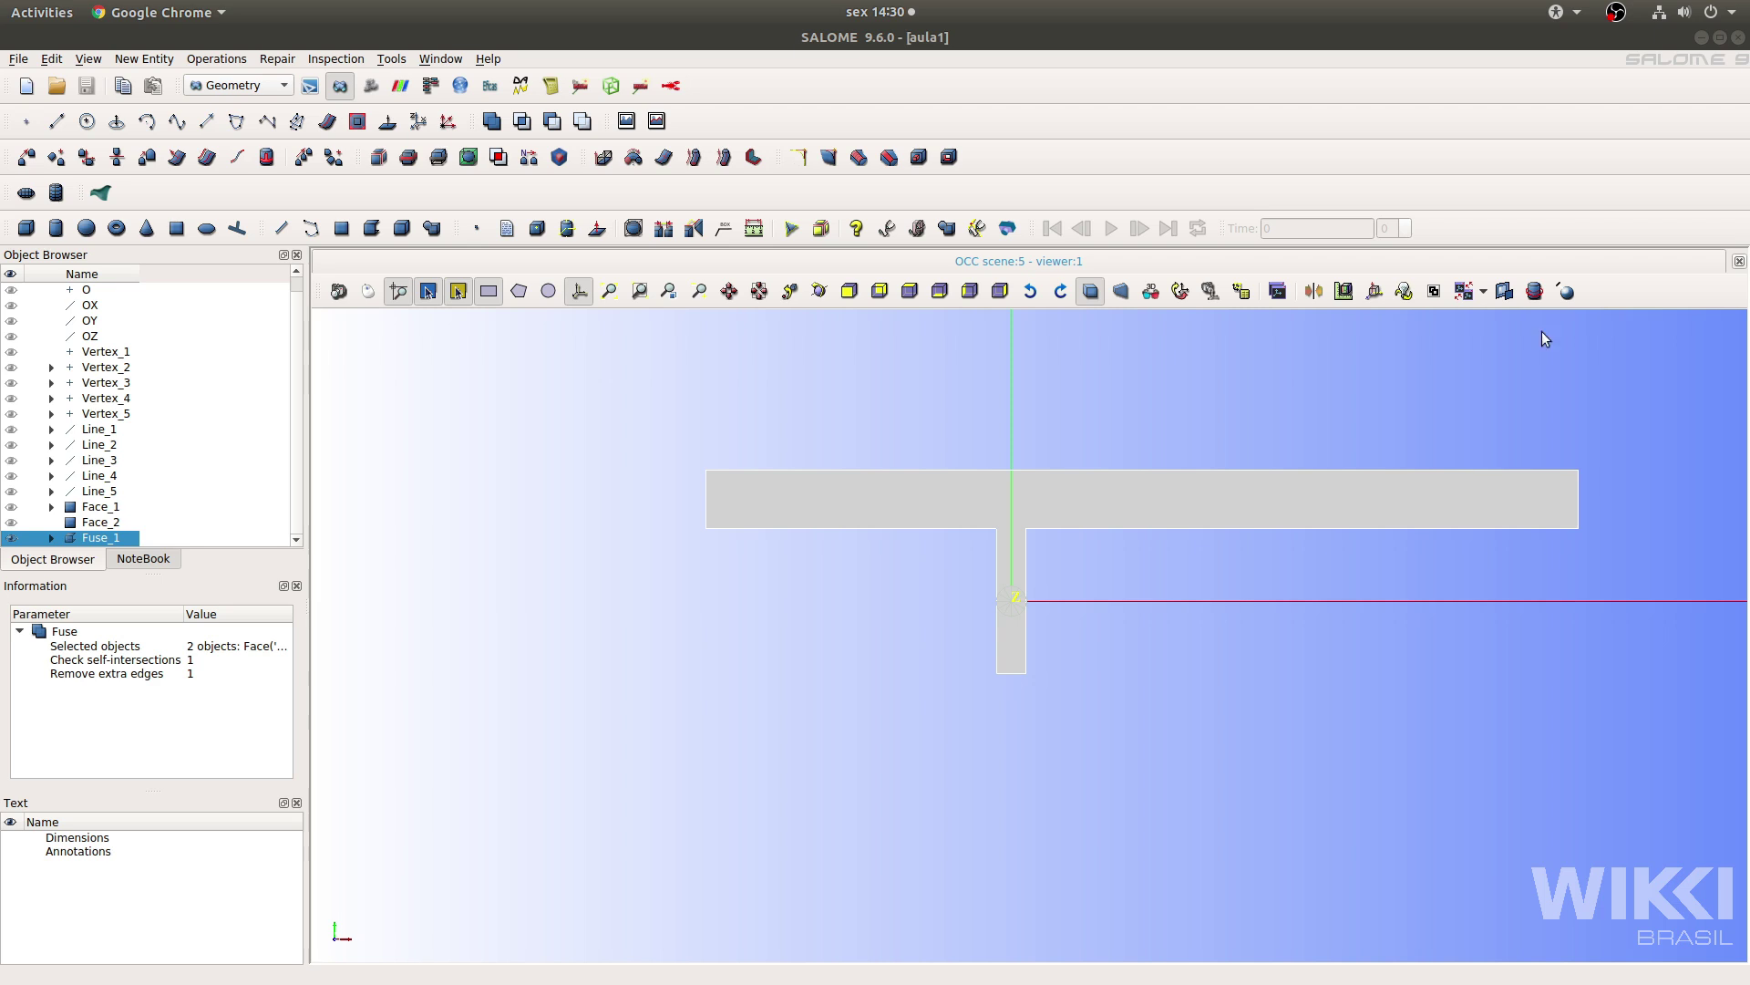
# In the Mesh module, create a mesh on Fuse_1 with the 2D Mapped Quadrangulation hypotheses, using 15 equidistantly distributed segments.
pyautogui.click(370, 88)
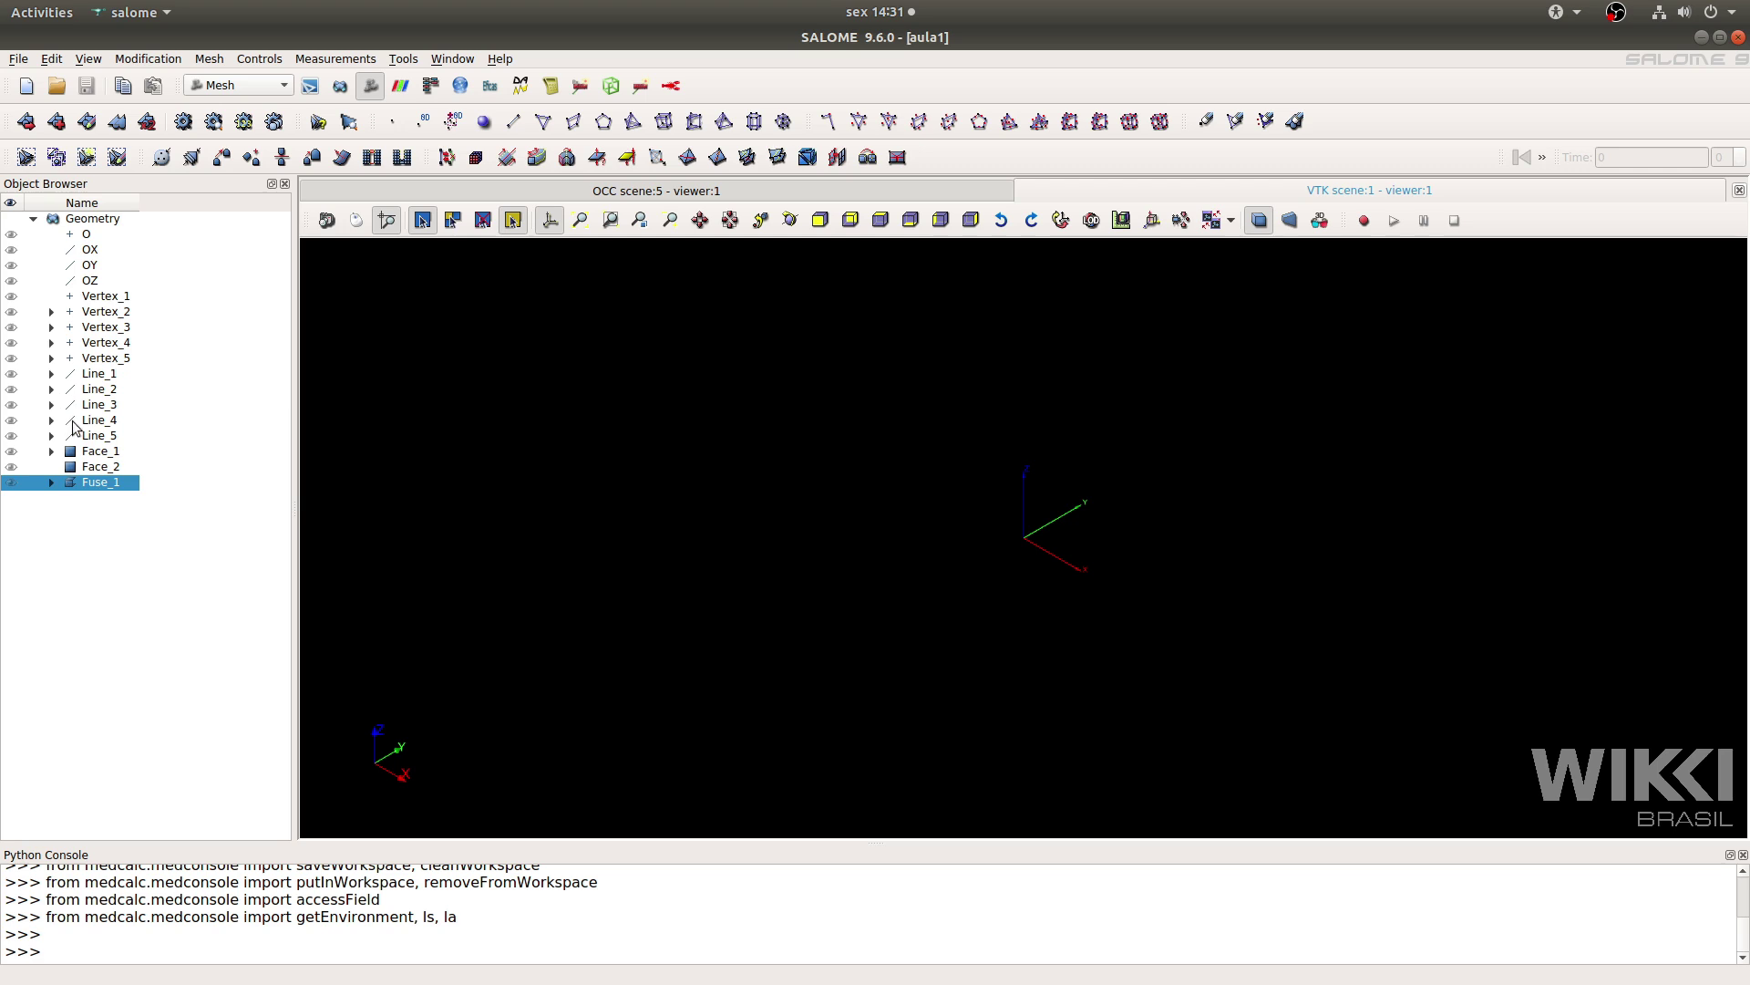
pyautogui.click(20, 128)
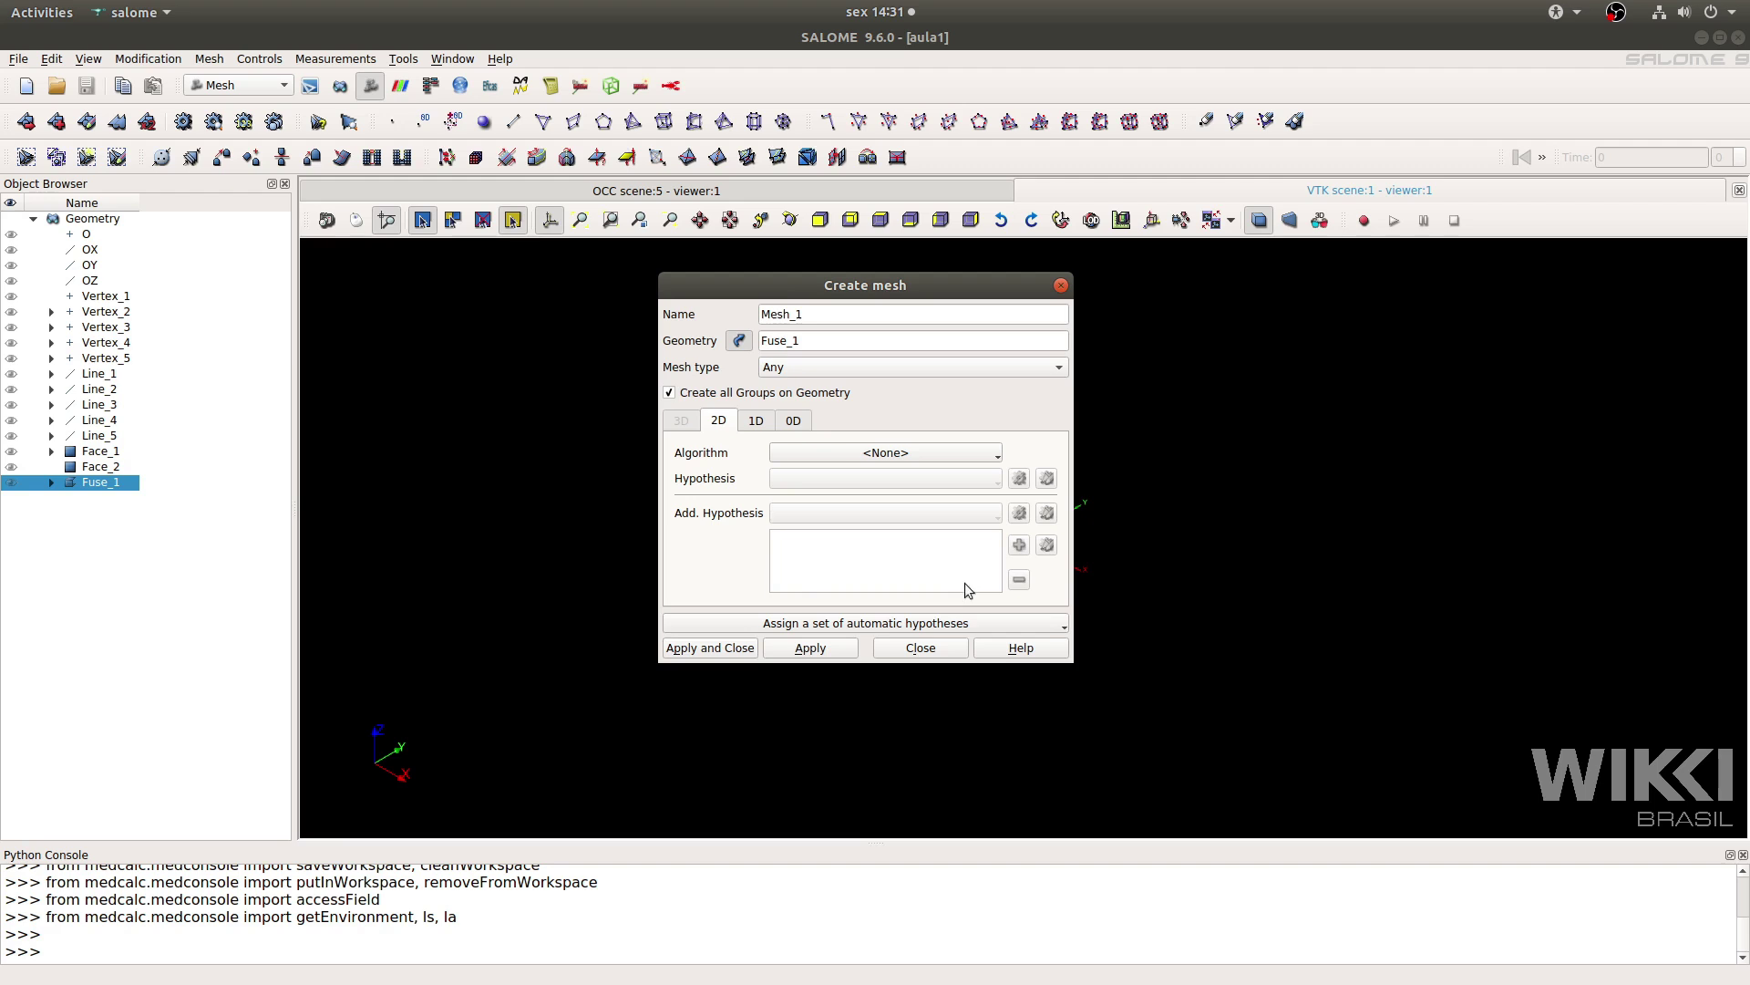
pyautogui.click(923, 626)
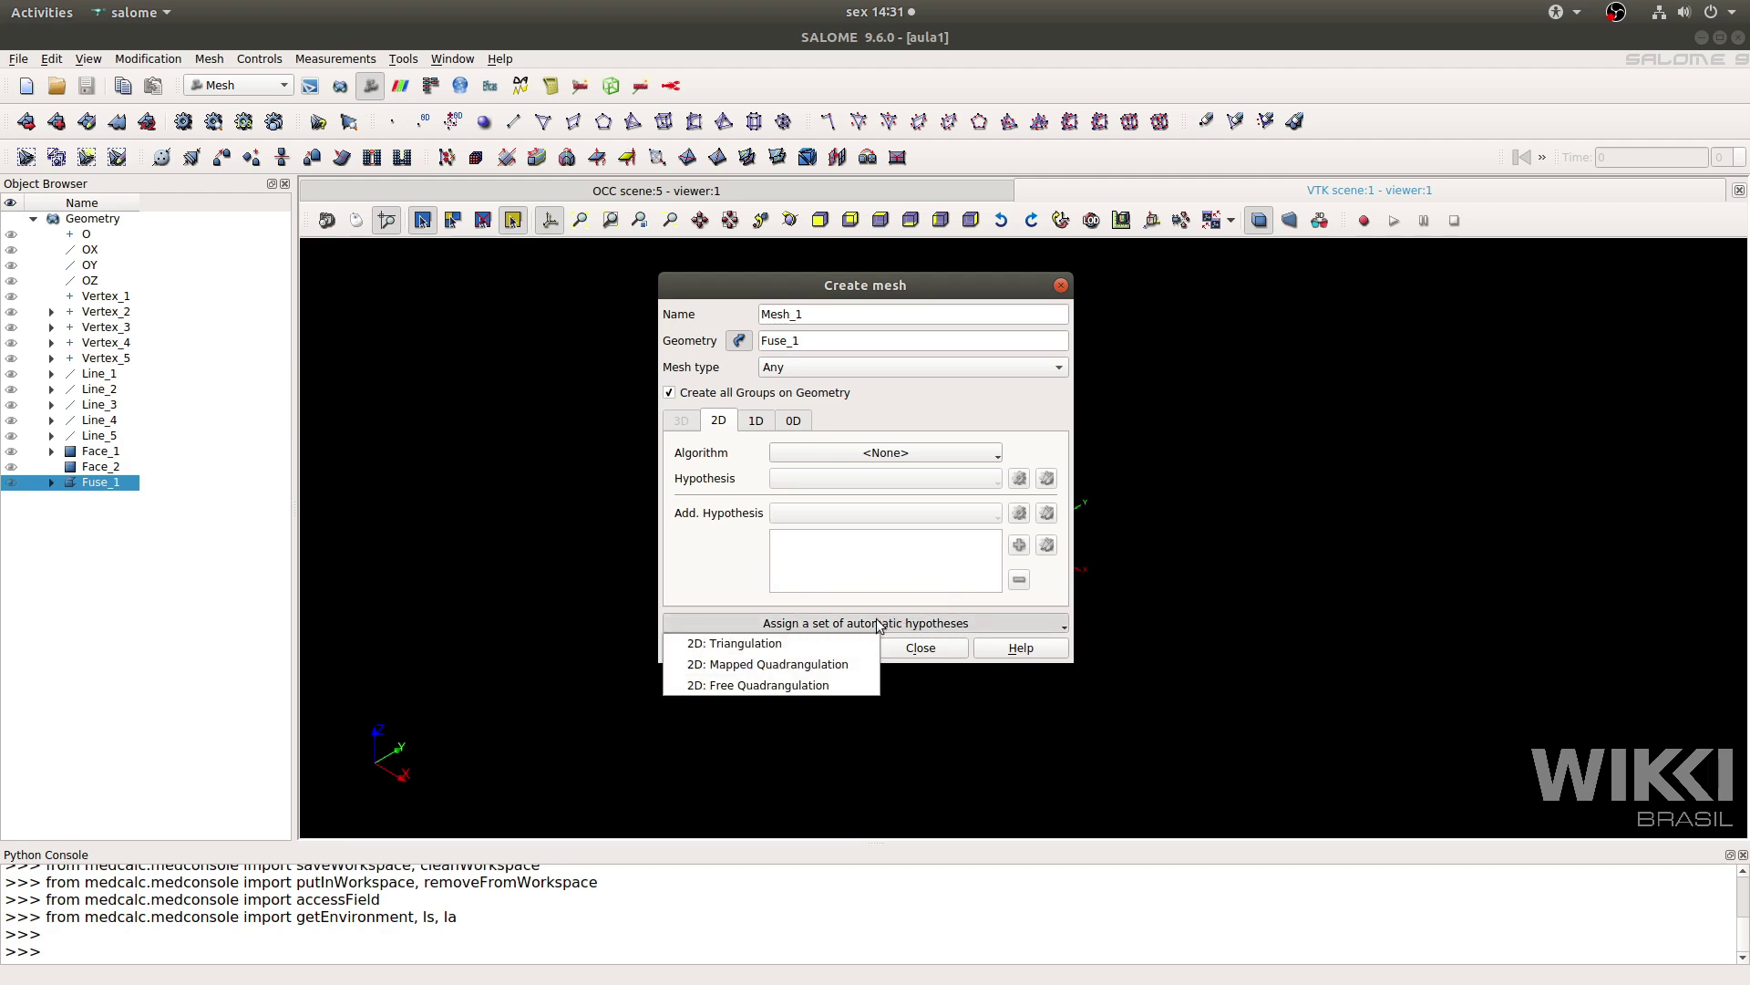
pyautogui.click(797, 668)
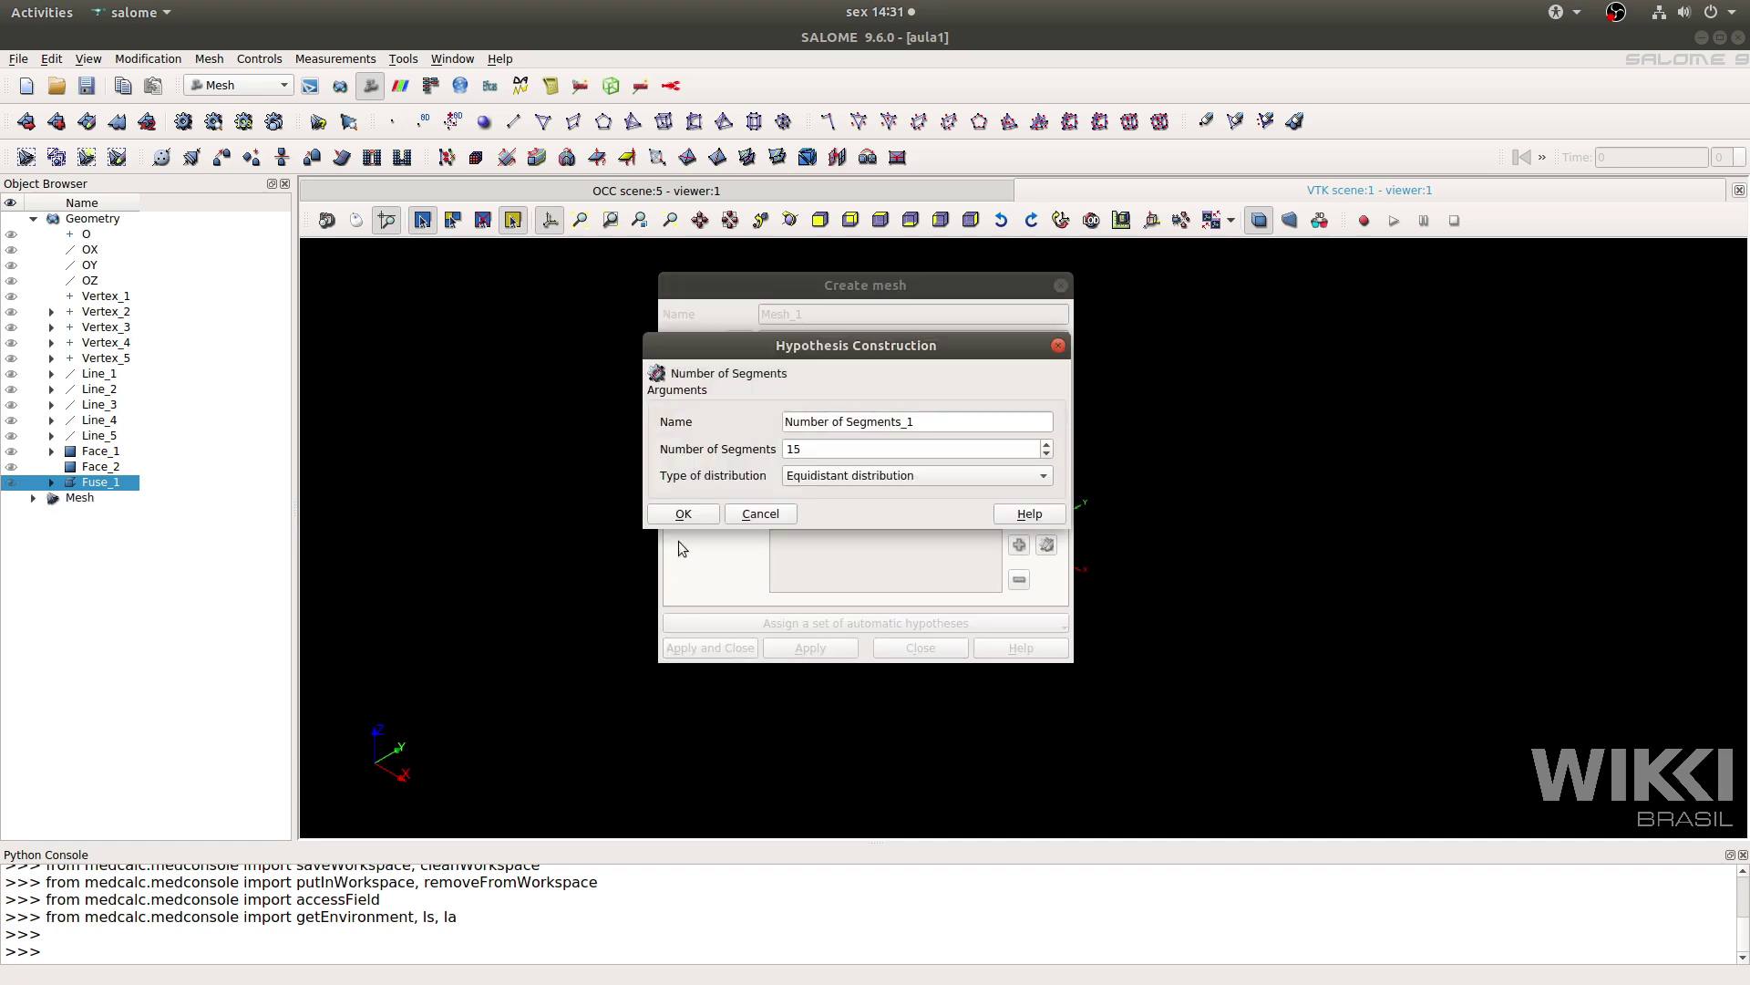
pyautogui.click(696, 518)
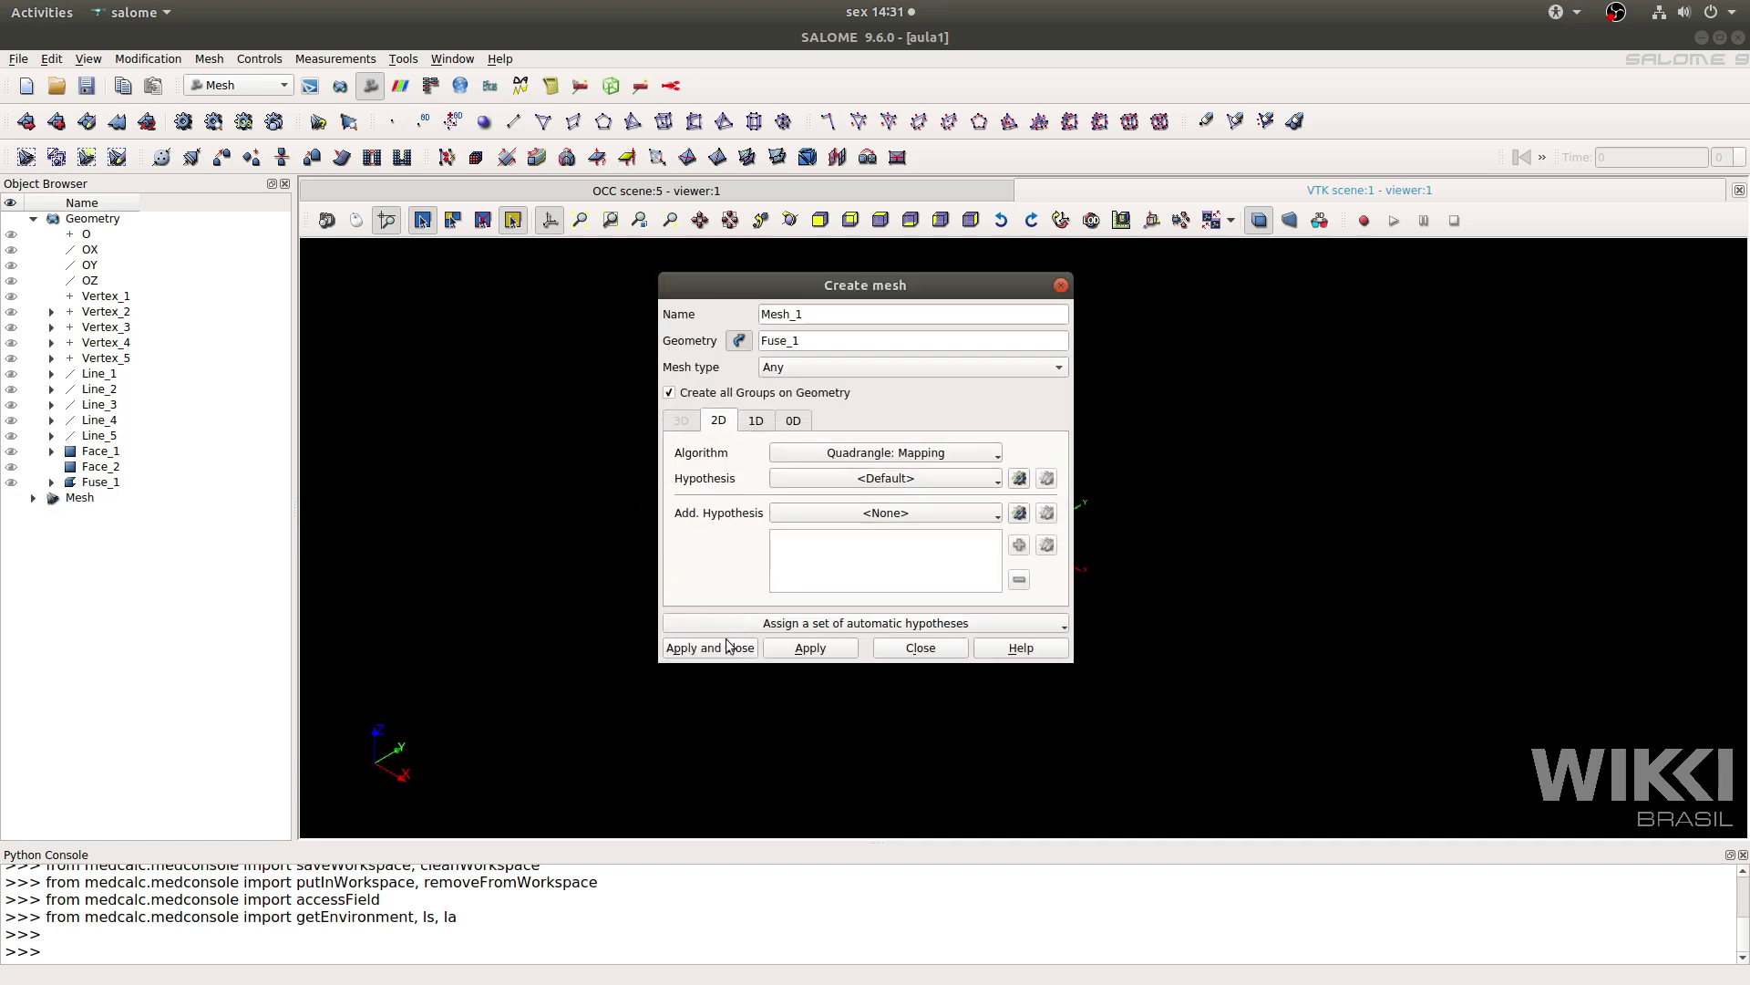
pyautogui.click(722, 649)
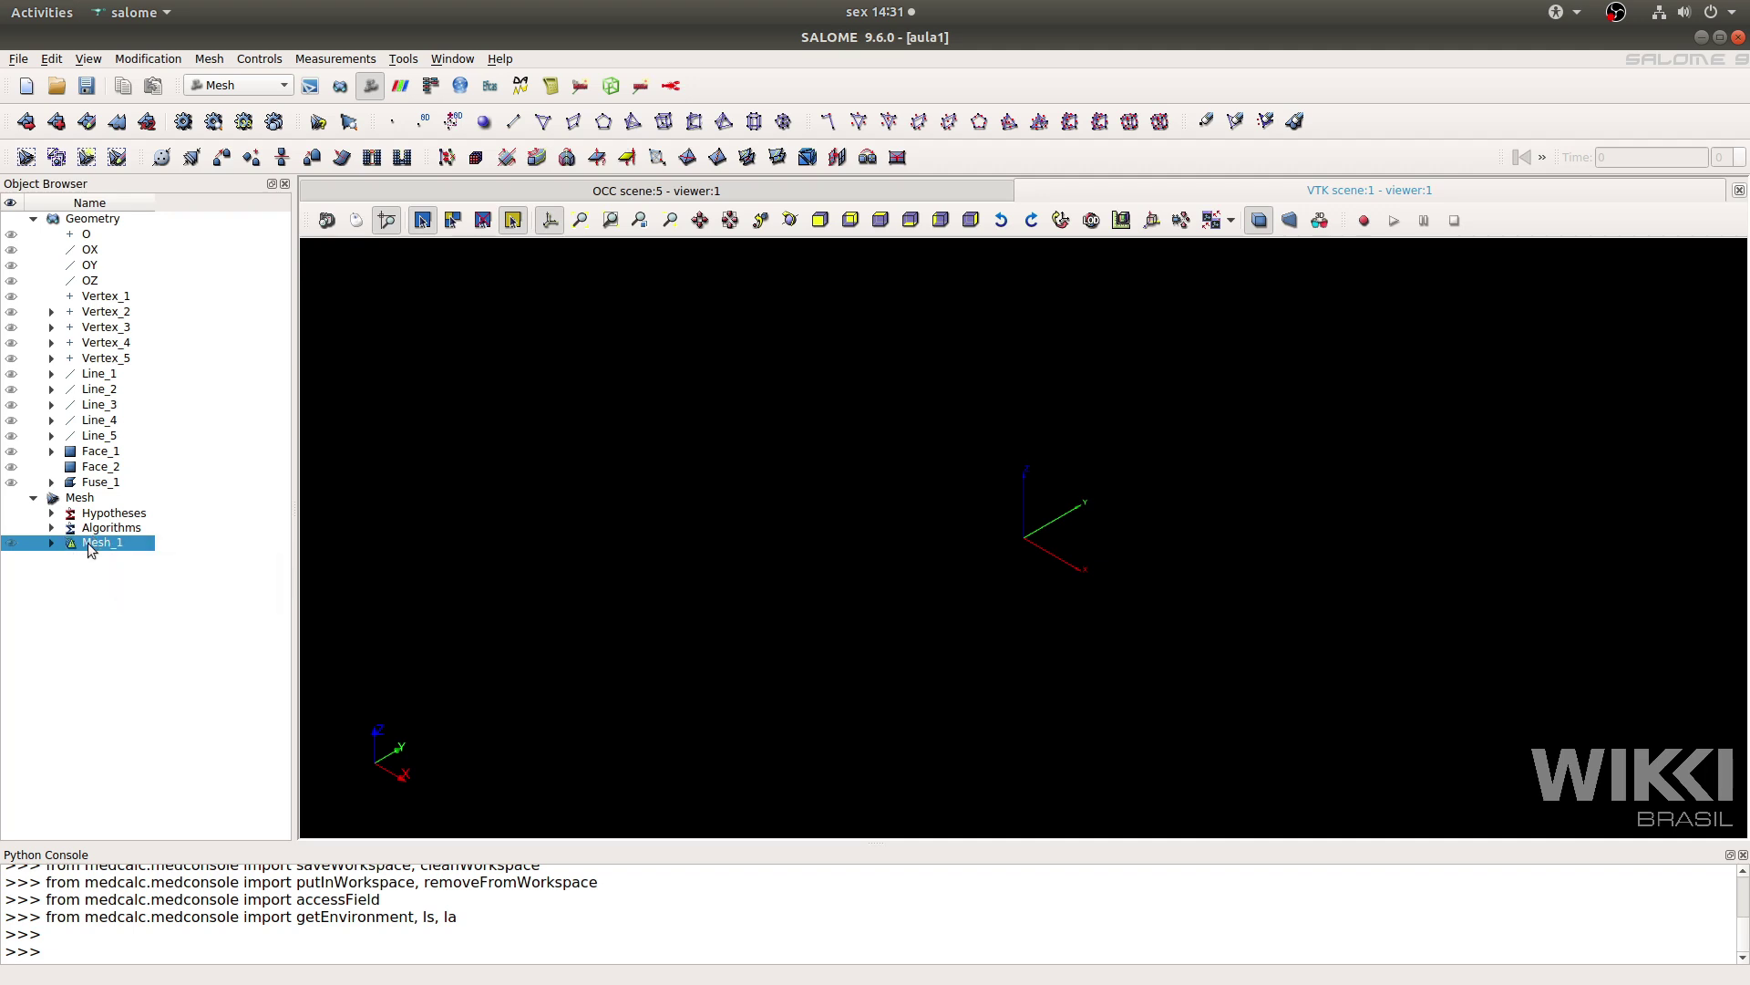
# Compute Mesh_1, check the reported error in the computation results, and close the report.
pyautogui.click(182, 122)
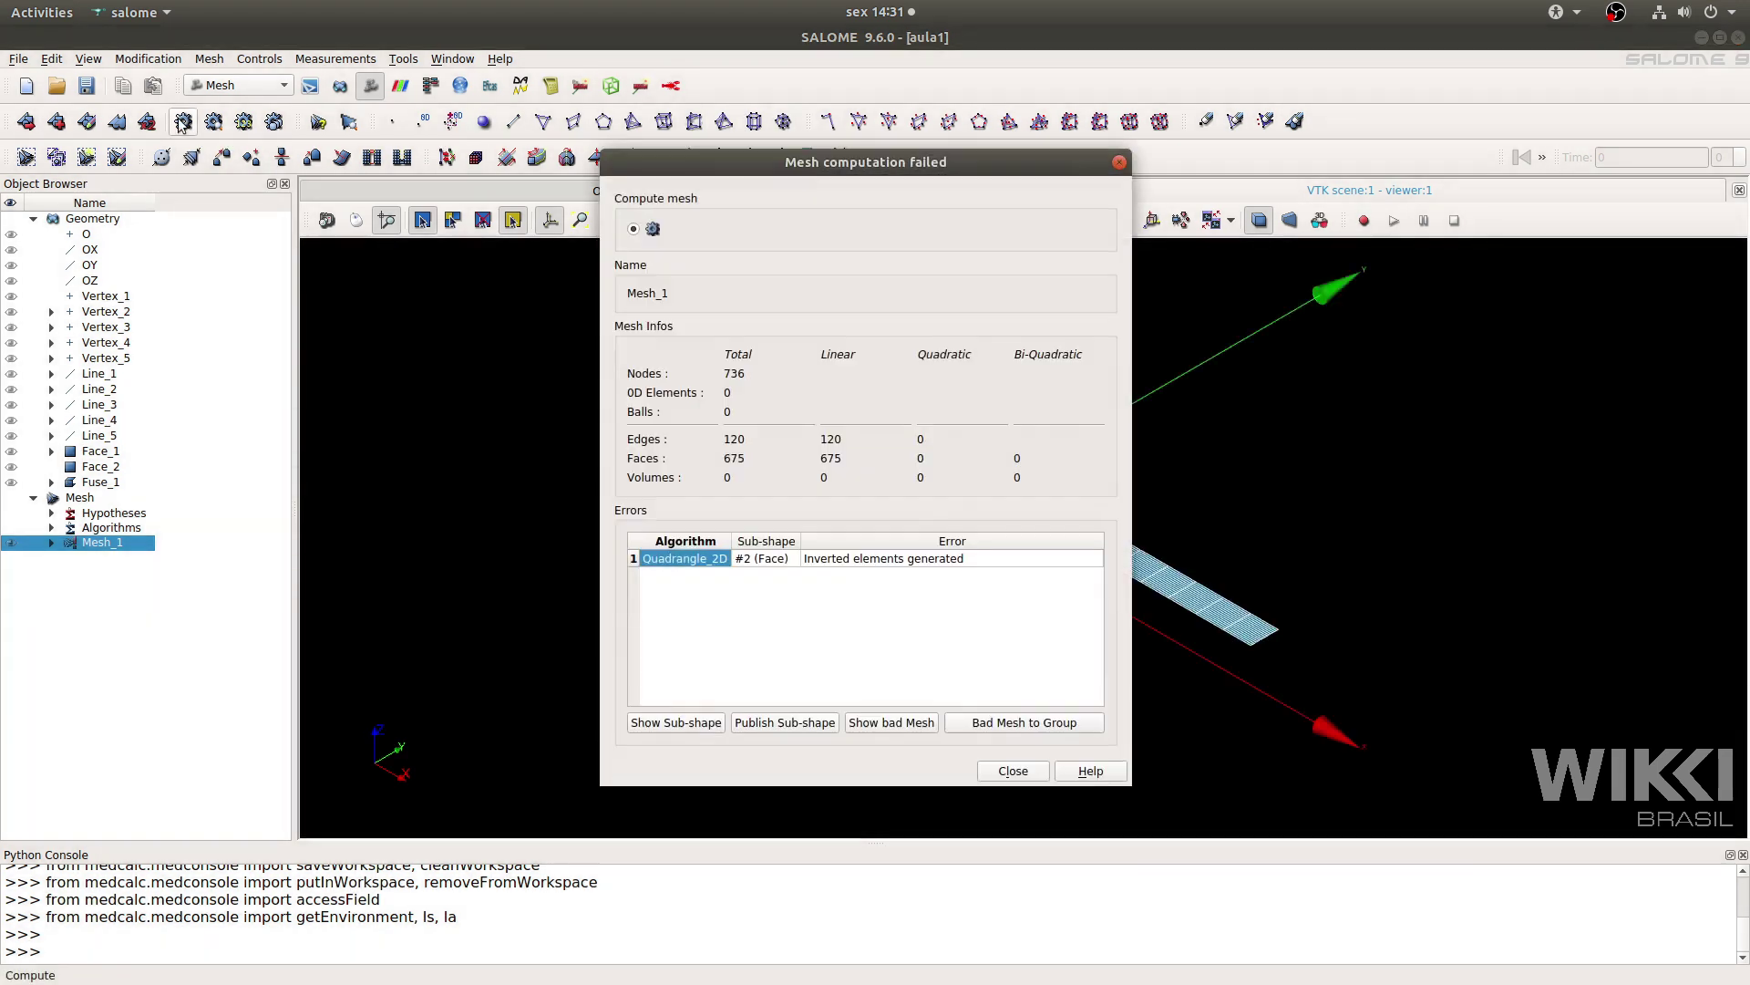
pyautogui.moveTo(861, 165); pyautogui.dragTo(618, 148)
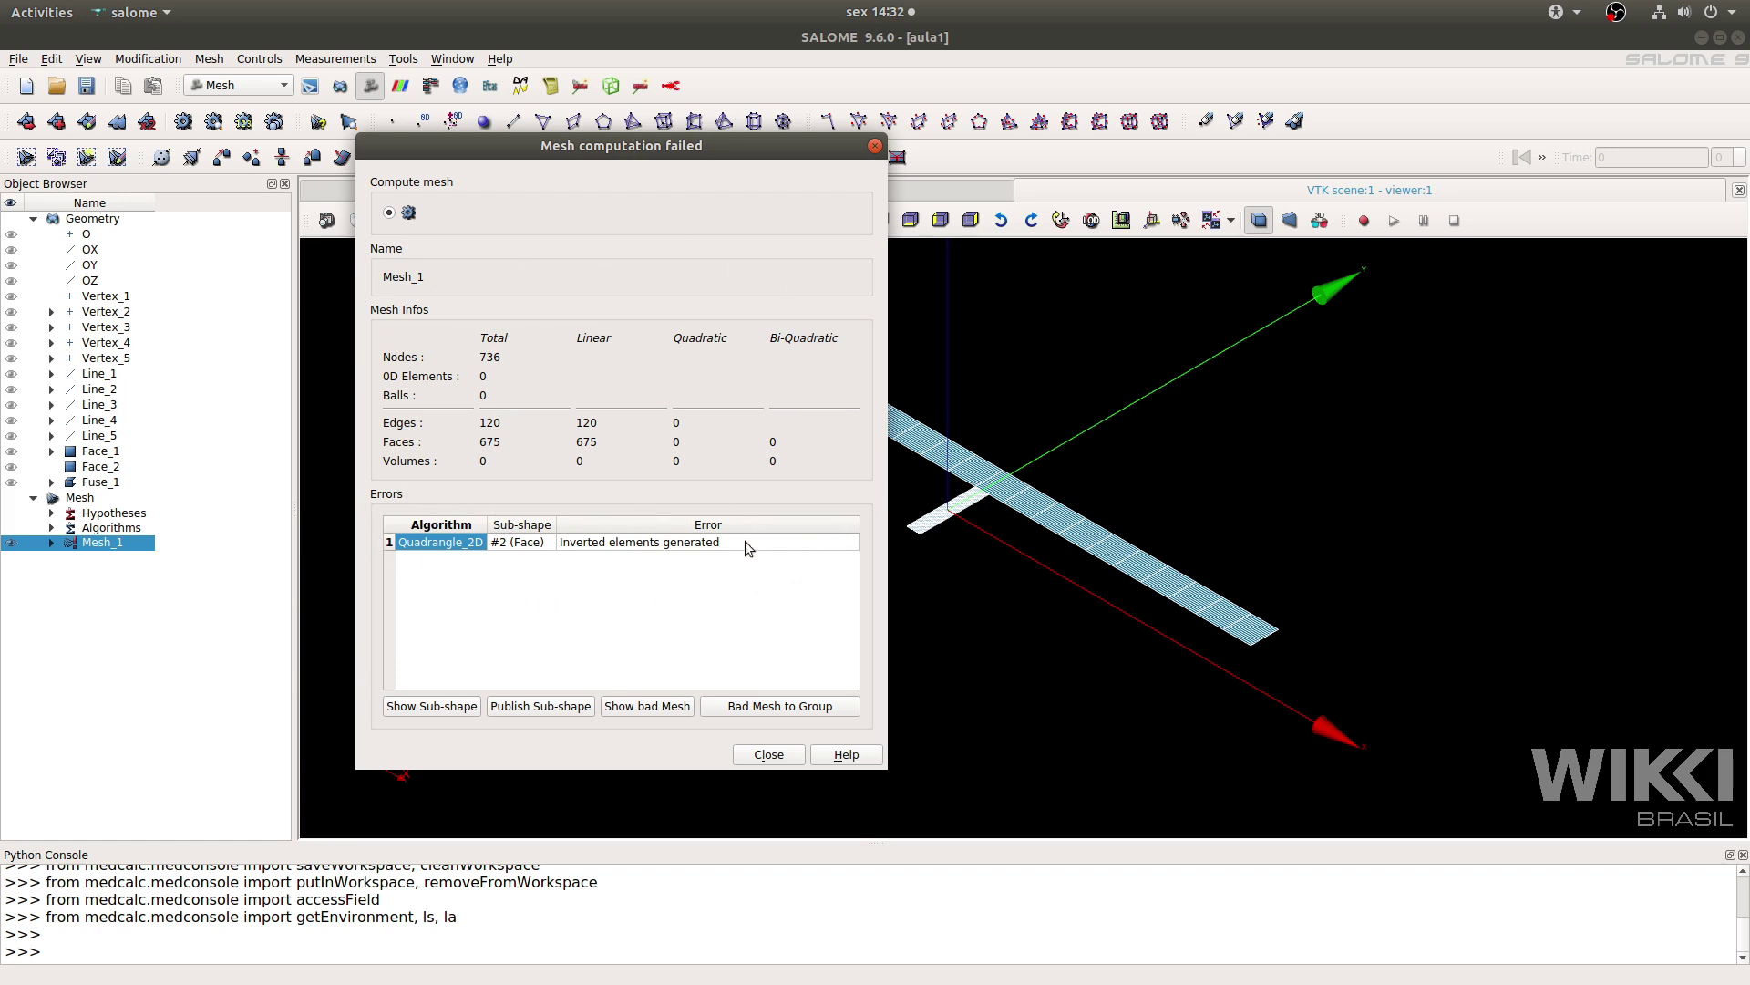
pyautogui.click(598, 542)
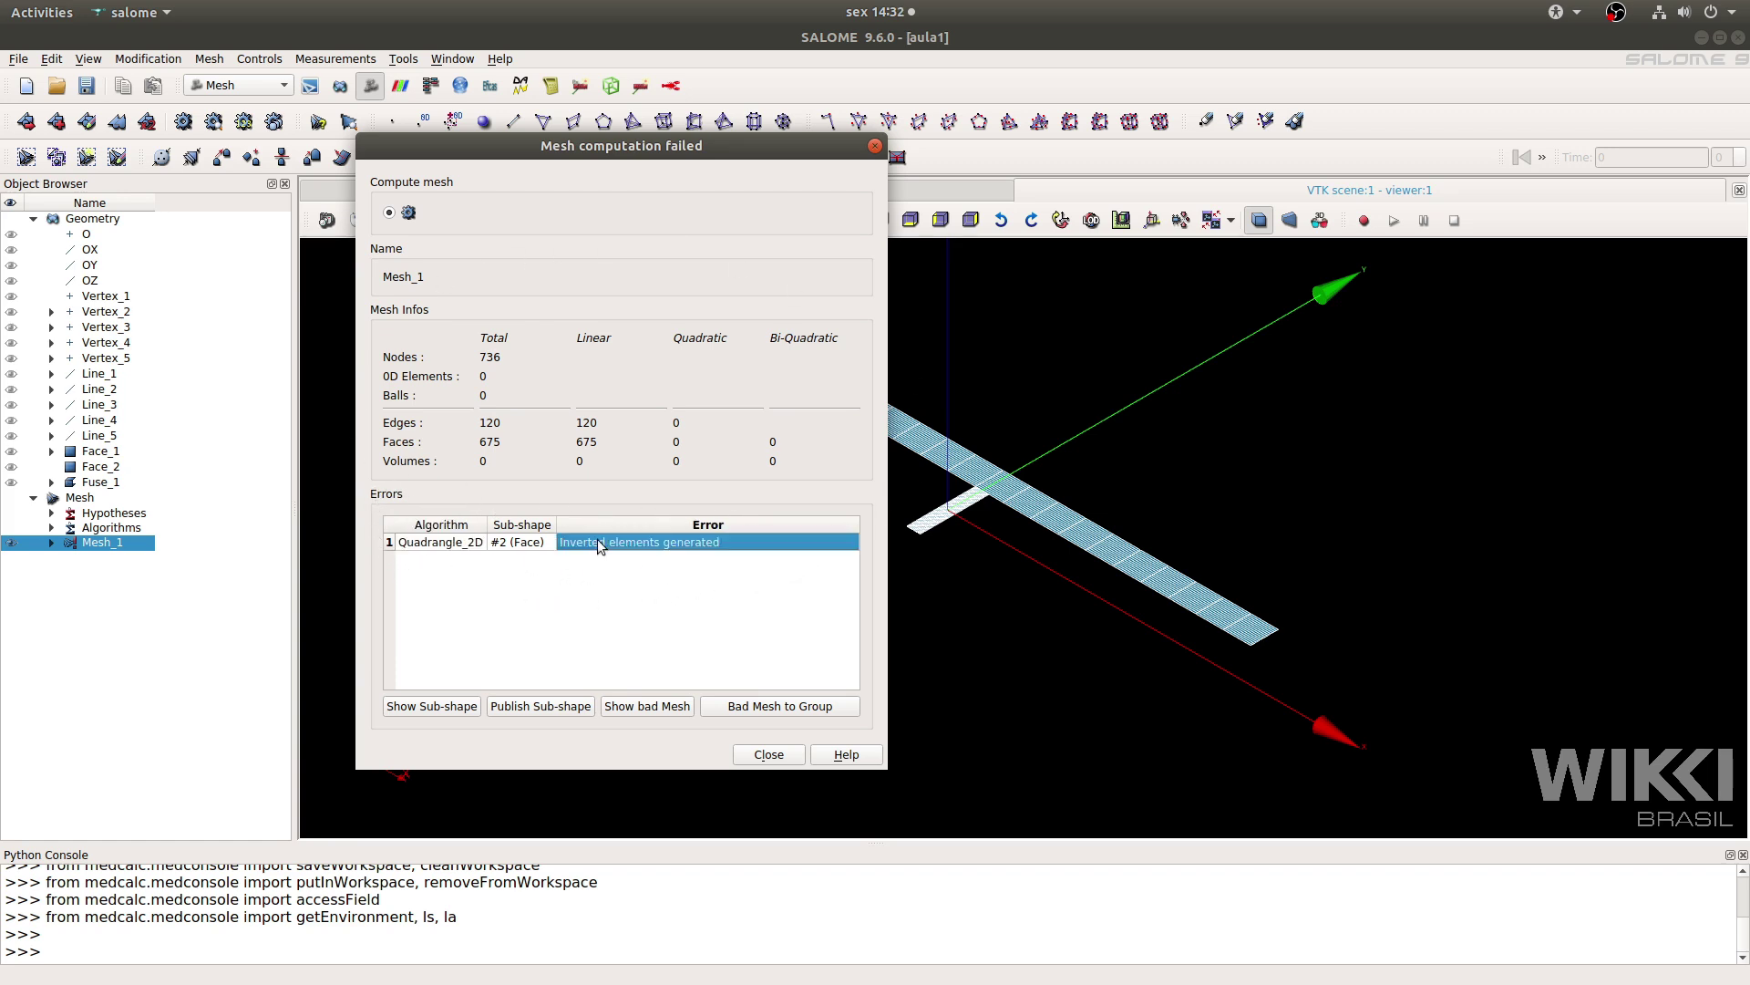
pyautogui.click(778, 757)
pyautogui.click(824, 651)
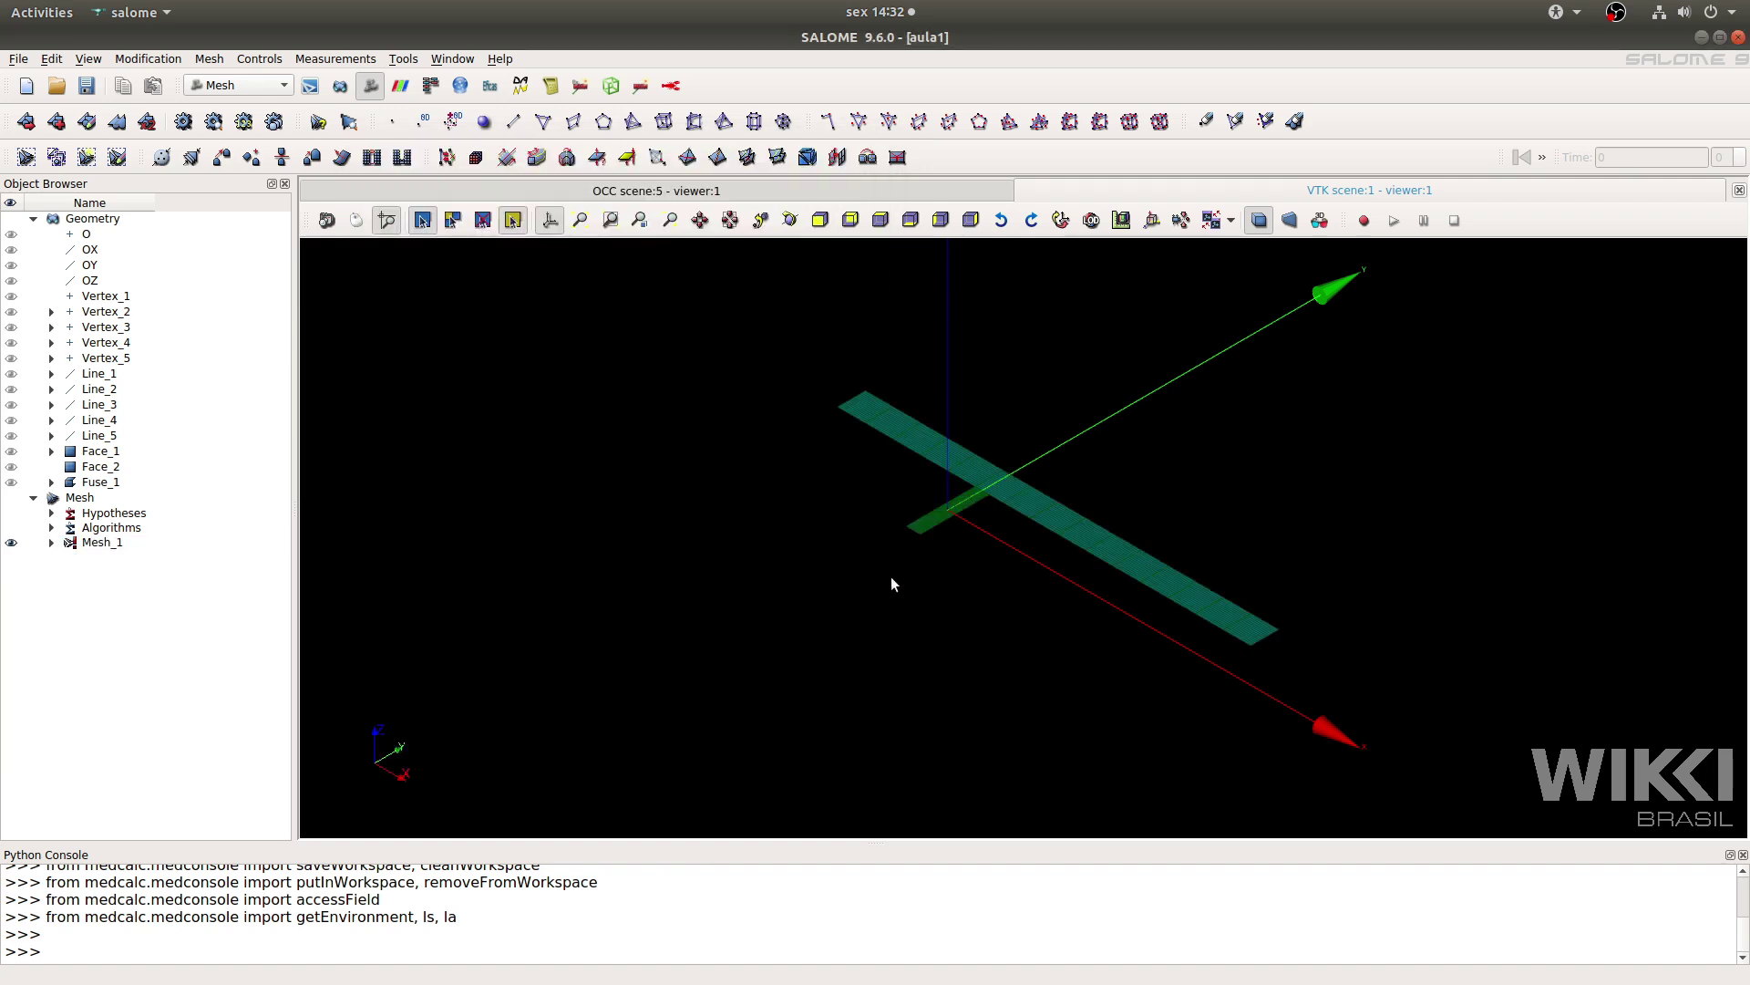
# Examine how the quadrangle mesh lines meet where the stem joins the long bar of the T shape.
pyautogui.scroll(4, 969, 518)
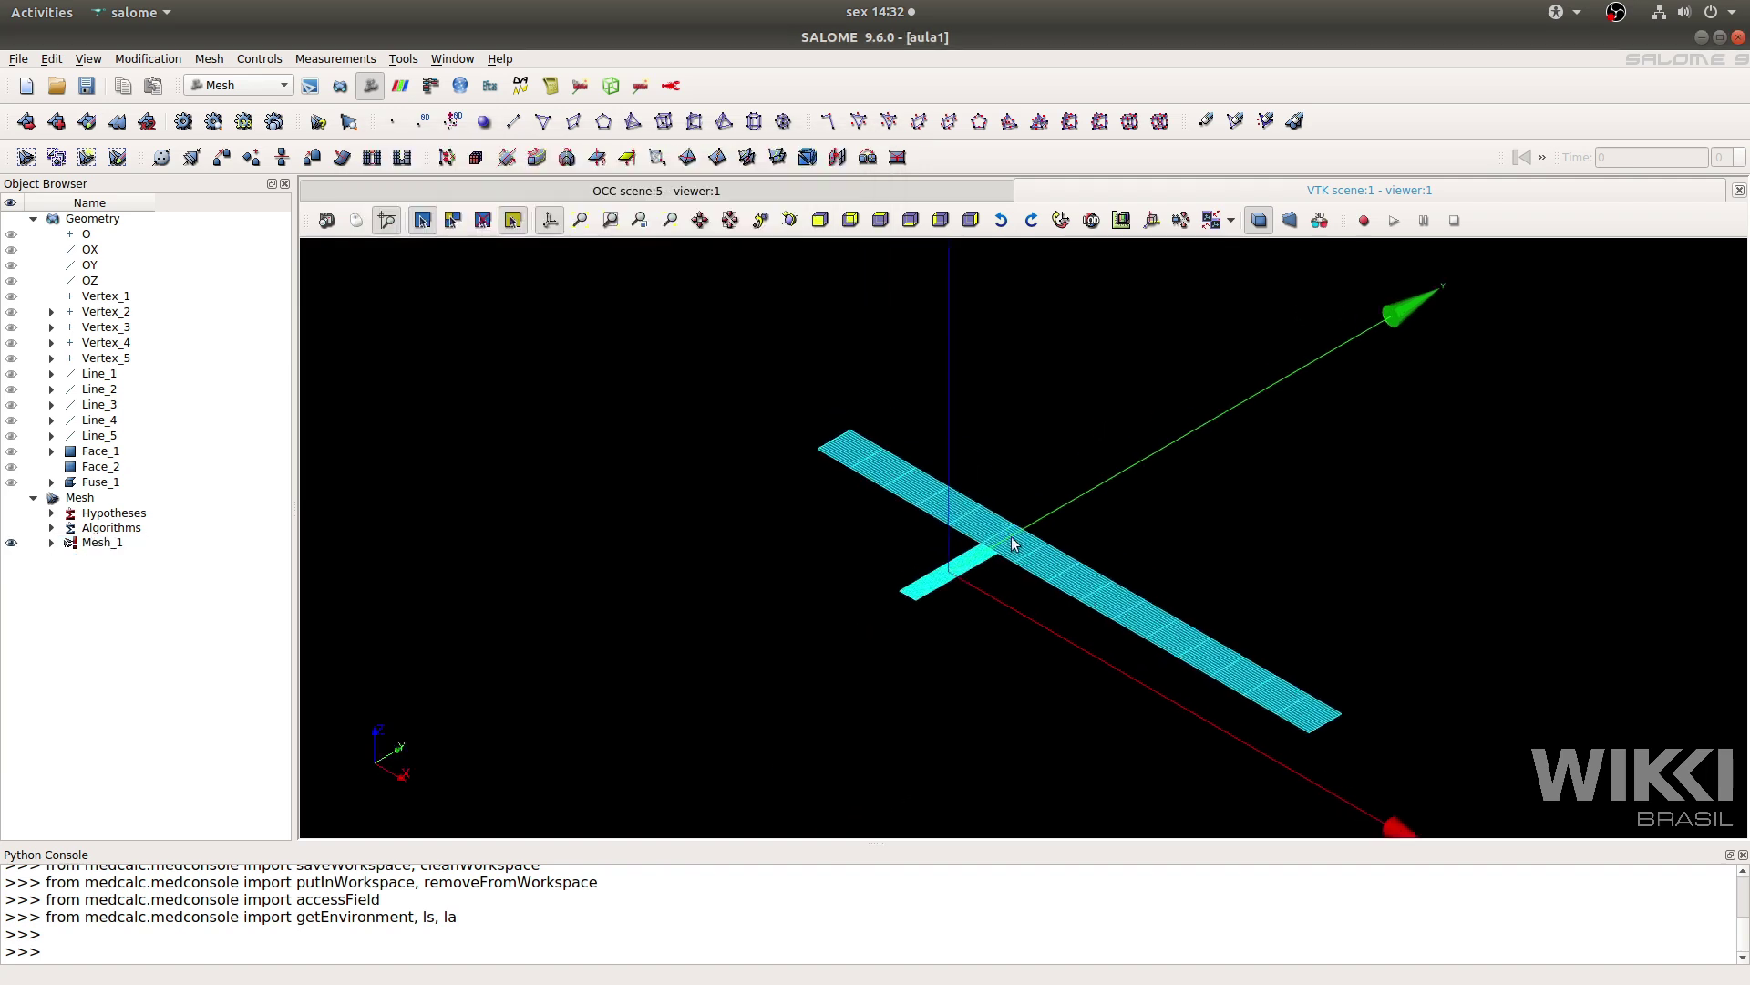
pyautogui.scroll(5, 988, 551)
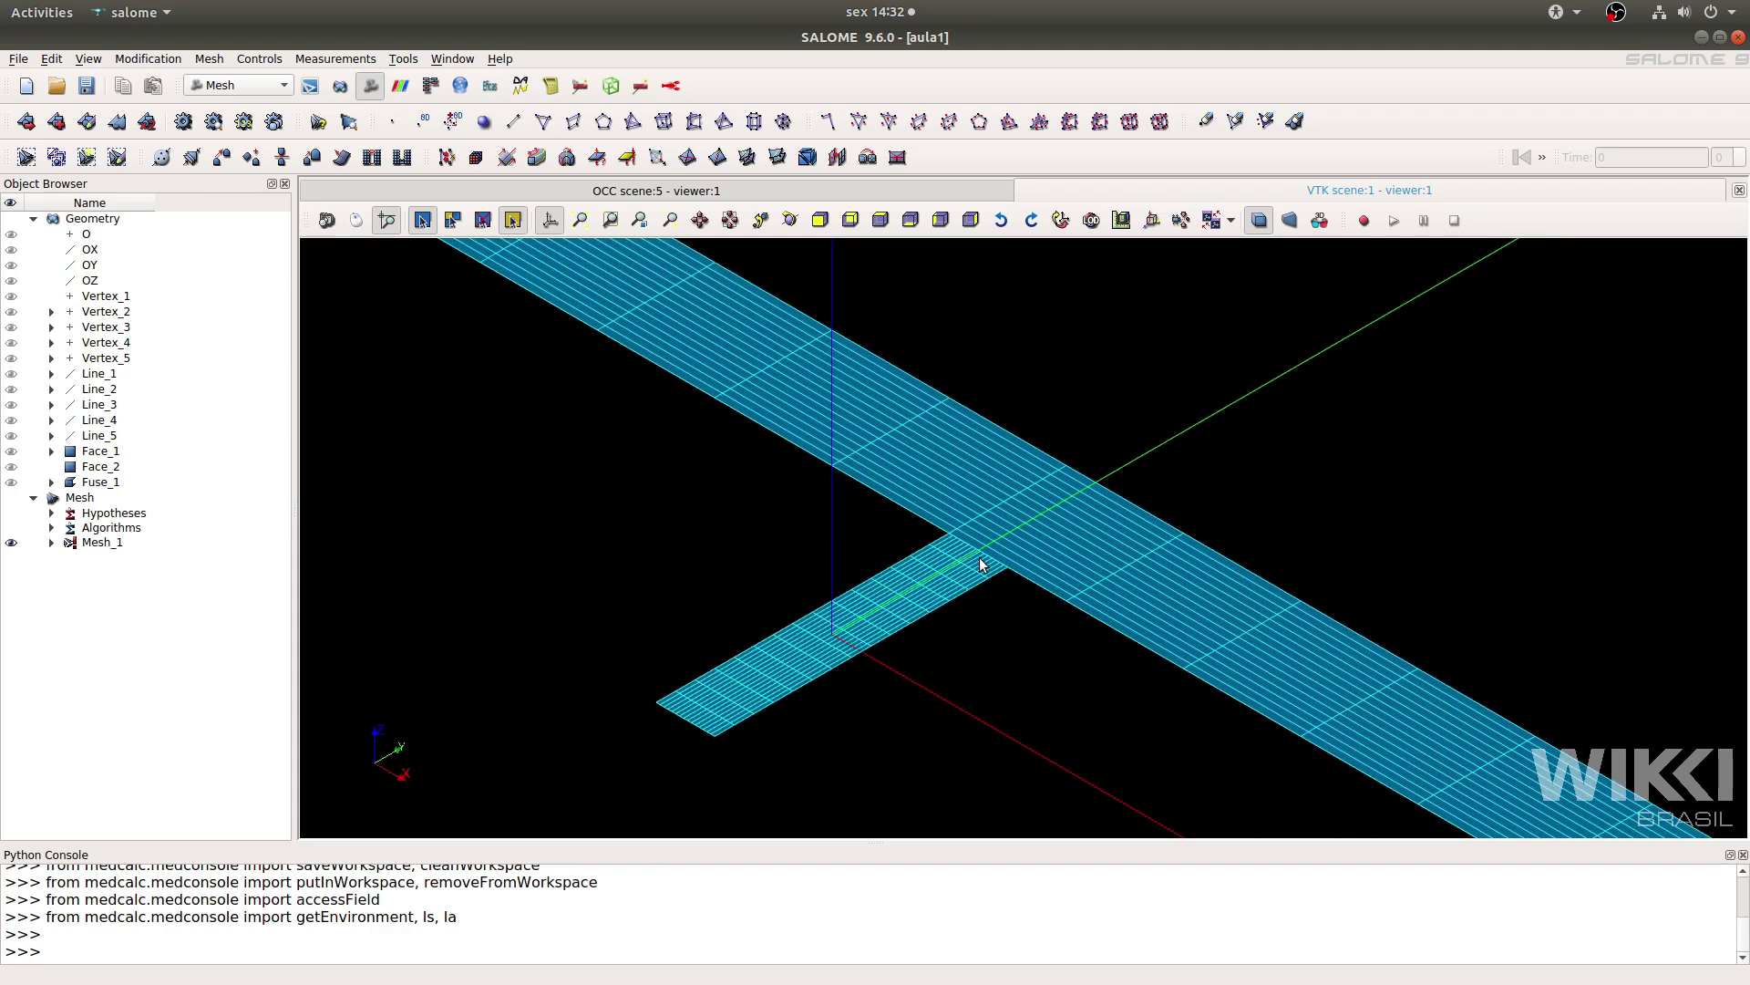
pyautogui.scroll(-4, 980, 559)
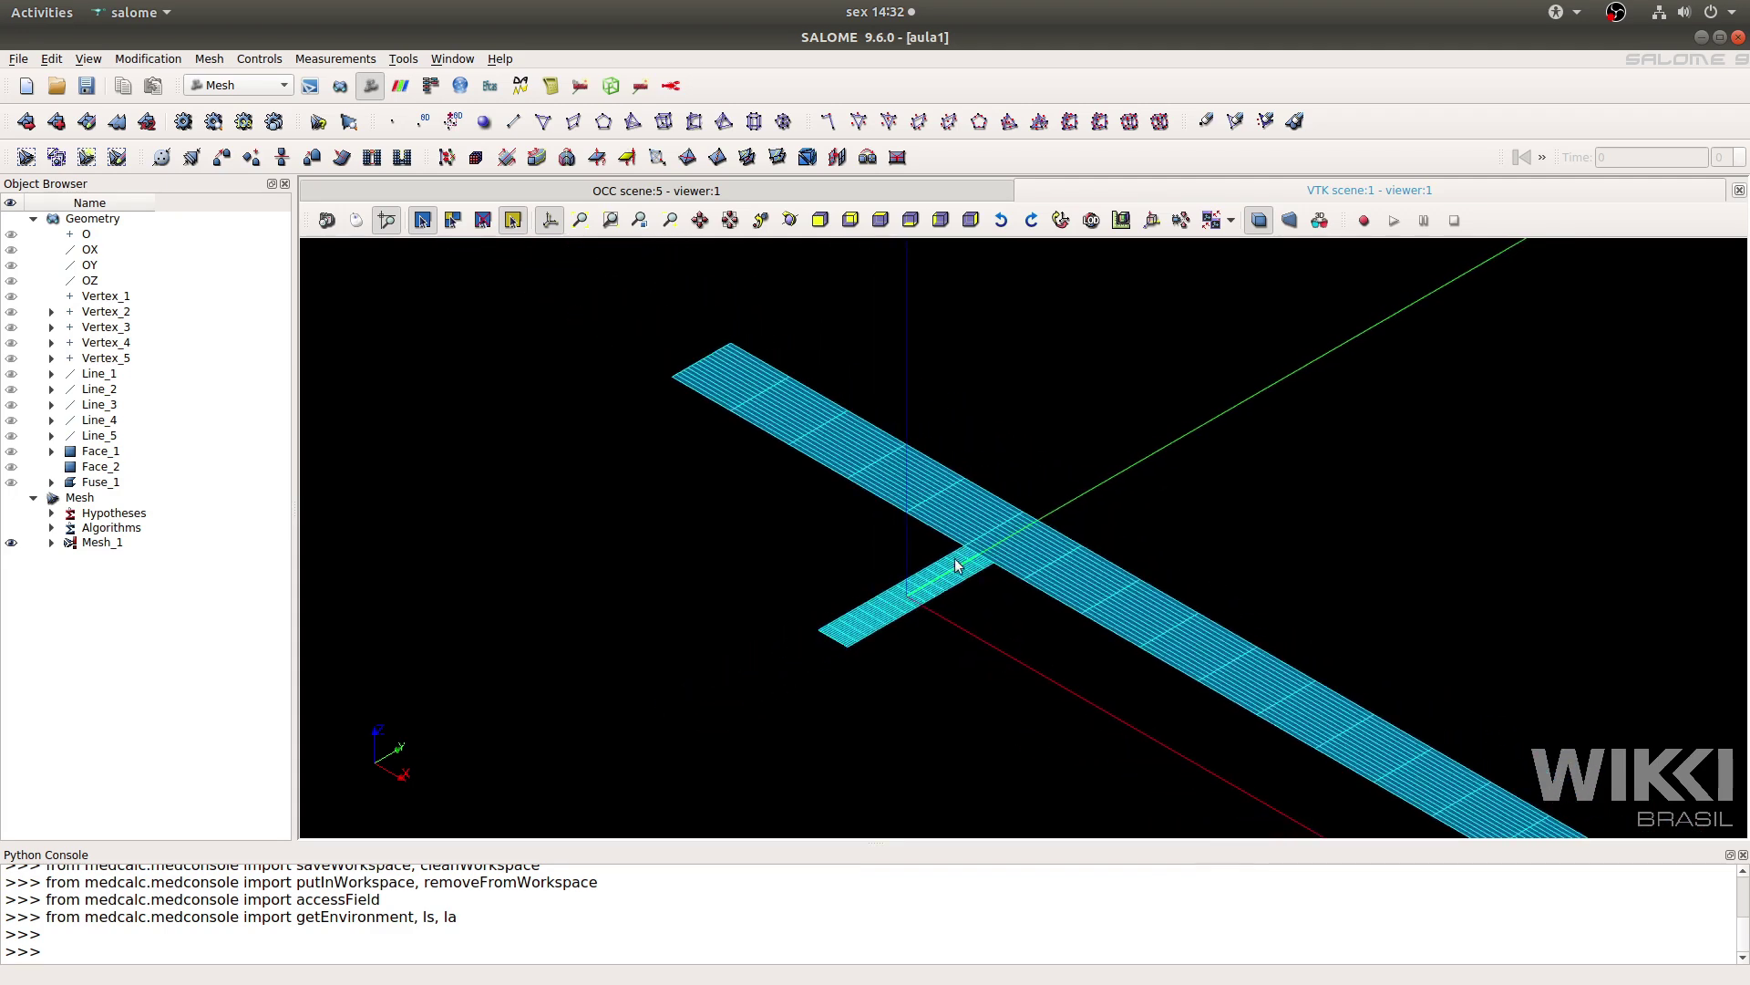
pyautogui.scroll(-2, 1003, 576)
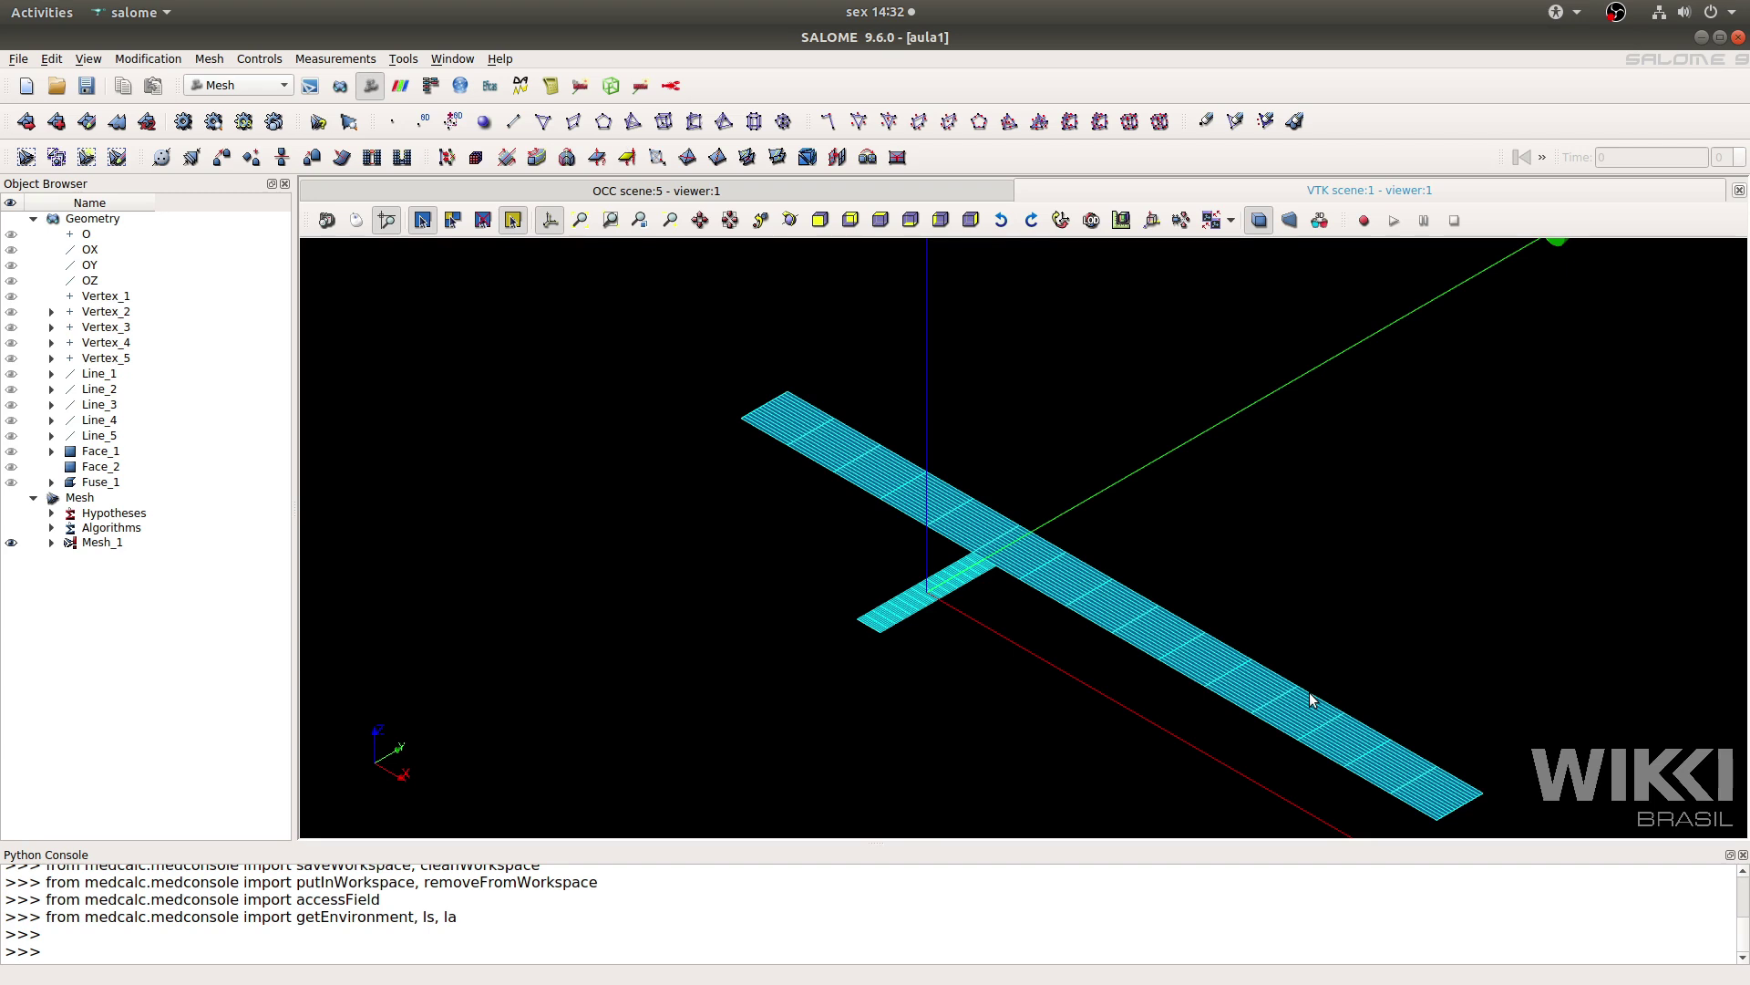
pyautogui.scroll(10, 970, 558)
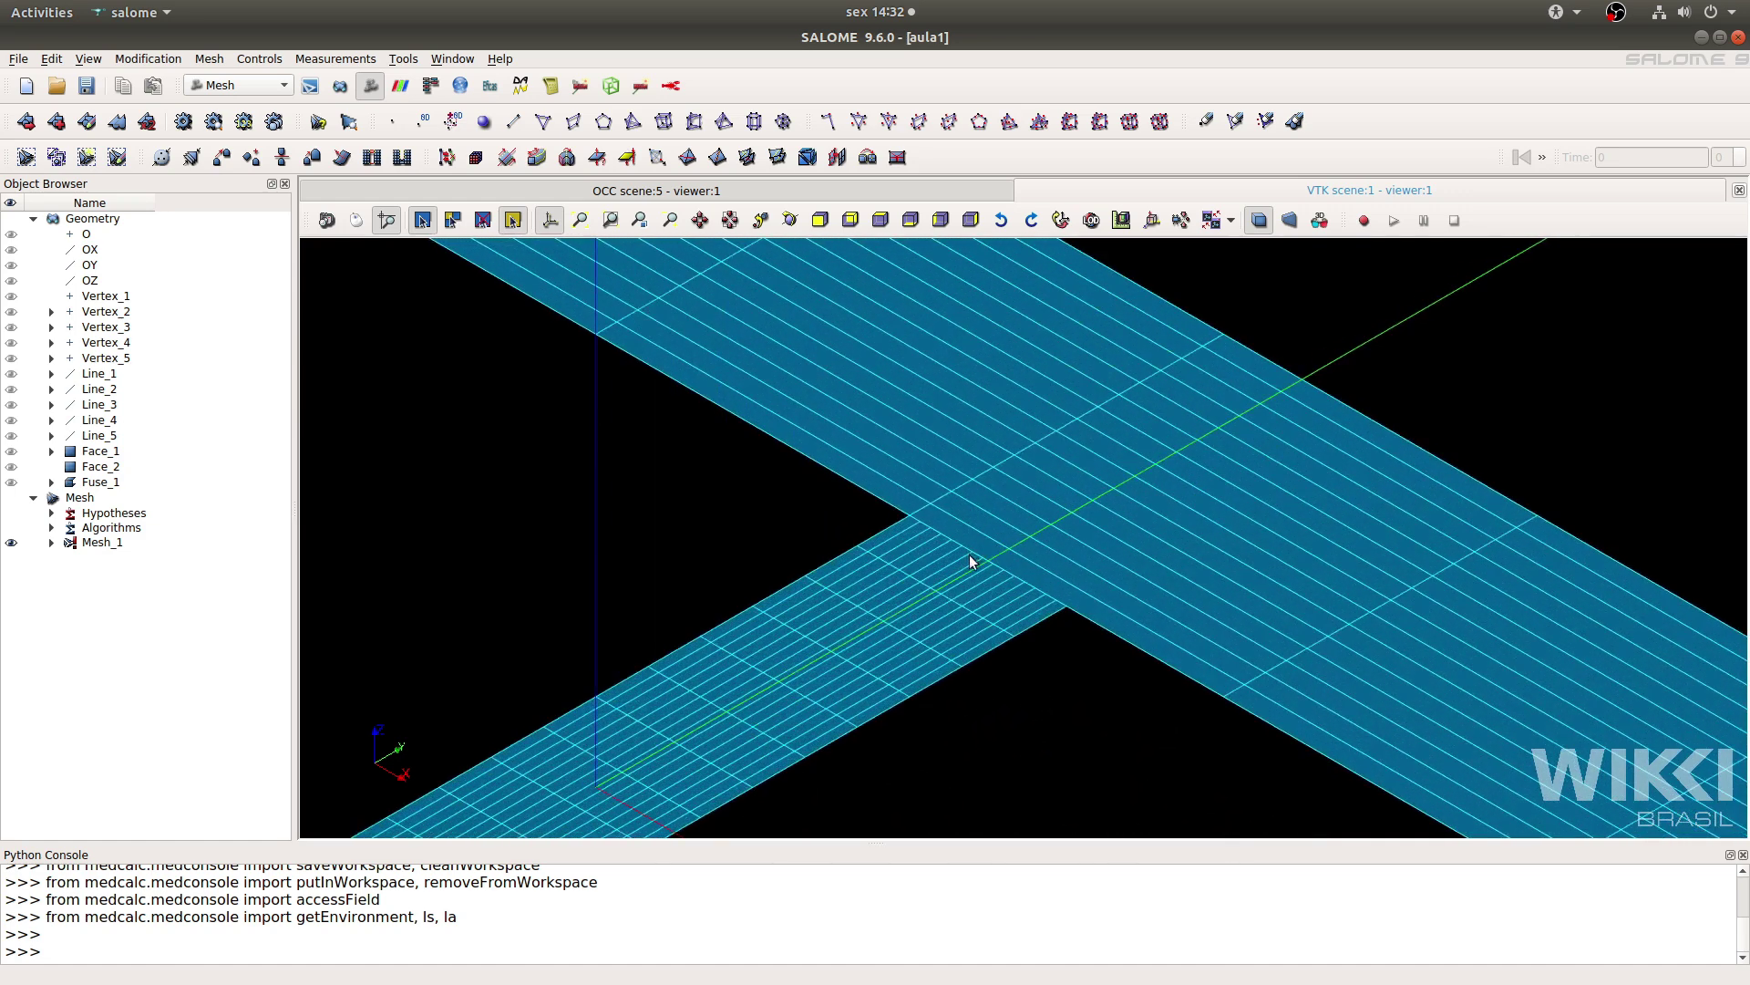
pyautogui.scroll(2, 970, 556)
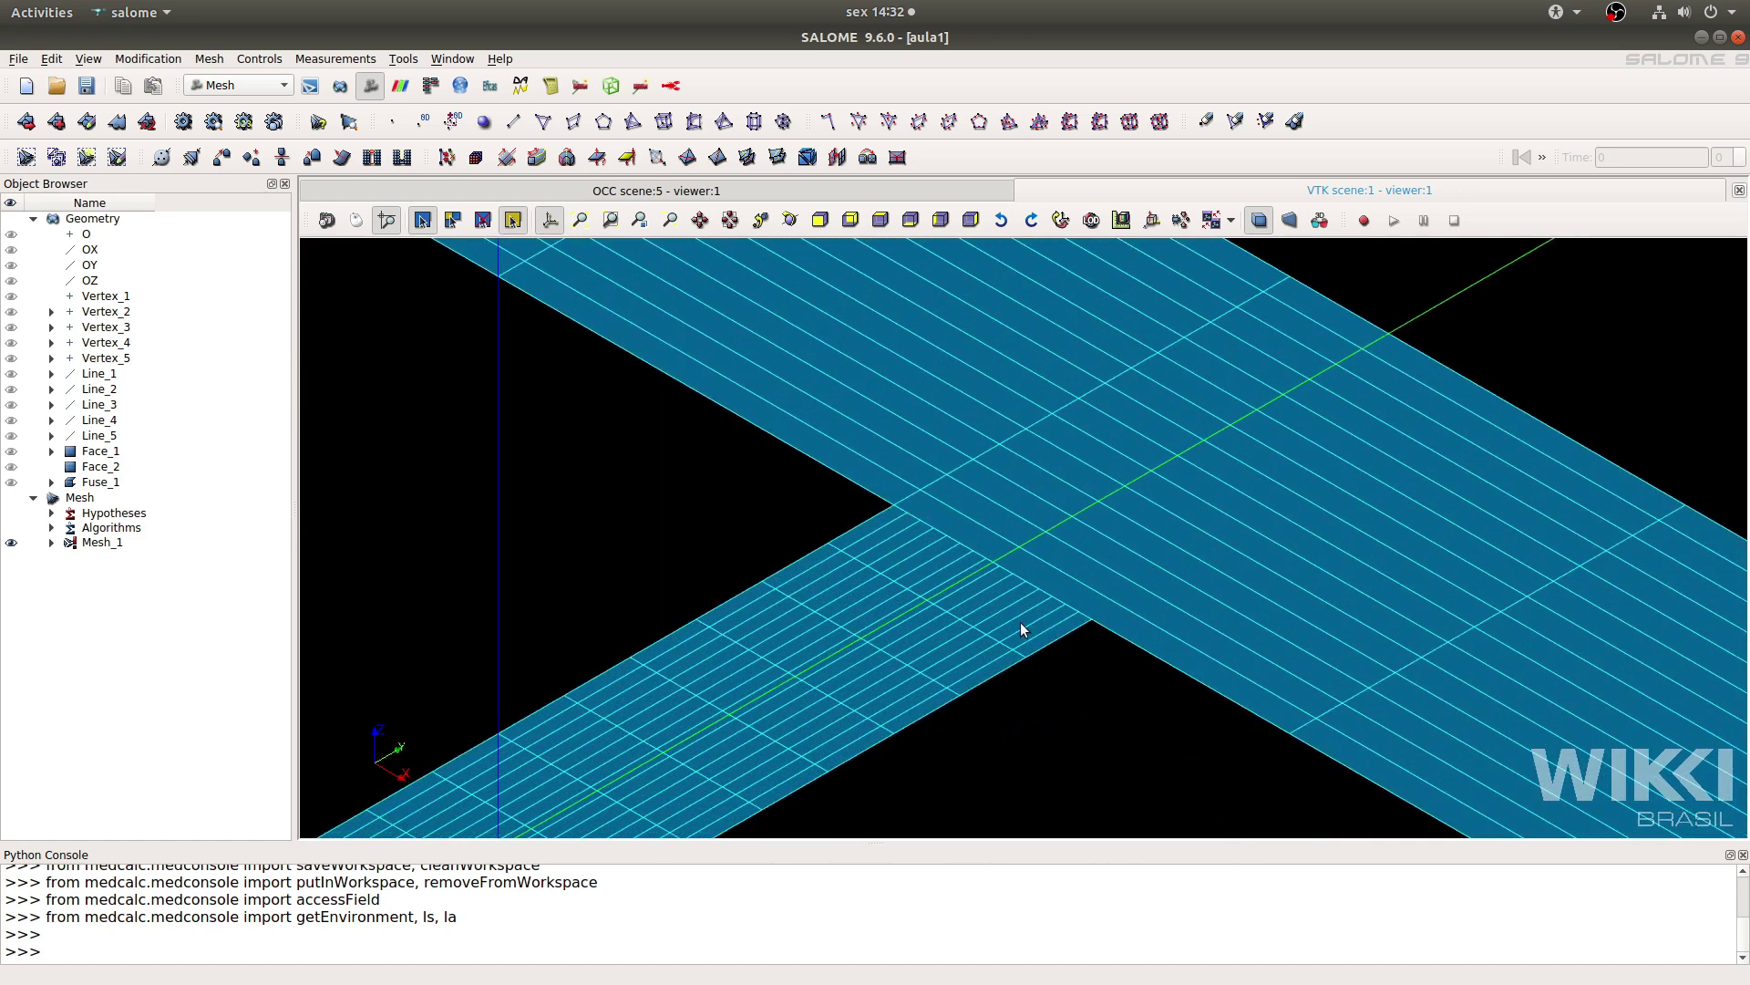
pyautogui.scroll(-10, 1021, 623)
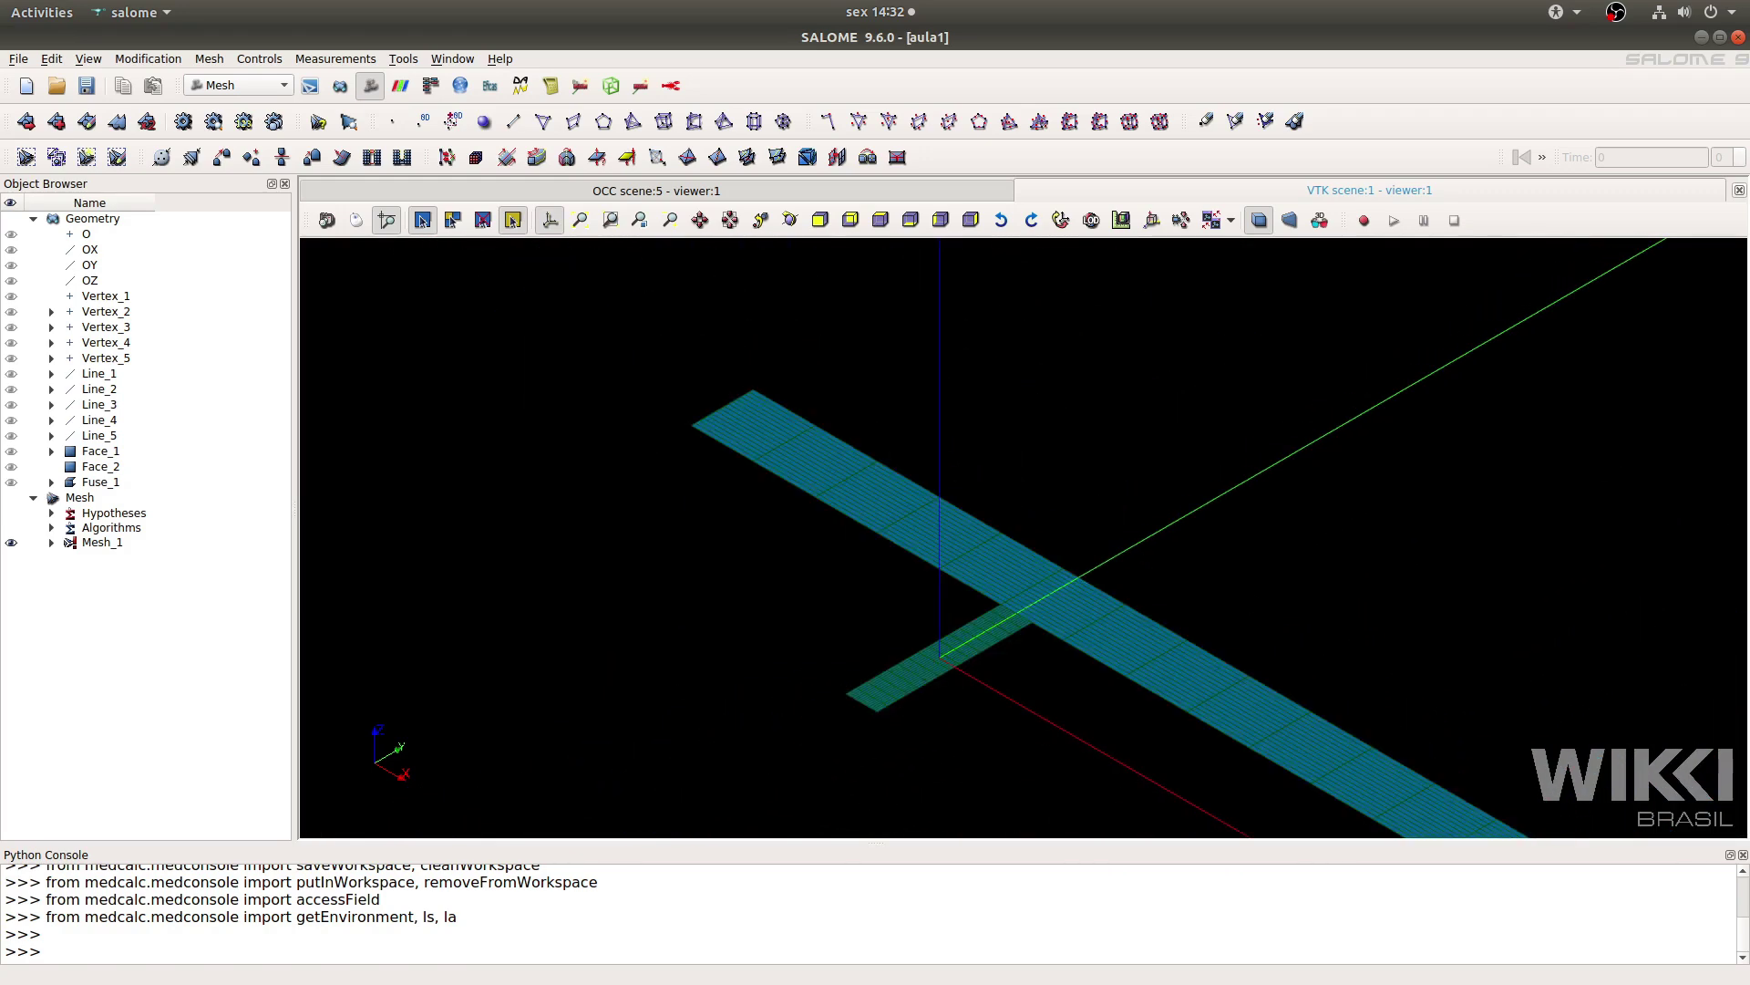
# Back in the Geometry module, define a point-and-vector plane at the T's left inner corner, using the bar's adjacent lower edge as vector.
pyautogui.click(341, 86)
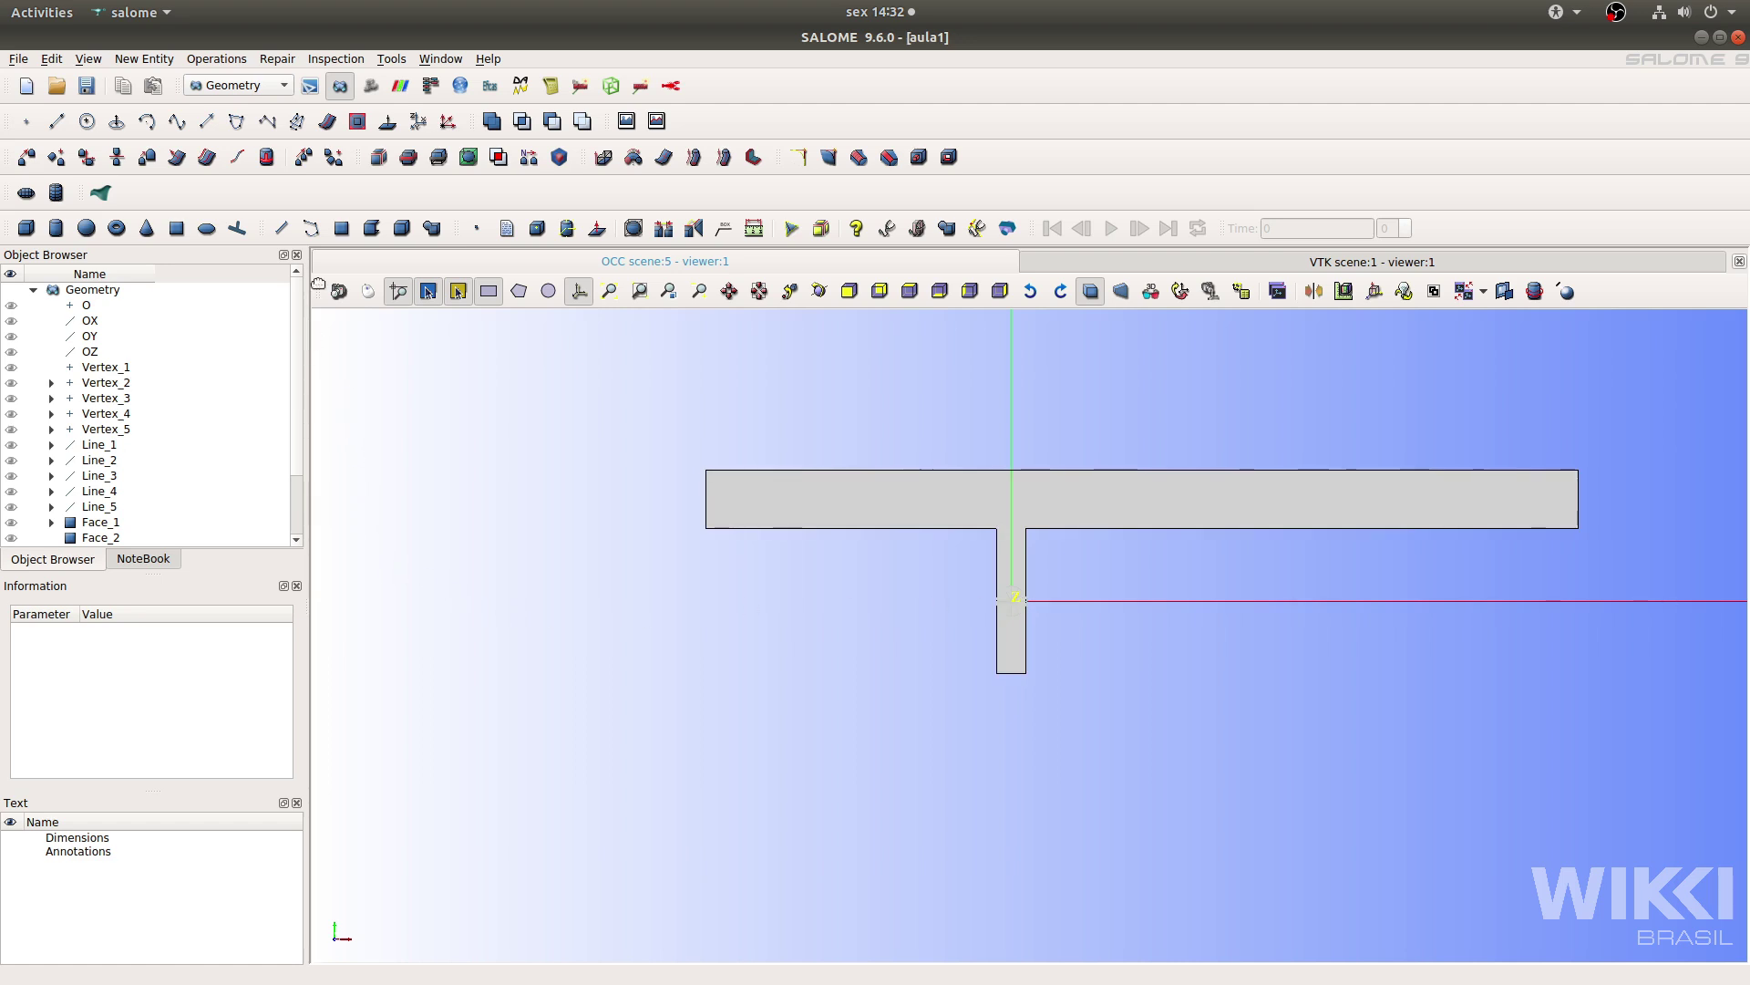
pyautogui.click(385, 128)
pyautogui.moveTo(894, 315); pyautogui.dragTo(517, 312)
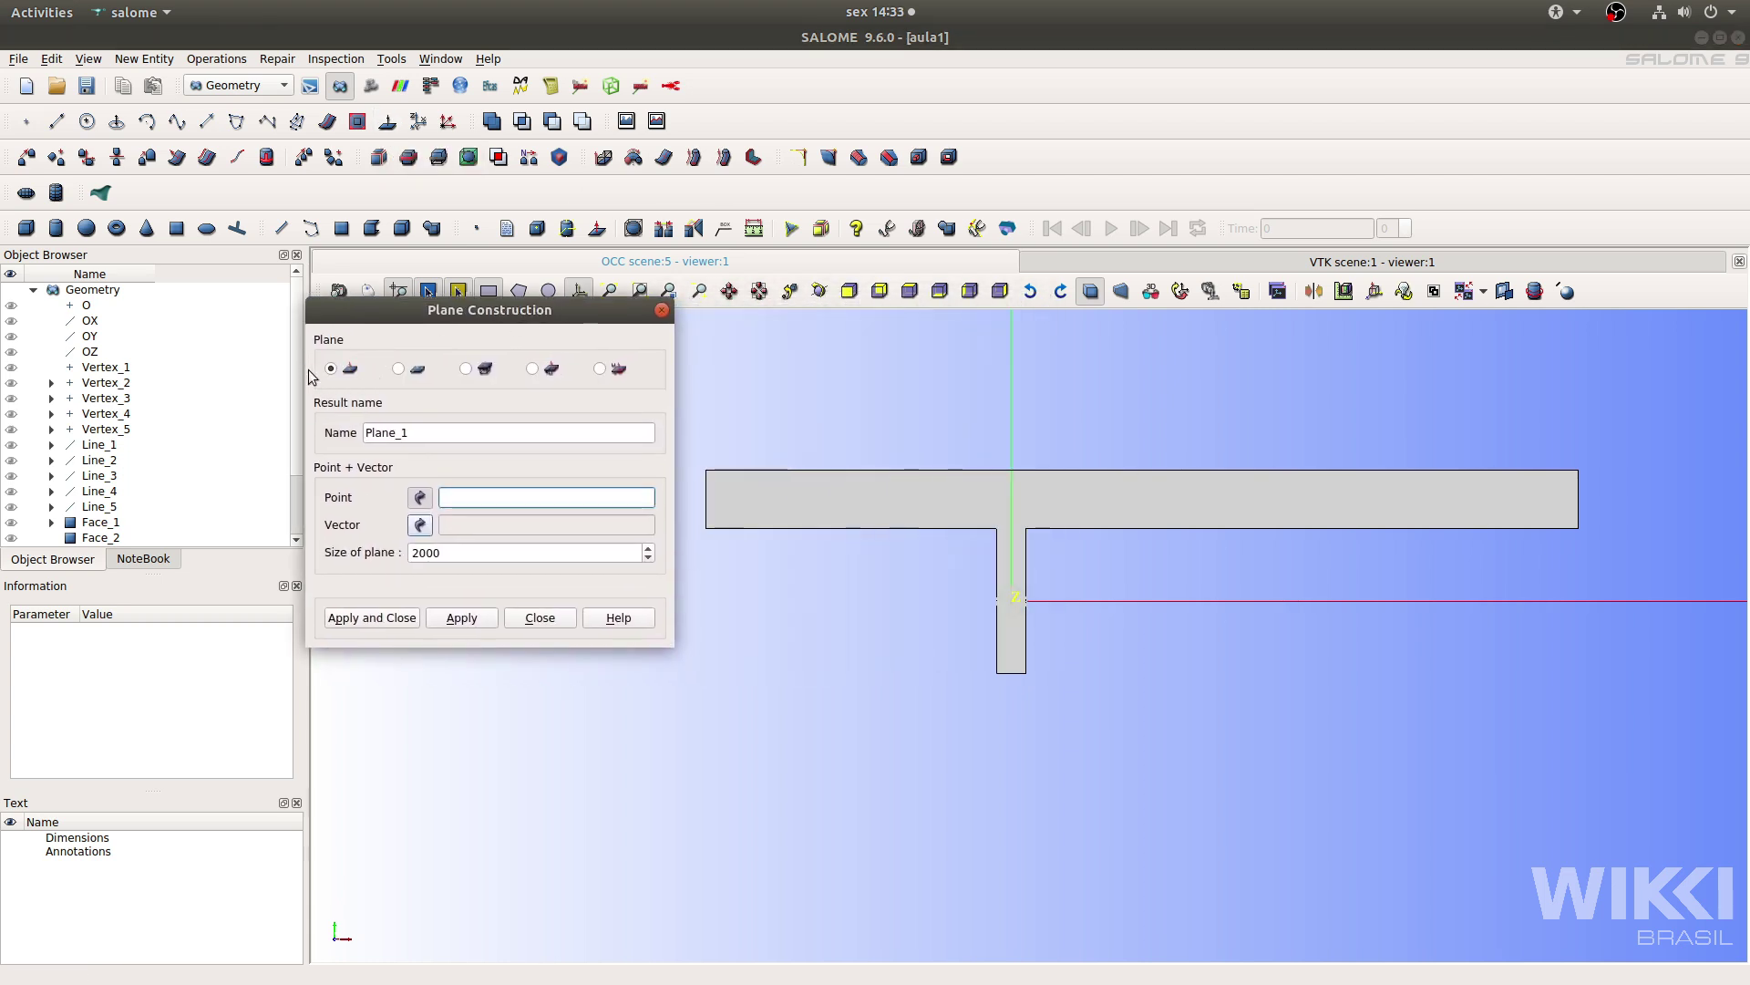
pyautogui.click(993, 527)
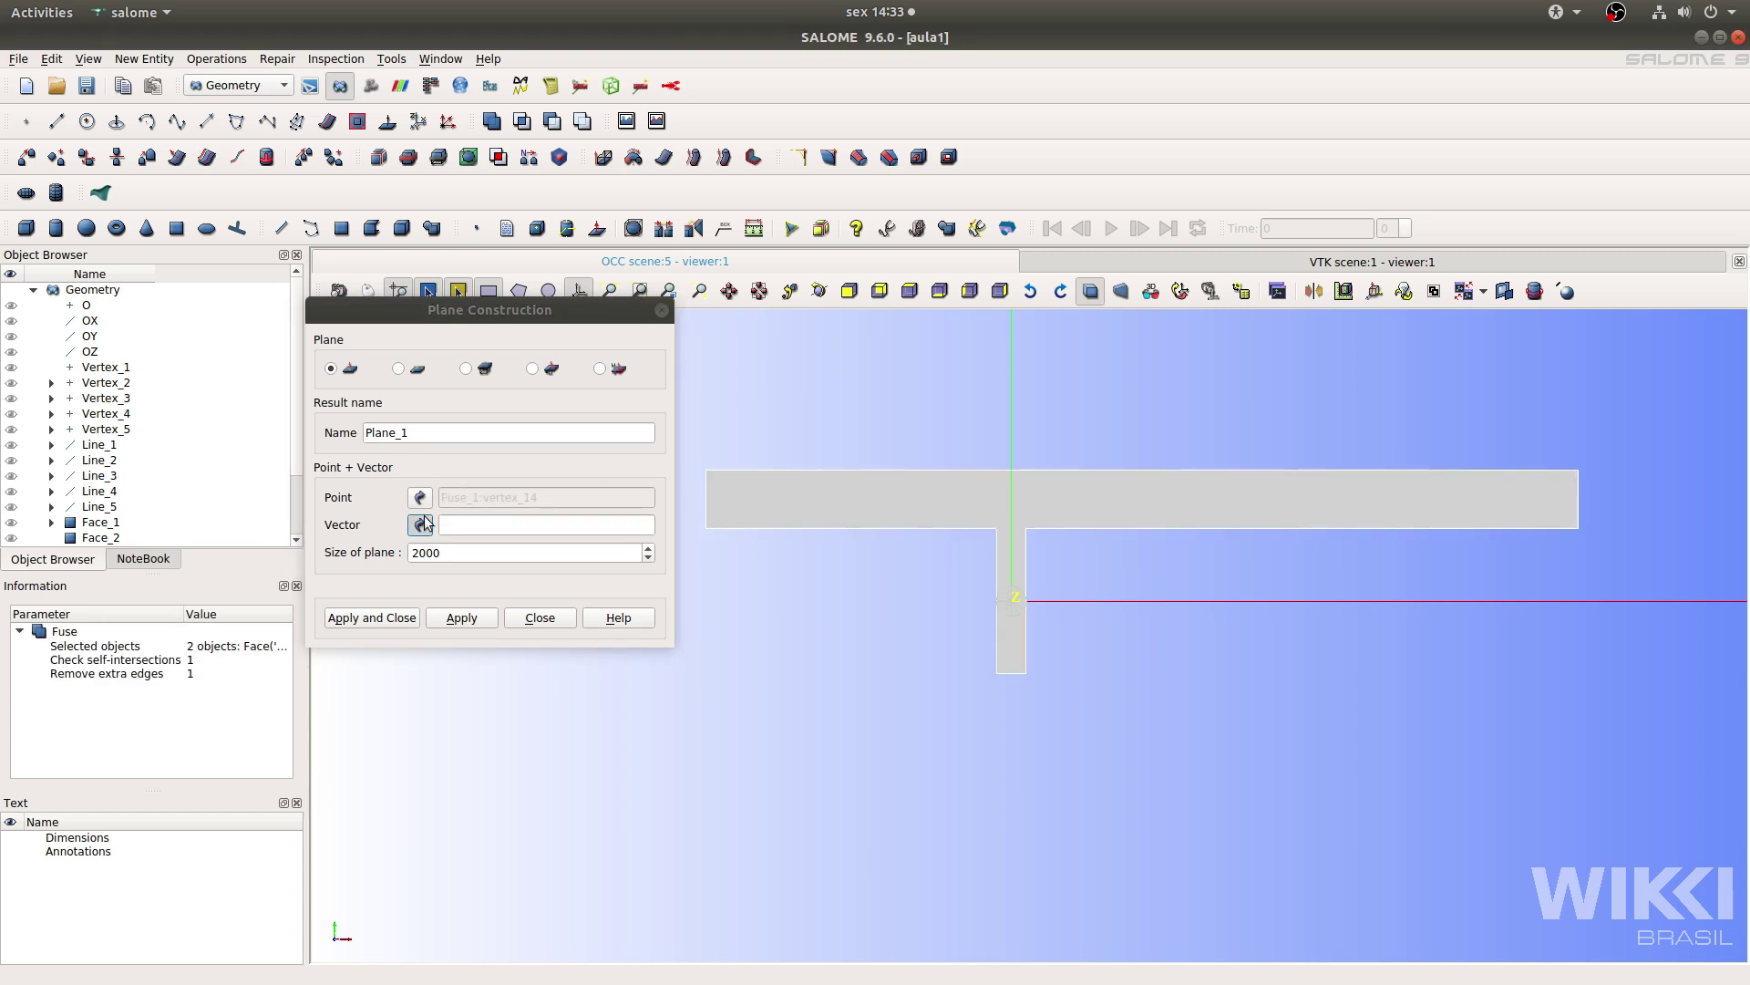
pyautogui.click(941, 526)
pyautogui.scroll(-3, 1037, 558)
pyautogui.scroll(-2, 1037, 558)
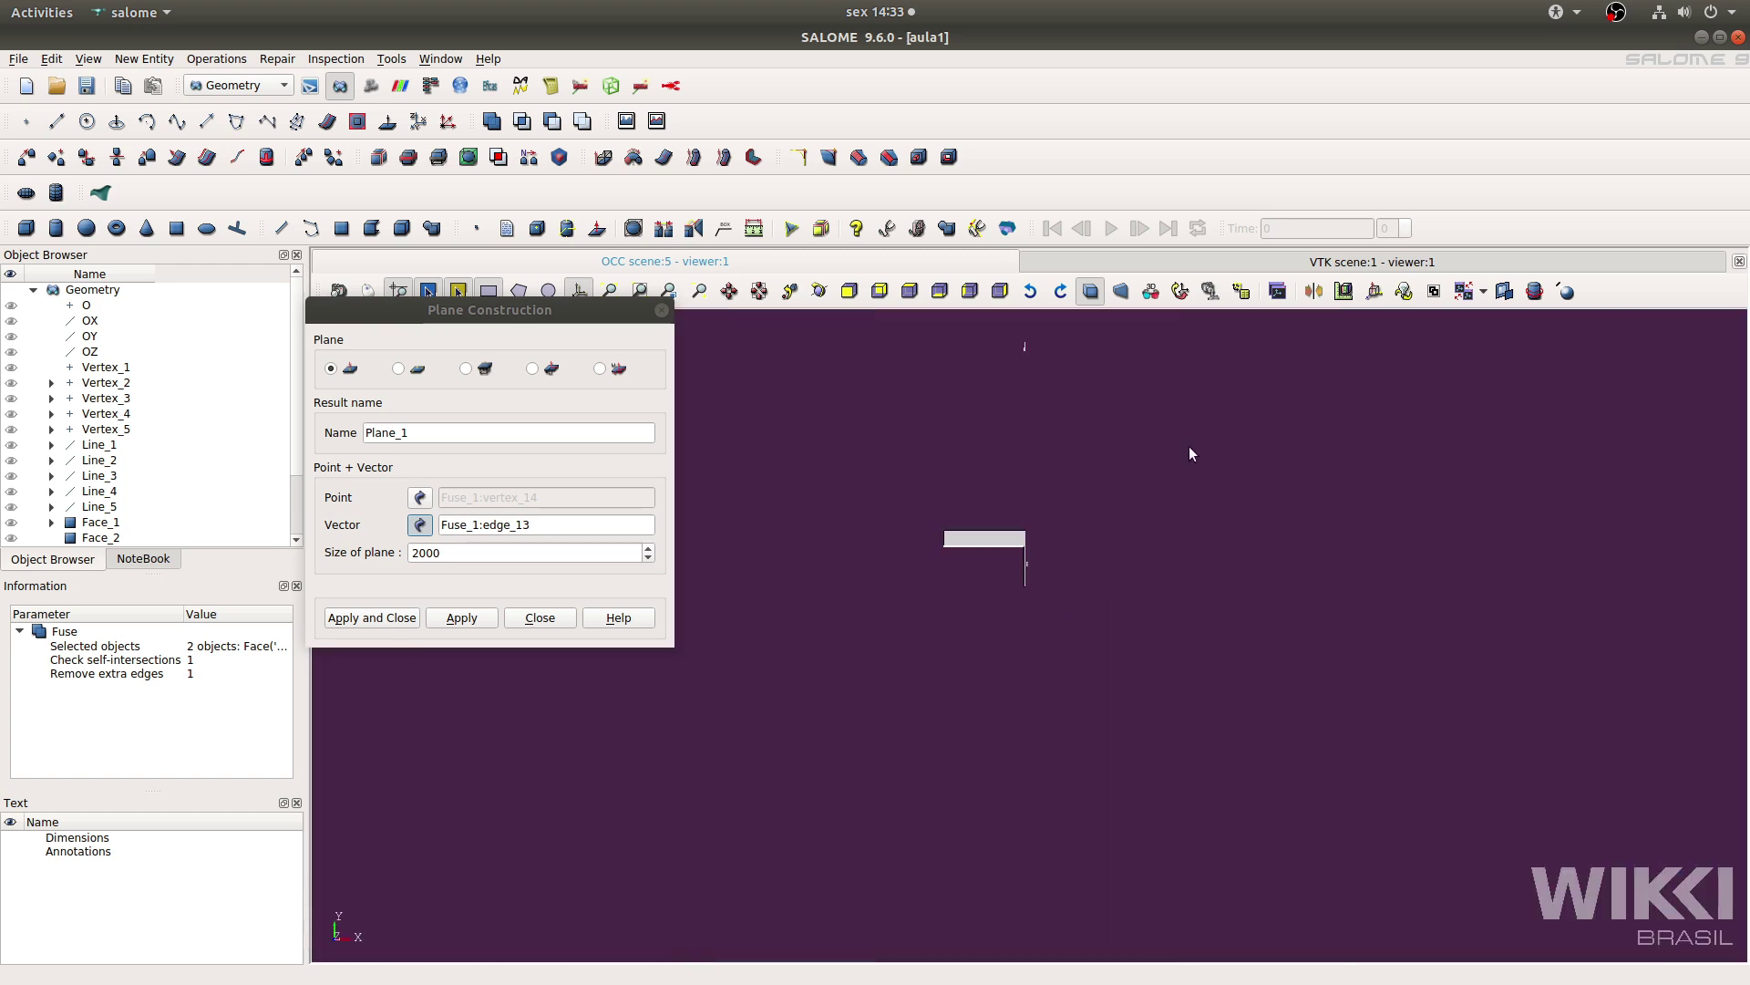
# Set the size of the plane at the left inner corner to 1 and create it.
pyautogui.doubleClick(450, 554)
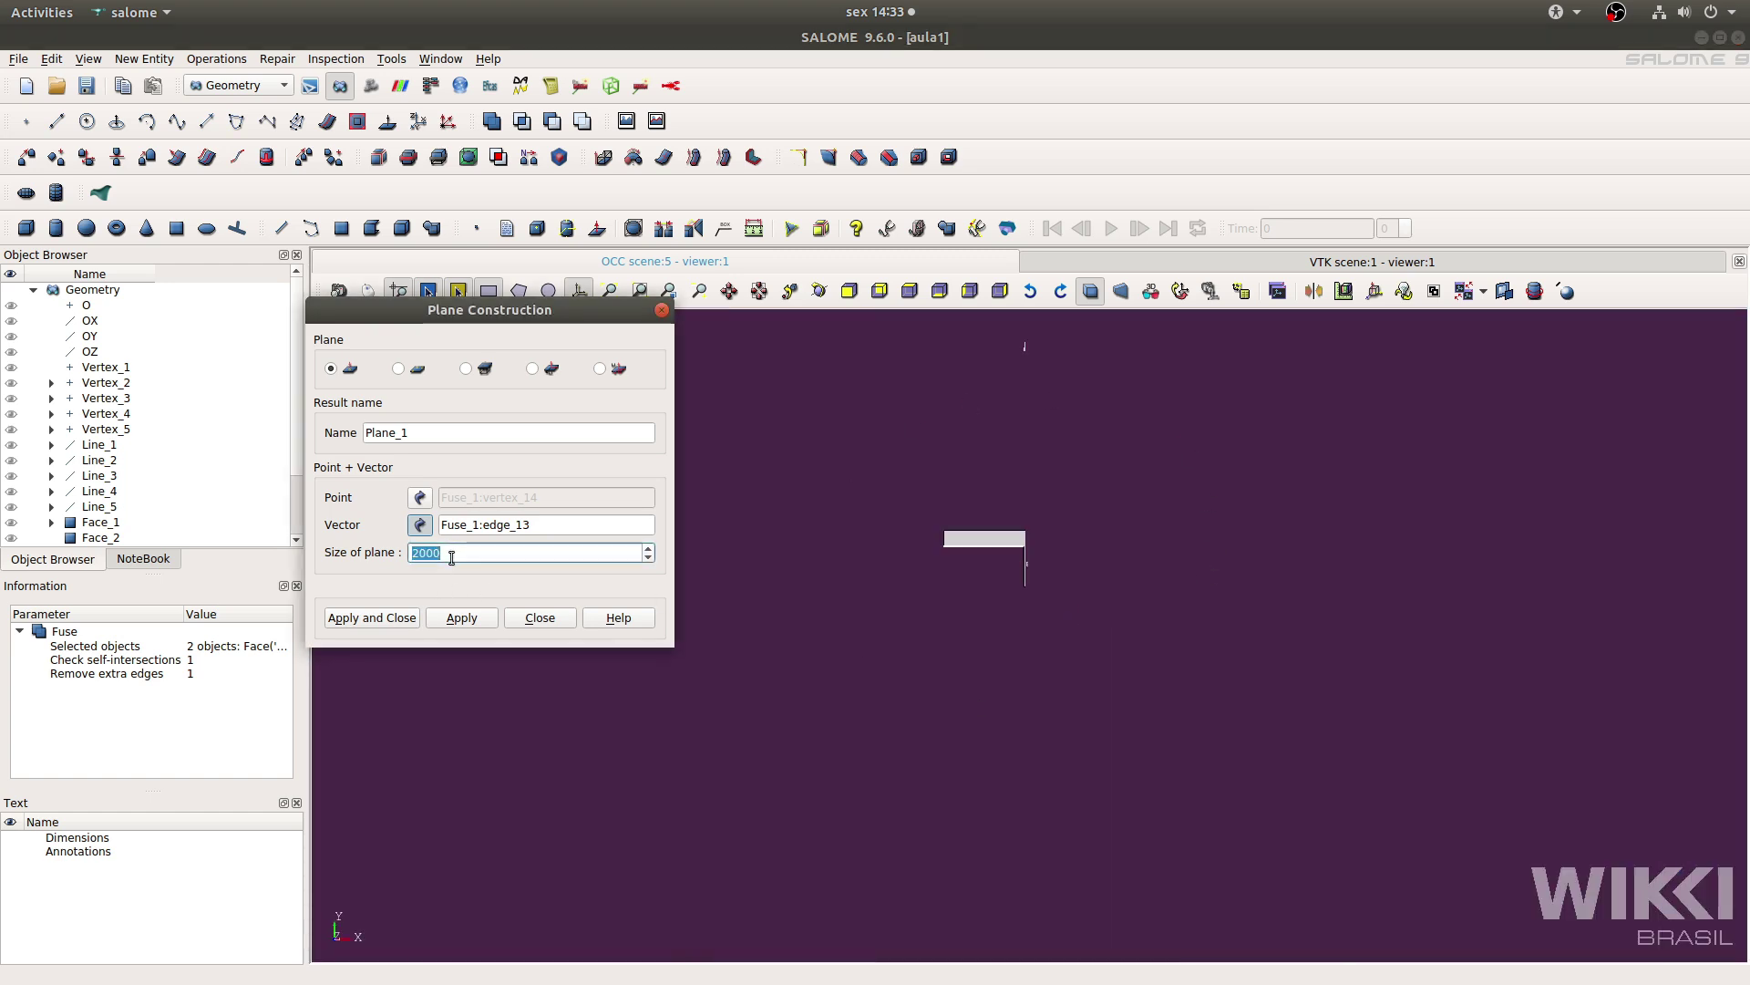
pyautogui.write('0.2')
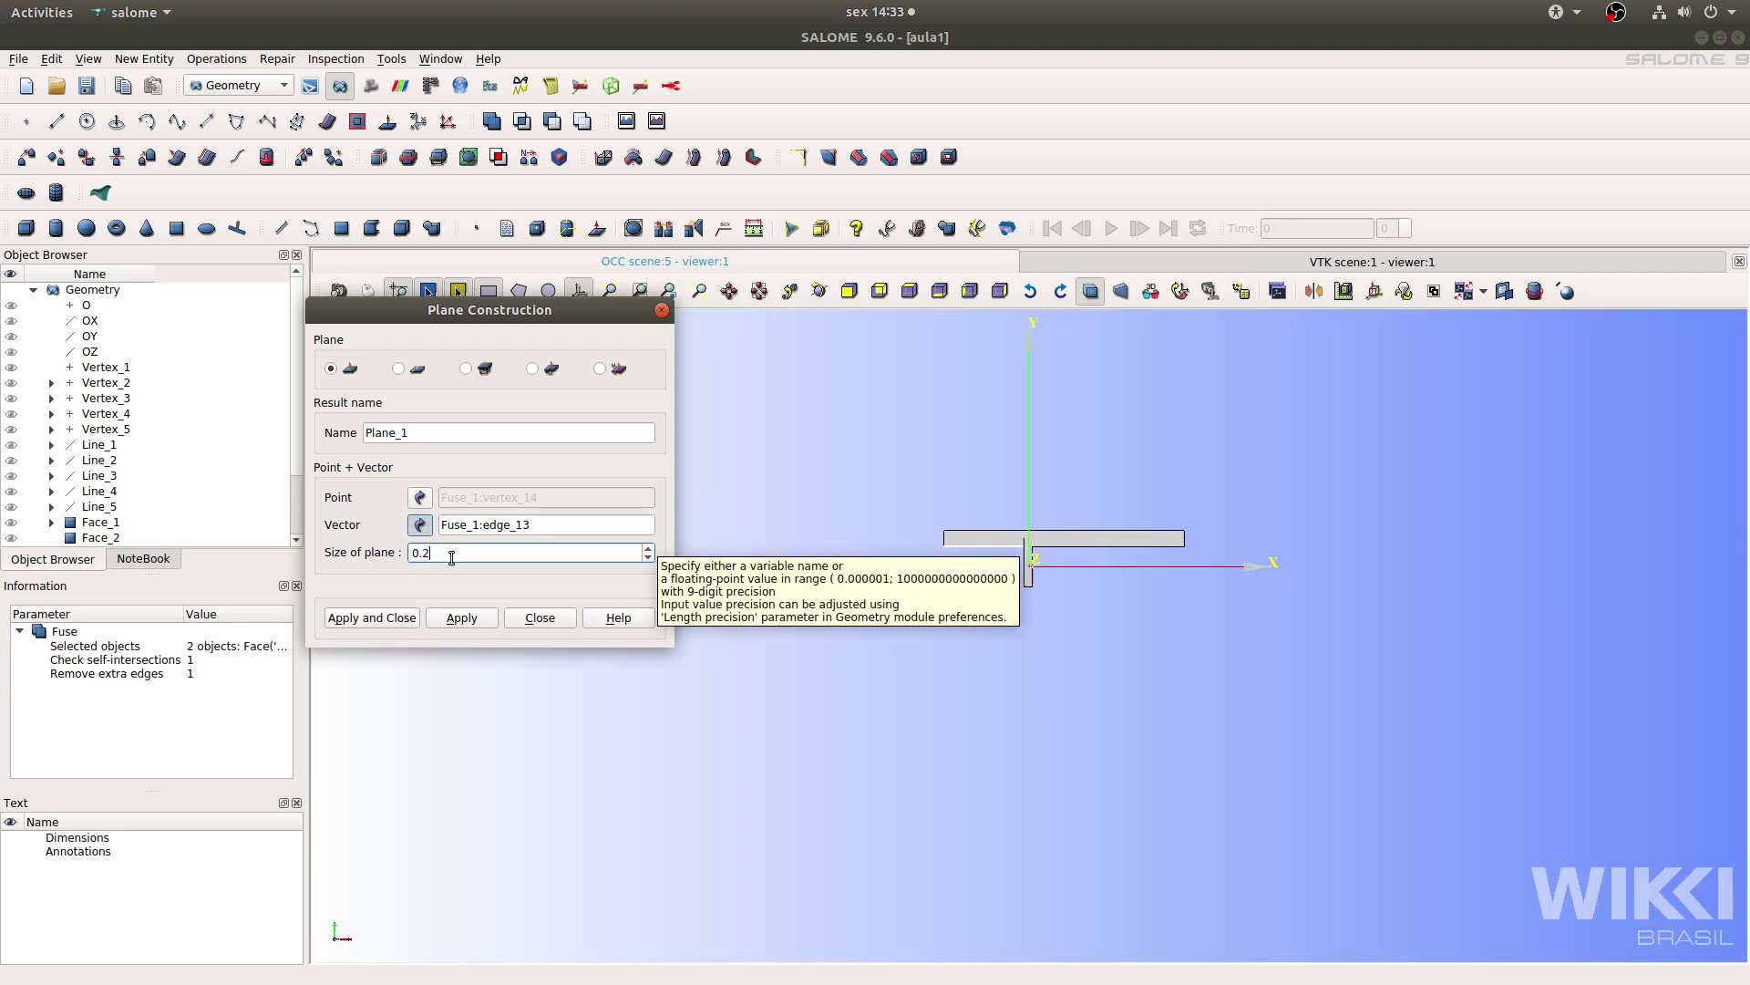
pyautogui.press('BackSpace')
pyautogui.press('BackSpace')
pyautogui.press('BackSpace')
pyautogui.write('1')
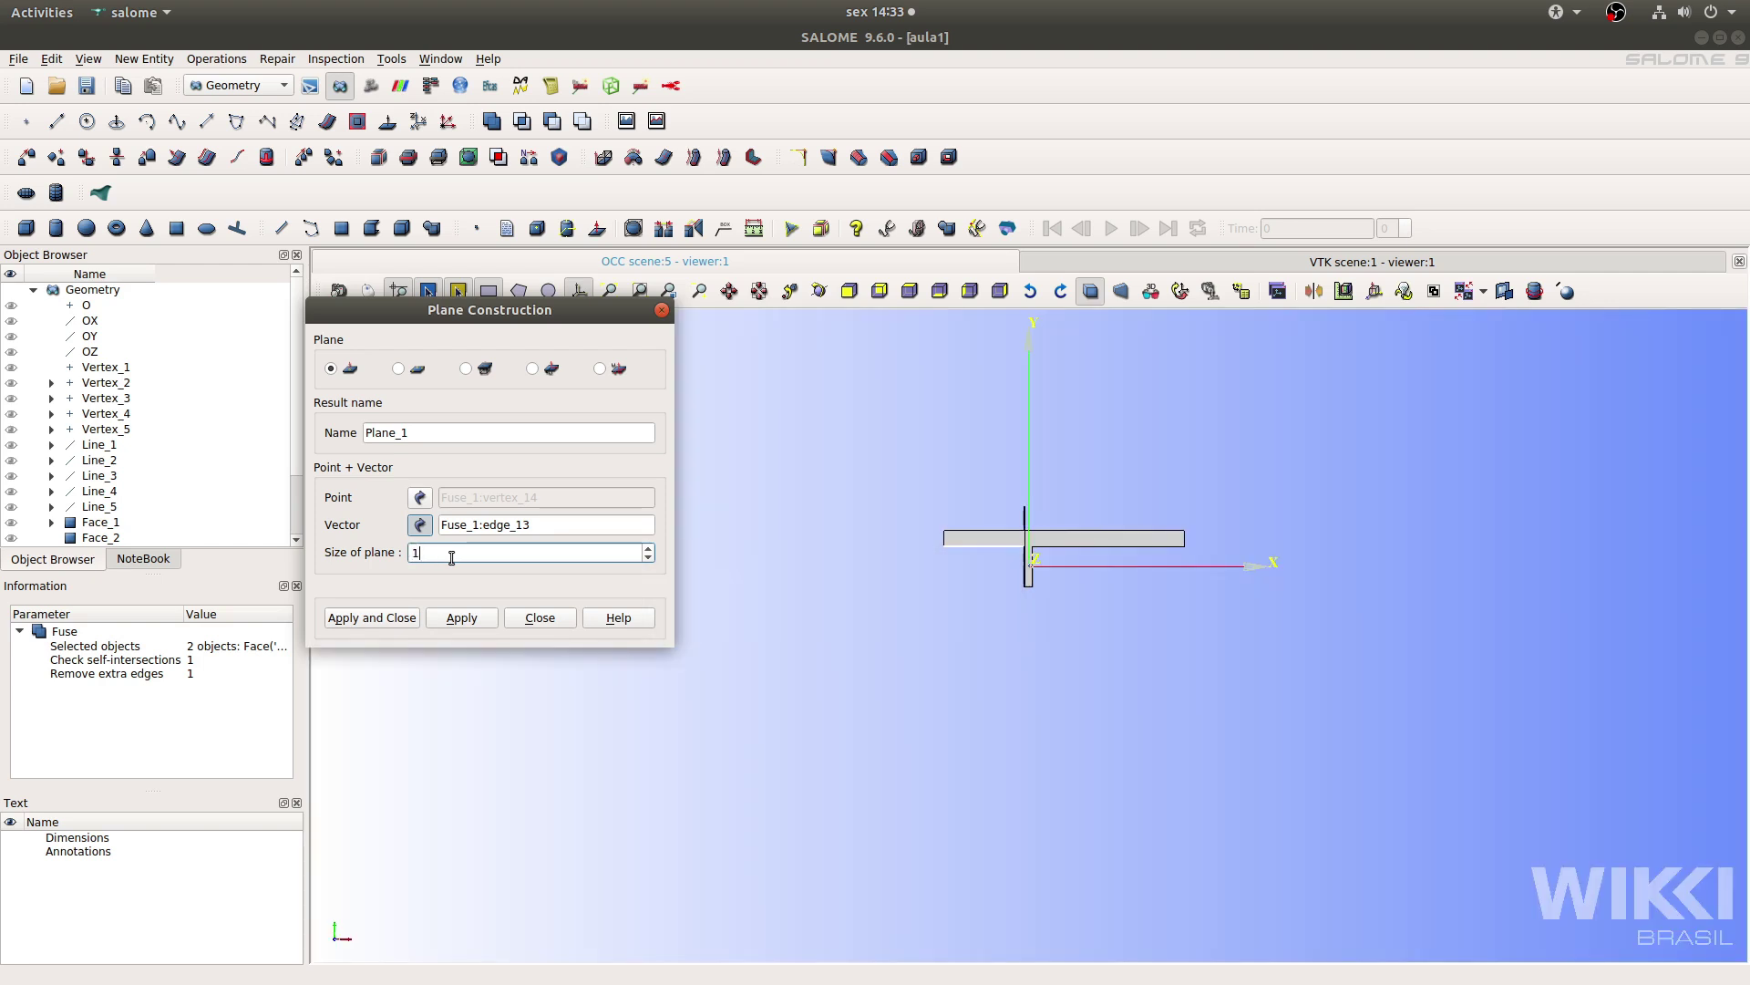
pyautogui.click(1182, 597)
pyautogui.scroll(6, 1183, 597)
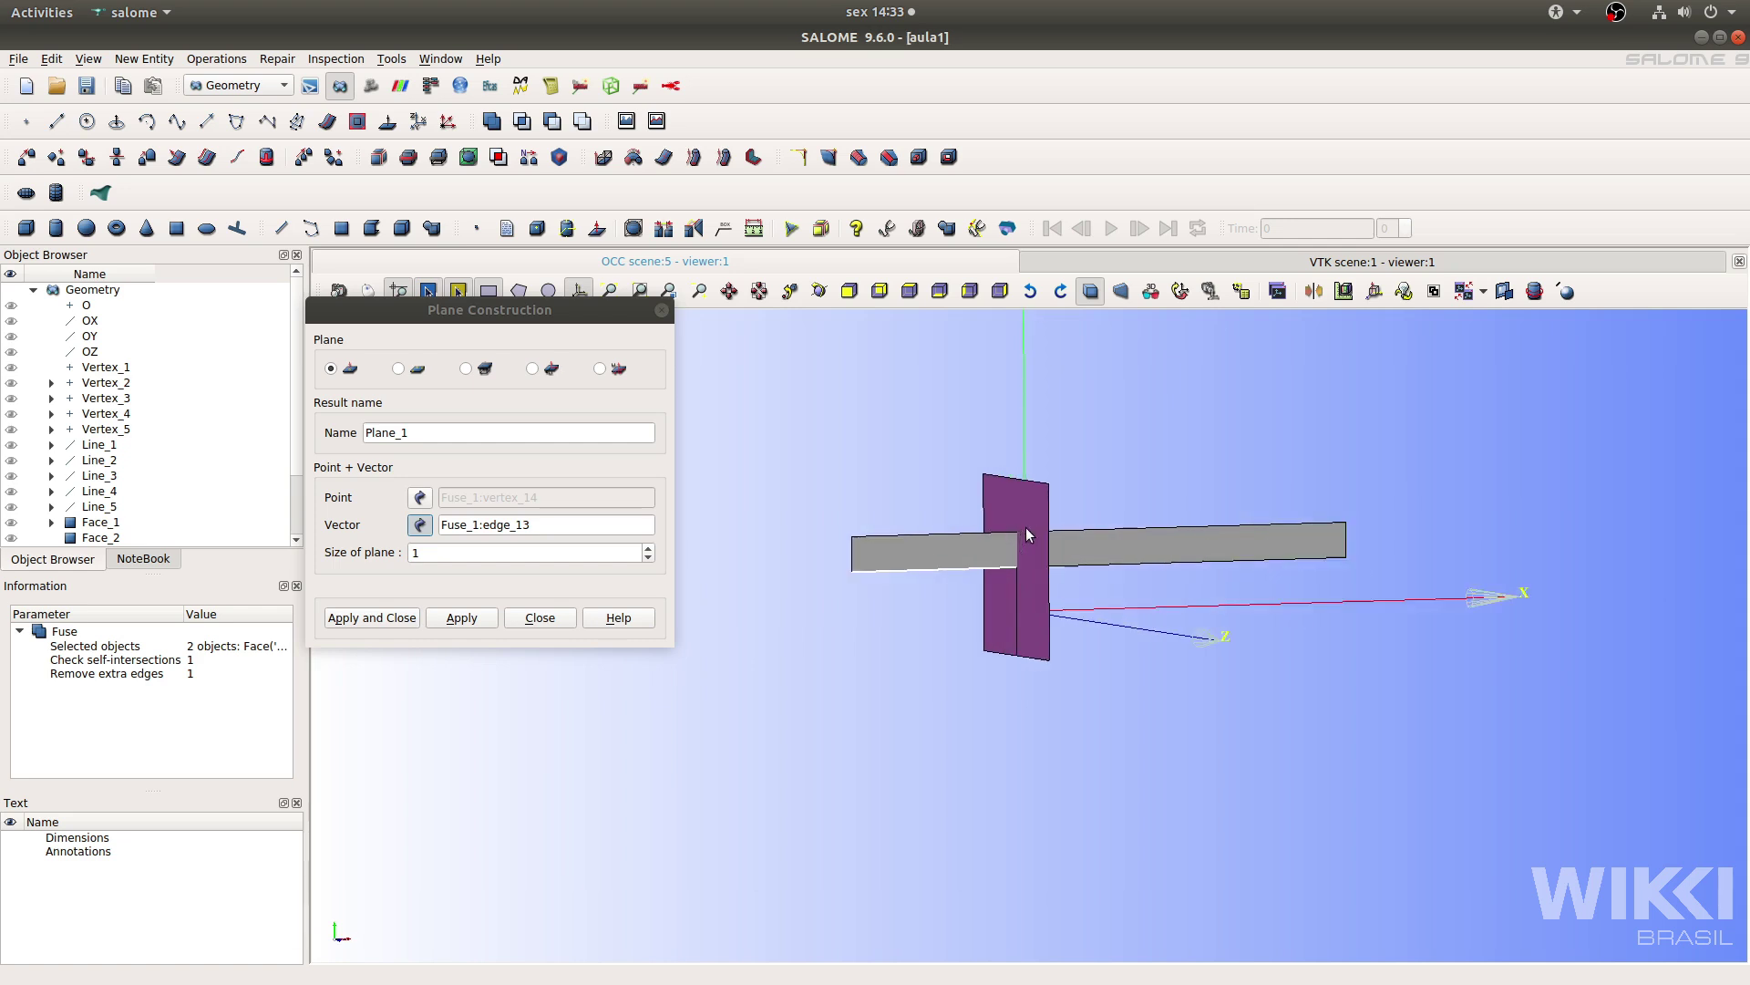
pyautogui.moveTo(1108, 627); pyautogui.dragTo(905, 610)
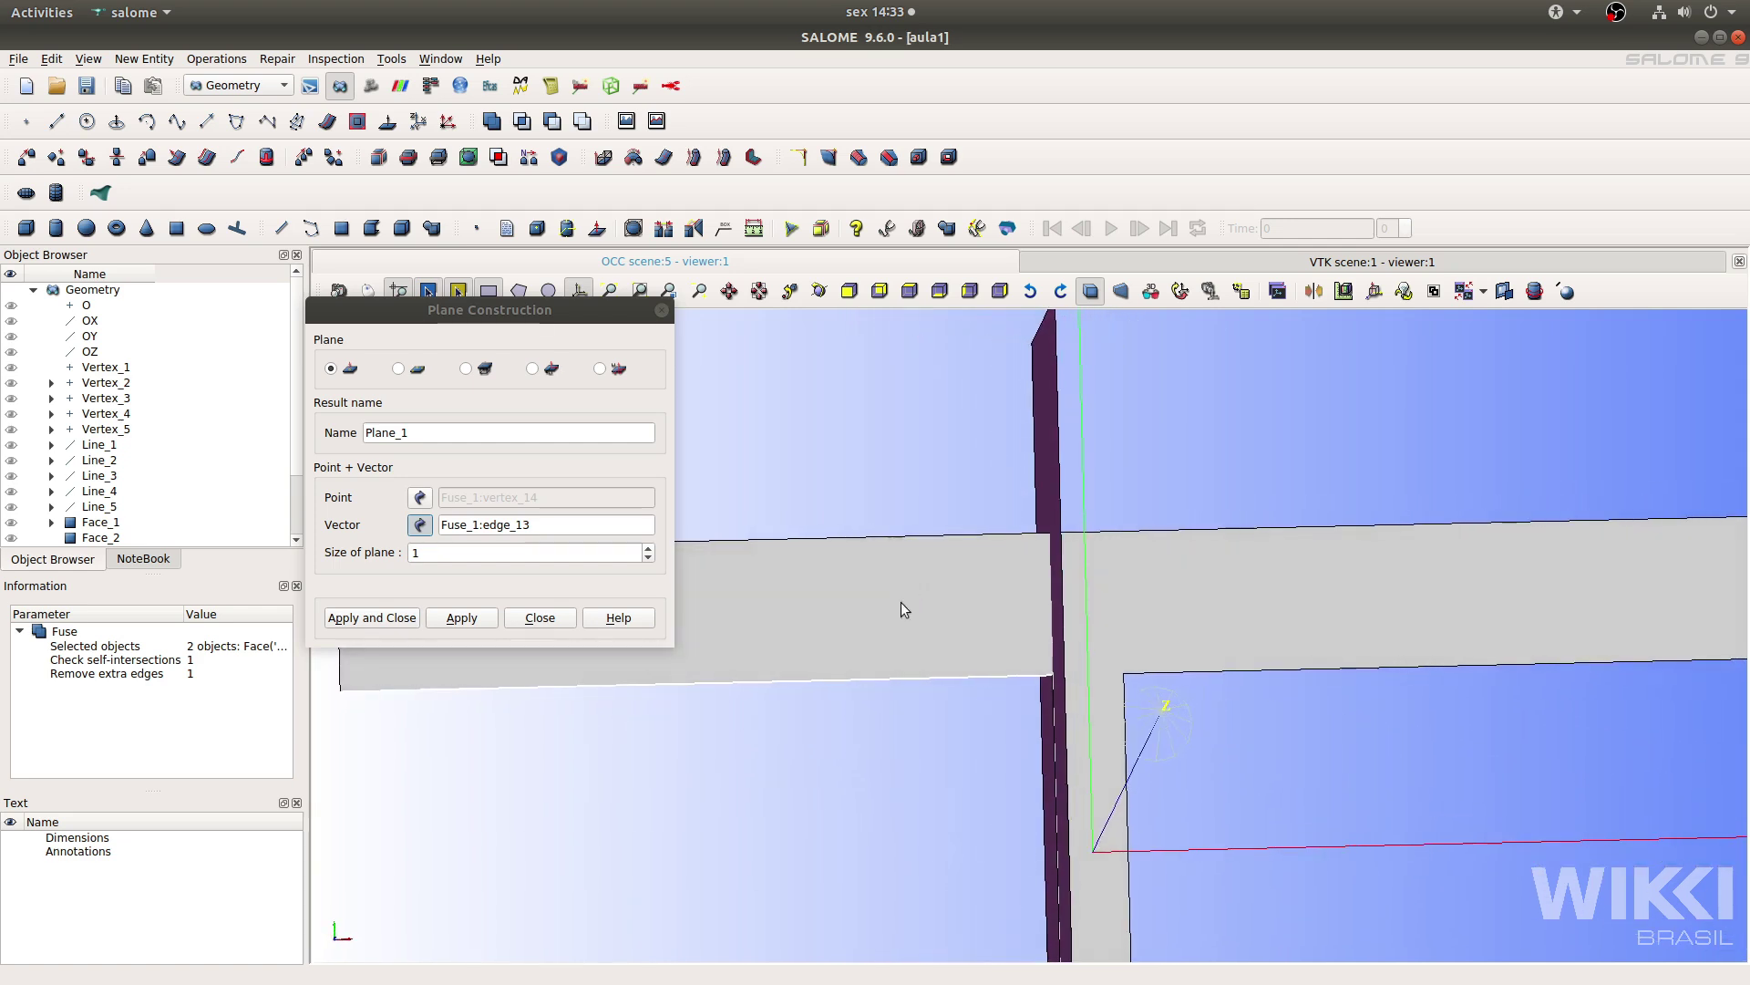
pyautogui.click(448, 619)
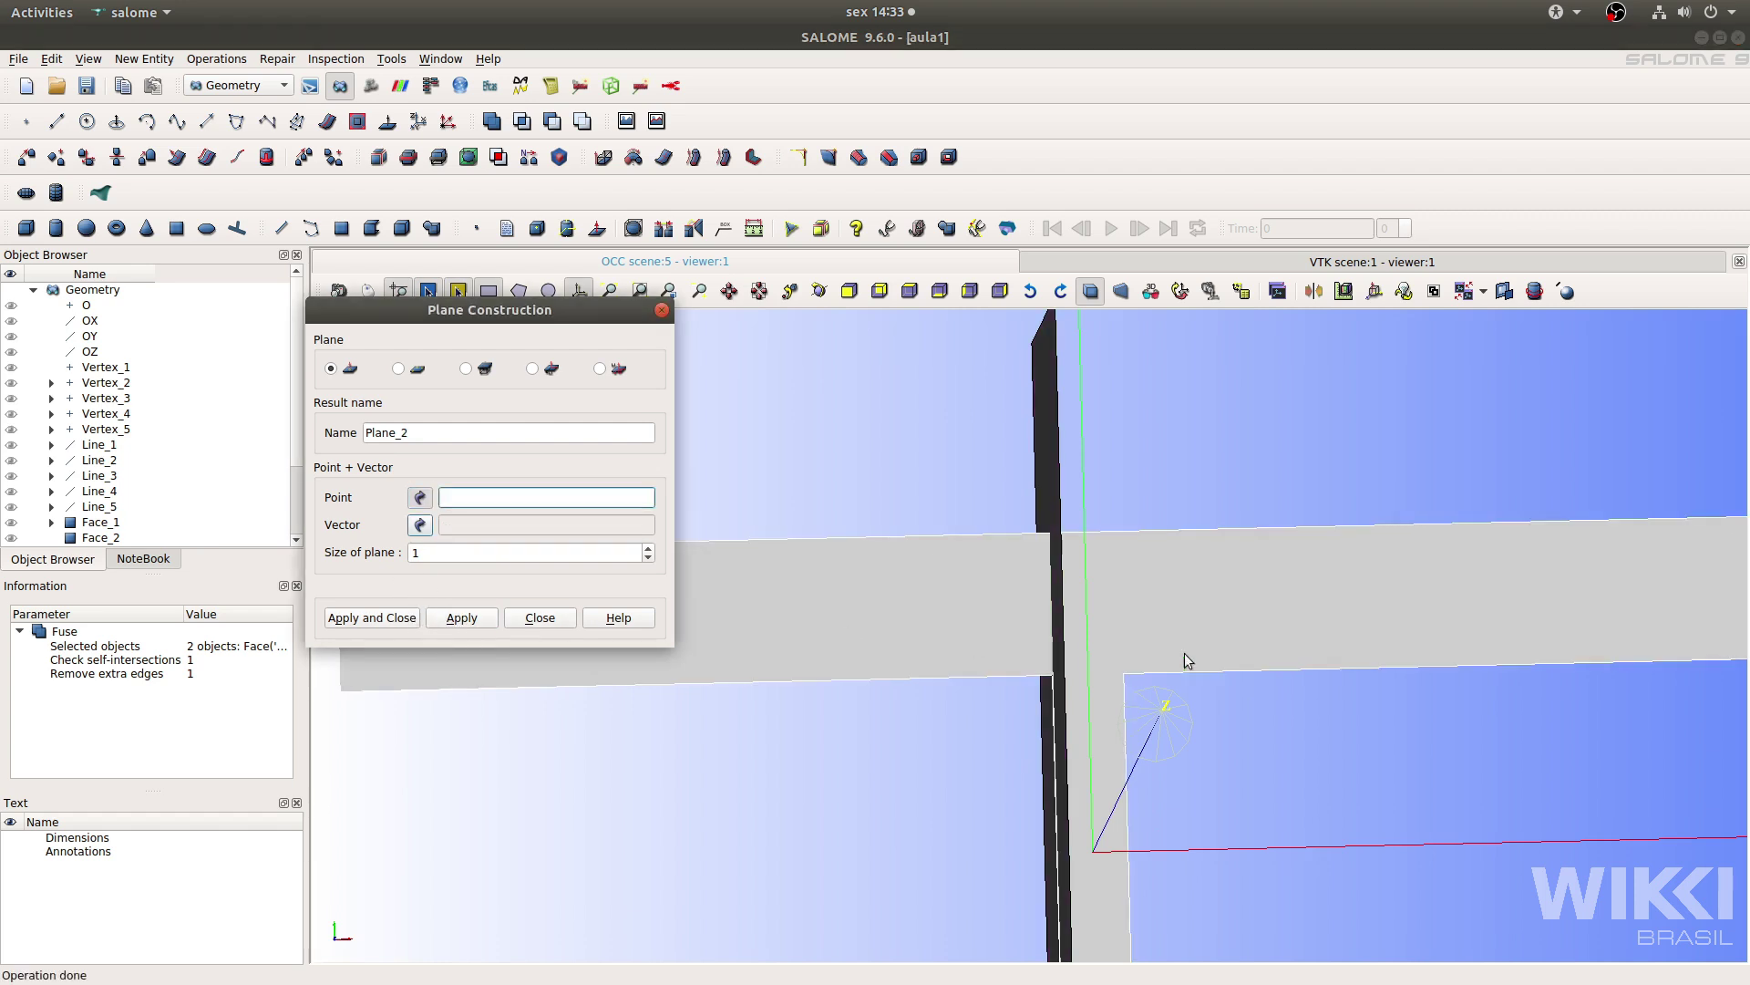
# Create a second plane of size 1 at the T's right inner corner, with the bar's adjacent lower edge as its vector.
pyautogui.click(1121, 678)
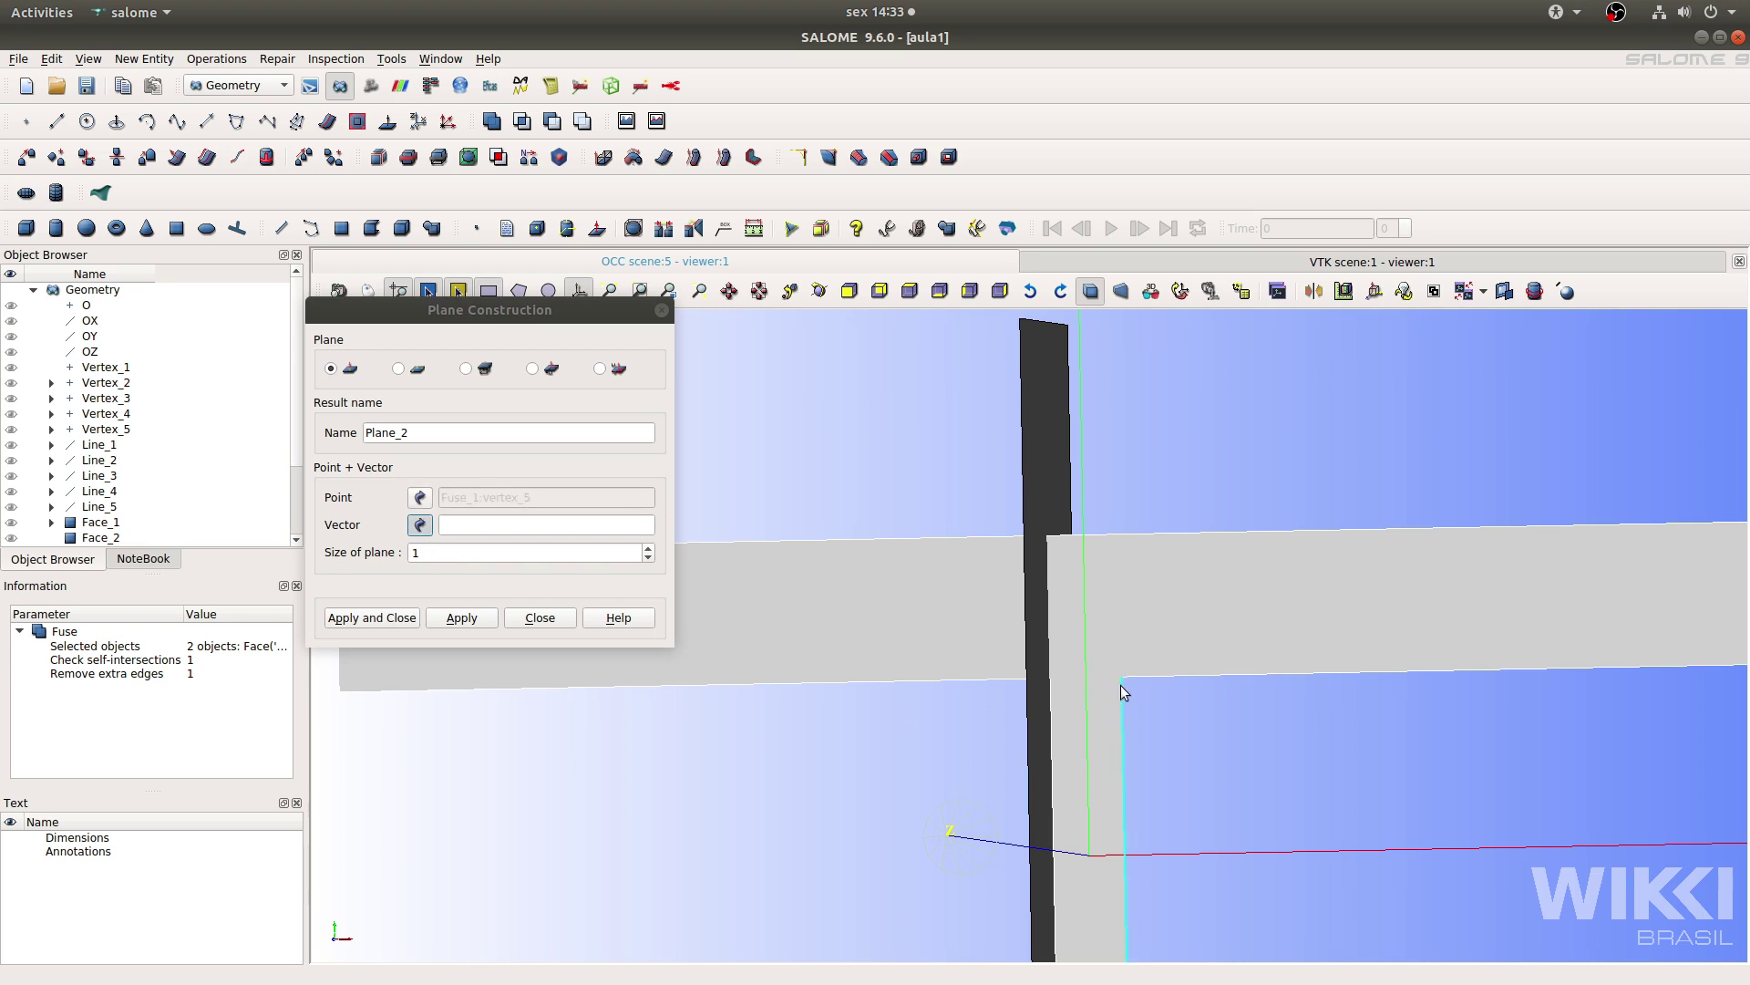
pyautogui.click(1172, 675)
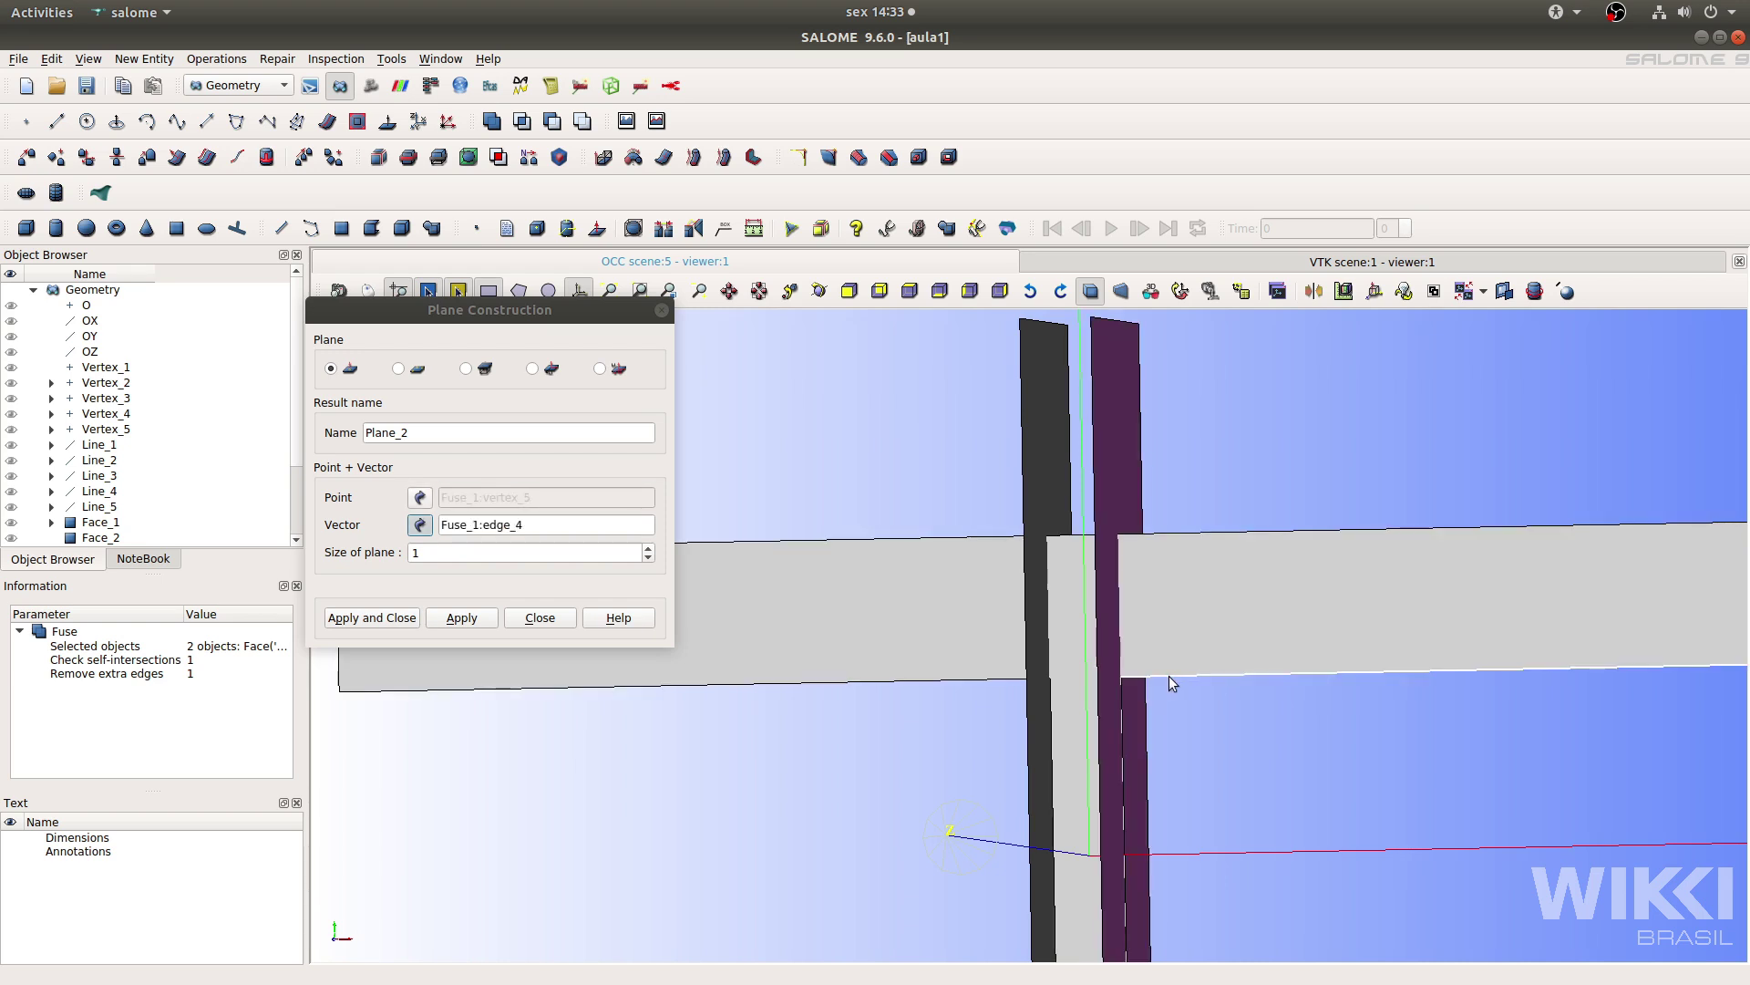
pyautogui.moveTo(1232, 715)
pyautogui.keyDown('ctrl'); pyautogui.mouseDown(button='right')
pyautogui.moveTo(1282, 710)
pyautogui.moveTo(1266, 711)
pyautogui.mouseUp(button='right'); pyautogui.keyUp('ctrl')
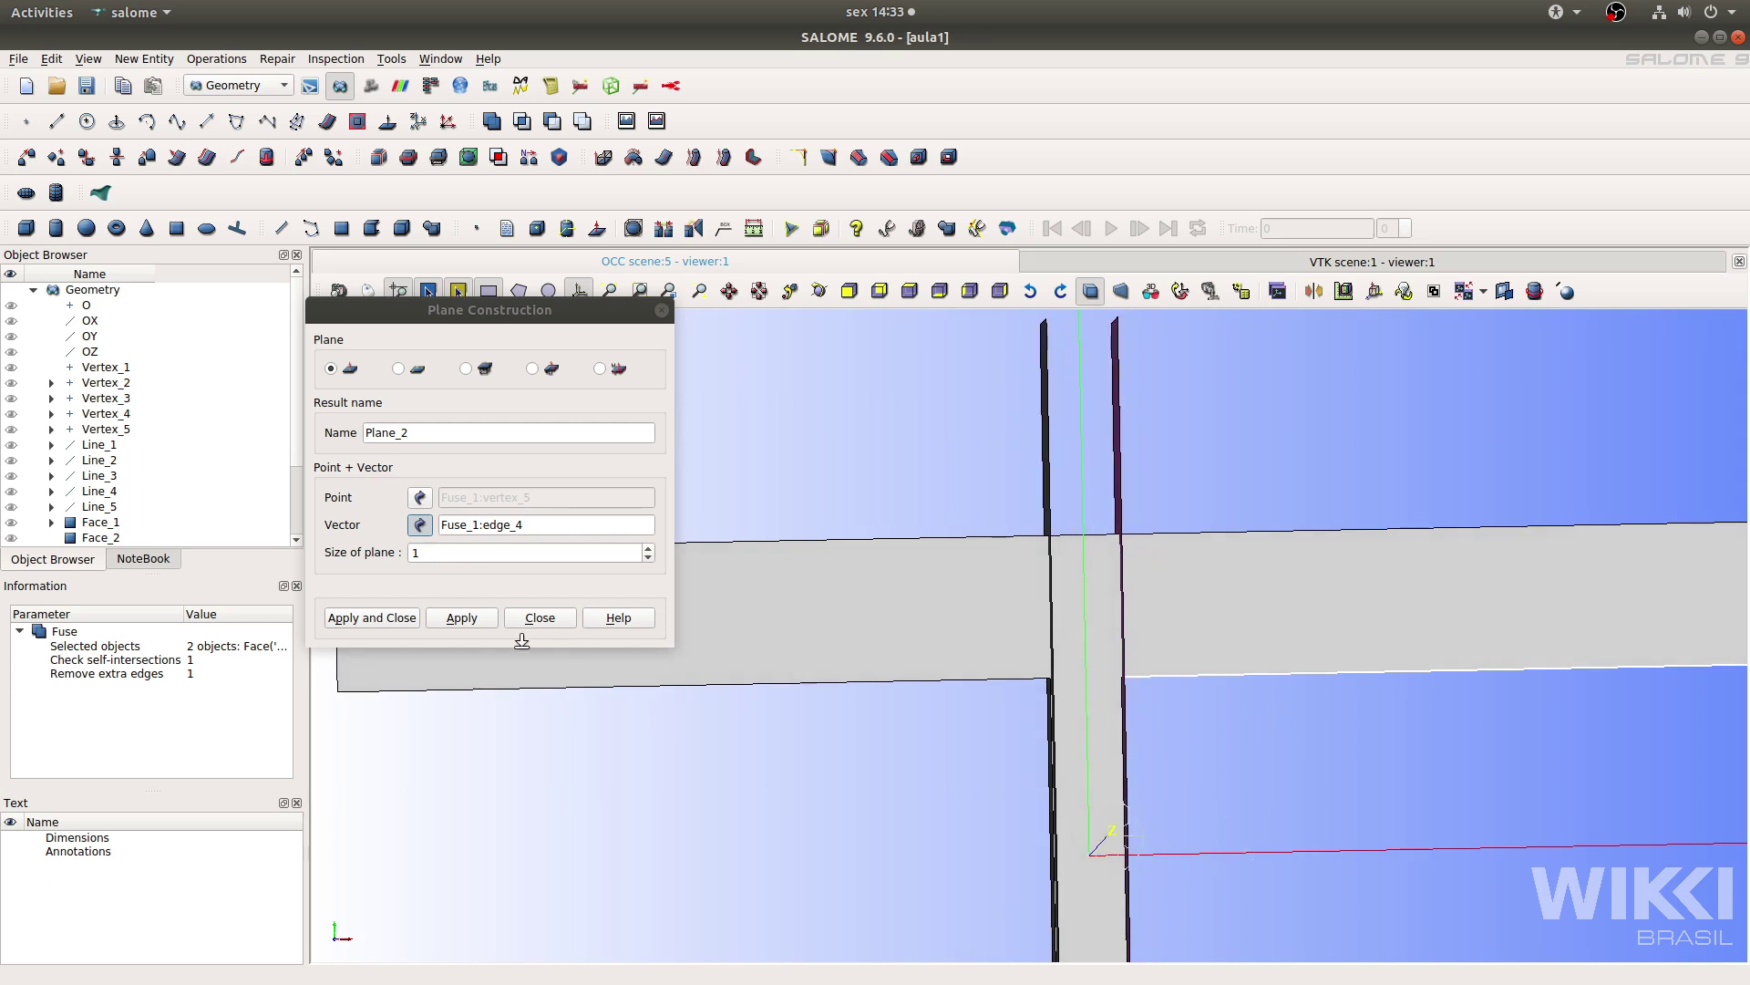
pyautogui.click(463, 618)
# Create a third plane of size 1 at the right inner corner, using the stem's right edge as vector, and finish plane construction.
pyautogui.keyDown('ctrl'); pyautogui.moveTo(1062, 755); pyautogui.dragTo(1046, 720, button='right'); pyautogui.keyUp('ctrl')
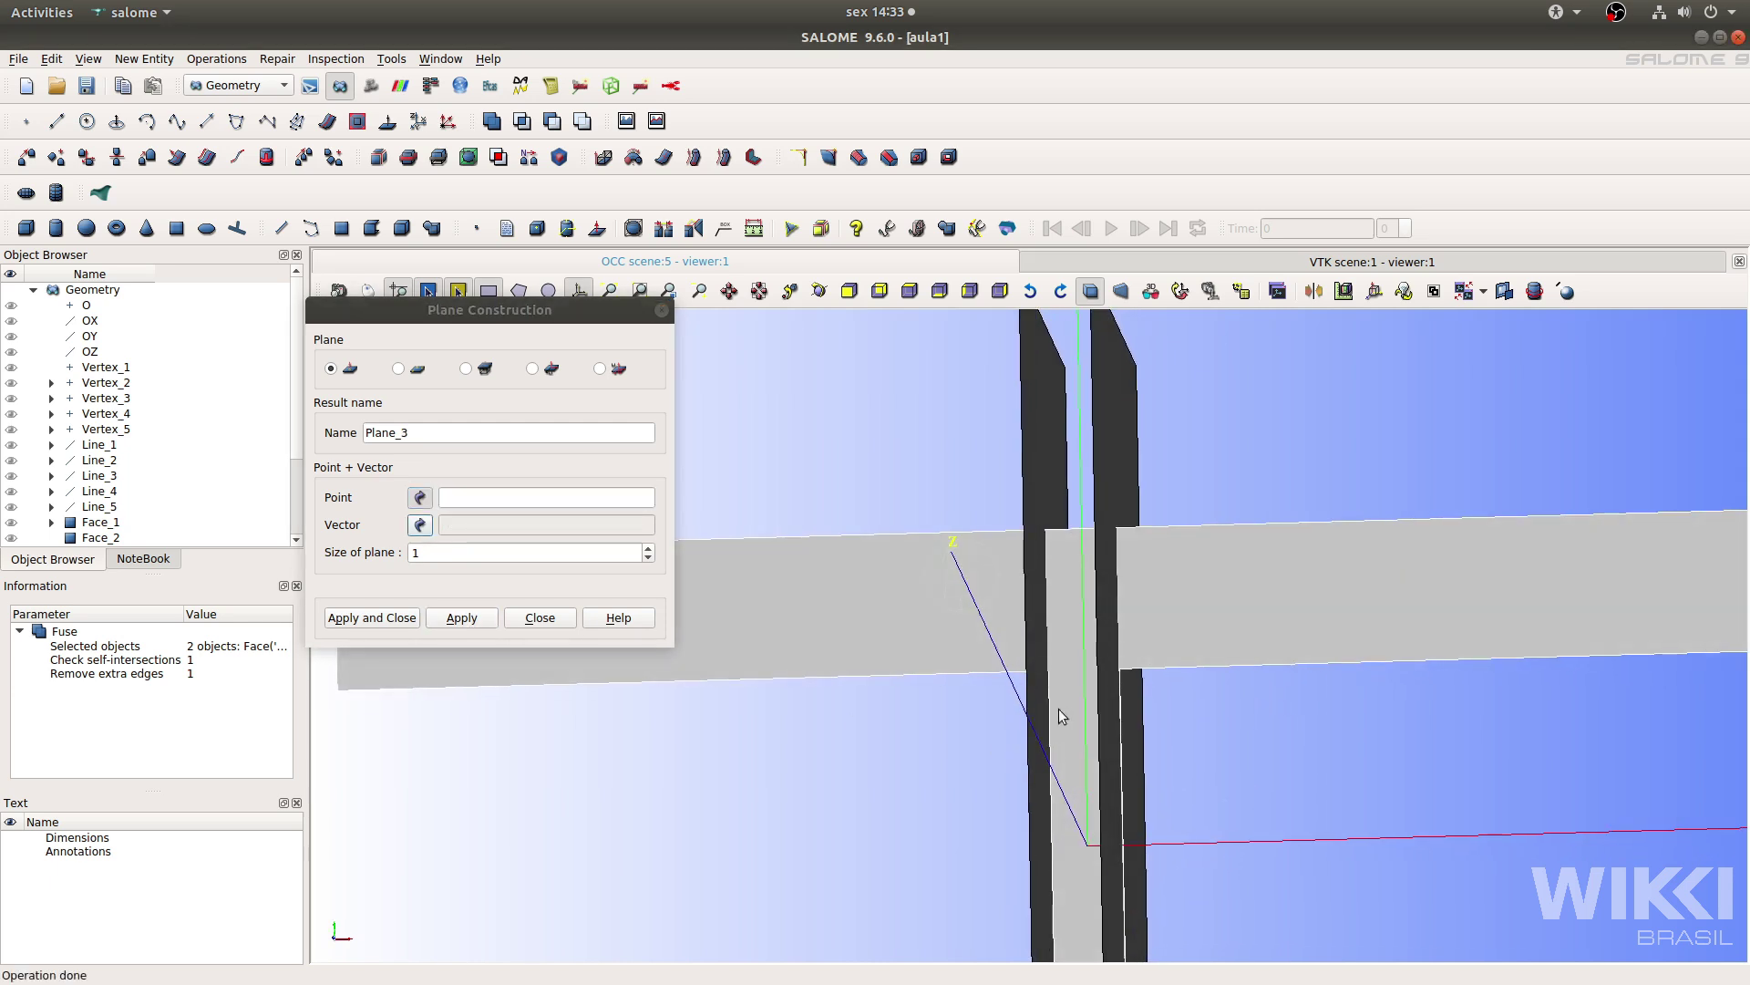
pyautogui.click(1121, 670)
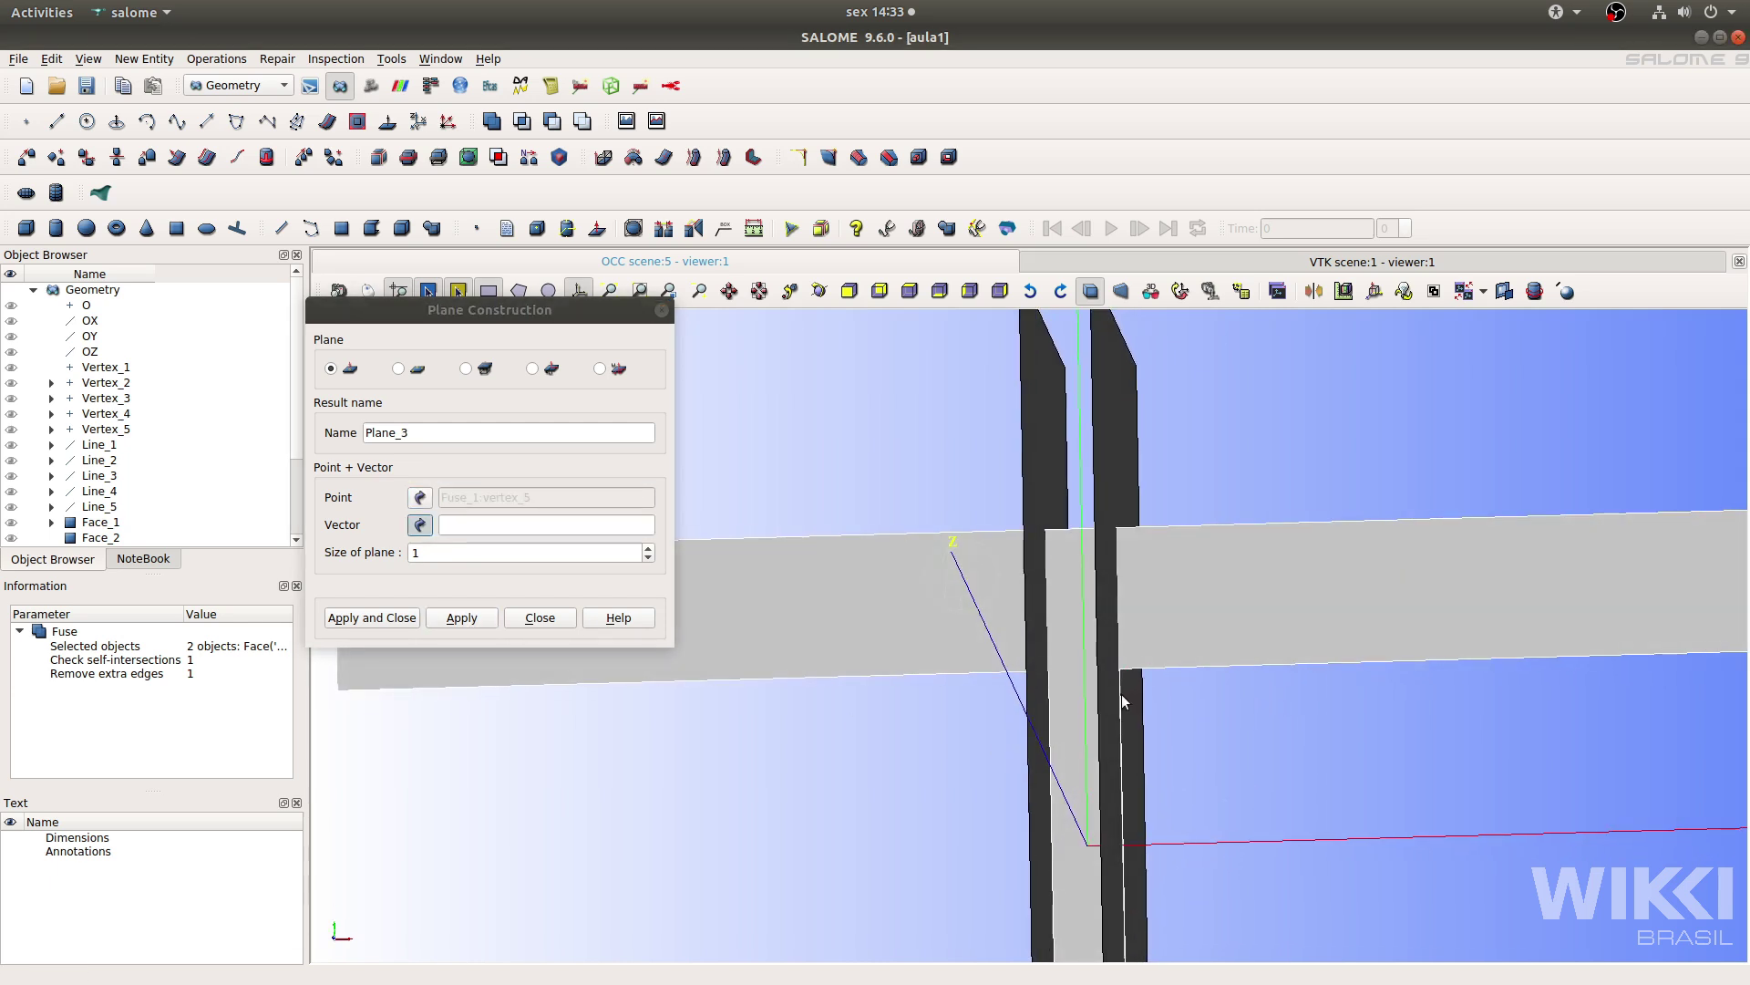
pyautogui.click(1121, 698)
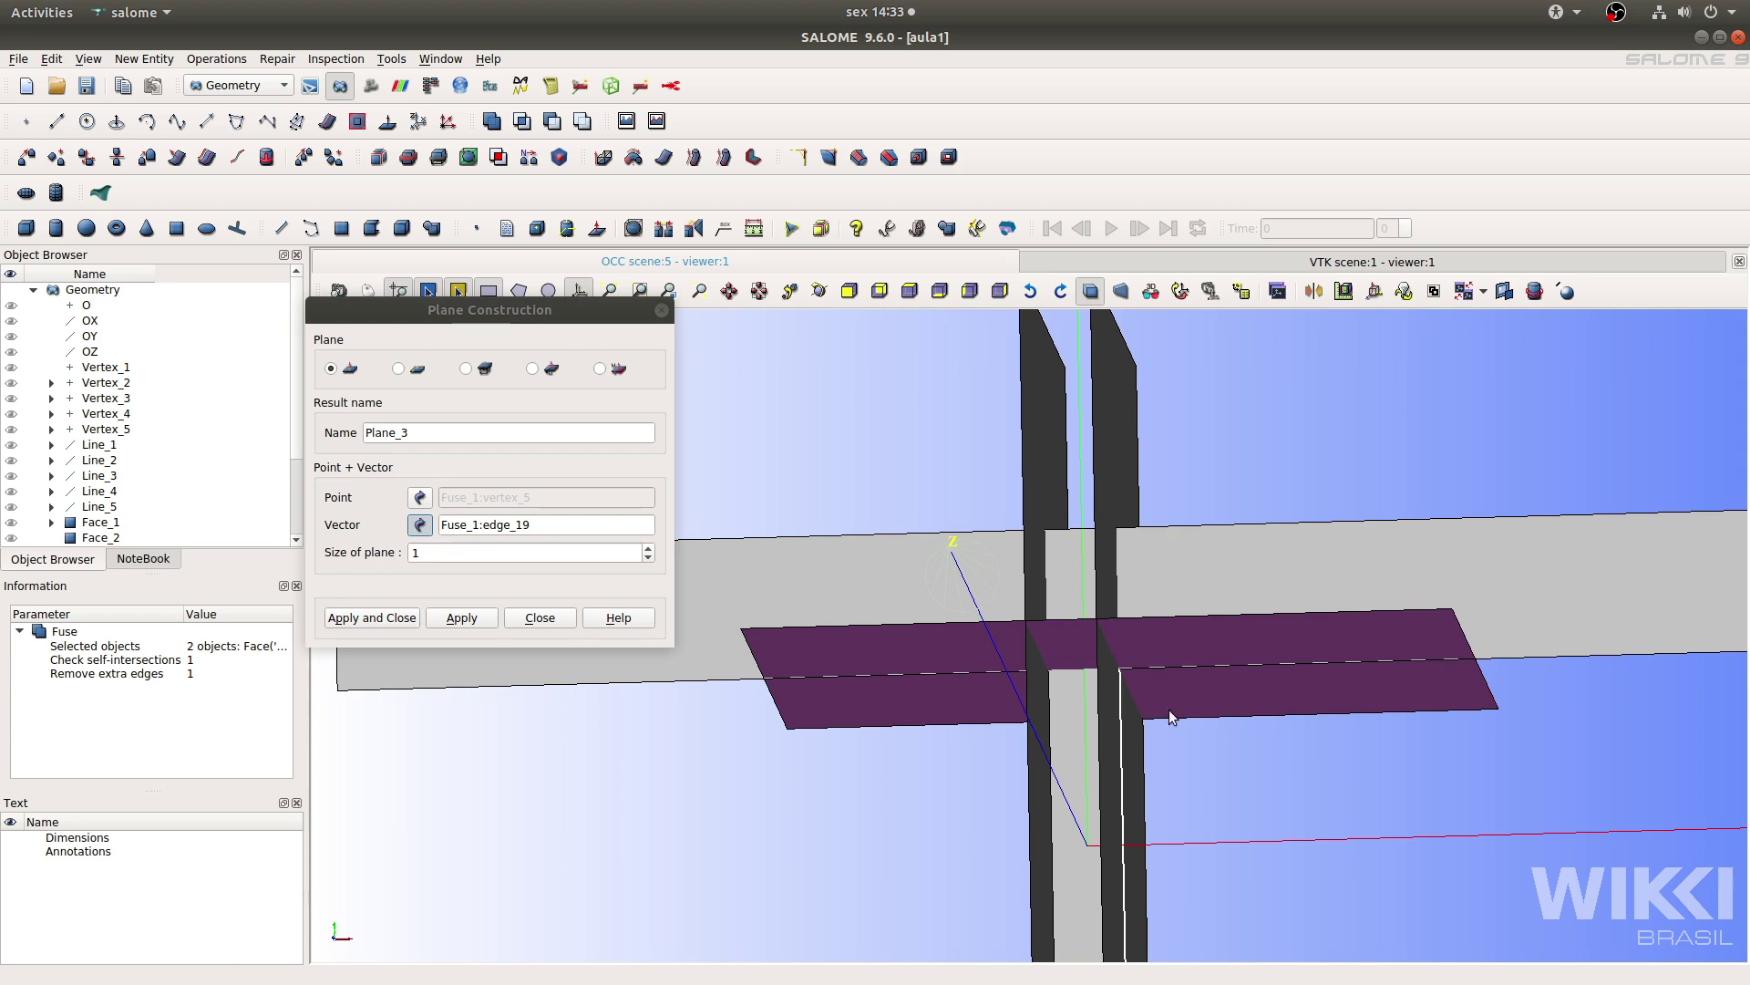
pyautogui.keyDown('ctrl'); pyautogui.moveTo(1215, 743); pyautogui.dragTo(1258, 734, button='right'); pyautogui.keyUp('ctrl')
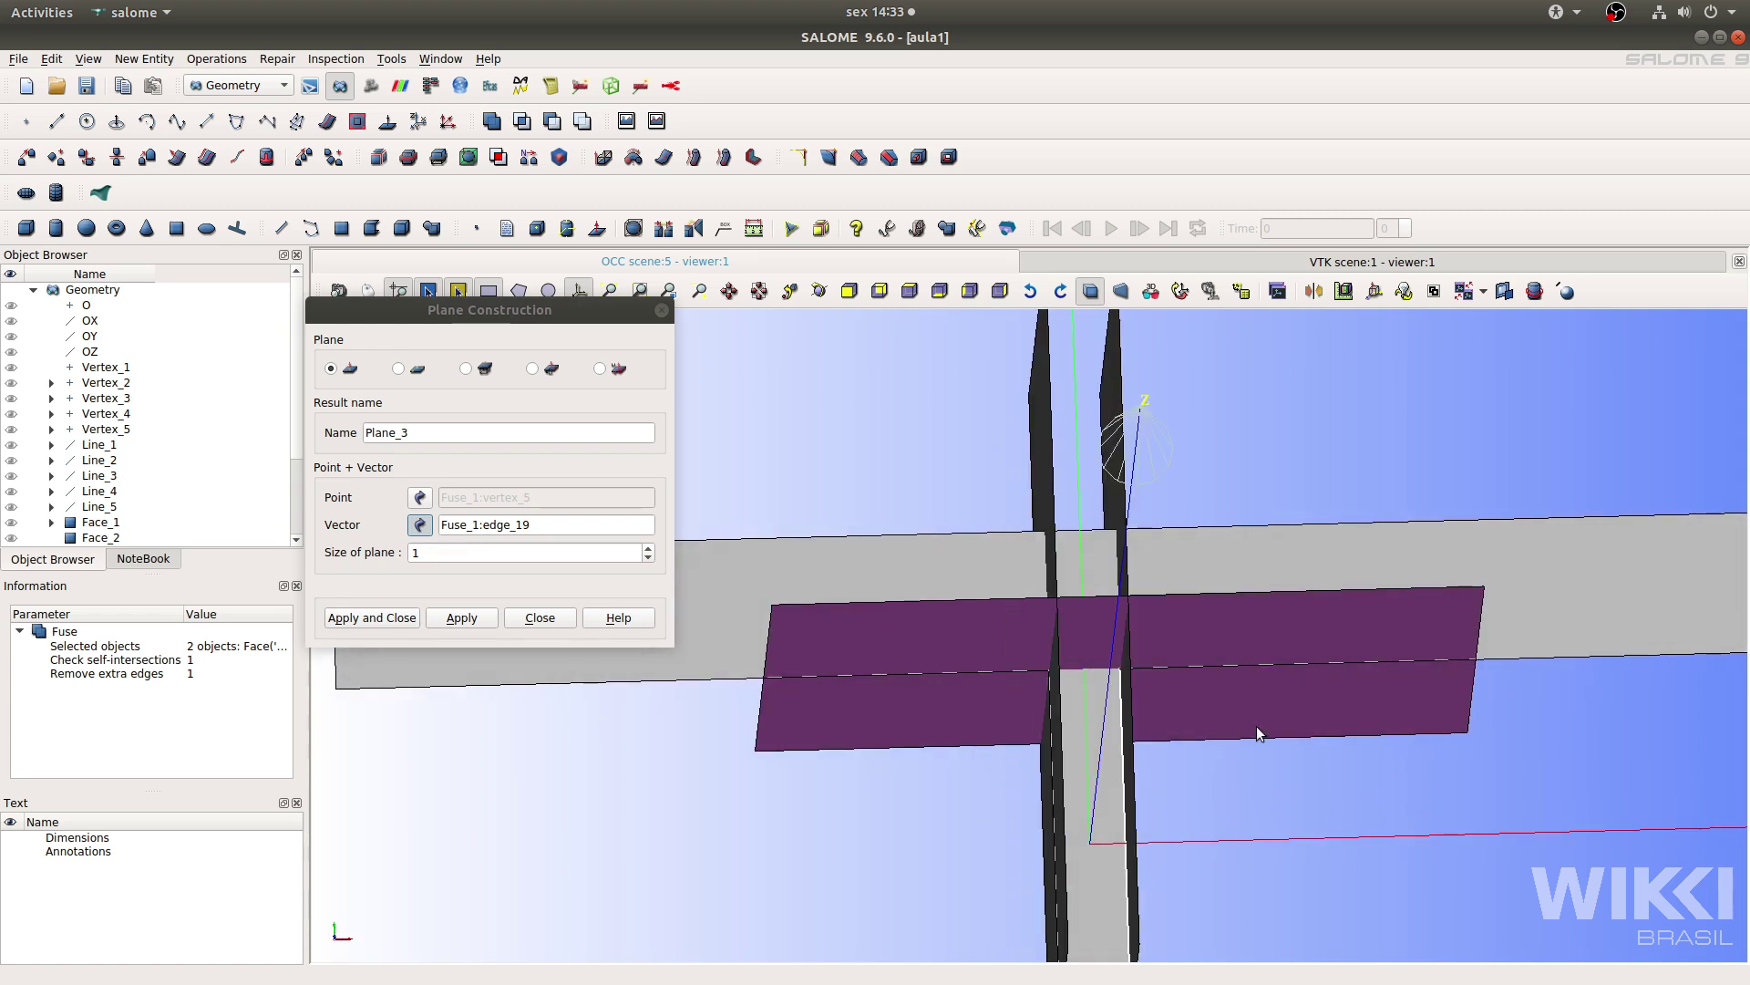
pyautogui.click(374, 618)
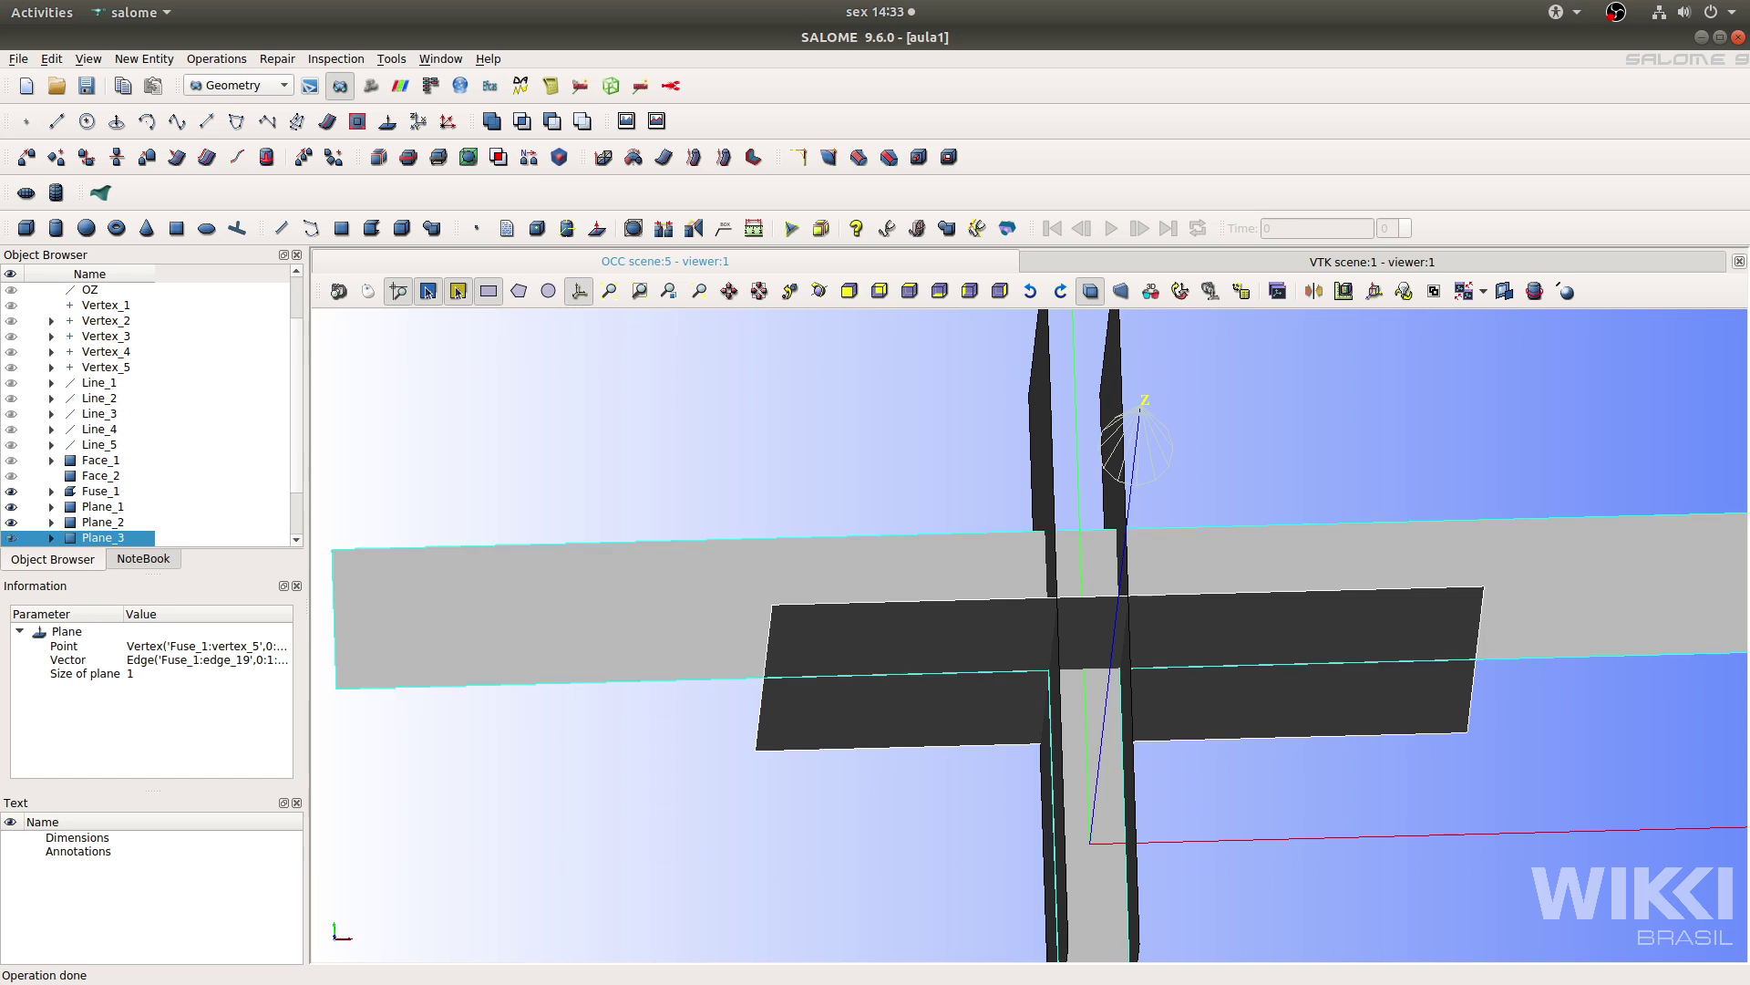
# Partition Fuse_1 using Plane_1, Plane_2 and Plane_3 as tool objects, keeping Shell as the resulting type.
pyautogui.keyDown('ctrl'); pyautogui.moveTo(1550, 496); pyautogui.dragTo(1218, 497, button='right'); pyautogui.keyUp('ctrl')
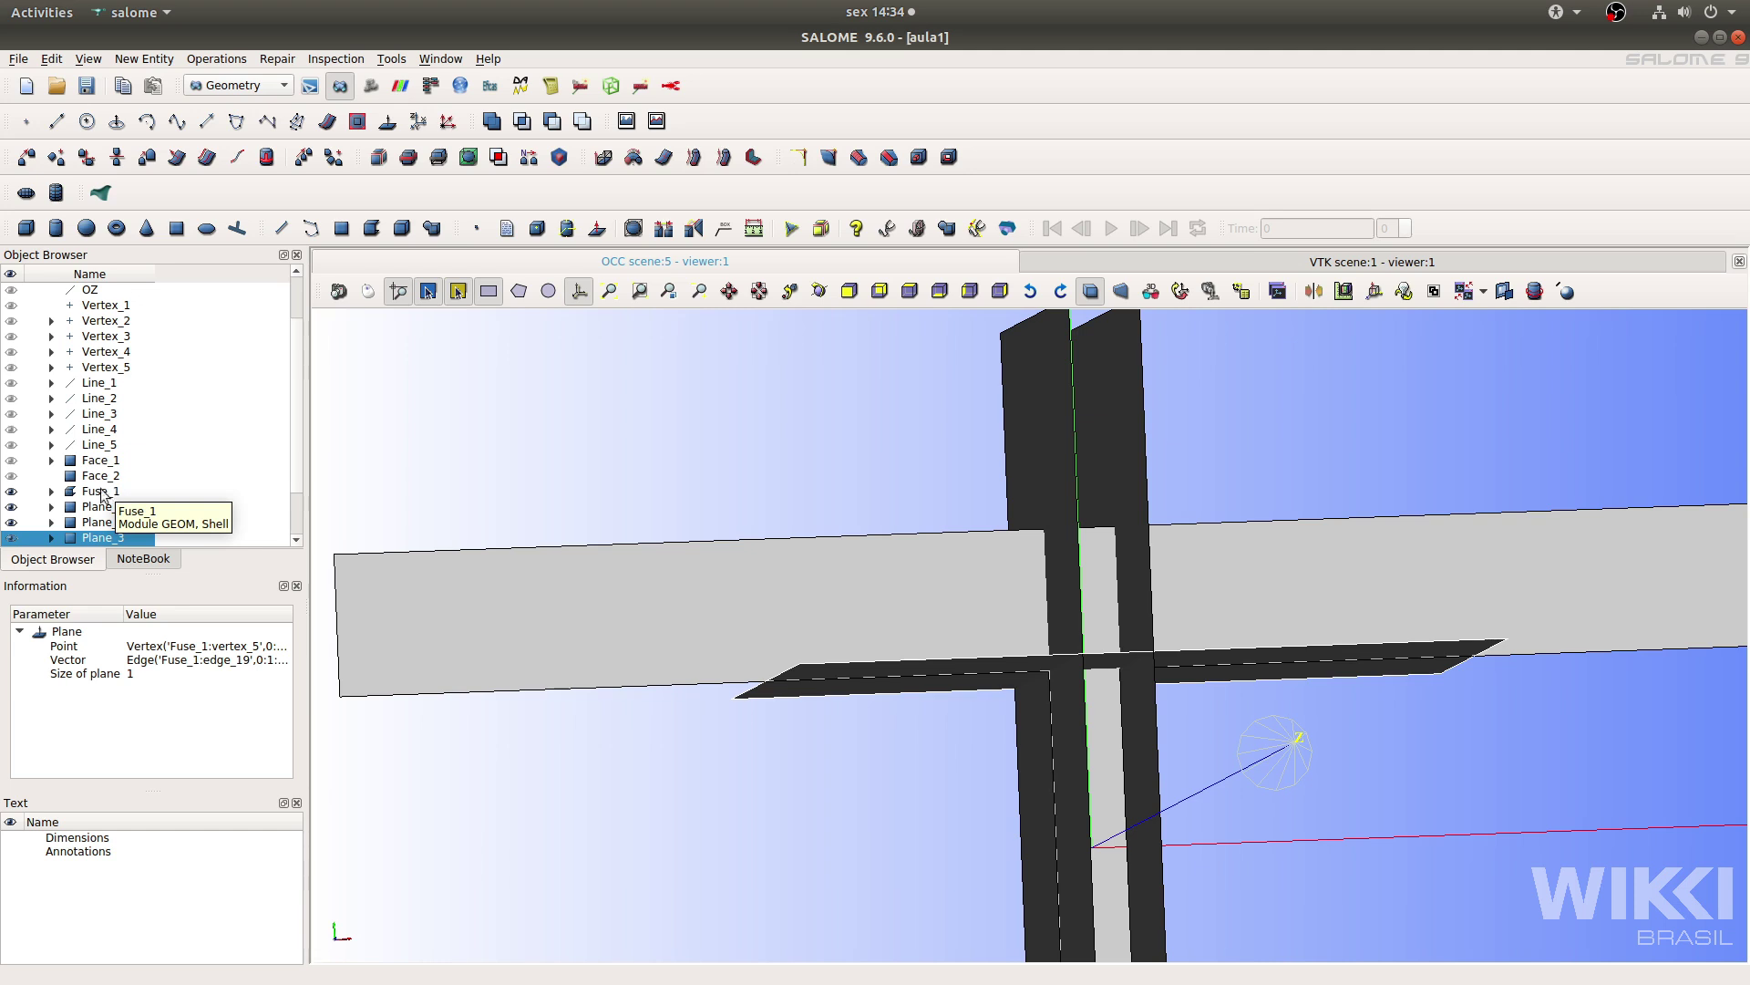
pyautogui.click(81, 493)
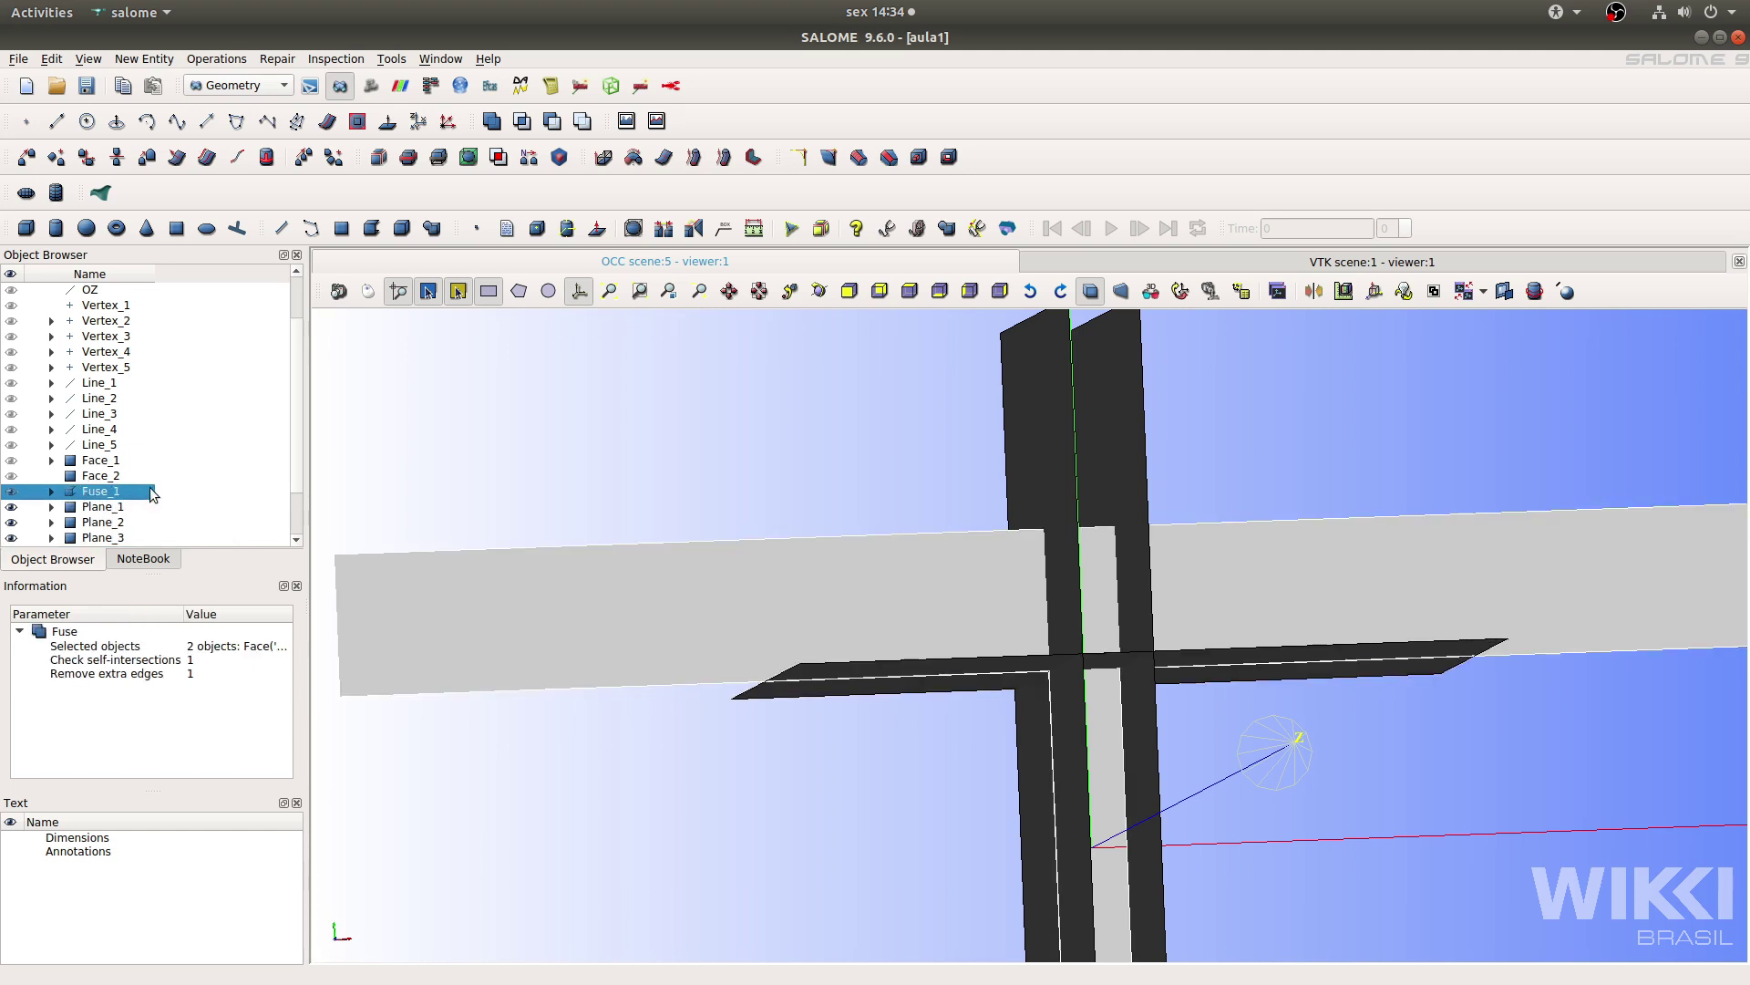
pyautogui.click(399, 162)
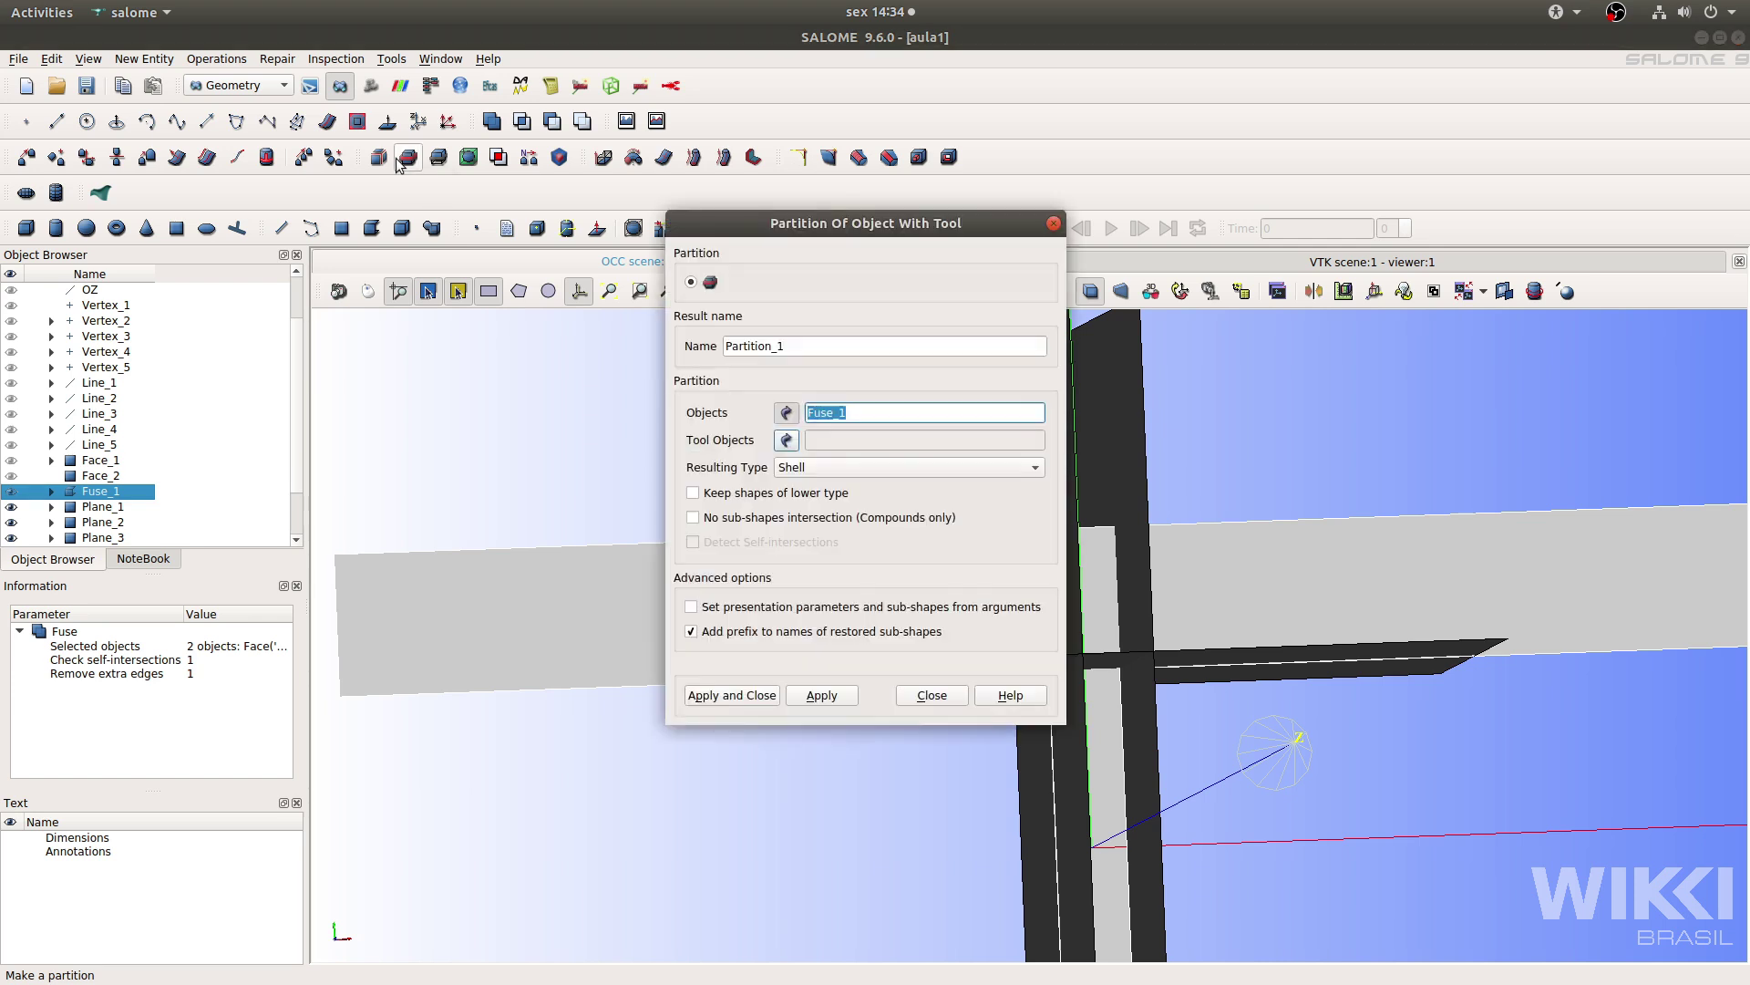
pyautogui.moveTo(860, 225); pyautogui.dragTo(660, 108)
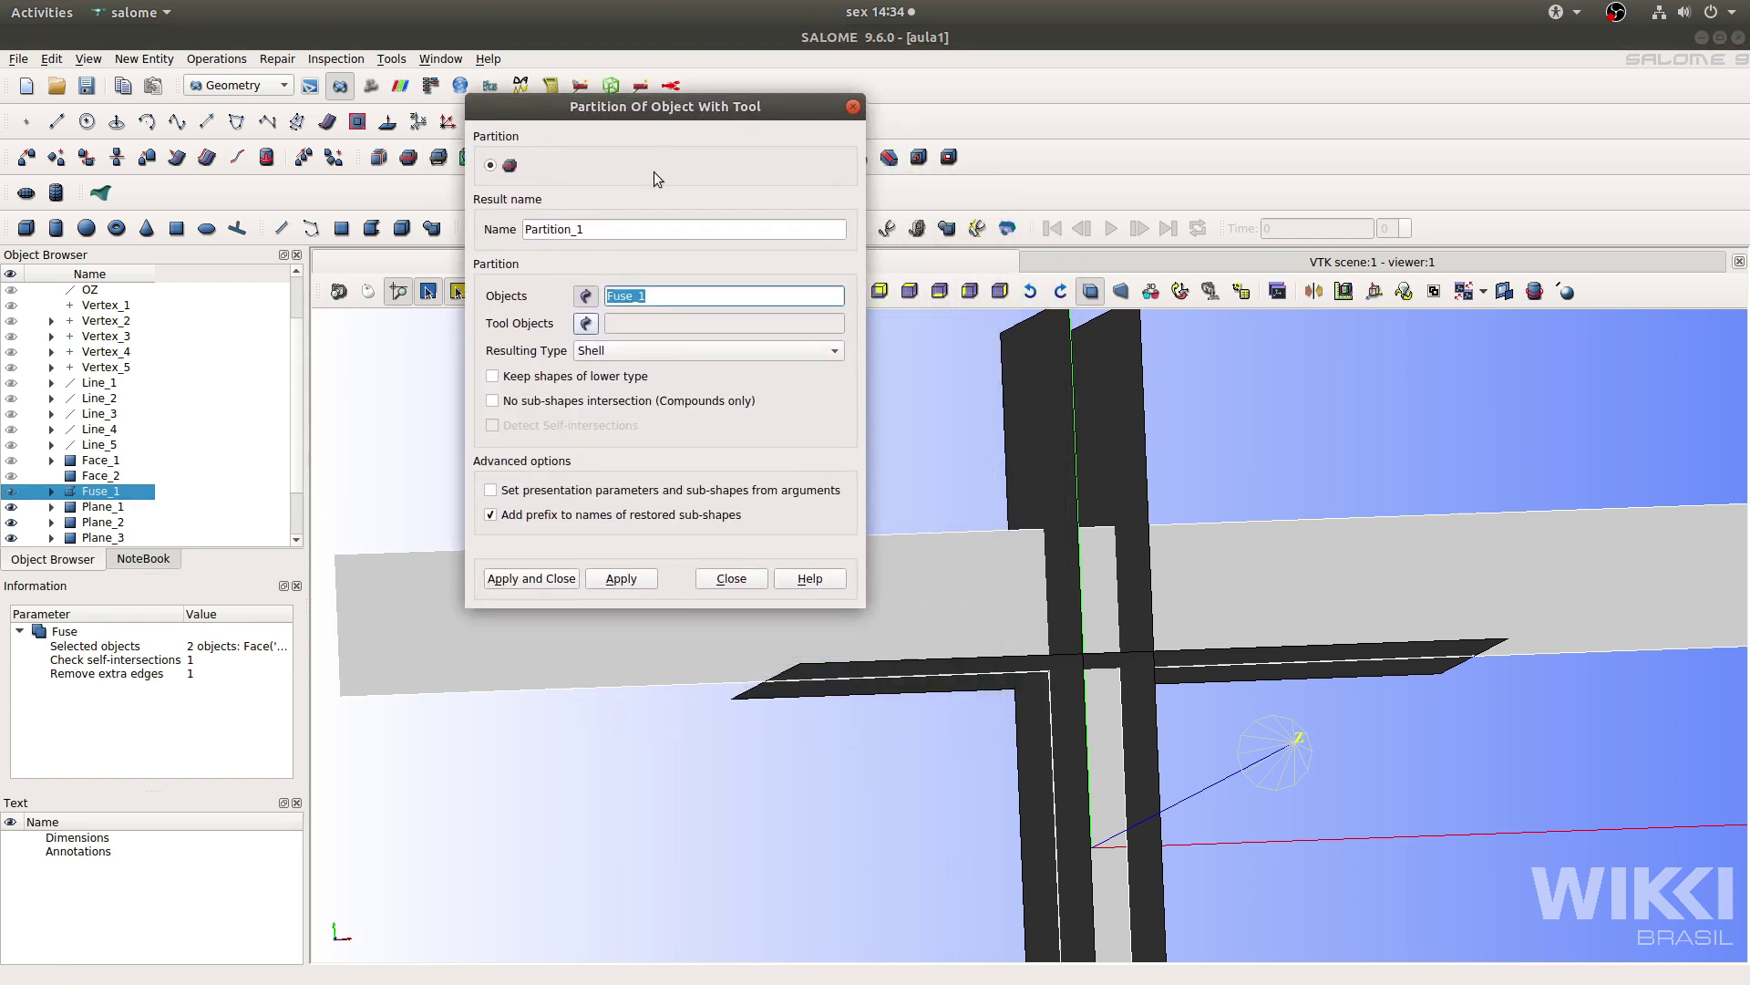
pyautogui.click(585, 324)
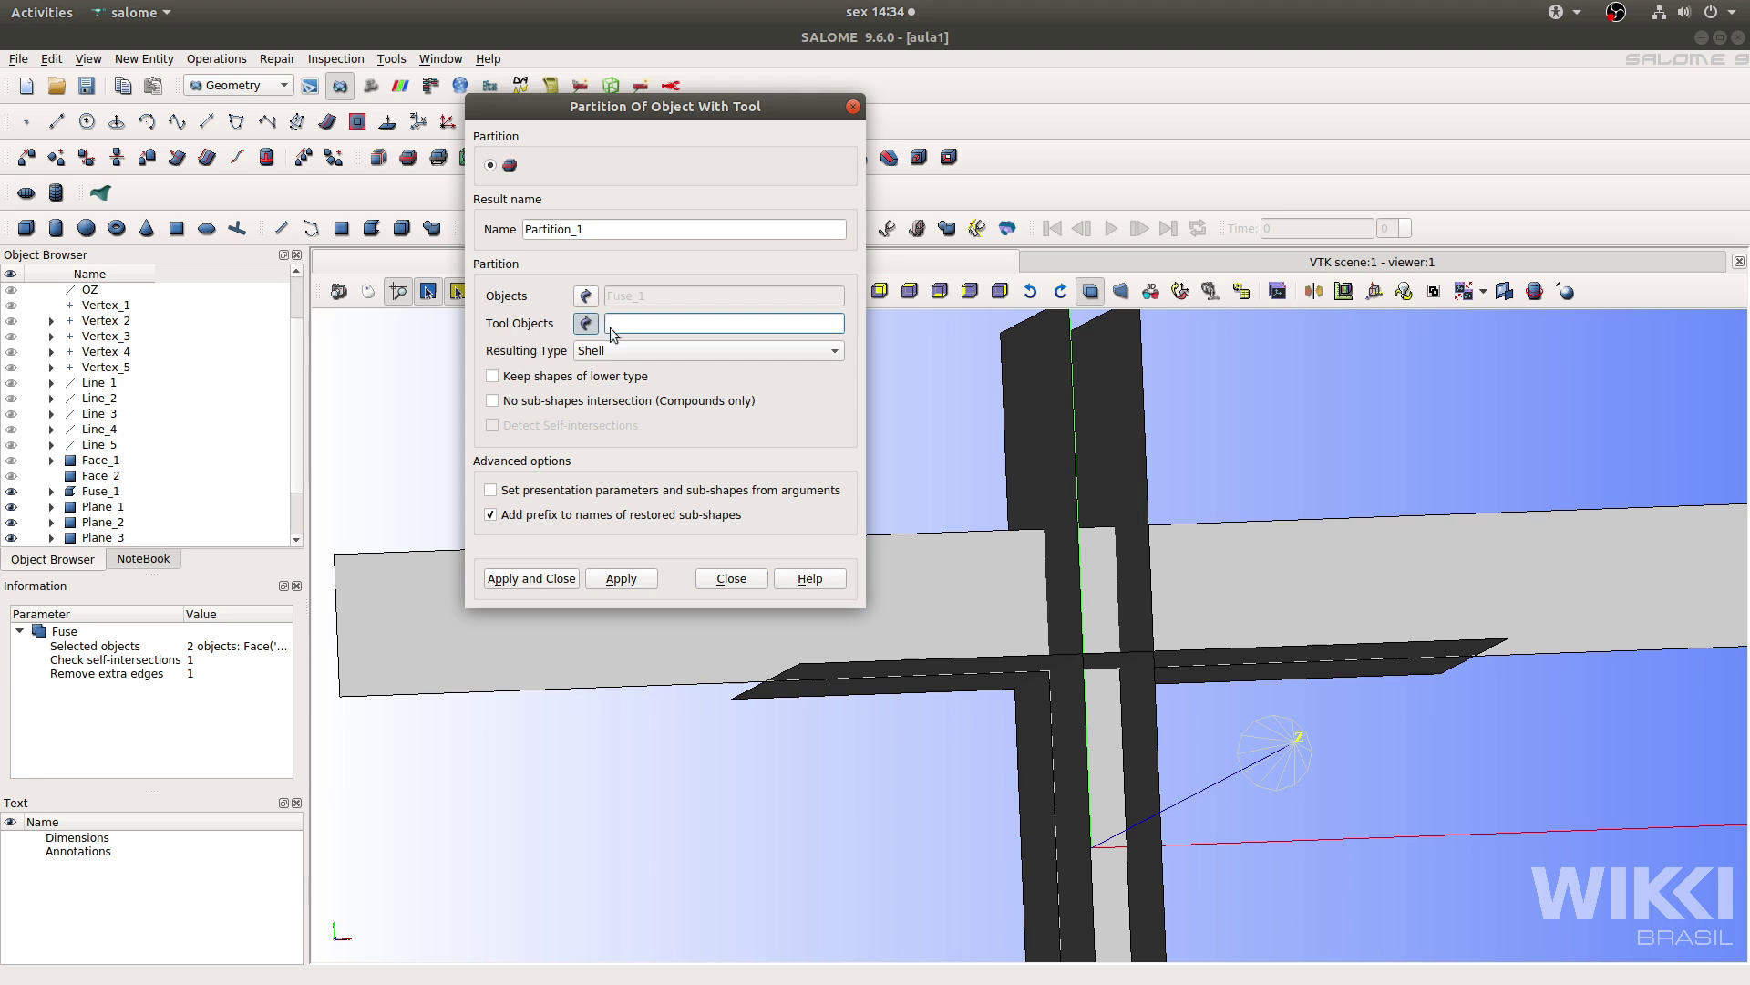
pyautogui.click(575, 322)
pyautogui.click(103, 510)
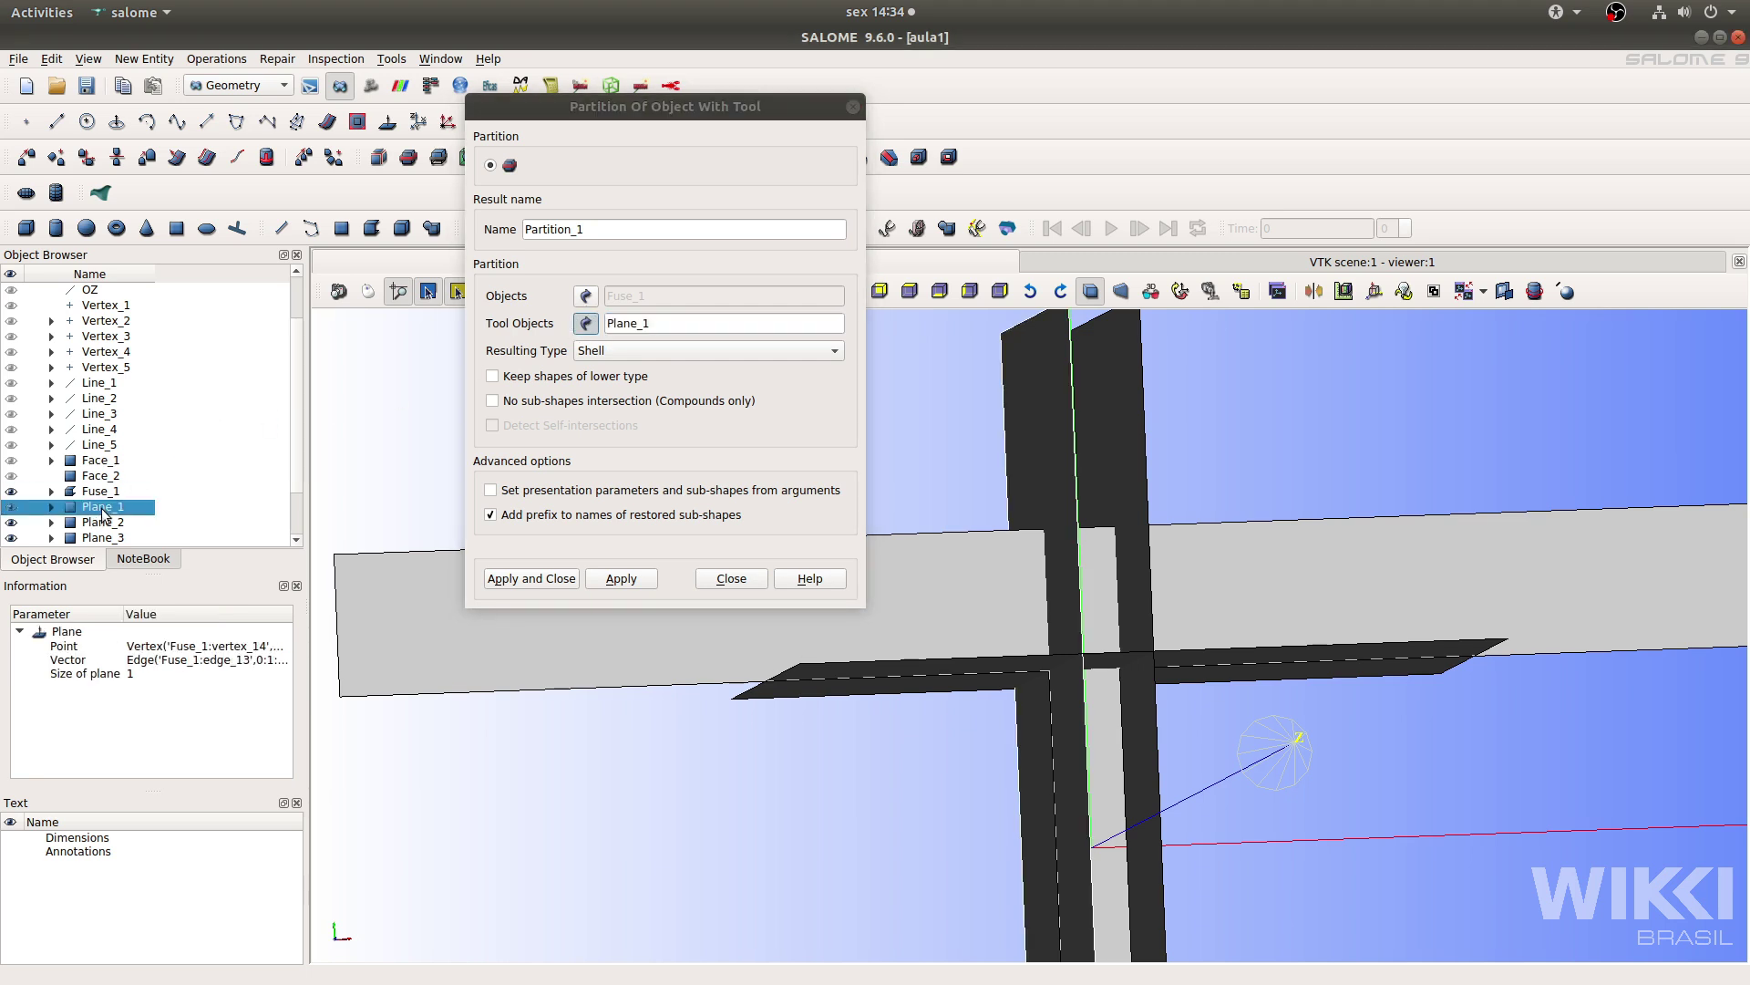
pyautogui.keyDown('shift'); pyautogui.click(100, 522); pyautogui.keyUp('shift')
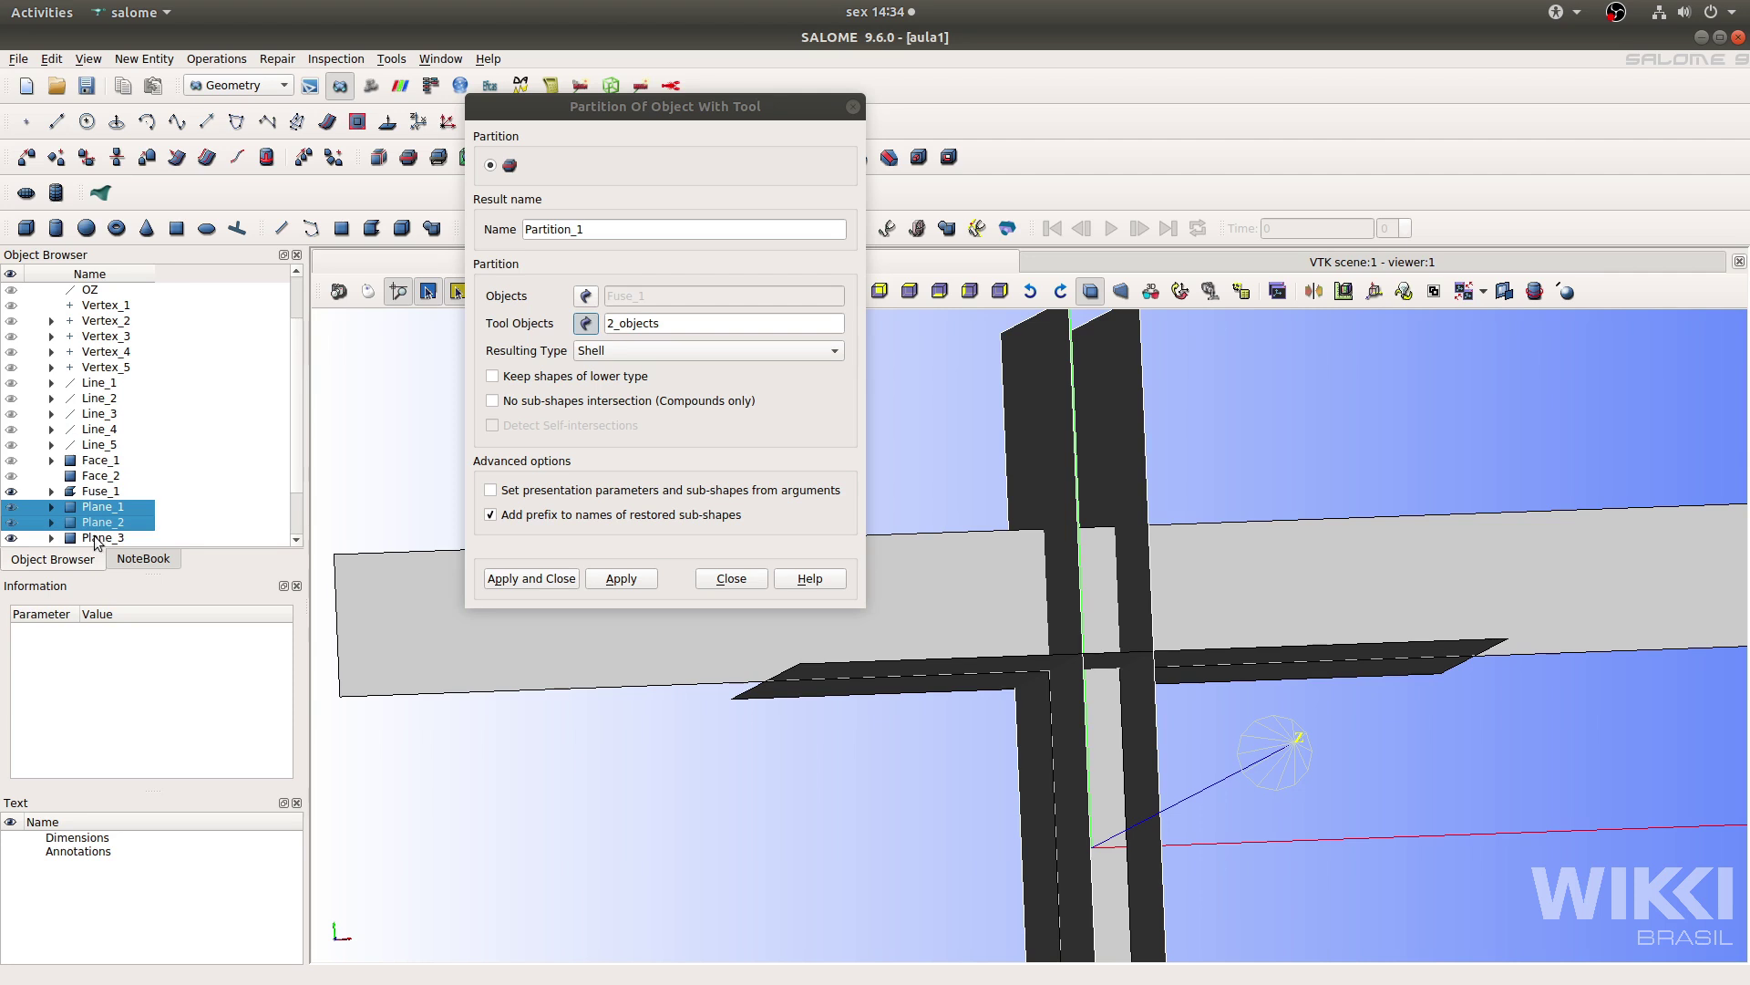
pyautogui.keyDown('shift'); pyautogui.click(96, 538); pyautogui.keyUp('shift')
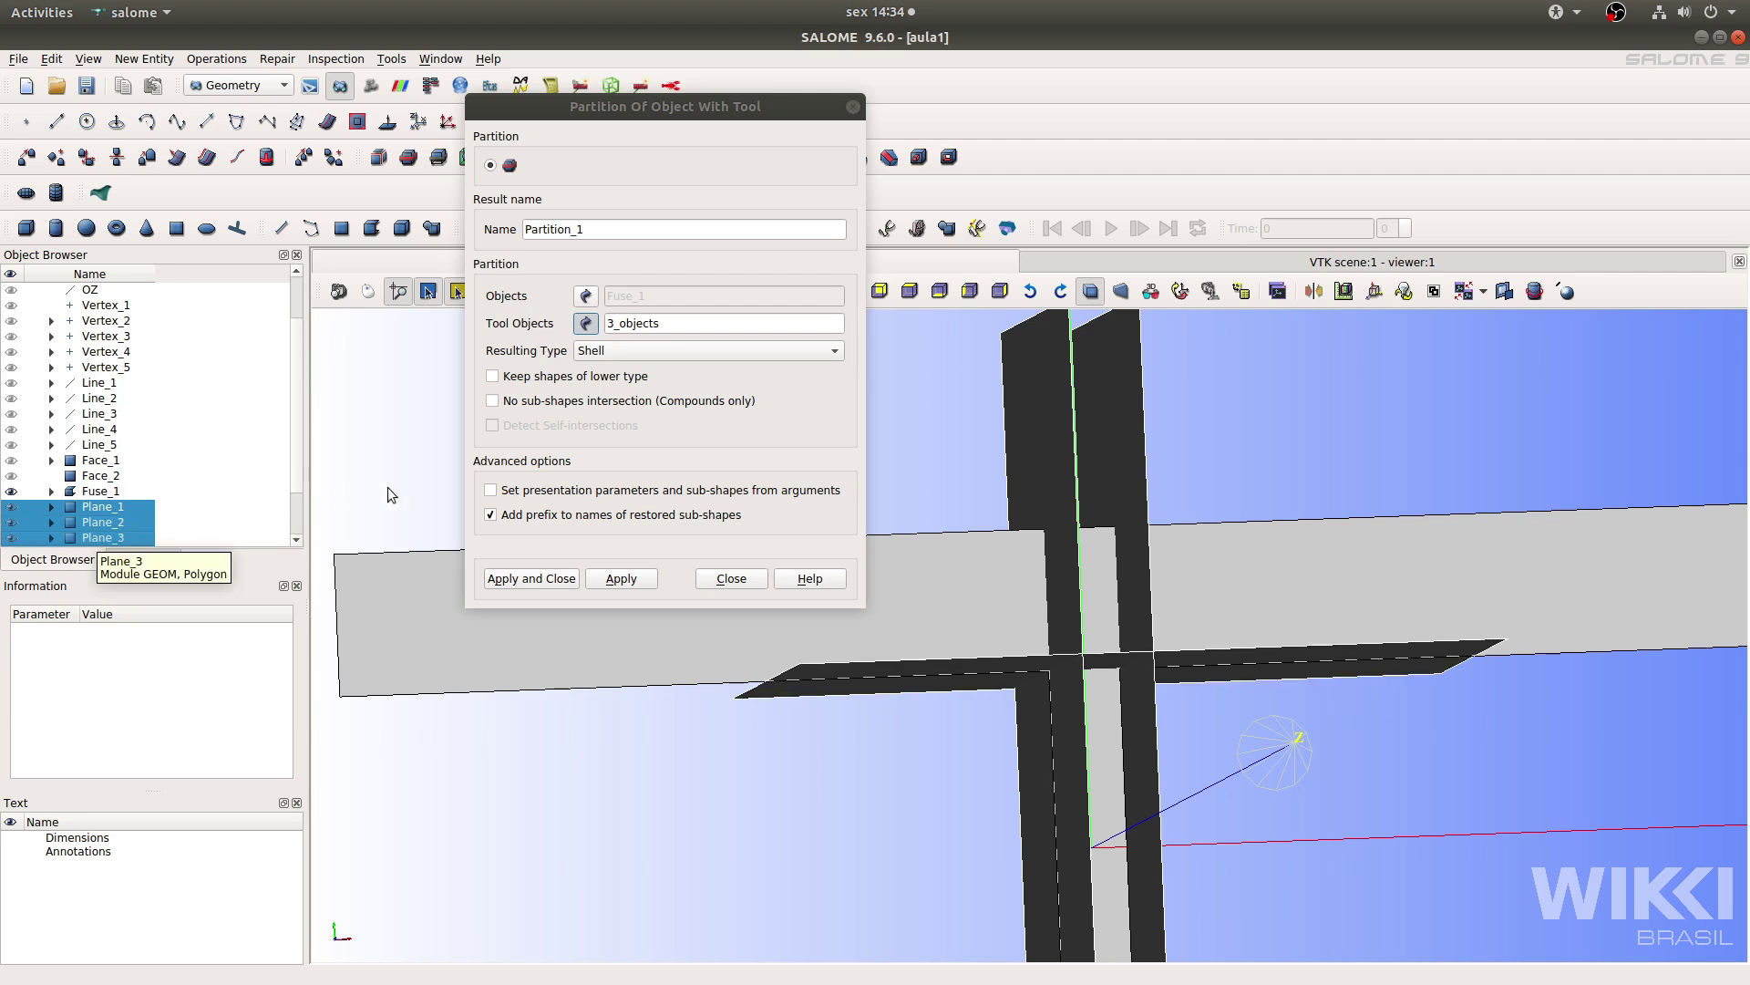
pyautogui.click(532, 579)
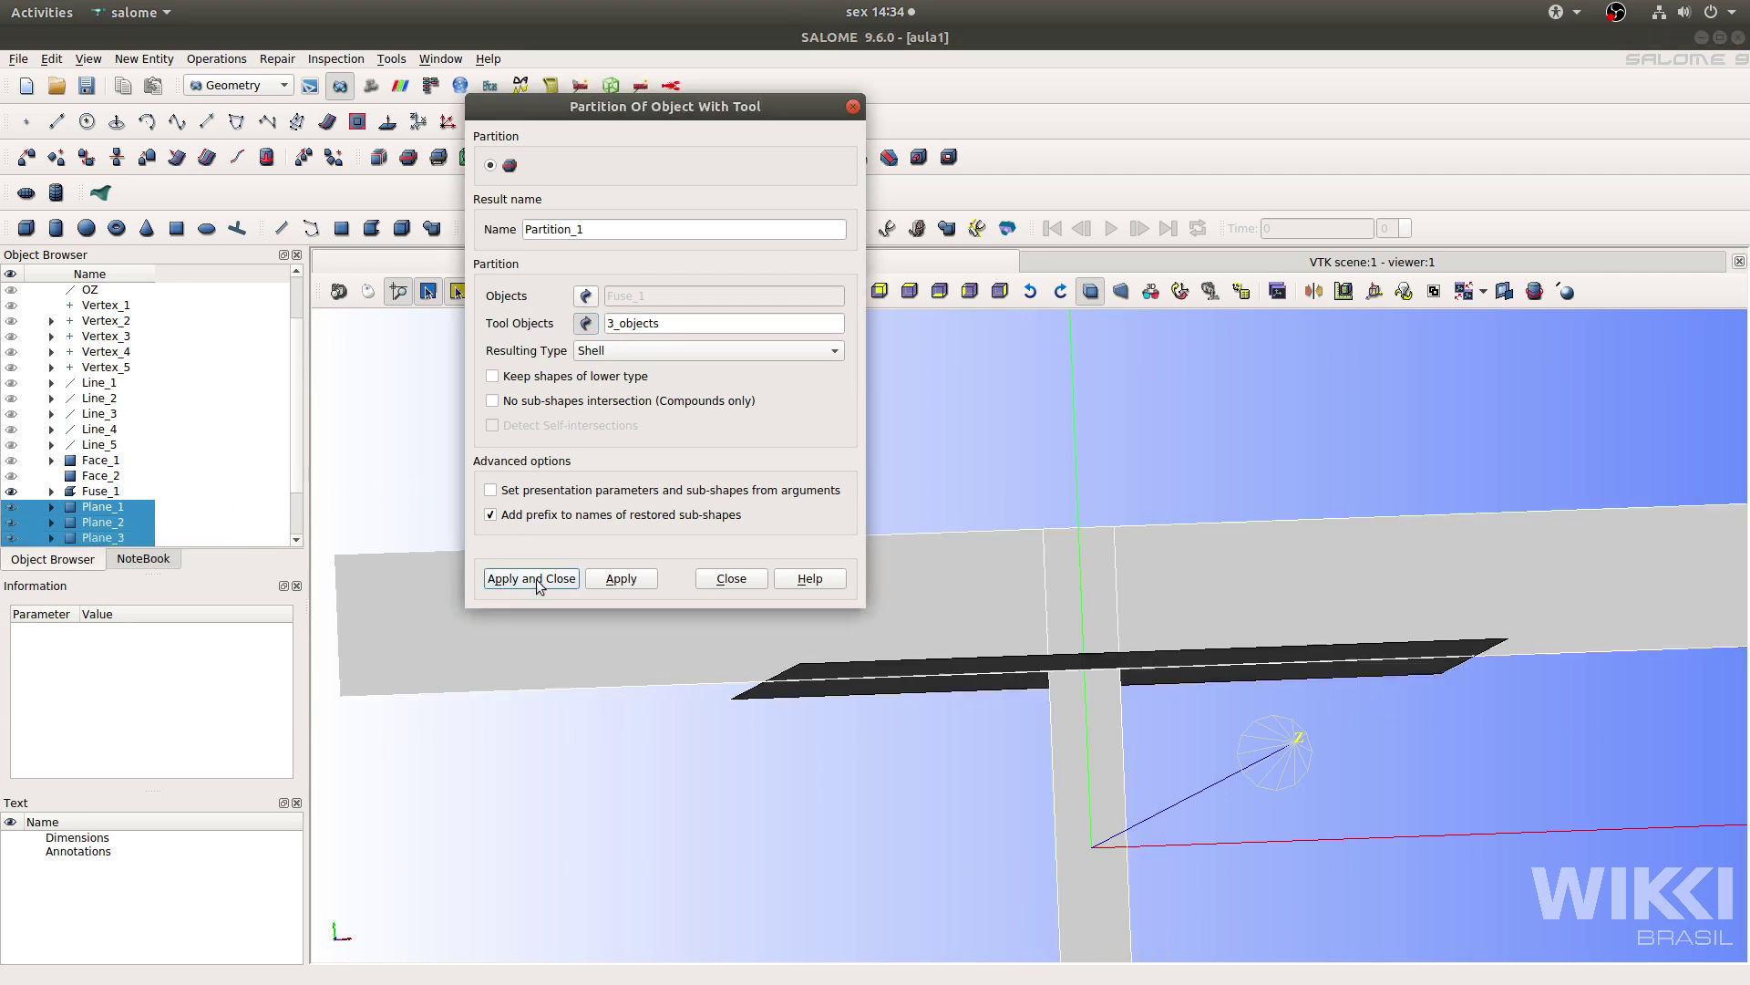
# Inspect the edge sub-shapes of Partition_1 in an aligned view of the T, checking the bar's lower edge for extra divisions.
pyautogui.keyDown('ctrl'); pyautogui.moveTo(903, 604); pyautogui.dragTo(793, 502, button='middle'); pyautogui.keyUp('ctrl')
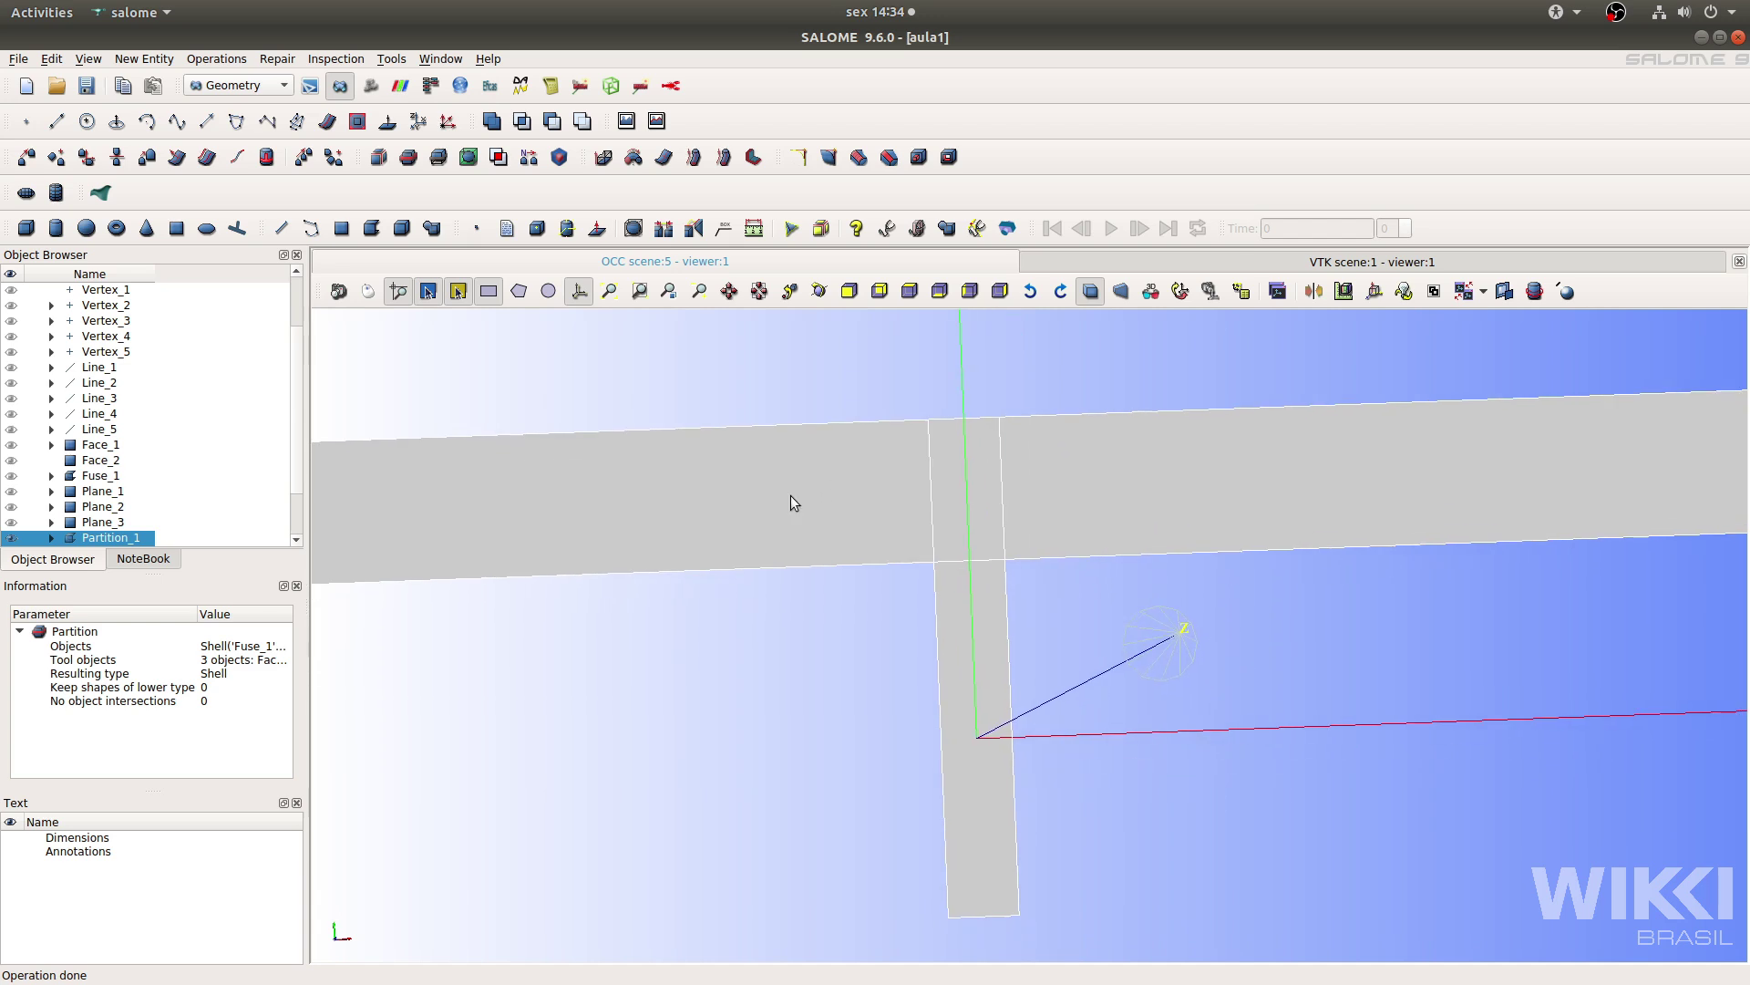
pyautogui.click(910, 291)
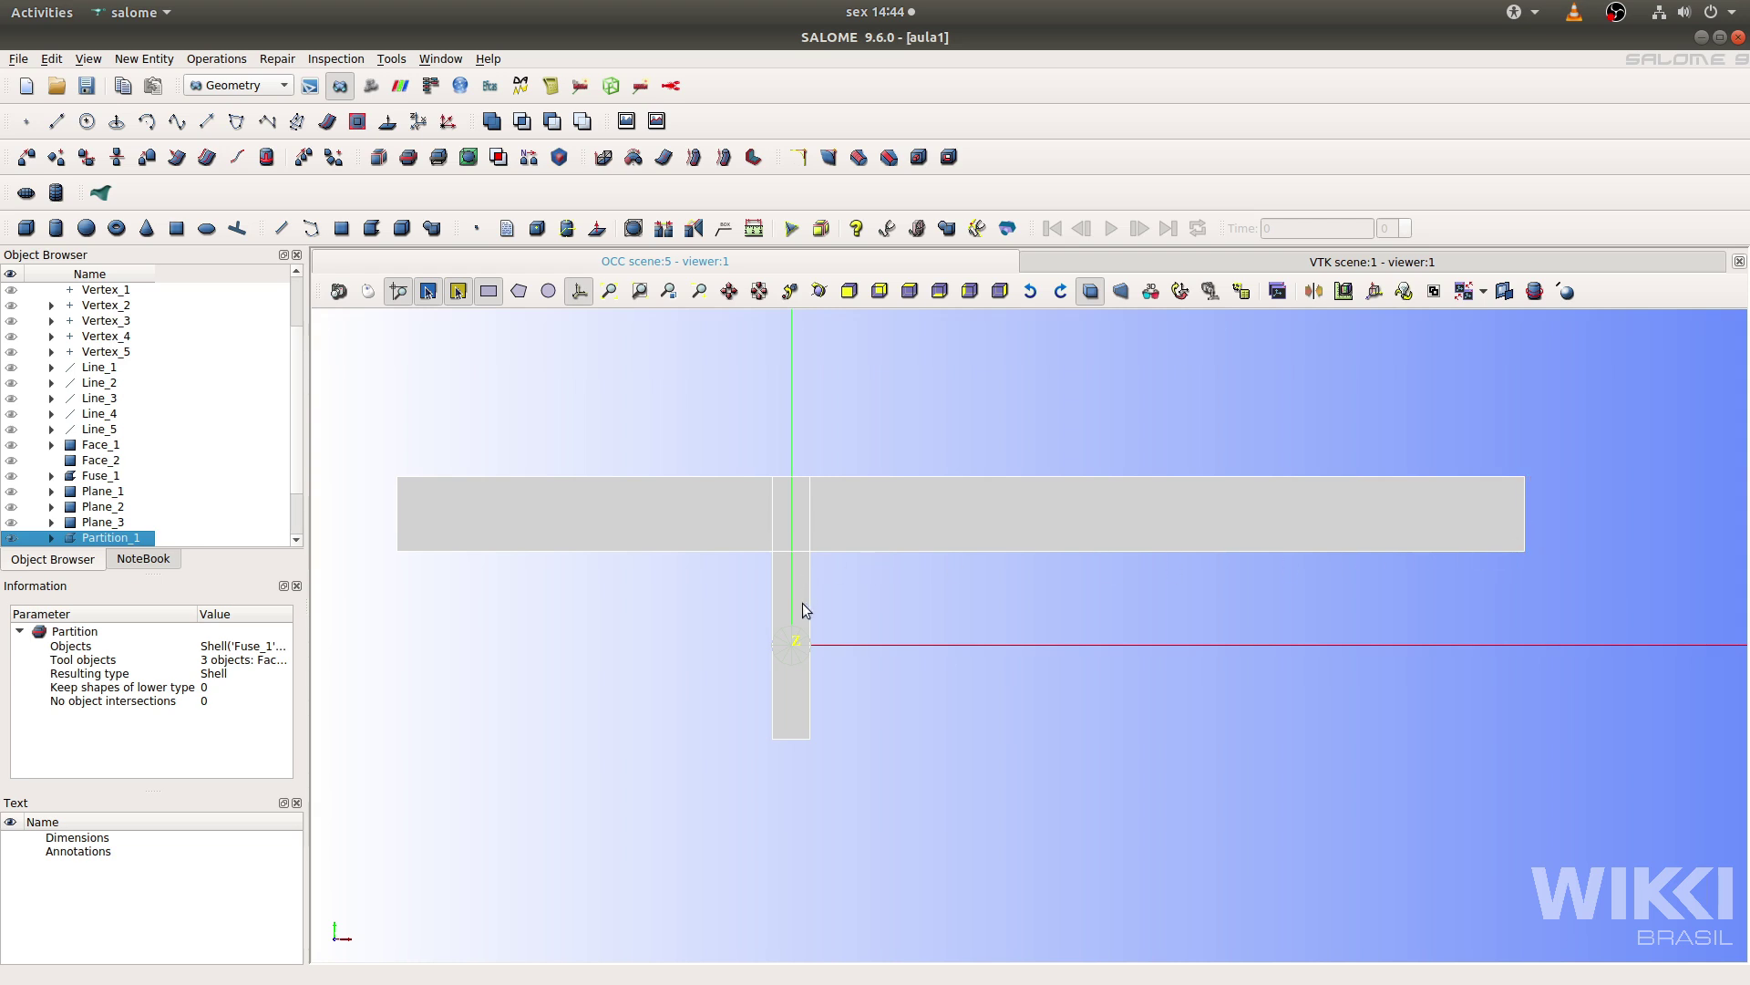
pyautogui.click(379, 158)
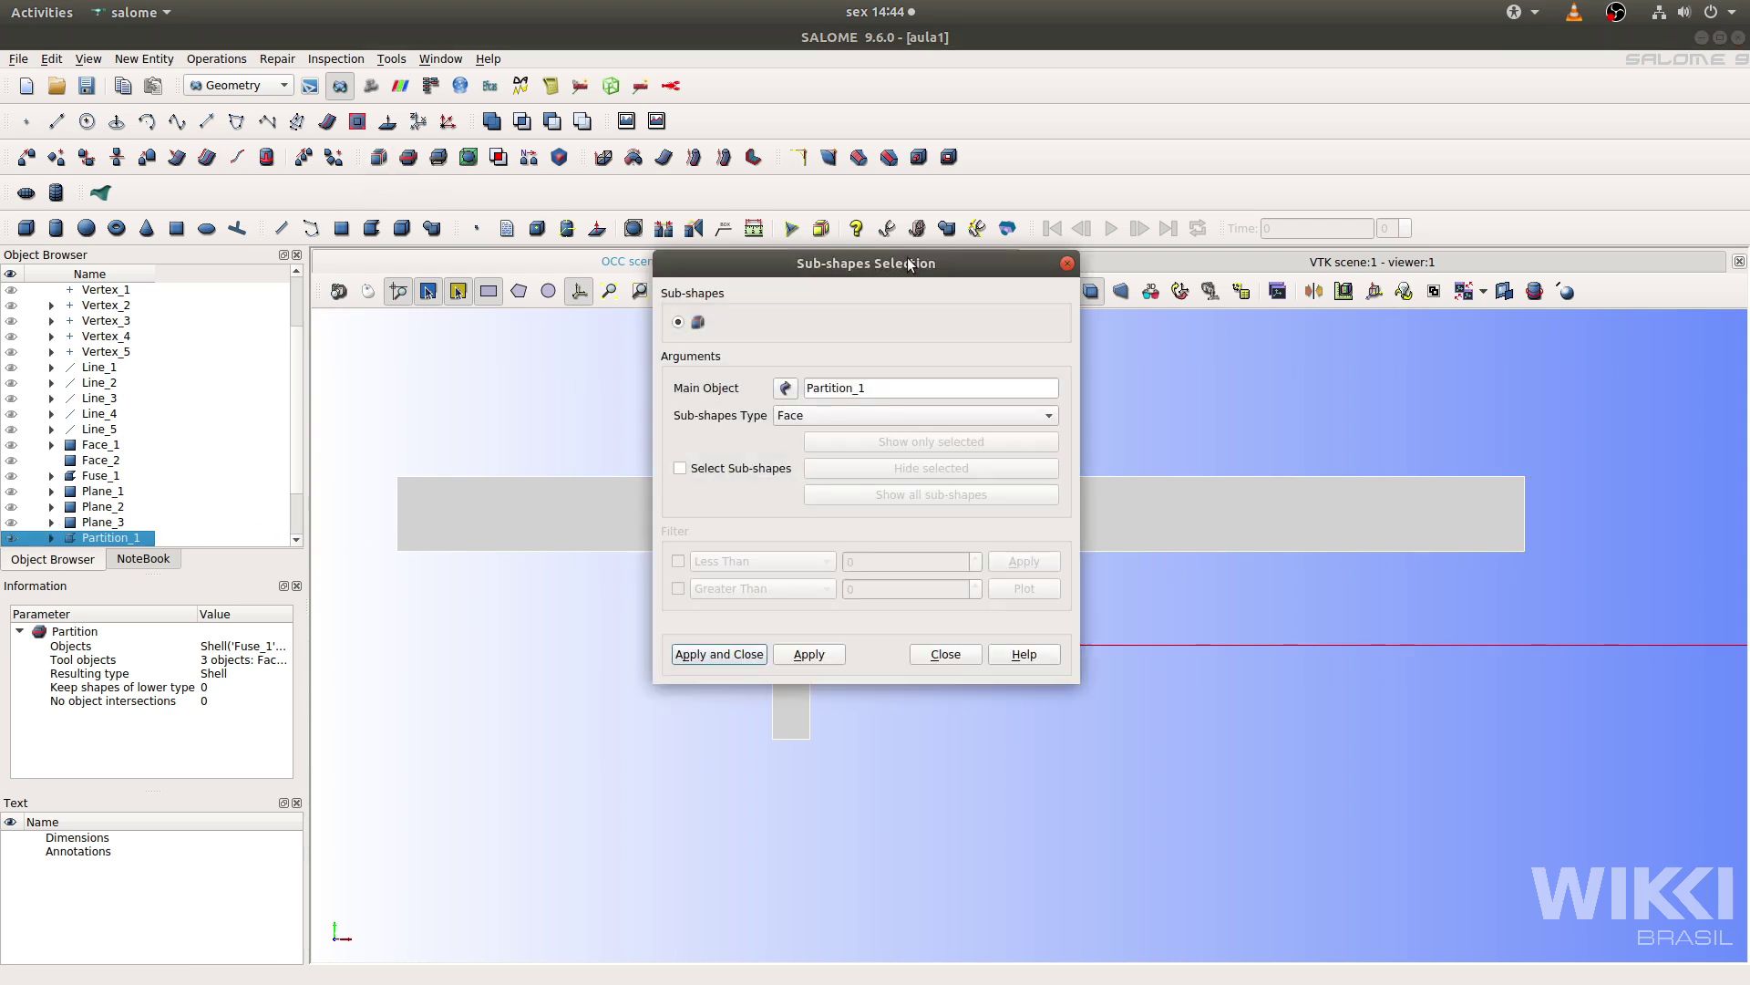
pyautogui.moveTo(908, 251); pyautogui.dragTo(1499, 238)
pyautogui.click(1409, 396)
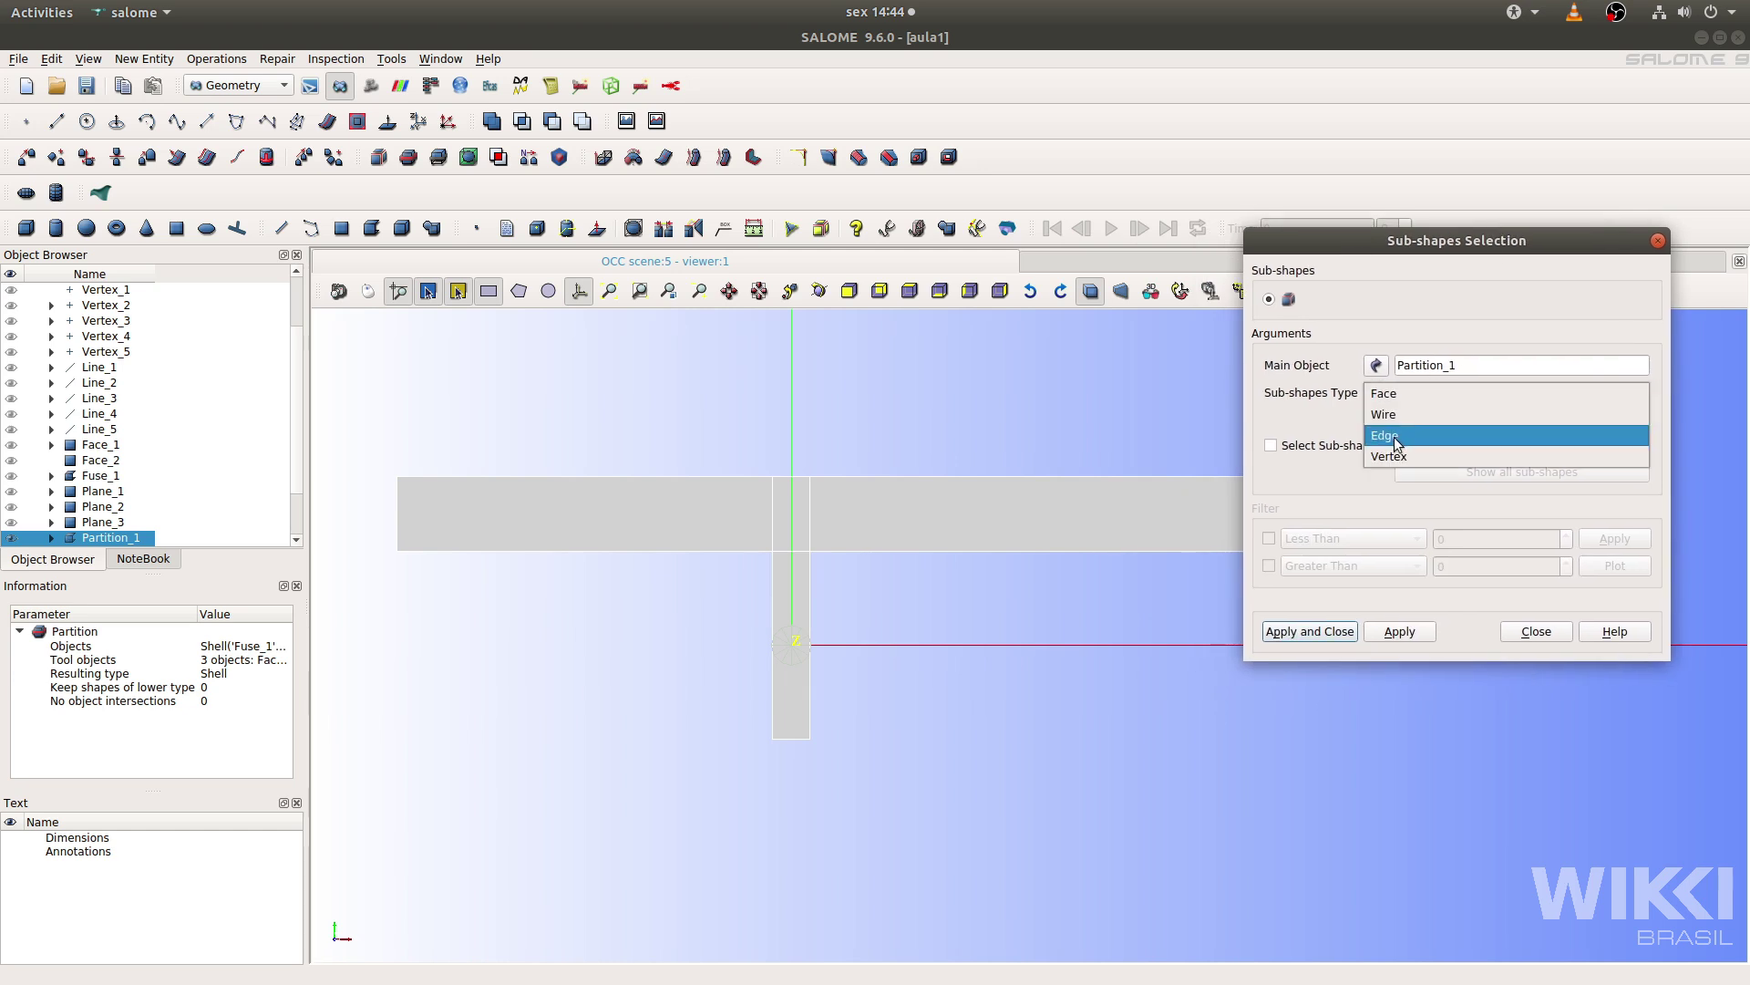
pyautogui.click(1393, 435)
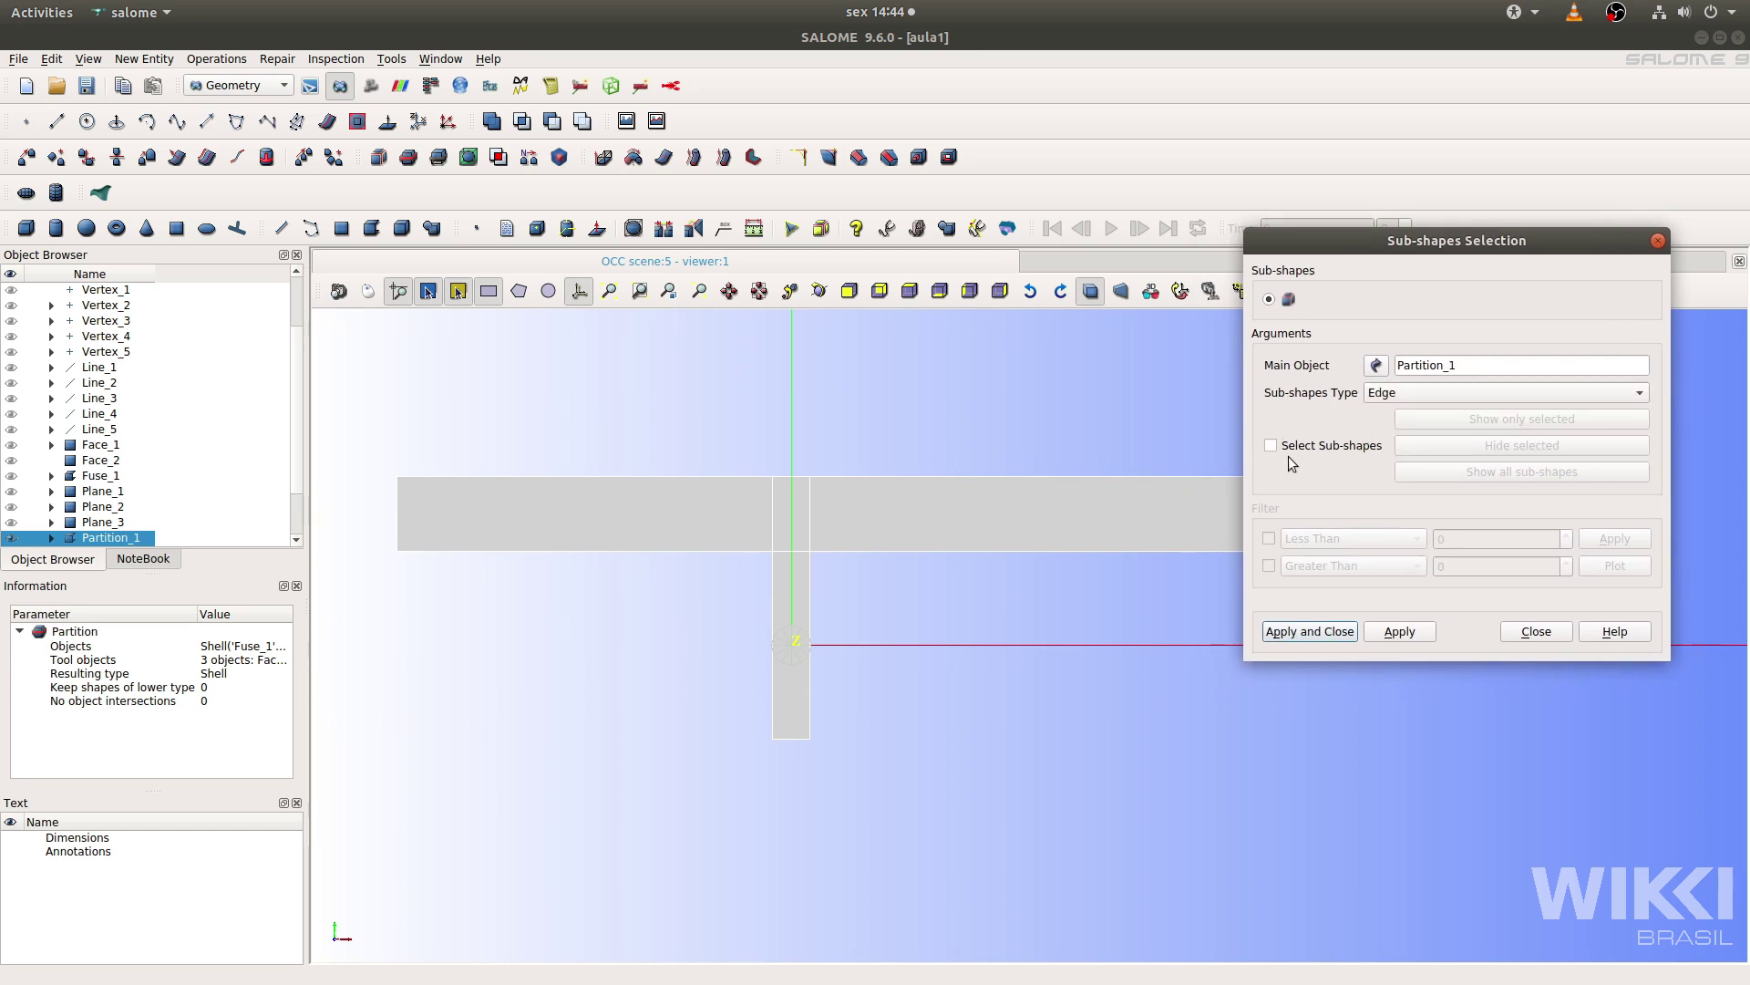
pyautogui.click(1283, 444)
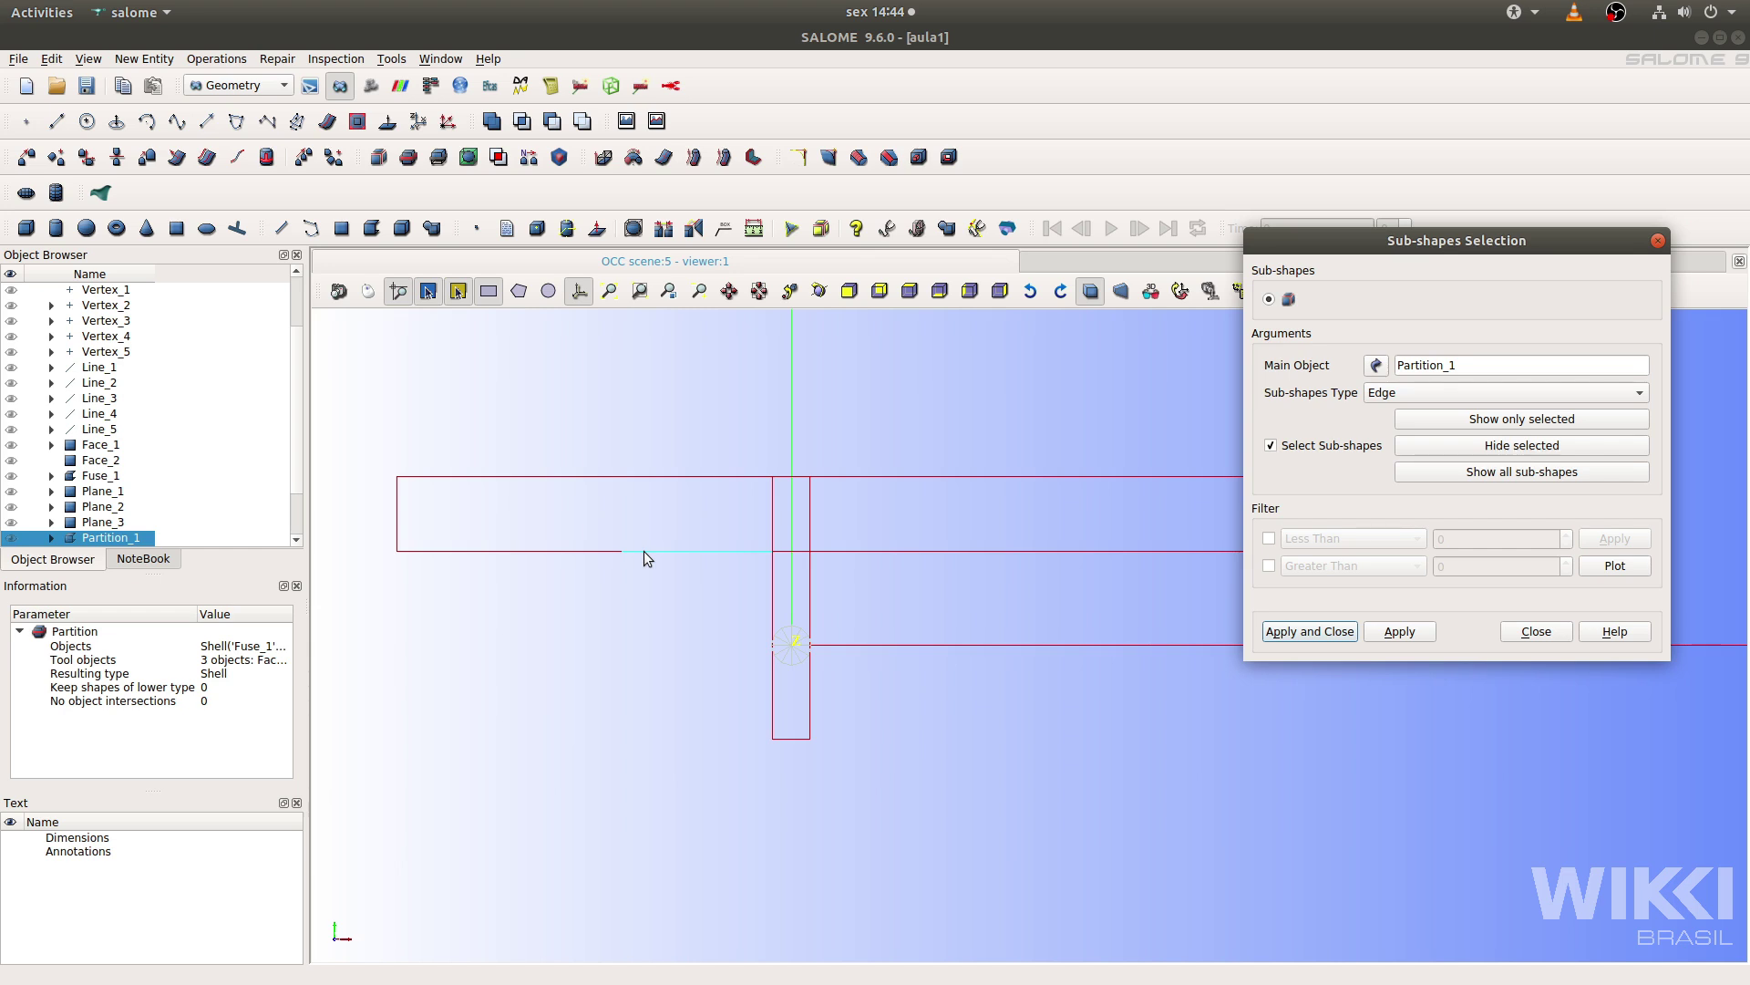
pyautogui.click(1533, 631)
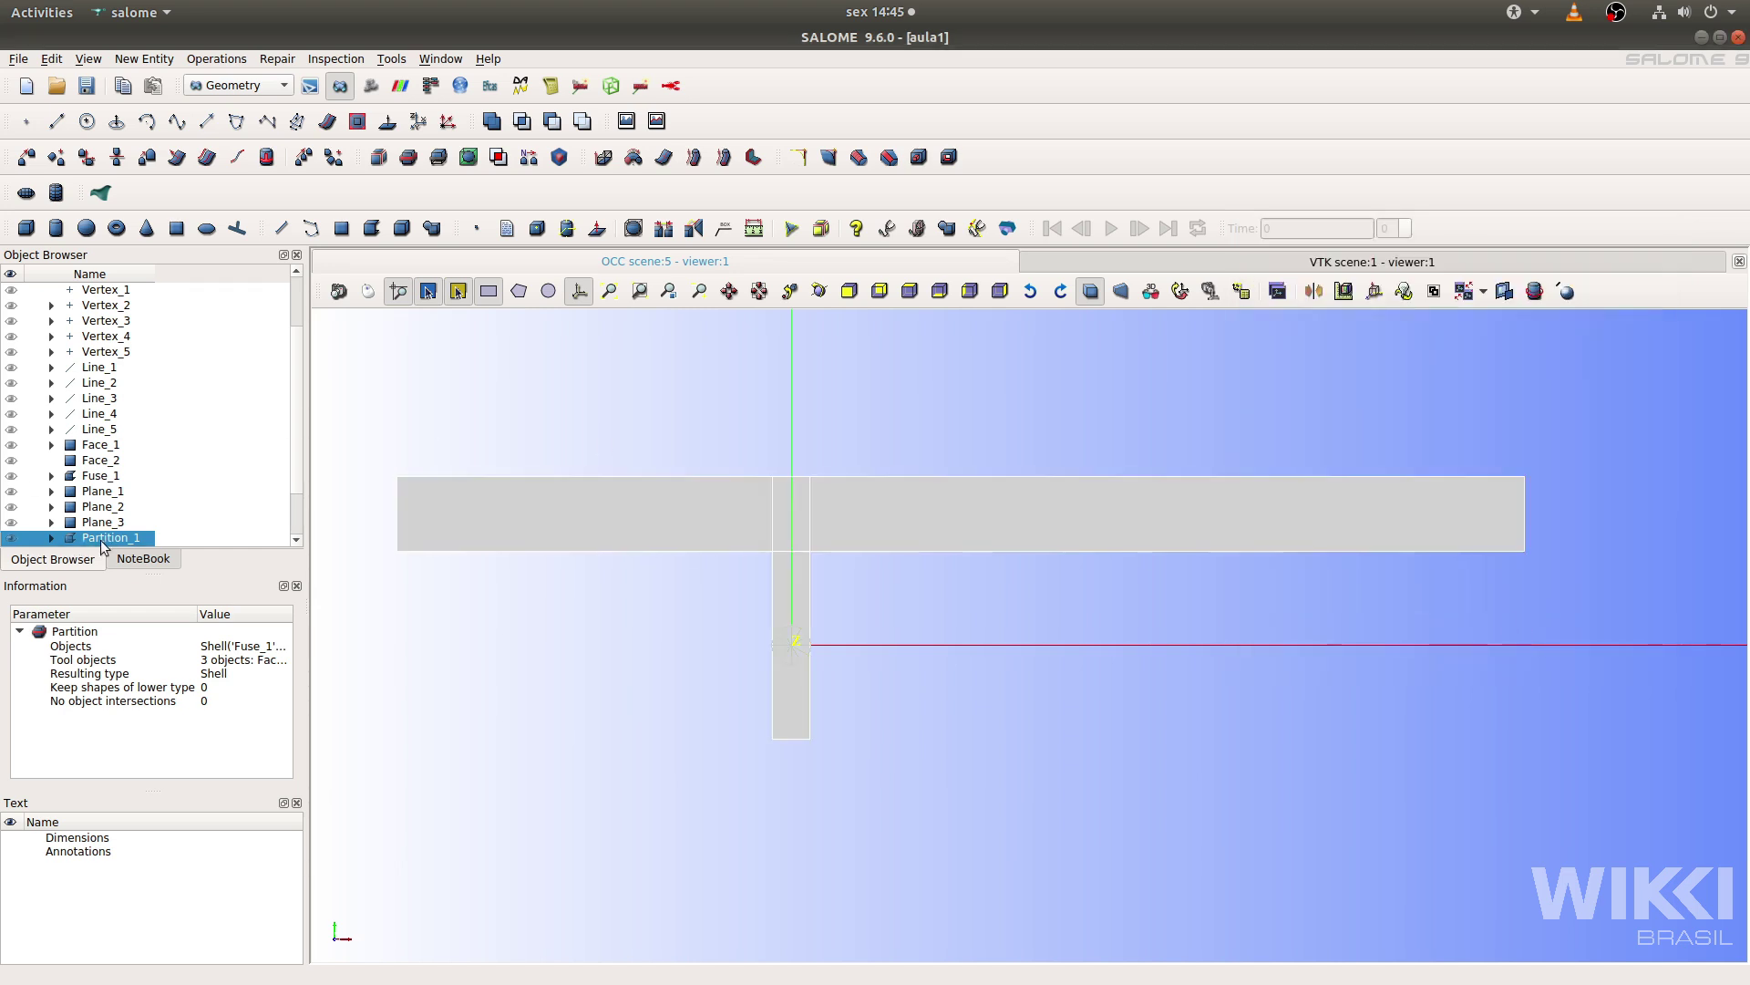
# Remove the extra edges from Partition_1, naming the result NoExtraEdges_1 and leaving face union off.
pyautogui.click(277, 59)
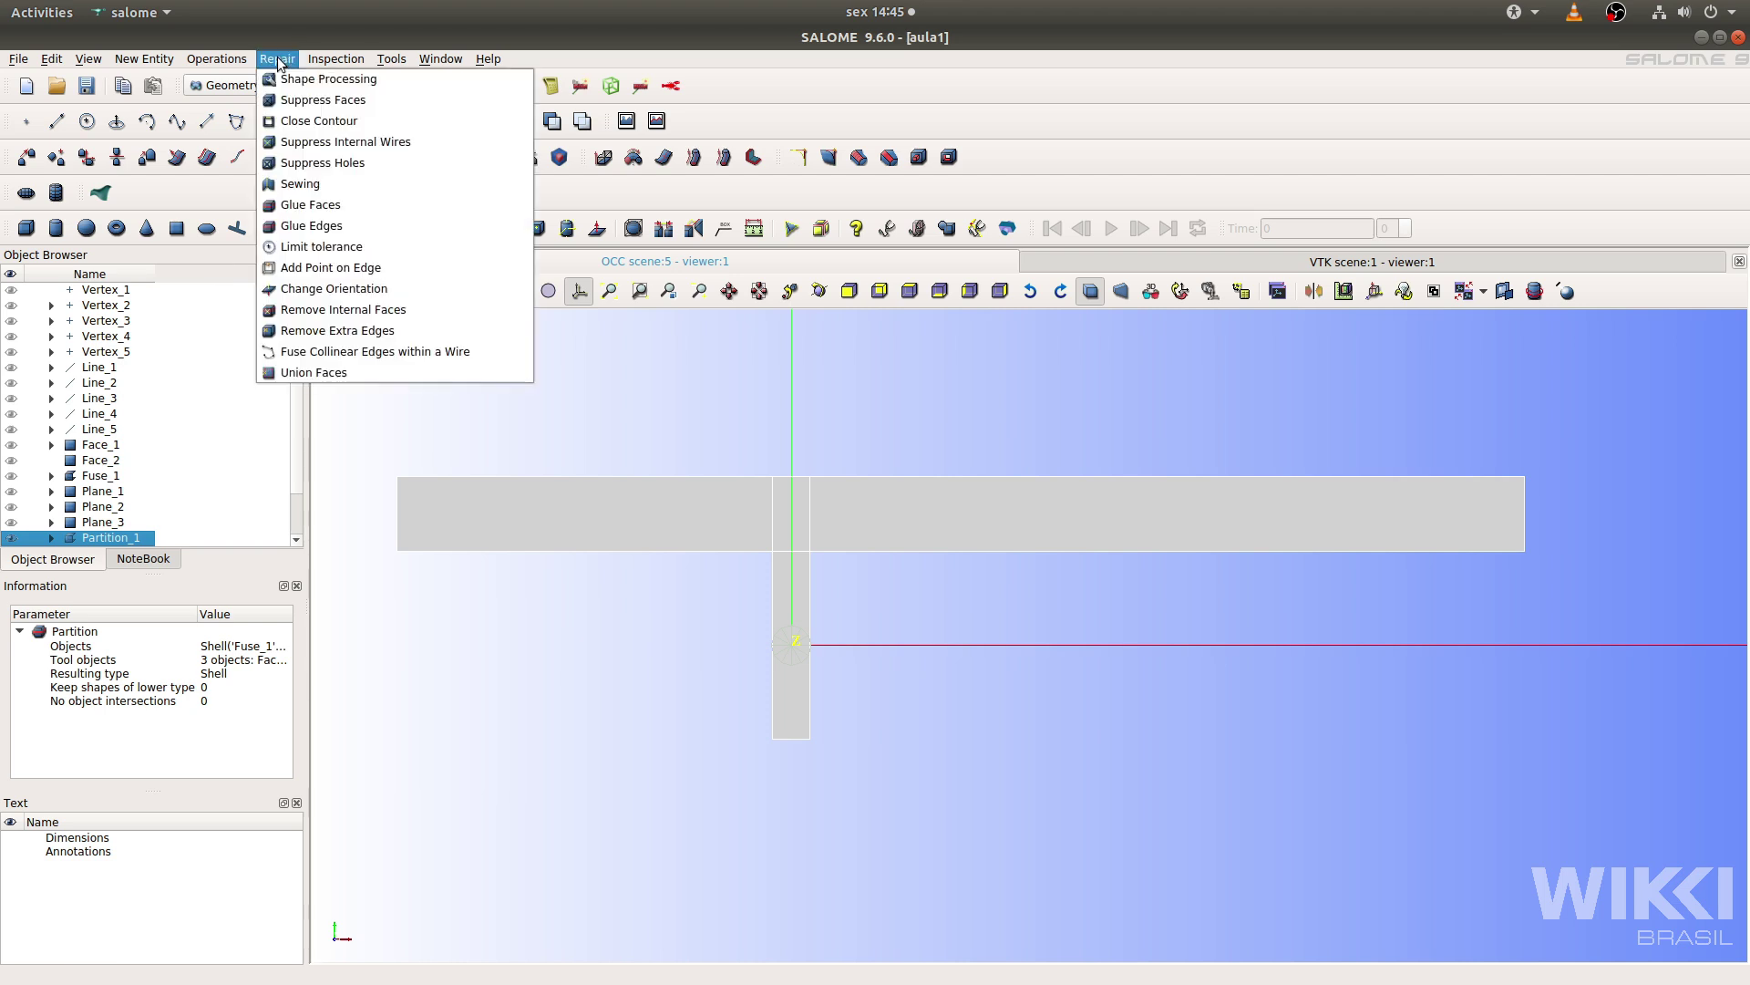
pyautogui.click(331, 330)
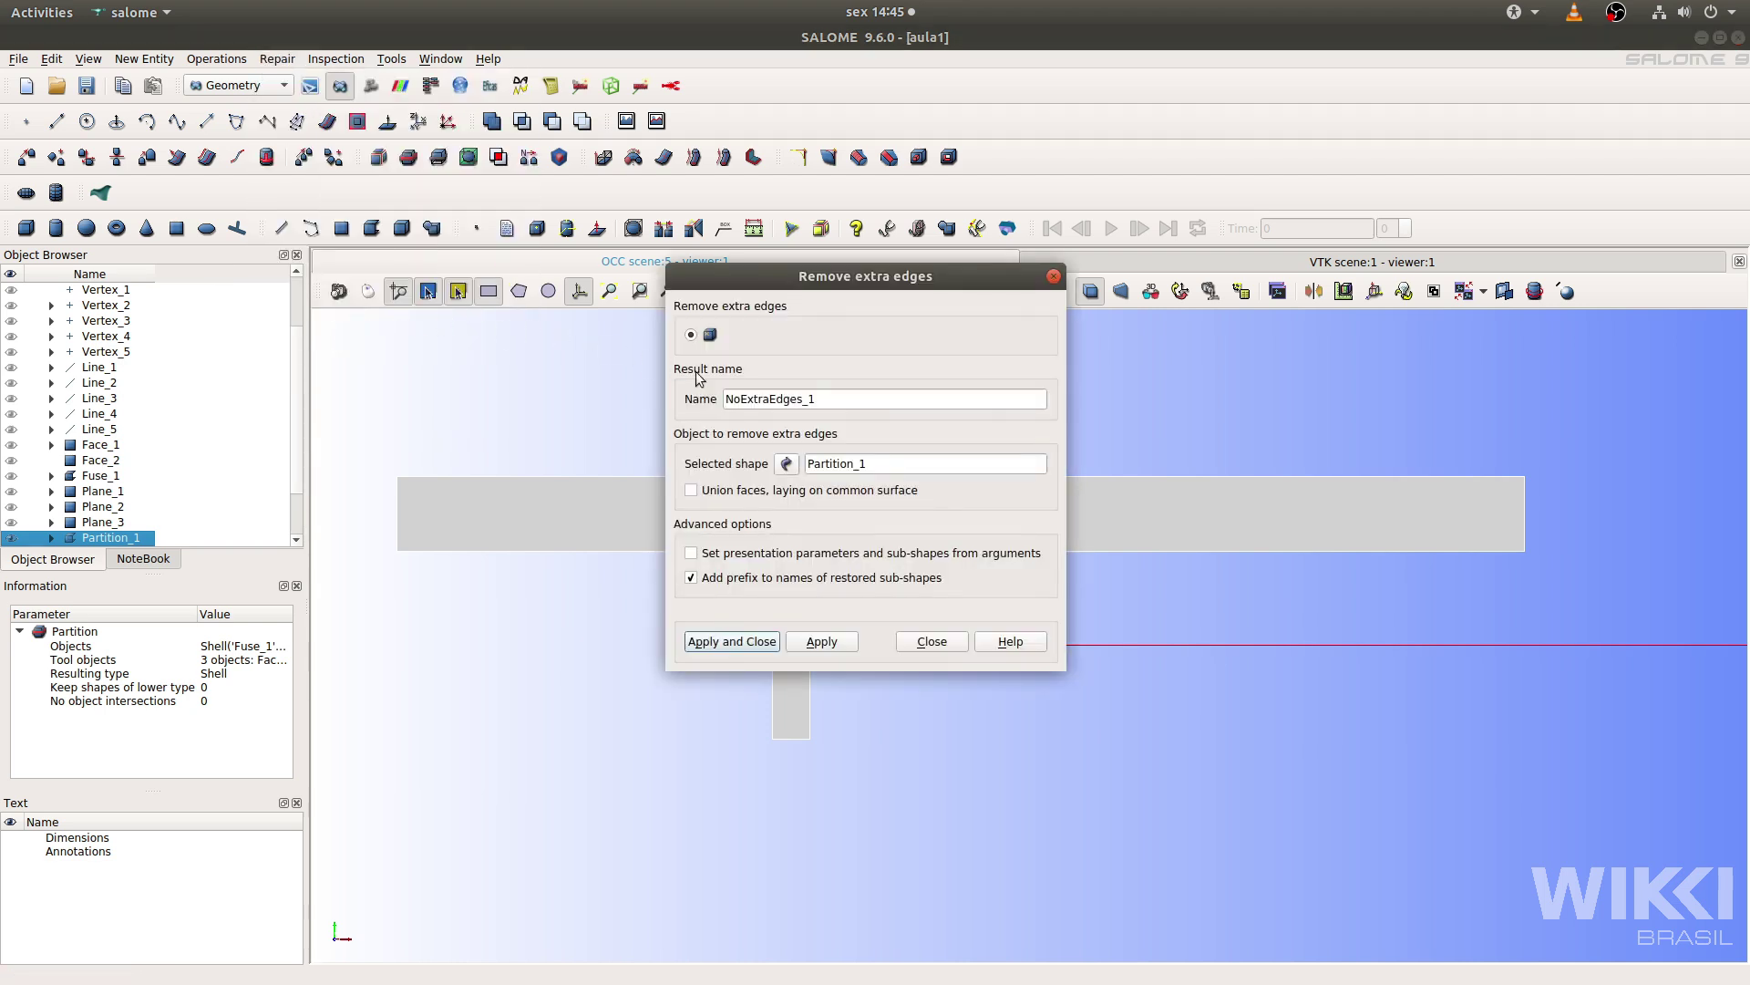
pyautogui.click(742, 642)
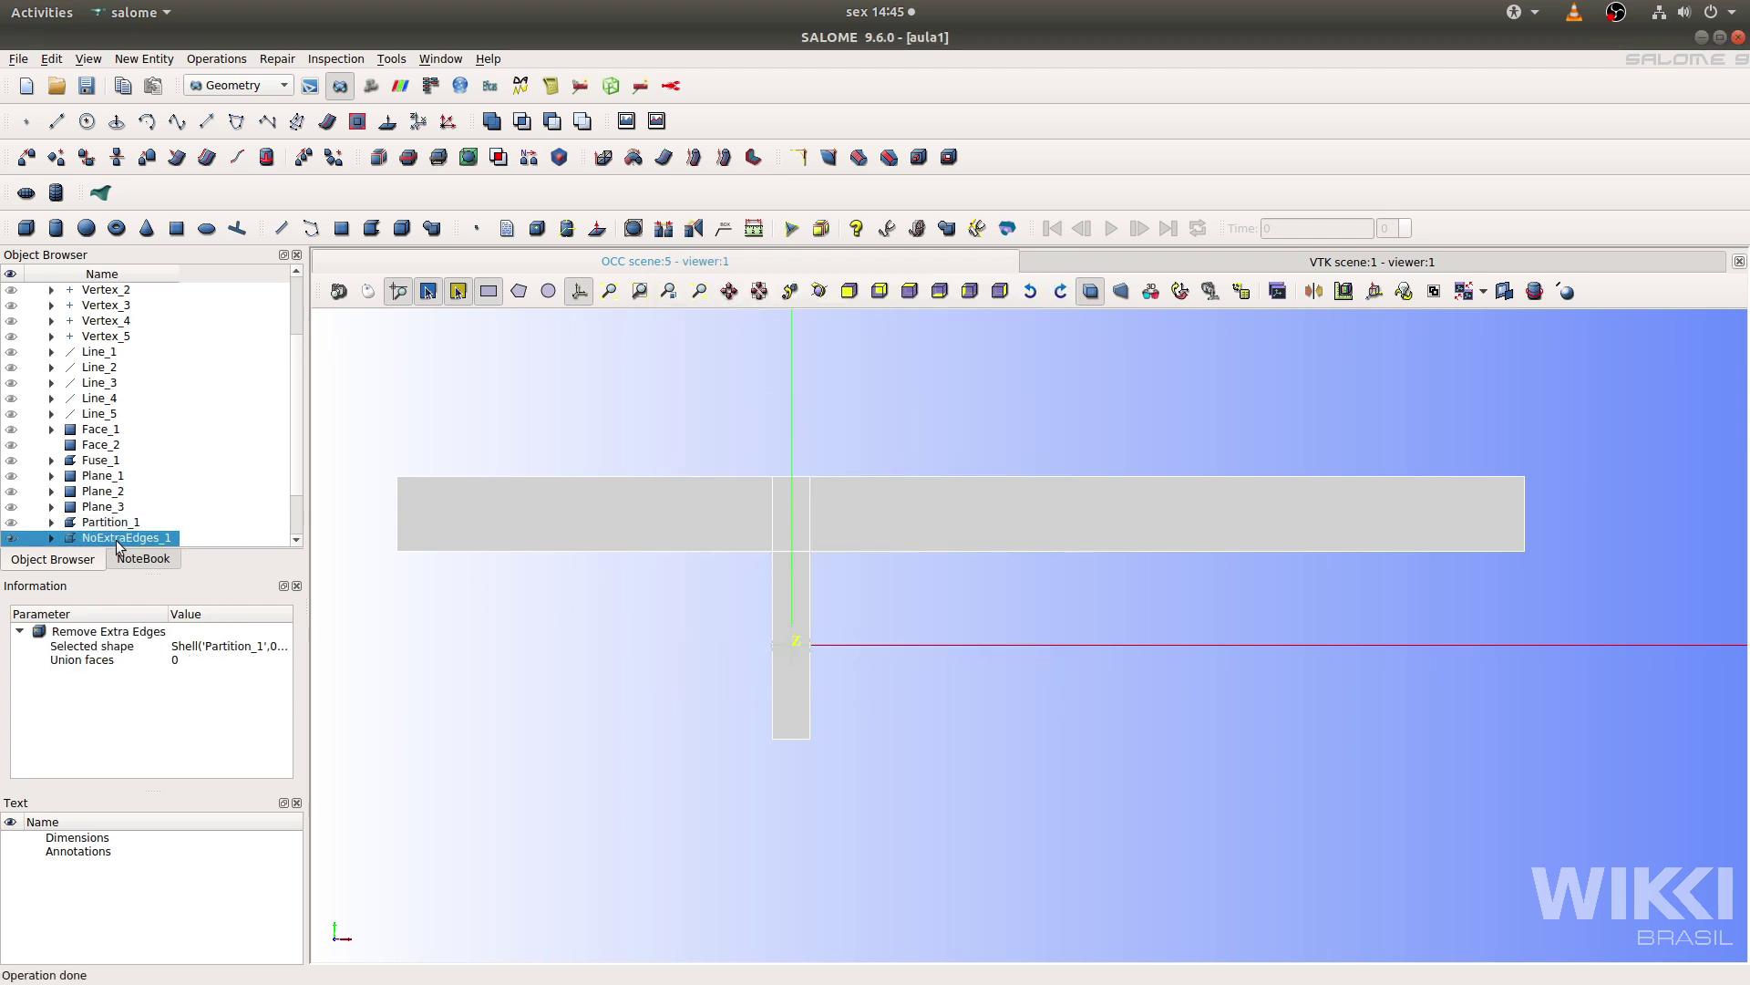
# Inspect the edge sub-shapes of NoExtraEdges_1, checking the lower edge of the bar's left segment.
pyautogui.click(378, 157)
pyautogui.moveTo(871, 257); pyautogui.dragTo(1387, 200)
pyautogui.click(1337, 352)
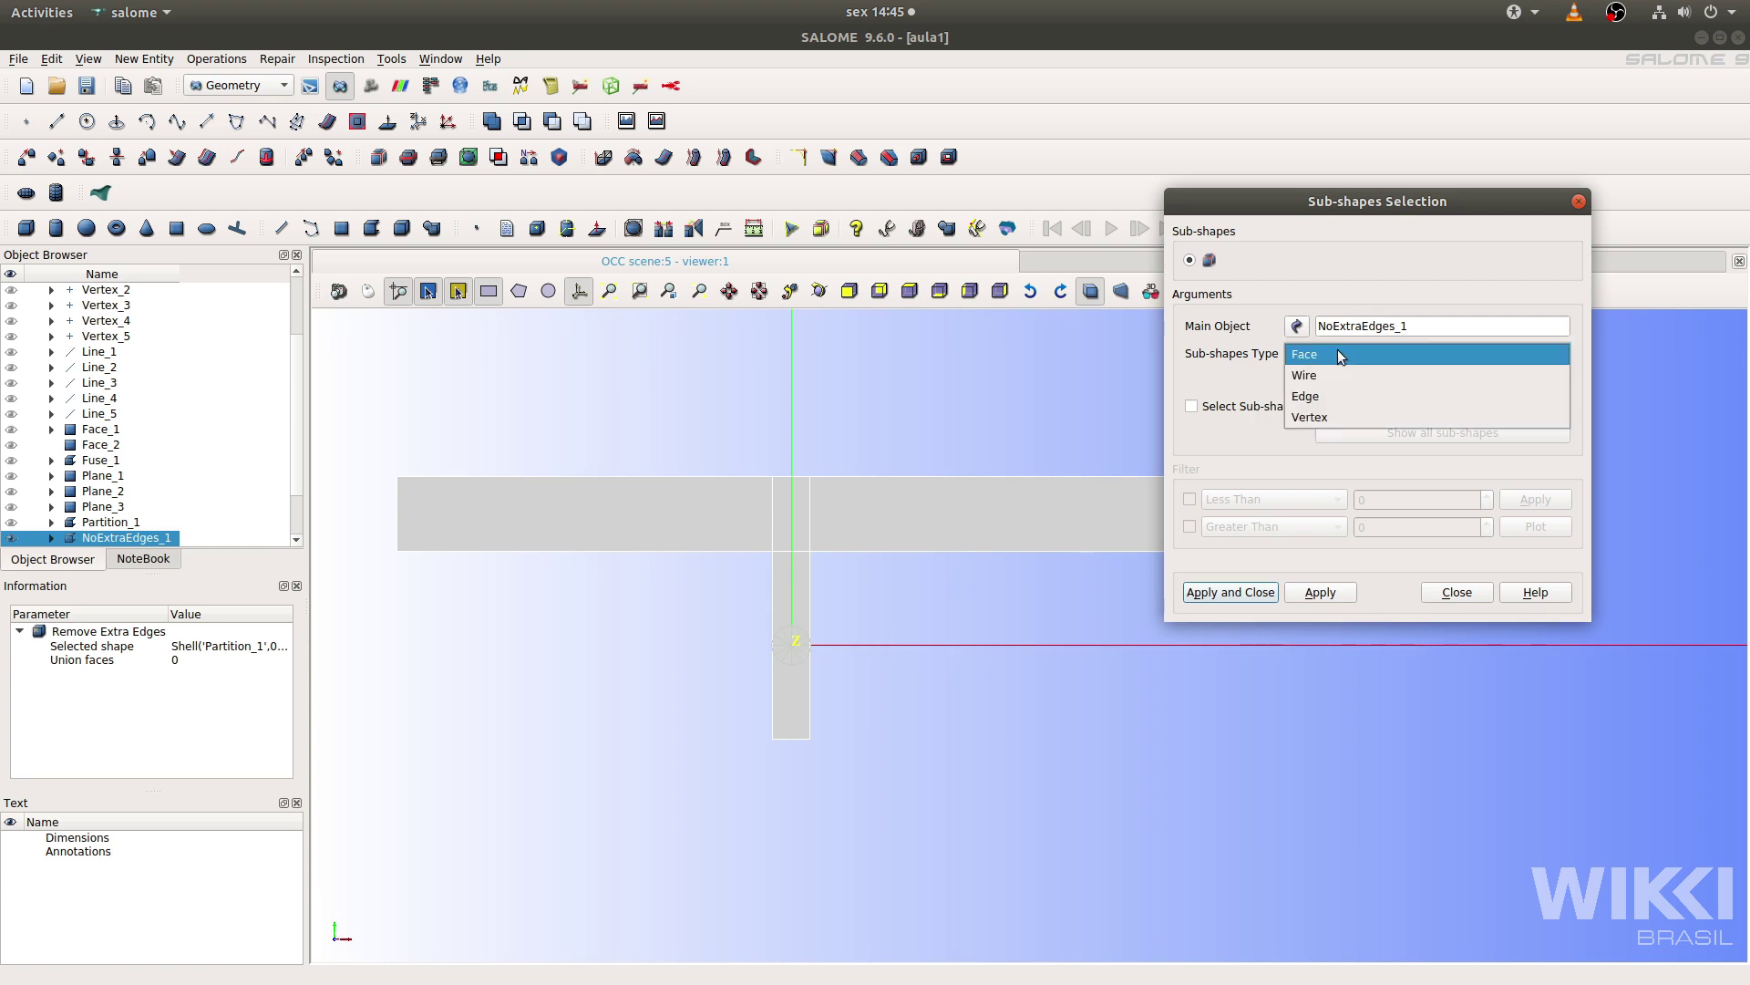
pyautogui.click(1315, 394)
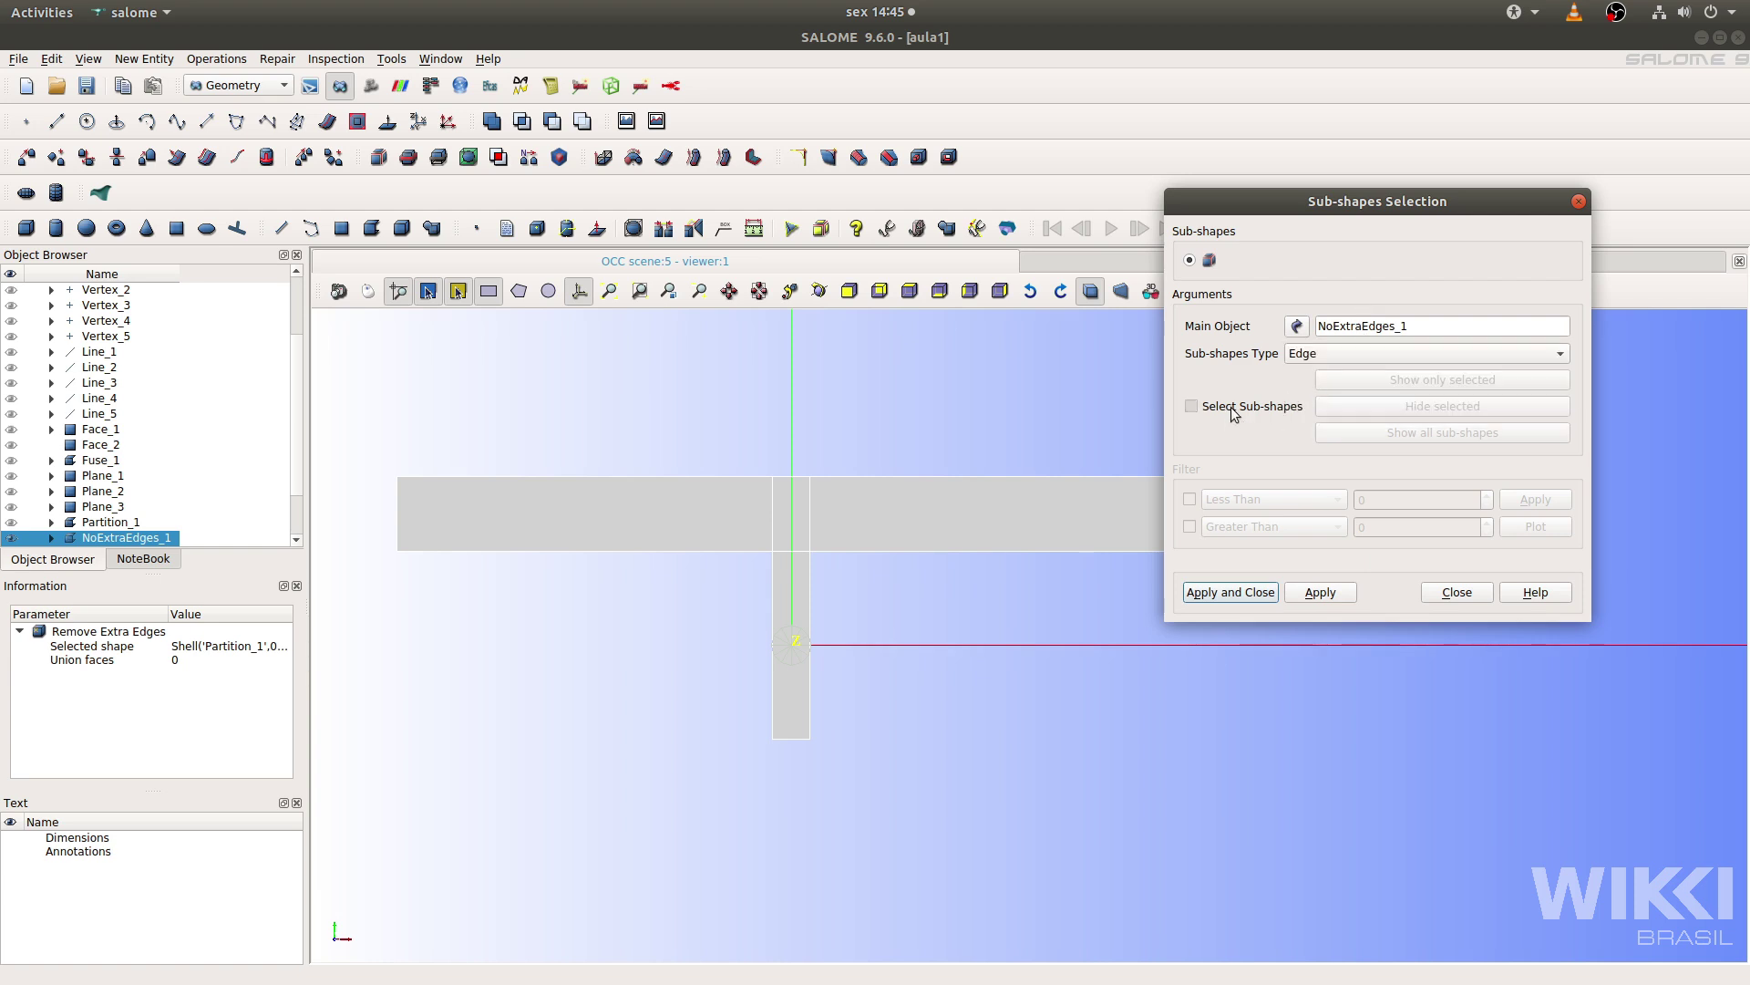
pyautogui.click(1236, 409)
pyautogui.click(699, 550)
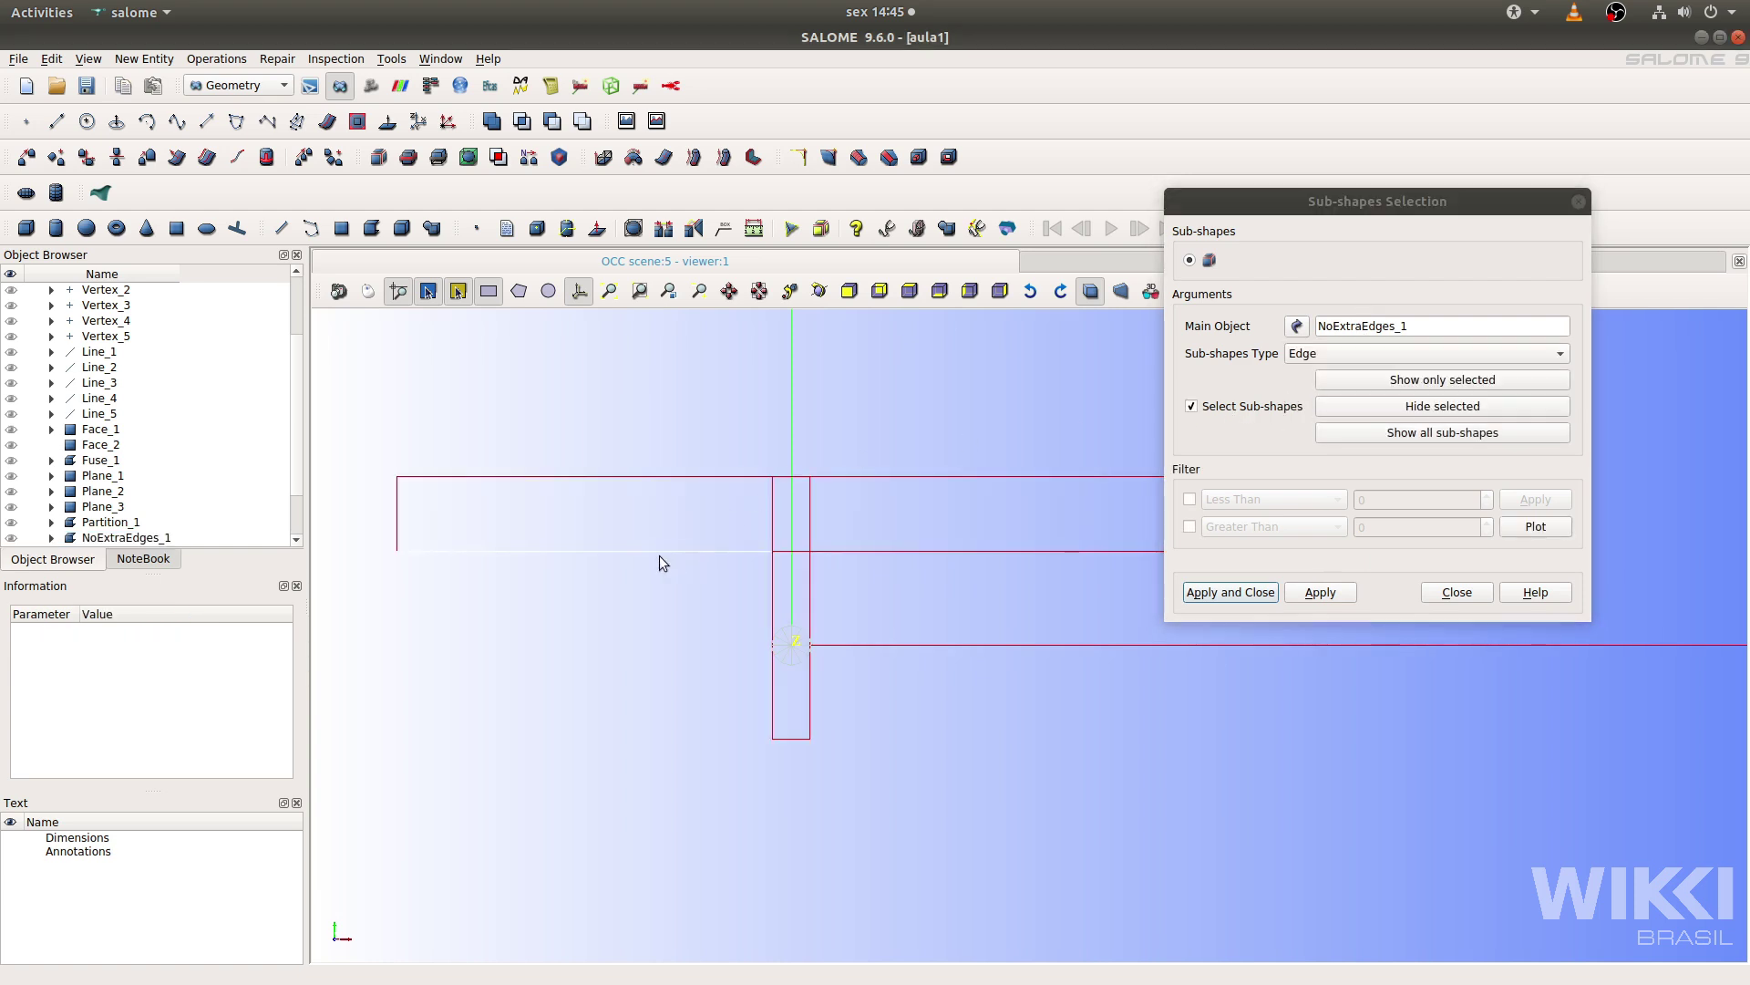
pyautogui.click(504, 584)
pyautogui.click(1456, 591)
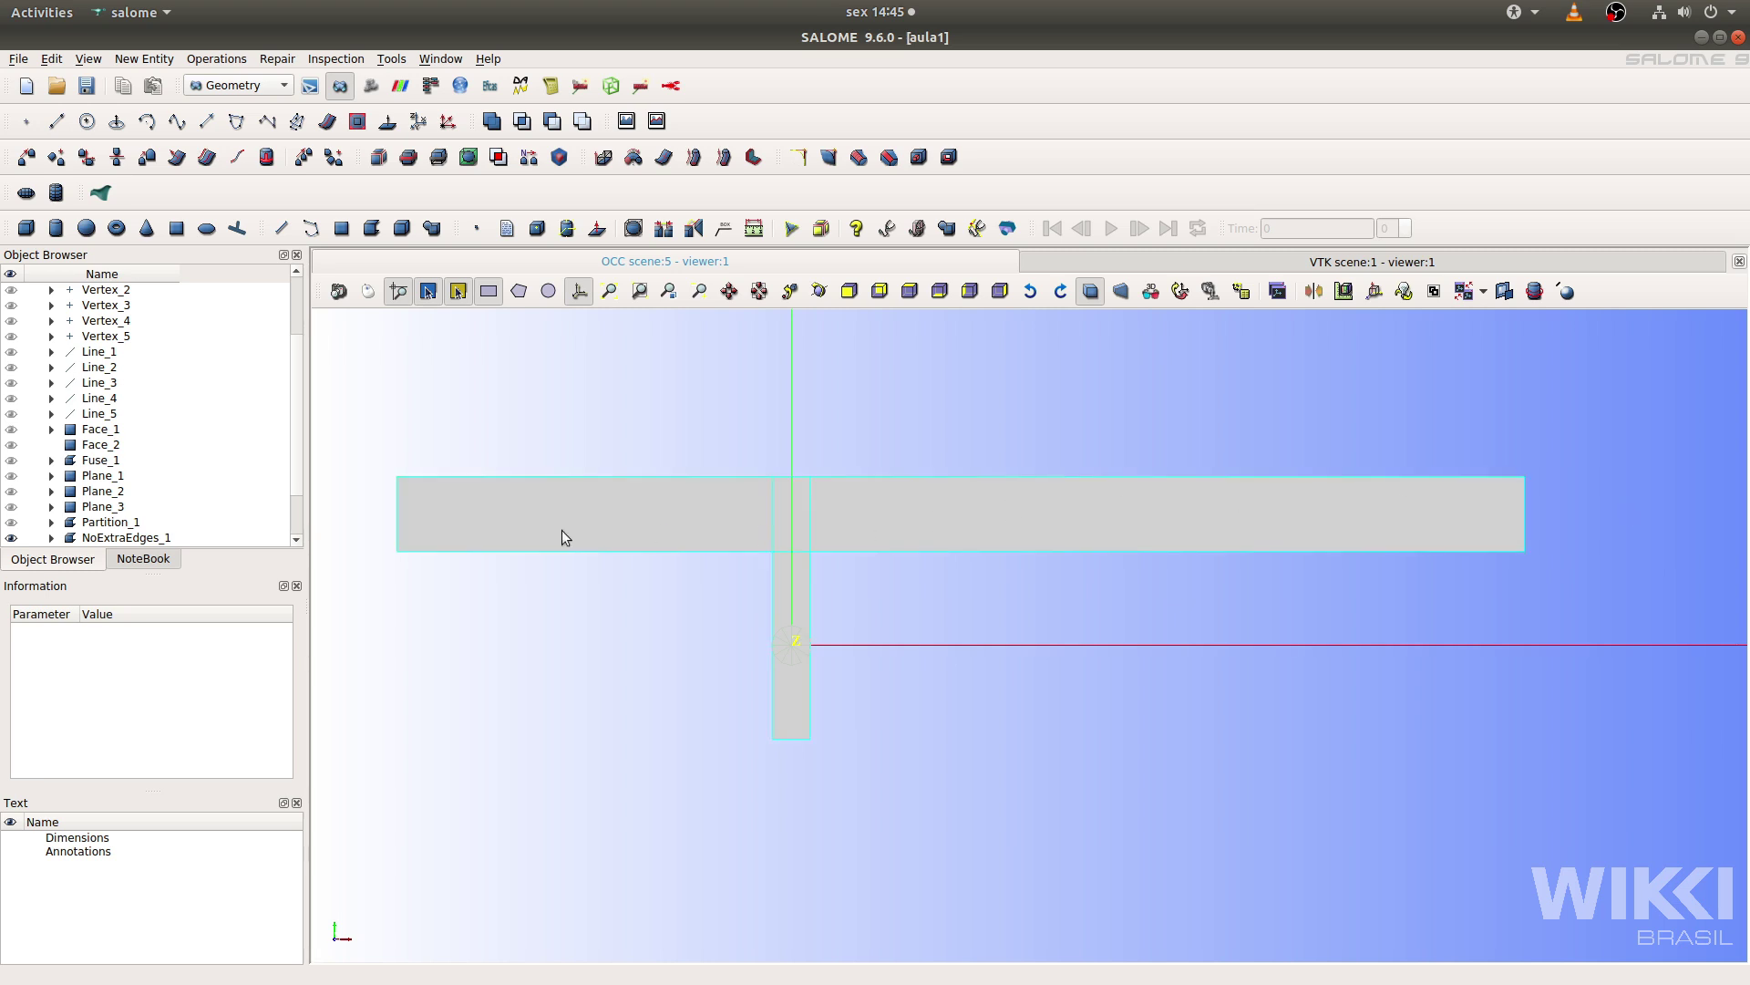
# Start creating a group on NoExtraEdges_1 with edges as the shape type.
pyautogui.rightClick(122, 540)
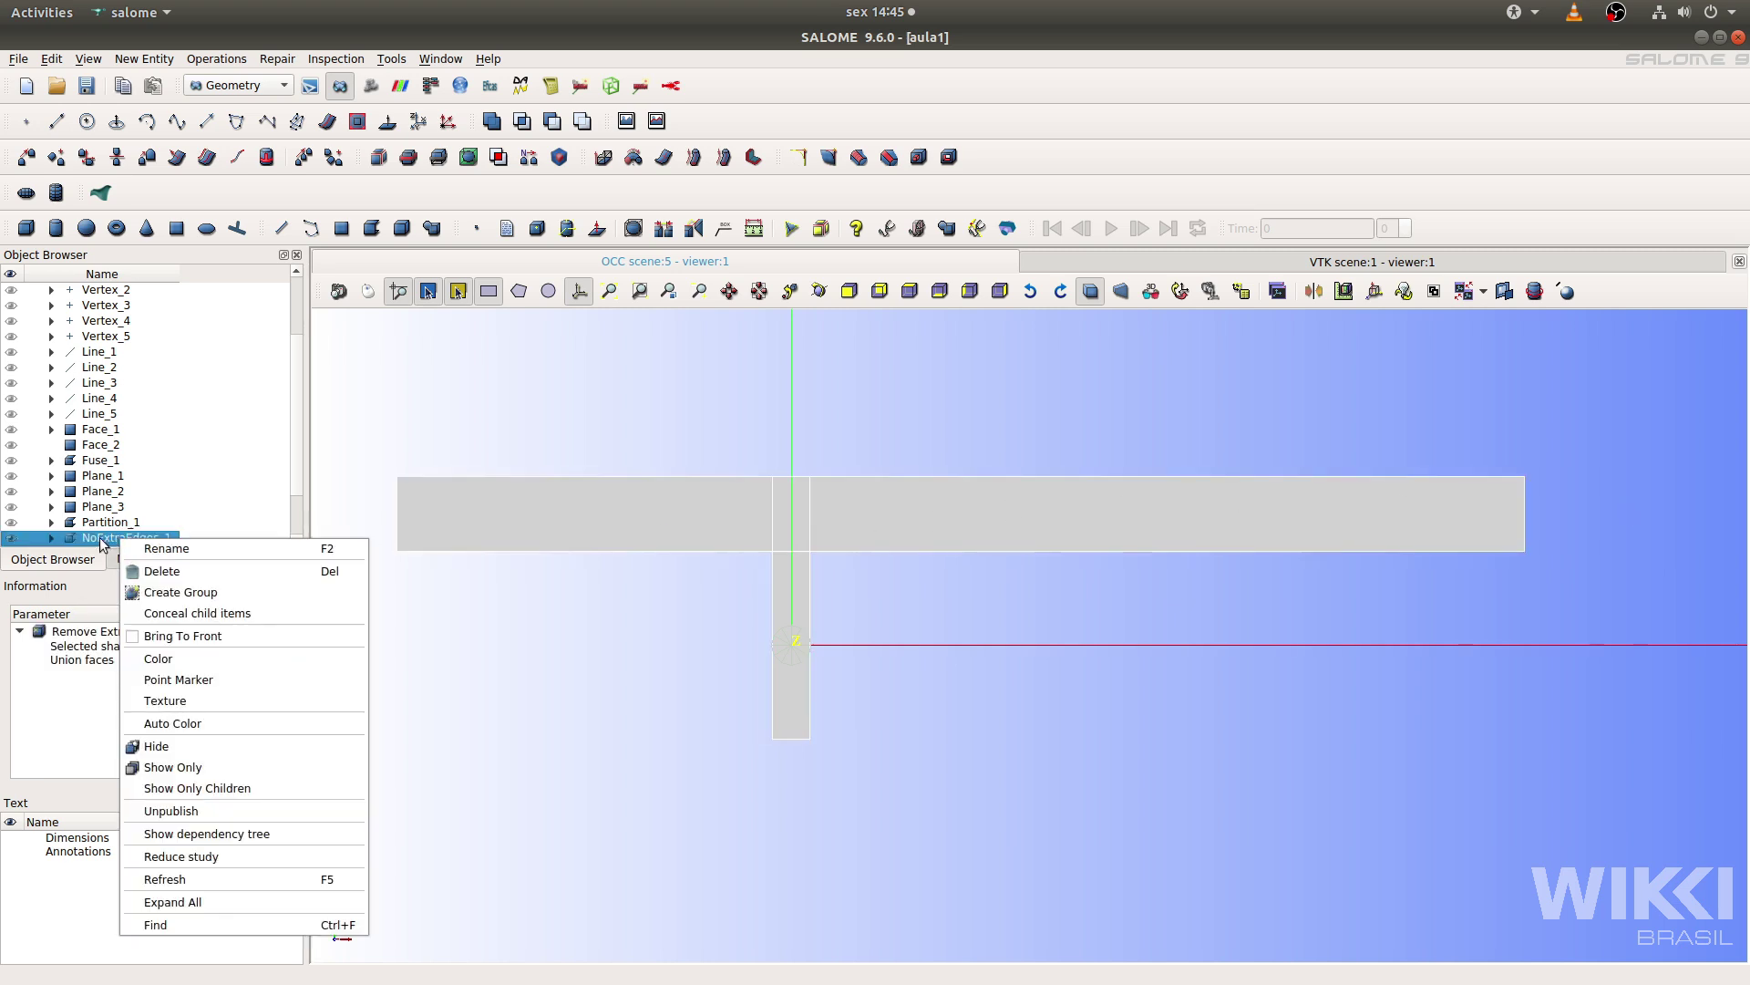
pyautogui.click(193, 594)
pyautogui.moveTo(903, 161); pyautogui.dragTo(1546, 142)
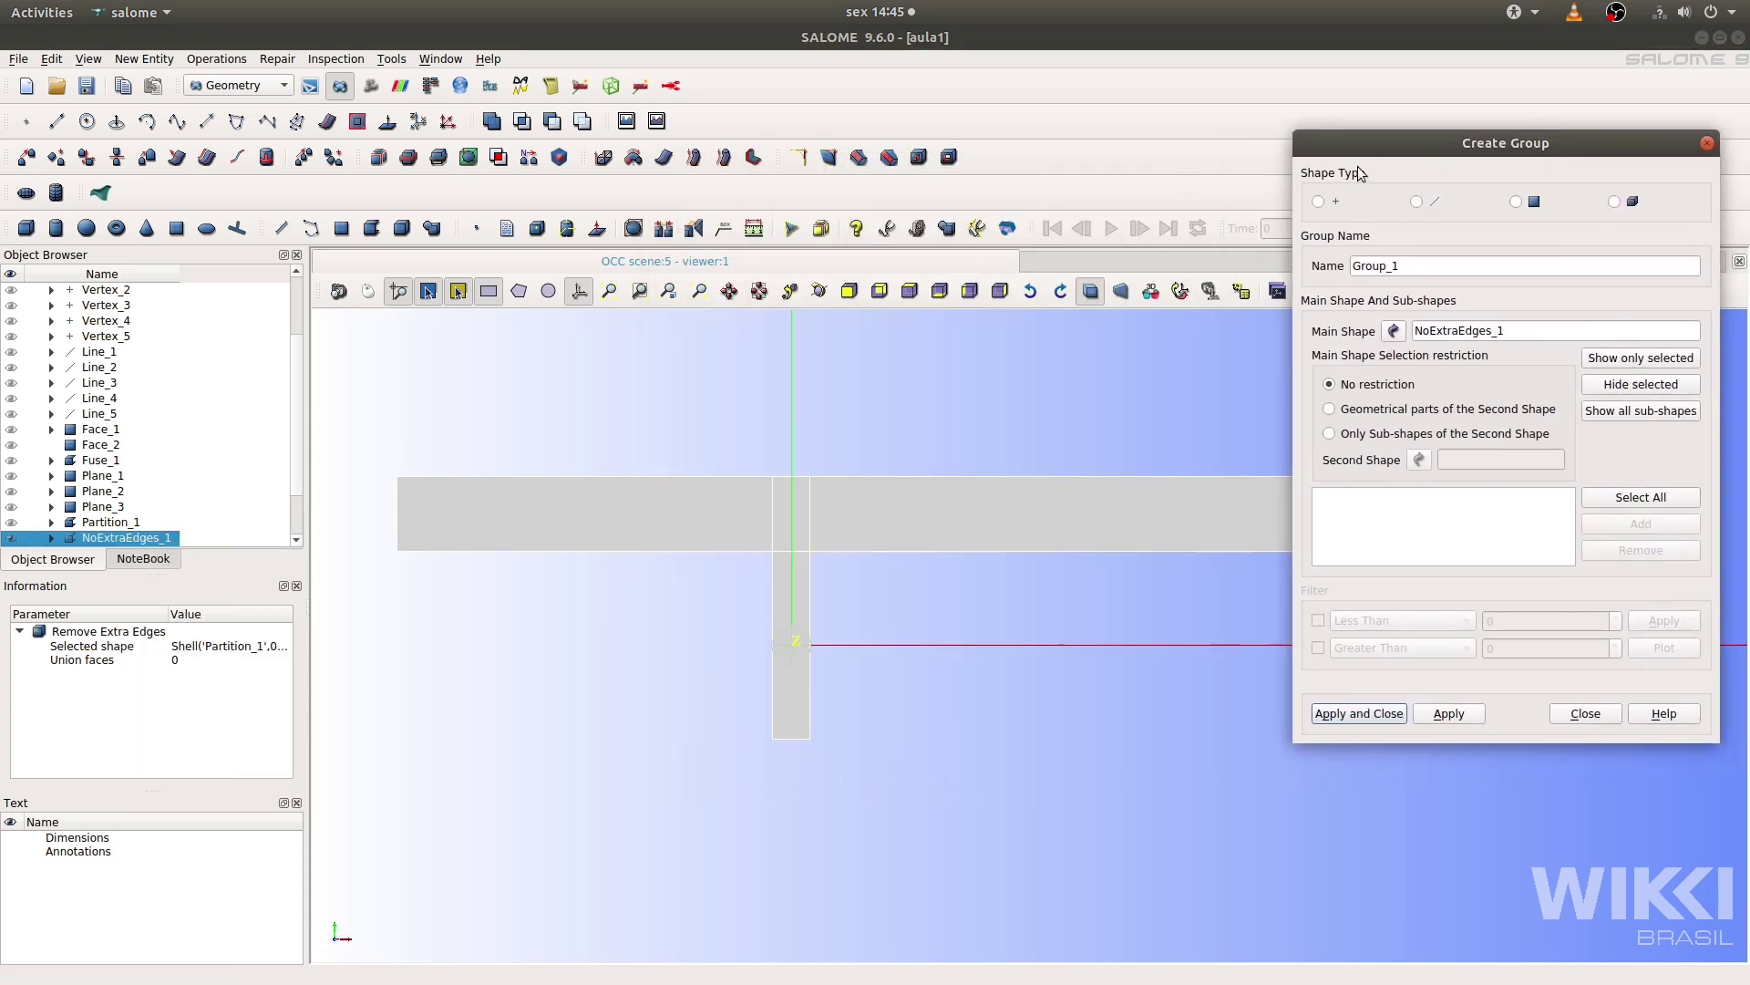
pyautogui.click(1319, 202)
pyautogui.click(1415, 201)
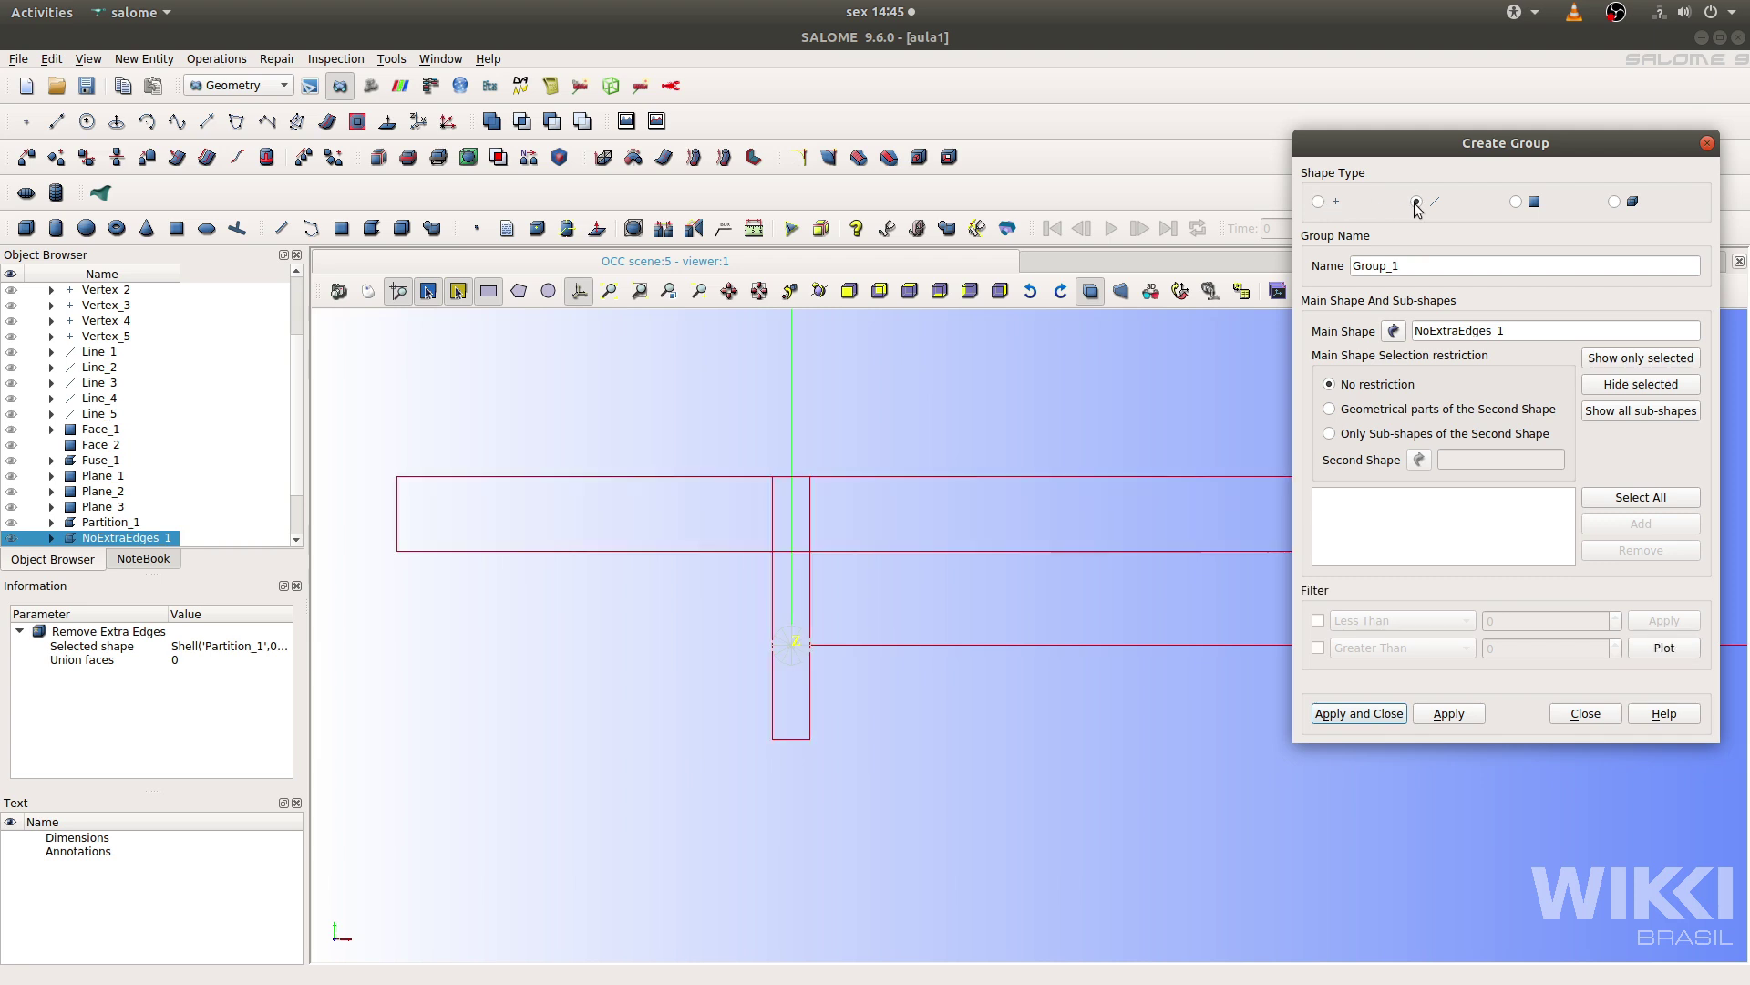
pyautogui.click(1531, 208)
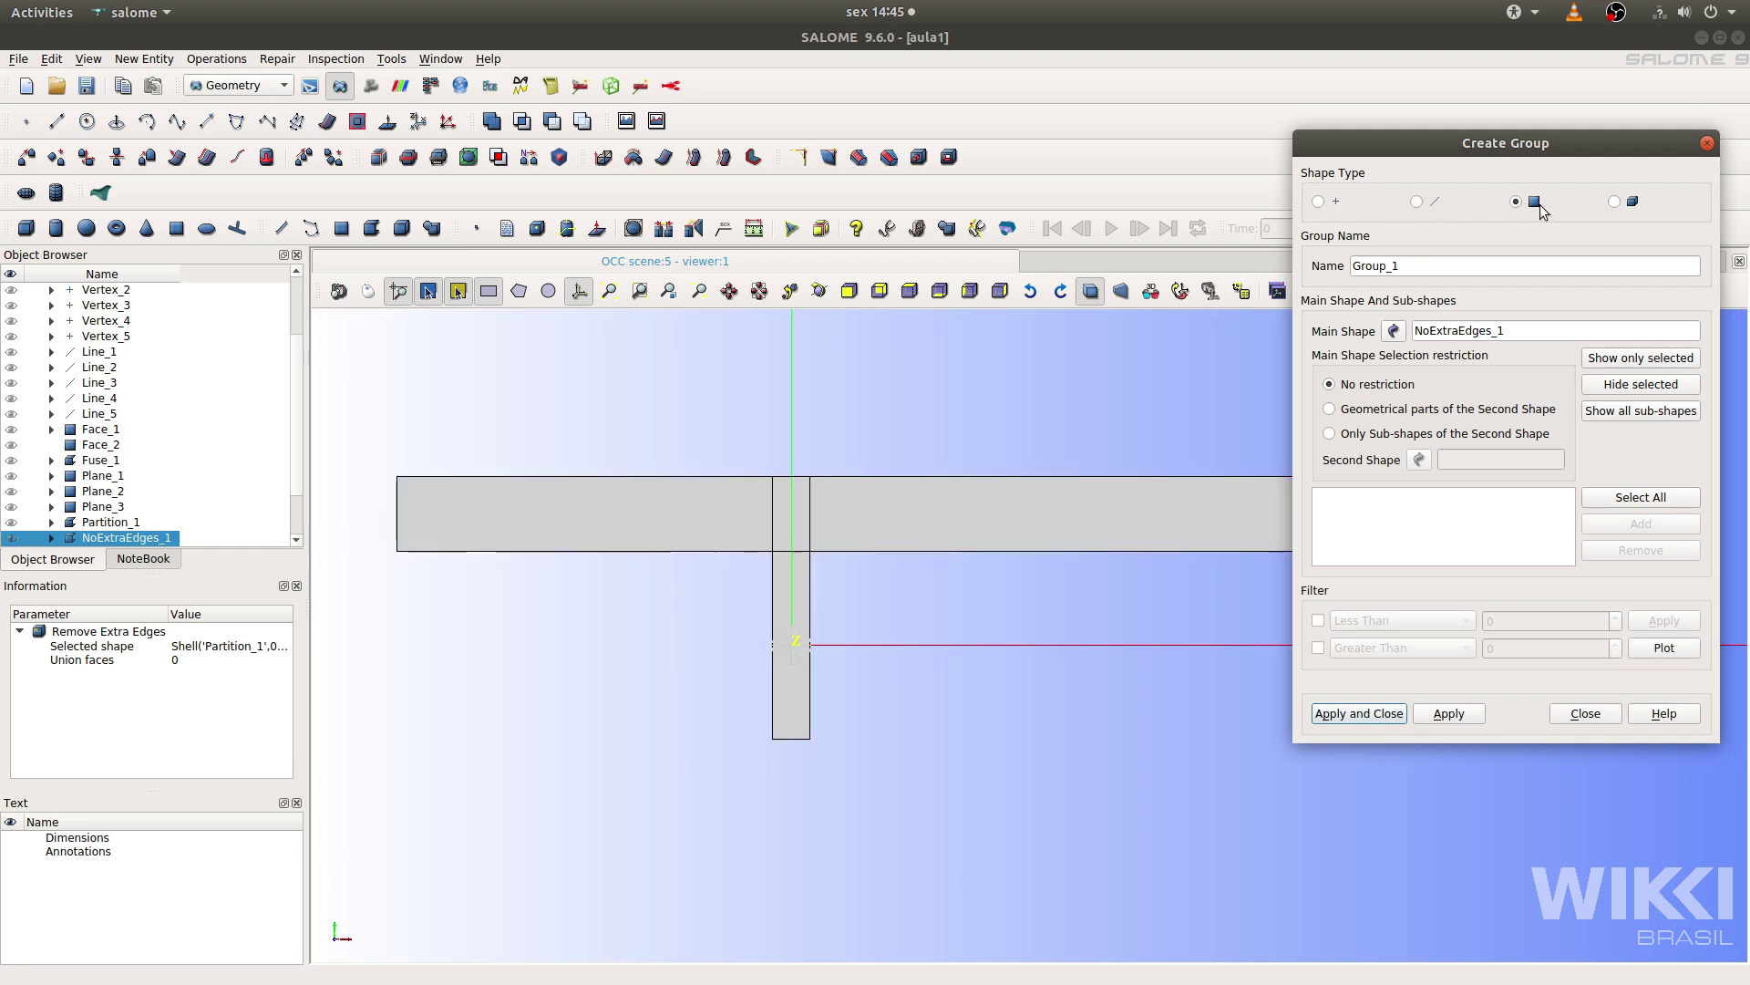
pyautogui.click(1613, 203)
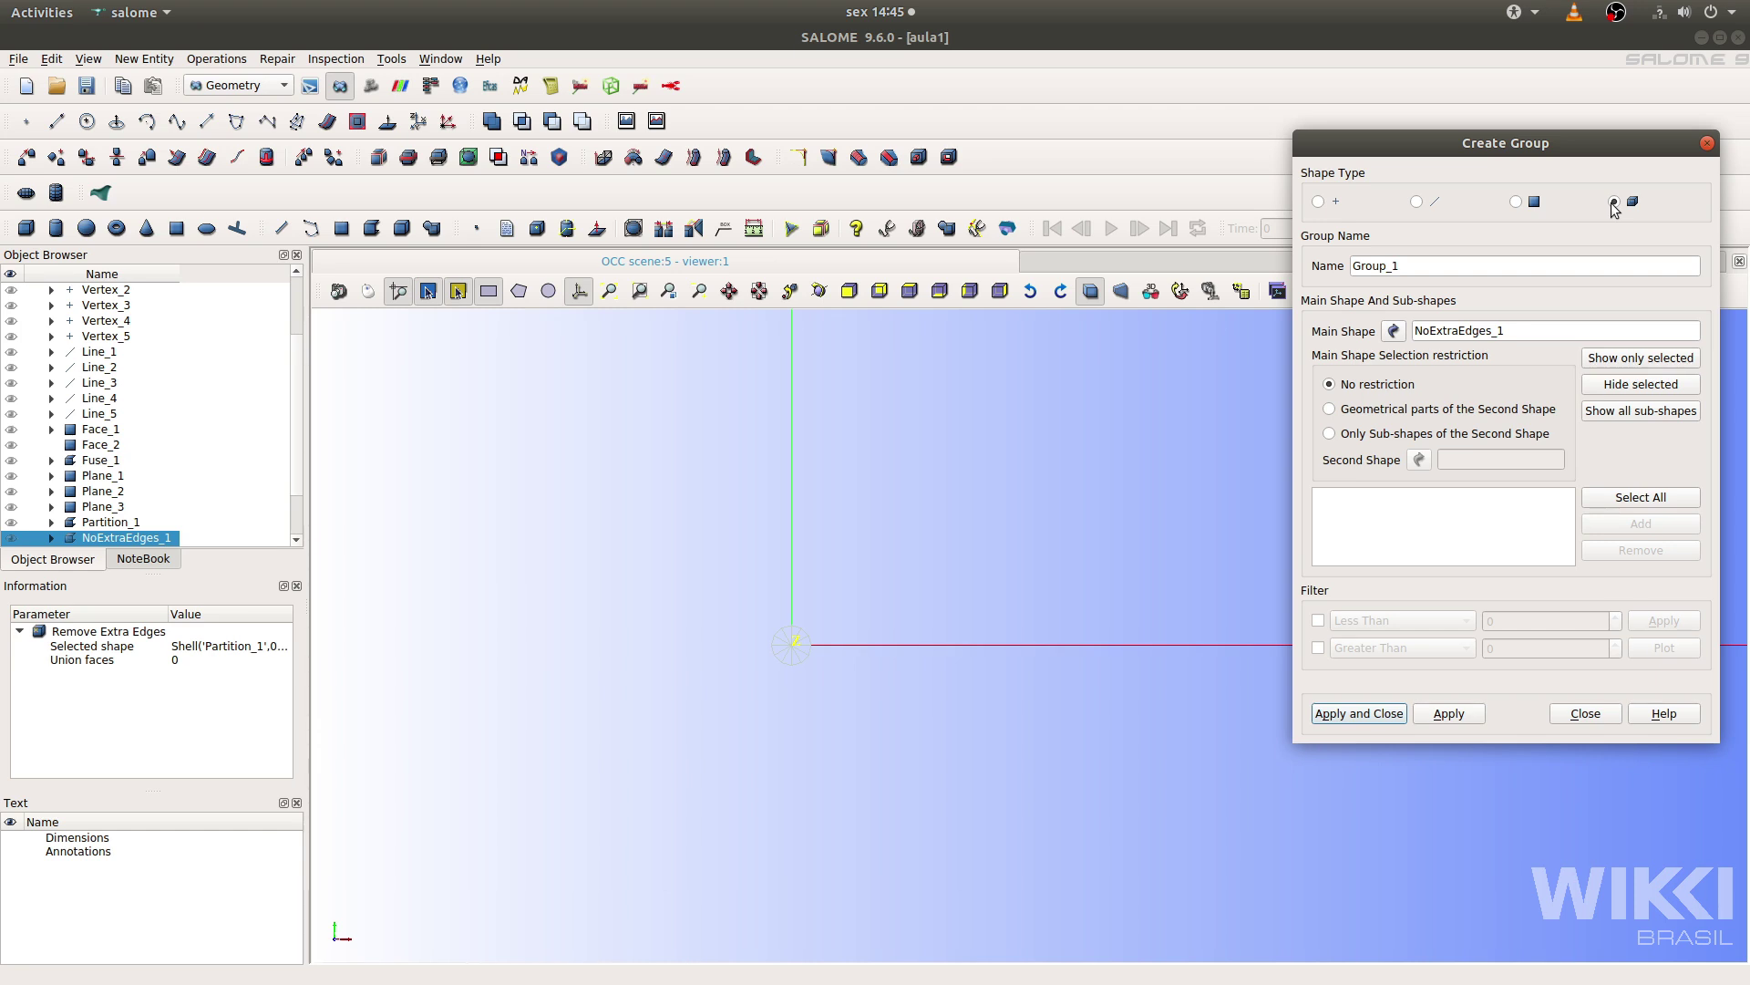
pyautogui.click(1416, 202)
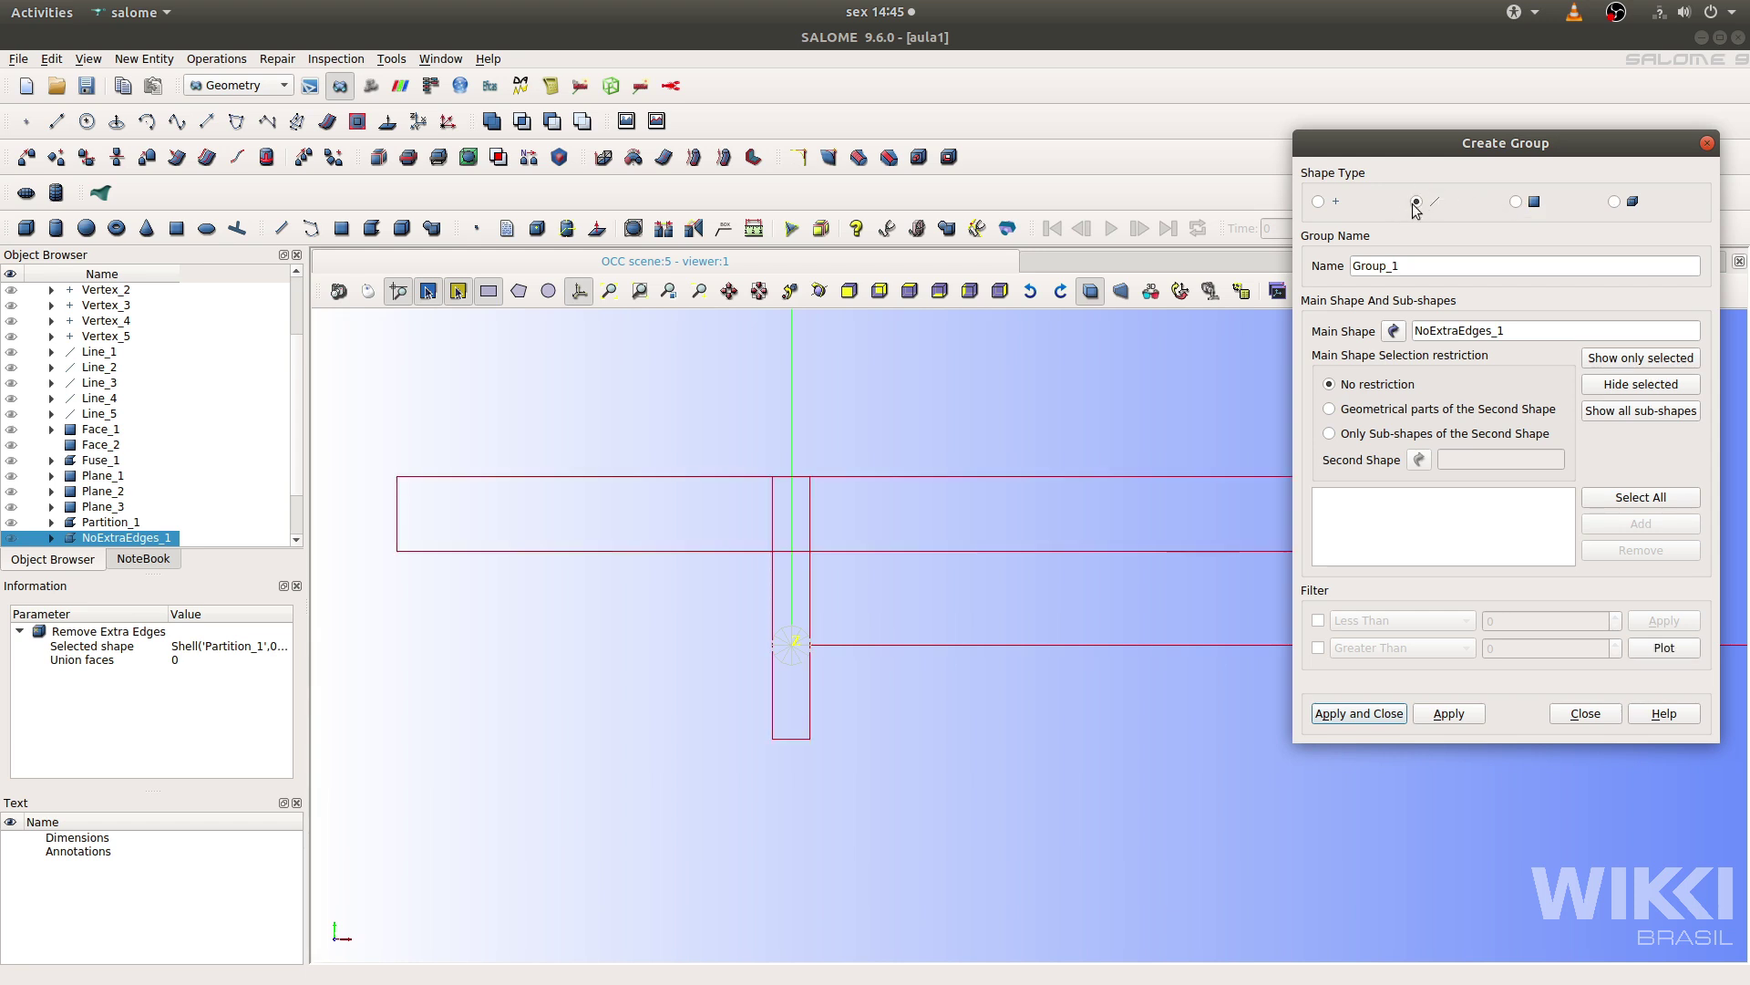
# Create the edge group horizontal_esquerda from the upper and lower edges of the bar's left segment.
pyautogui.click(538, 476)
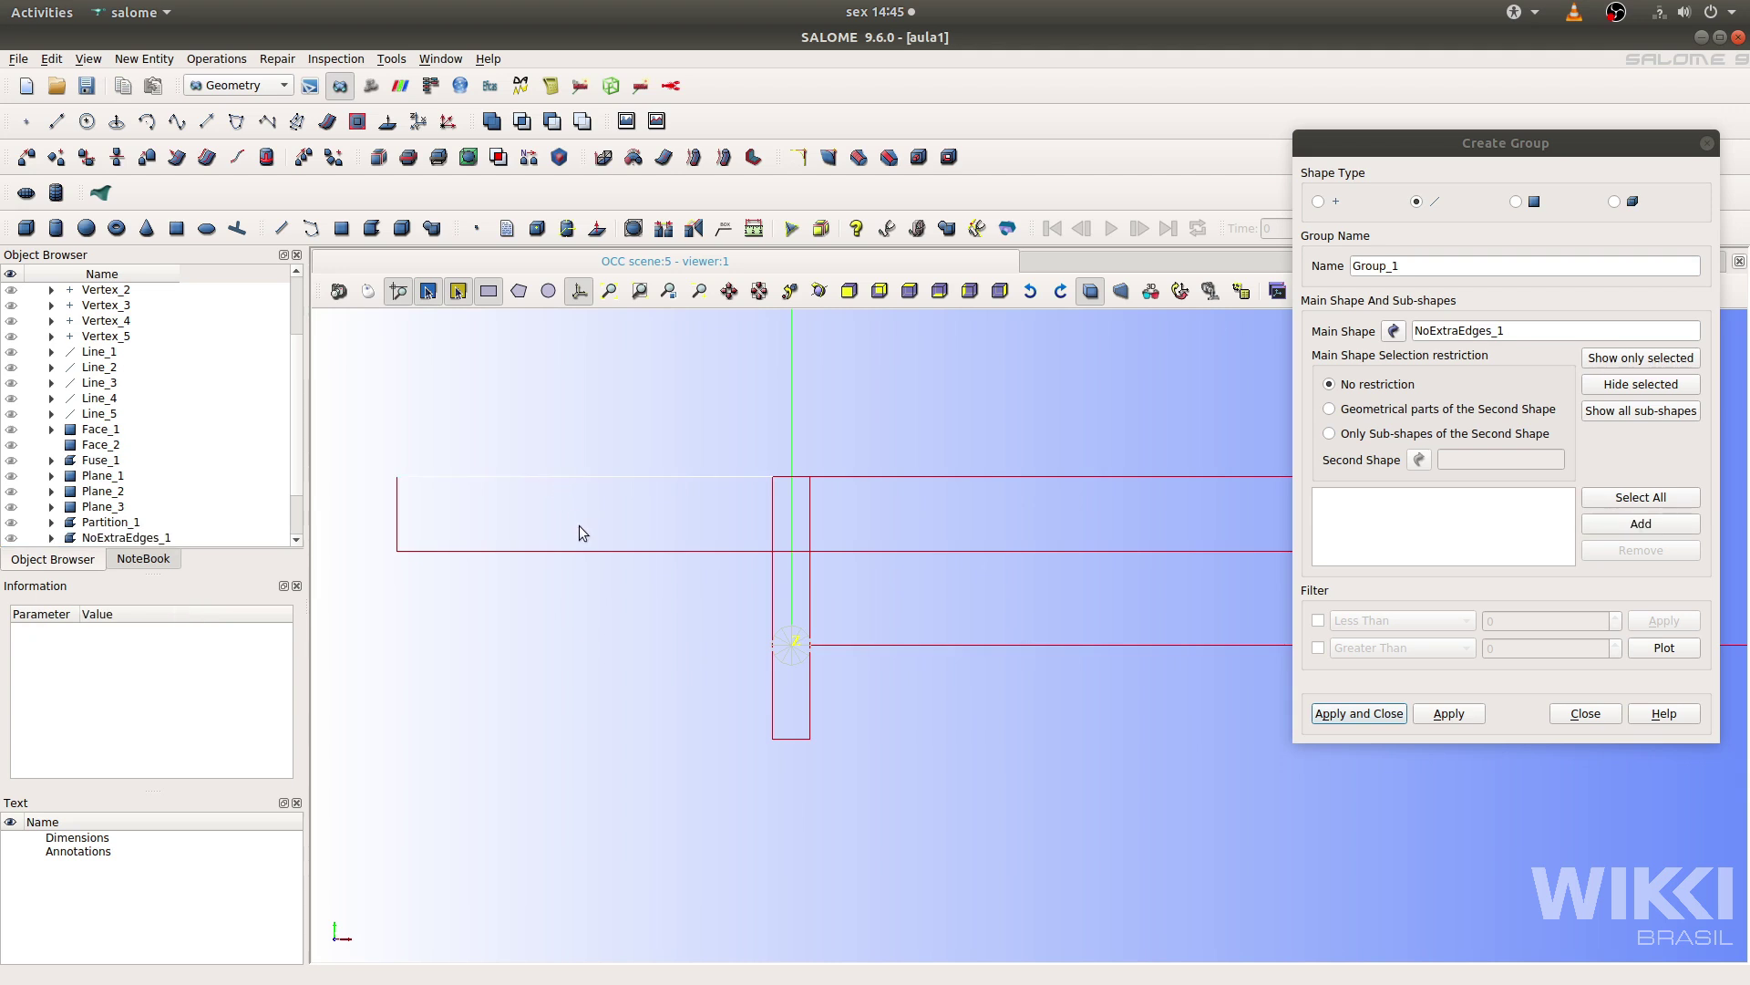
pyautogui.keyDown('shift'); pyautogui.click(577, 551); pyautogui.keyUp('shift')
pyautogui.click(1632, 524)
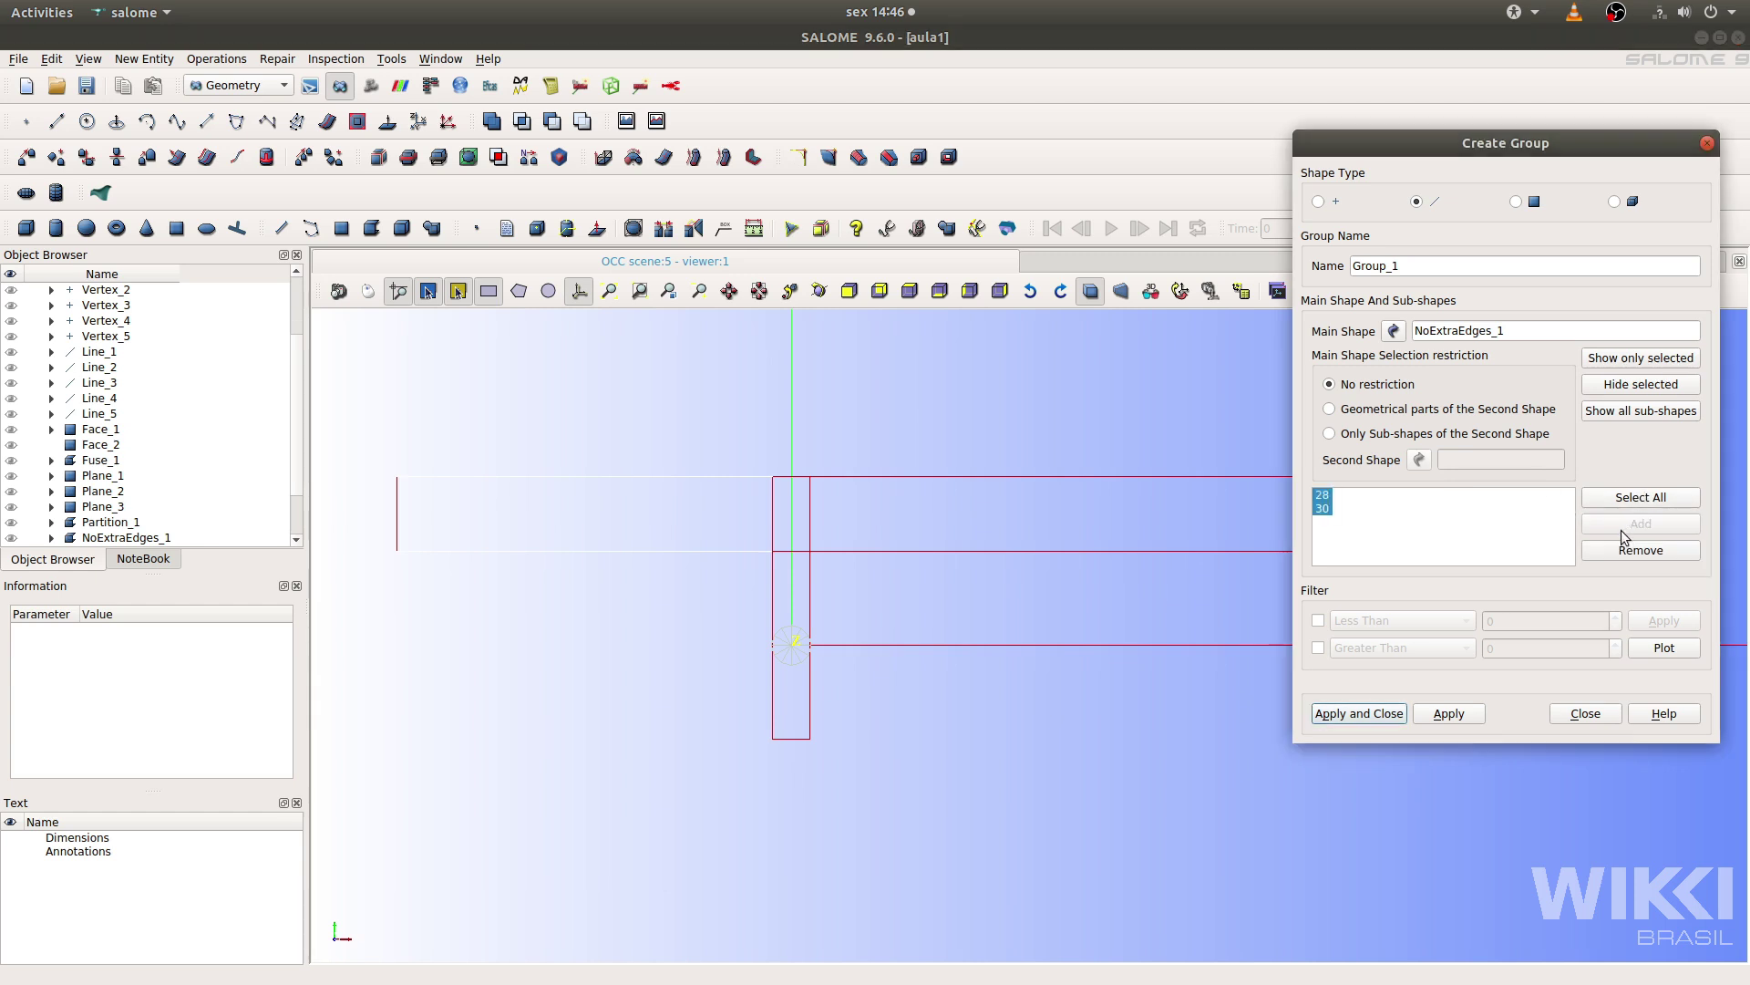
pyautogui.doubleClick(1408, 264)
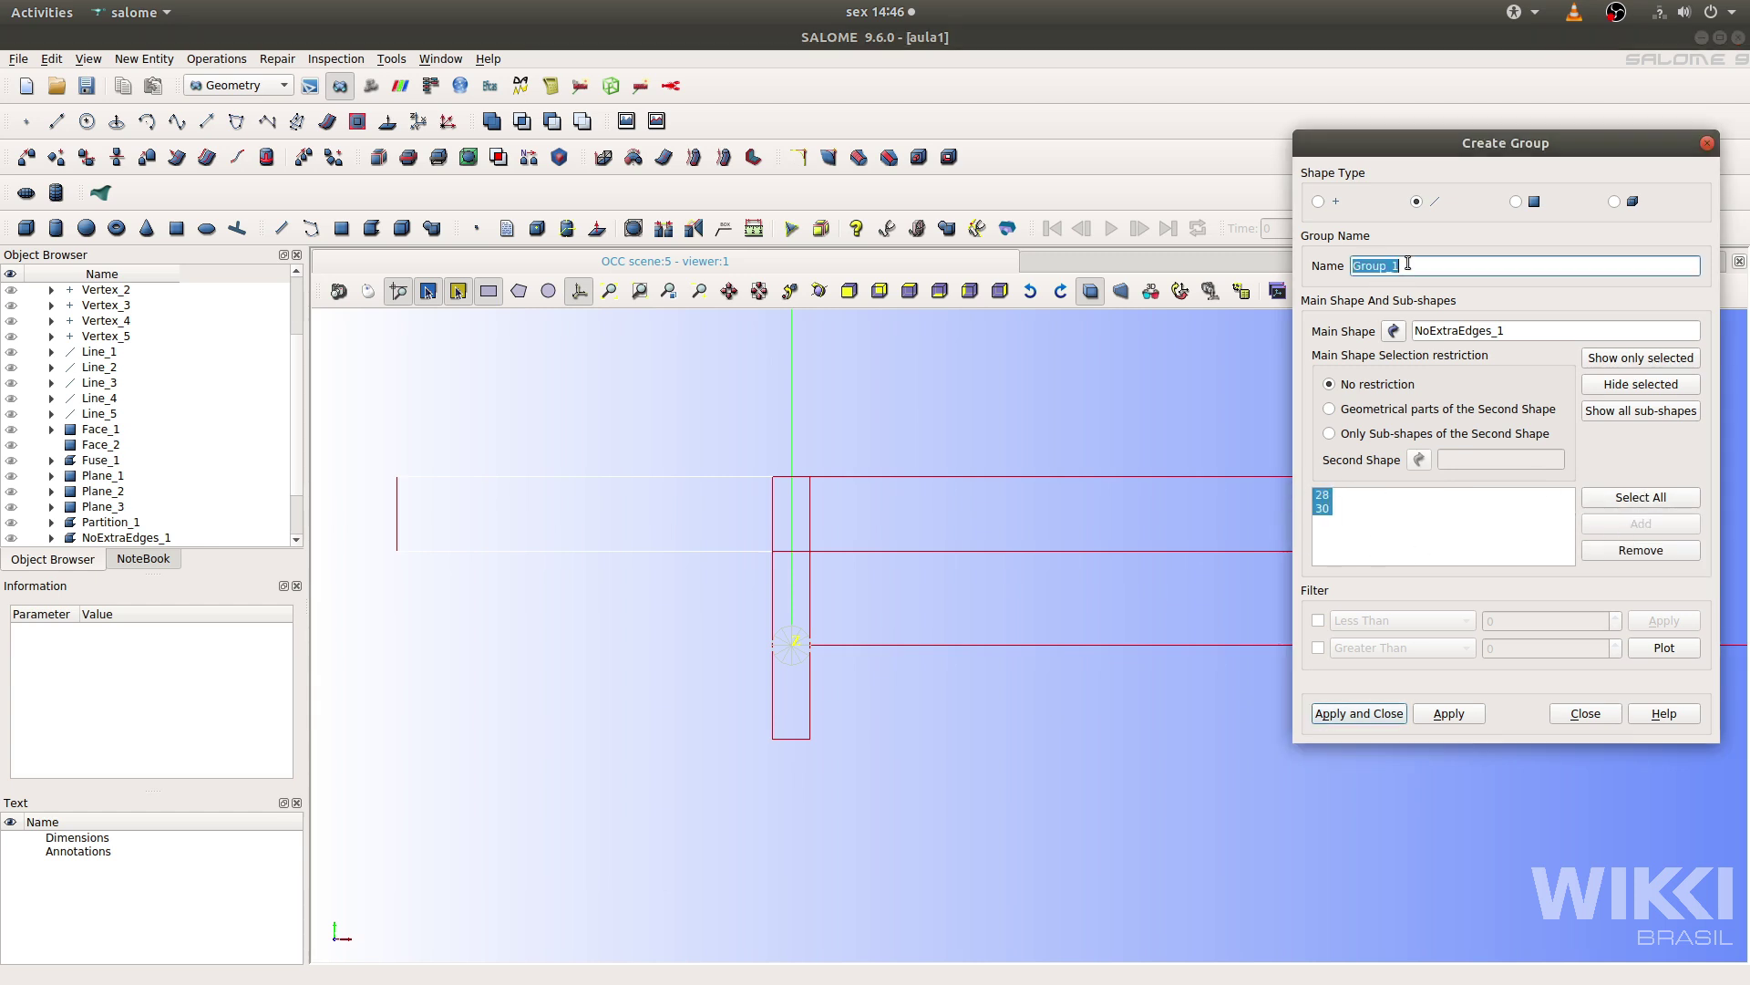
pyautogui.write('horizontal_esquerda')
pyautogui.click(1439, 717)
# Create the edge group vertical_cima from the bar's four vertical edges: both ends and the two dividing edges at the stem.
pyautogui.scroll(-2, 889, 527)
pyautogui.keyDown('ctrl'); pyautogui.moveTo(972, 532); pyautogui.dragTo(886, 526, button='middle'); pyautogui.keyUp('ctrl')
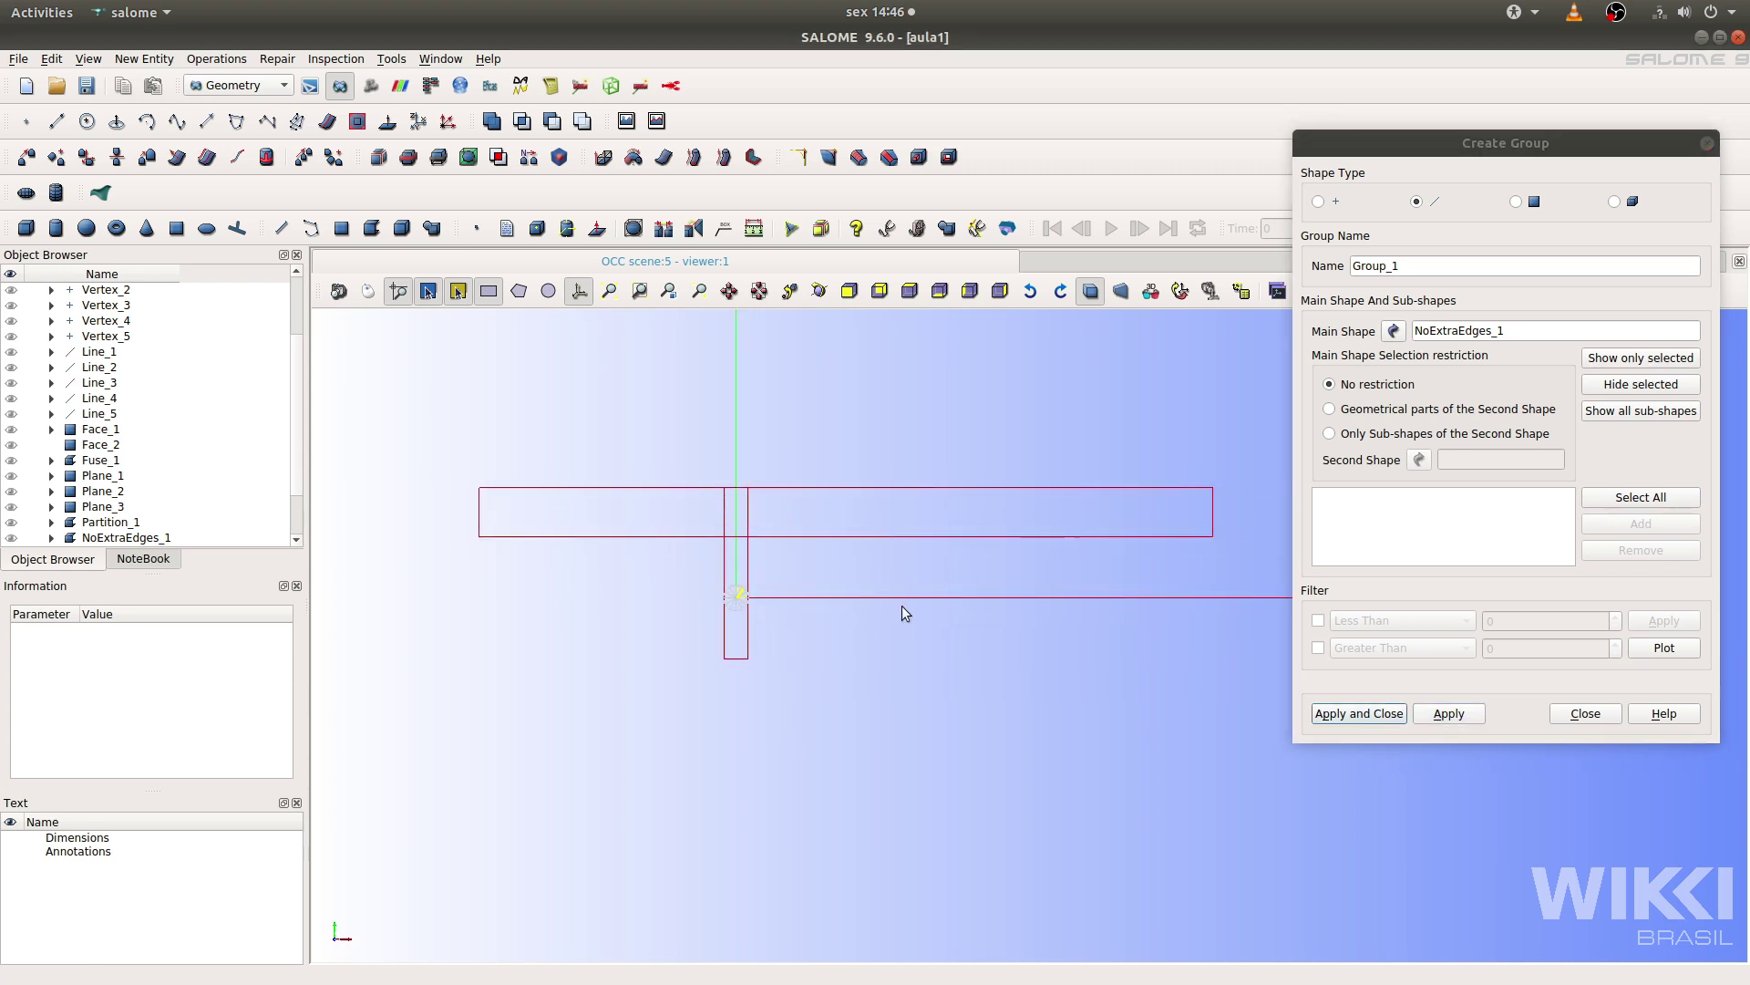
pyautogui.click(481, 508)
pyautogui.click(1213, 516)
pyautogui.click(1641, 524)
pyautogui.doubleClick(1459, 263)
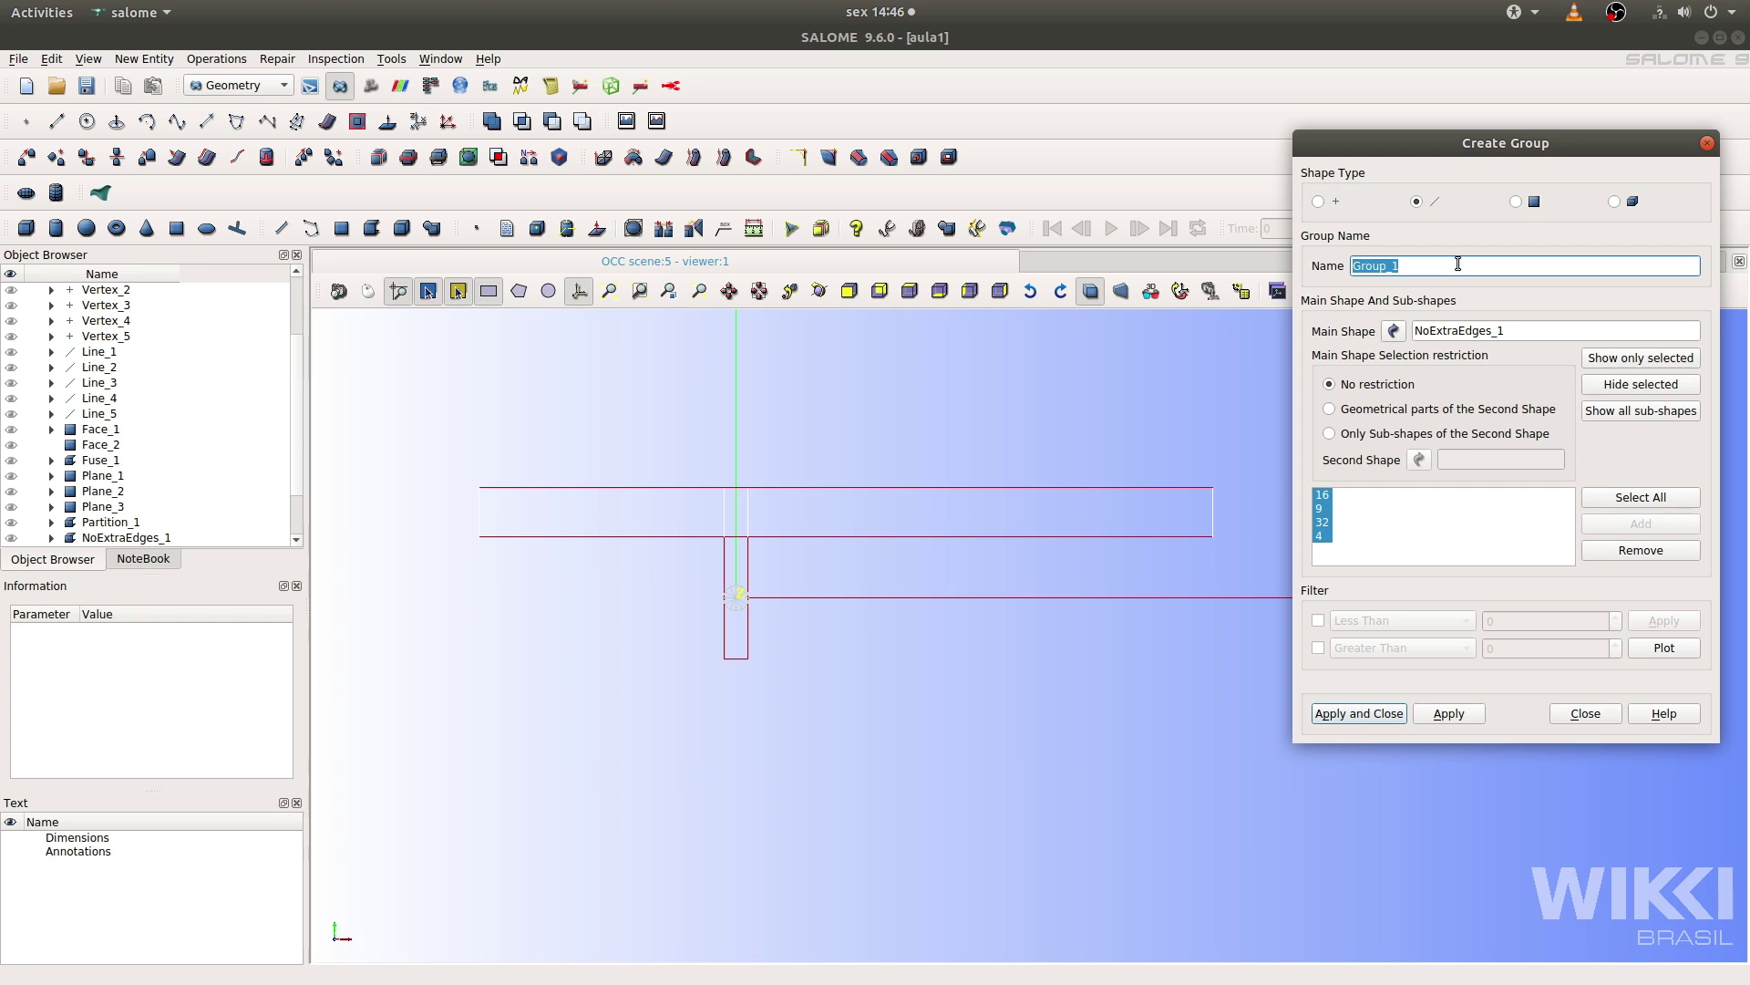
pyautogui.write('vertical_cima')
pyautogui.click(1456, 720)
# Create the edge group horizontal_direita from the upper and lower edges of the bar's right segment.
pyautogui.click(797, 487)
pyautogui.keyDown('shift'); pyautogui.click(836, 535); pyautogui.keyUp('shift')
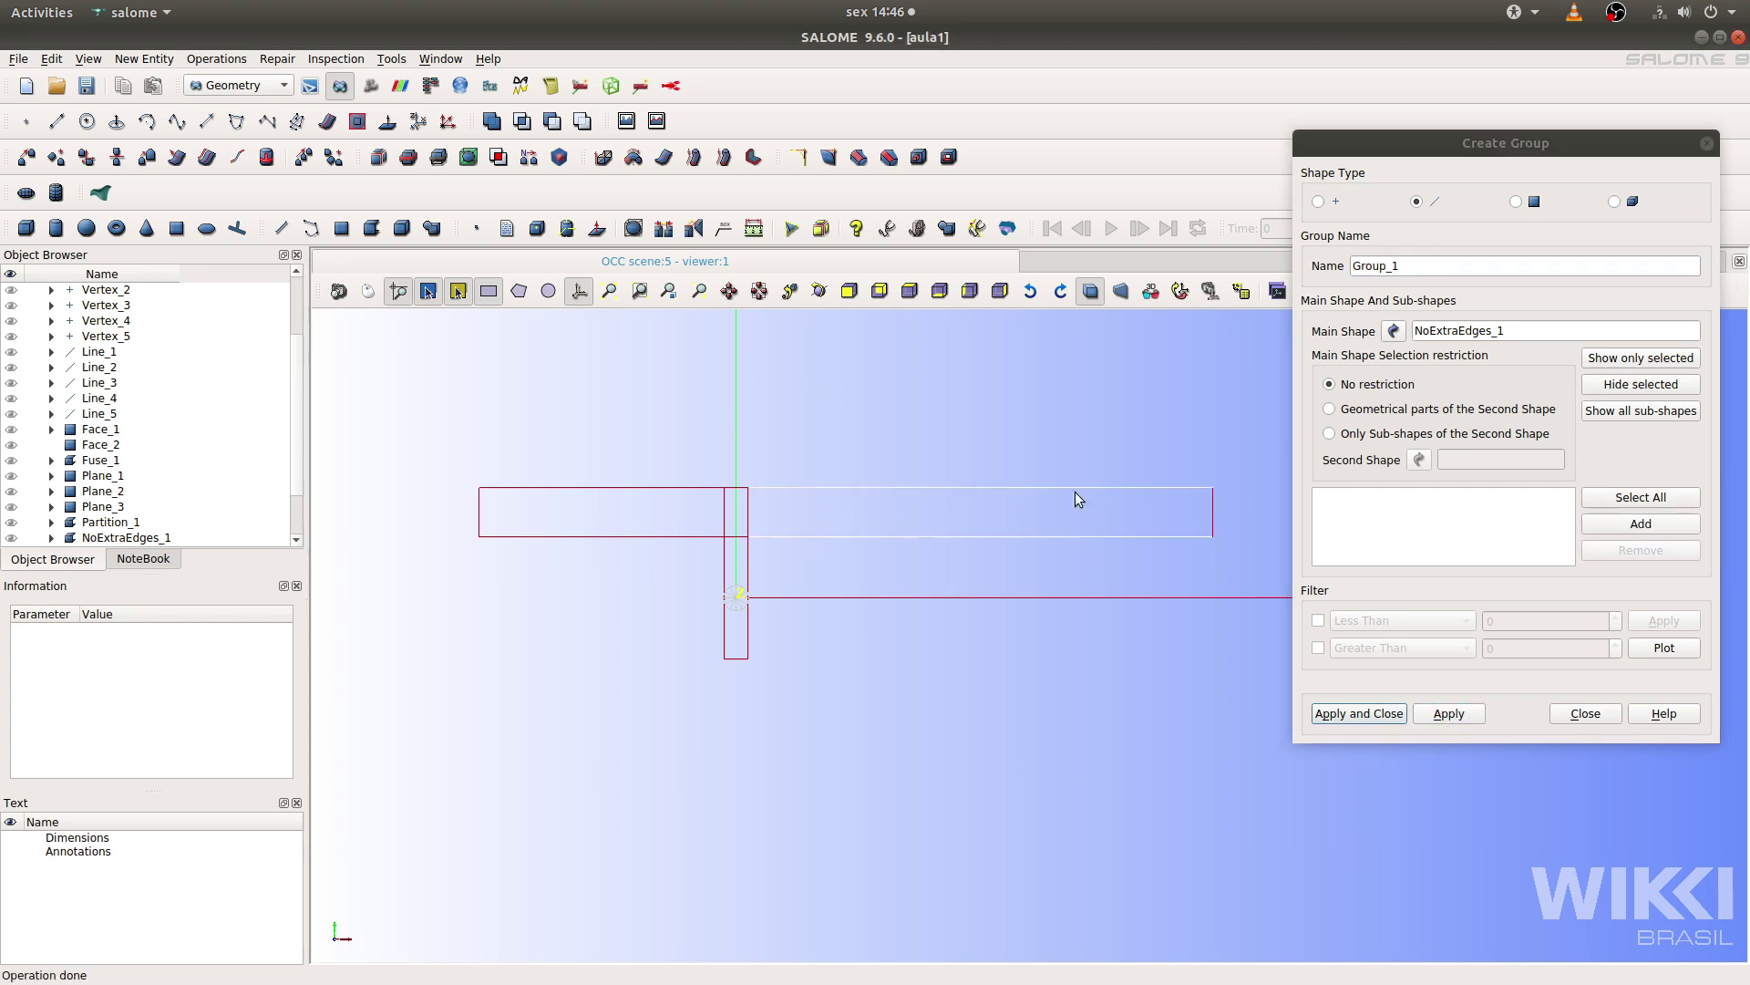
pyautogui.click(1641, 524)
pyautogui.doubleClick(1456, 264)
pyautogui.write('horizontal_direita')
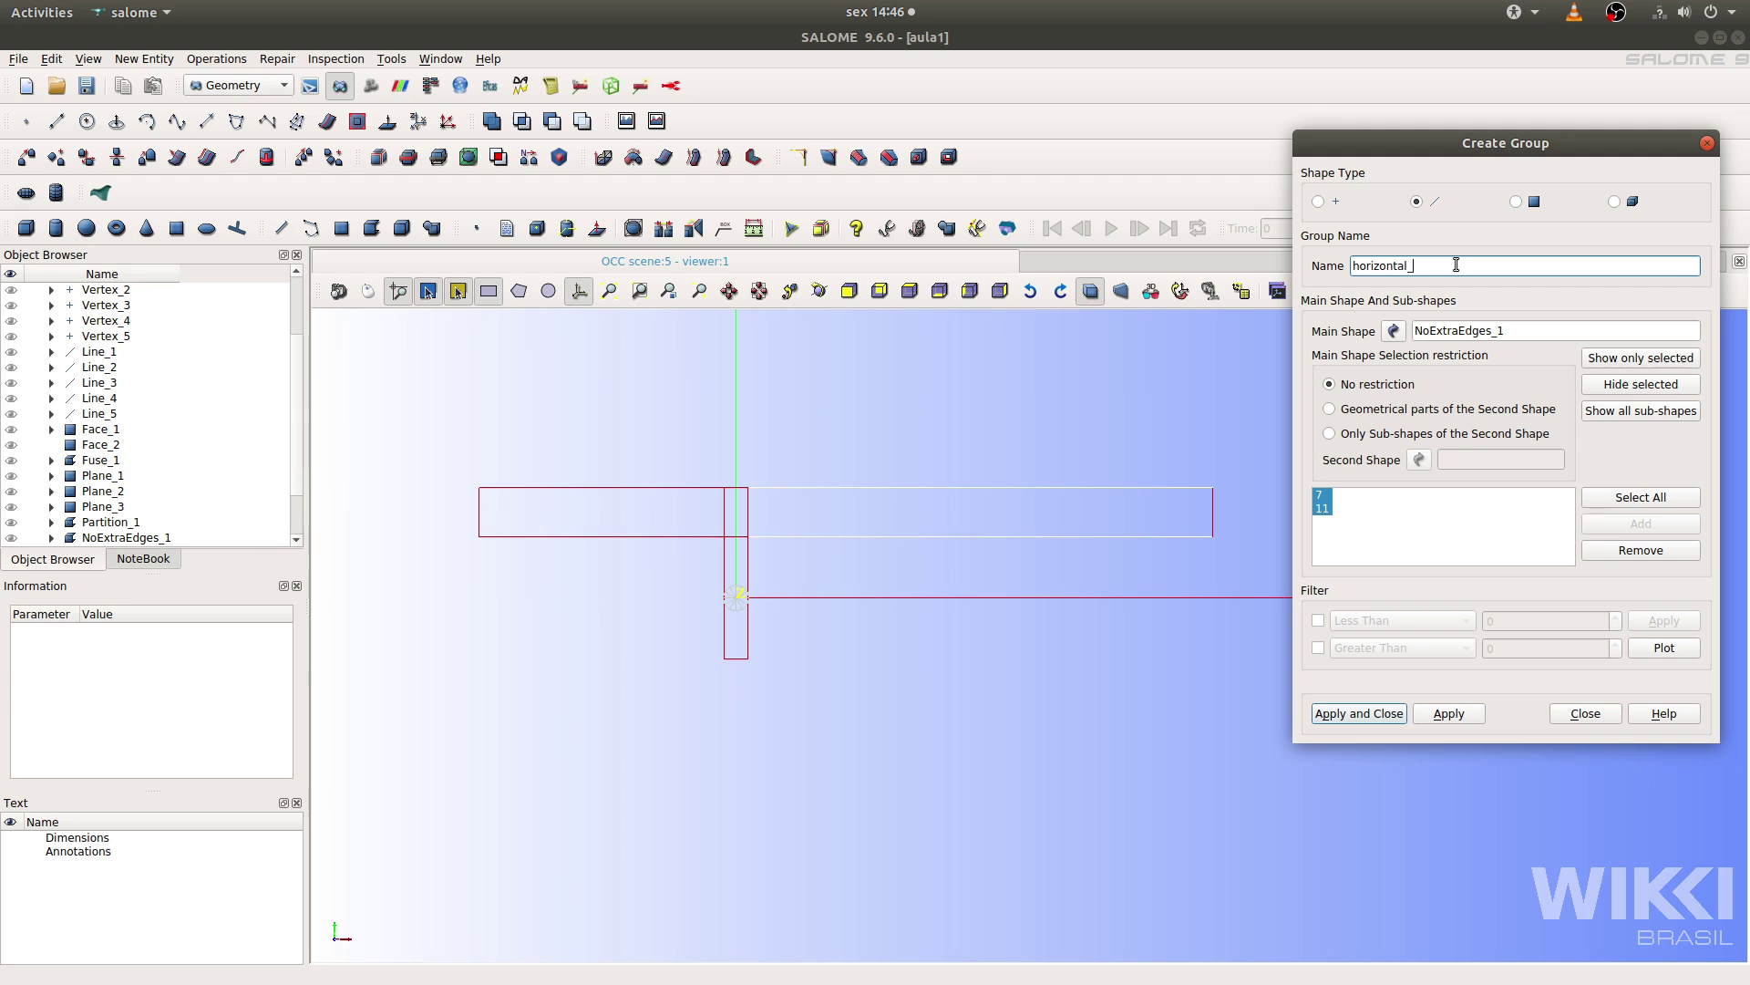
pyautogui.click(1449, 715)
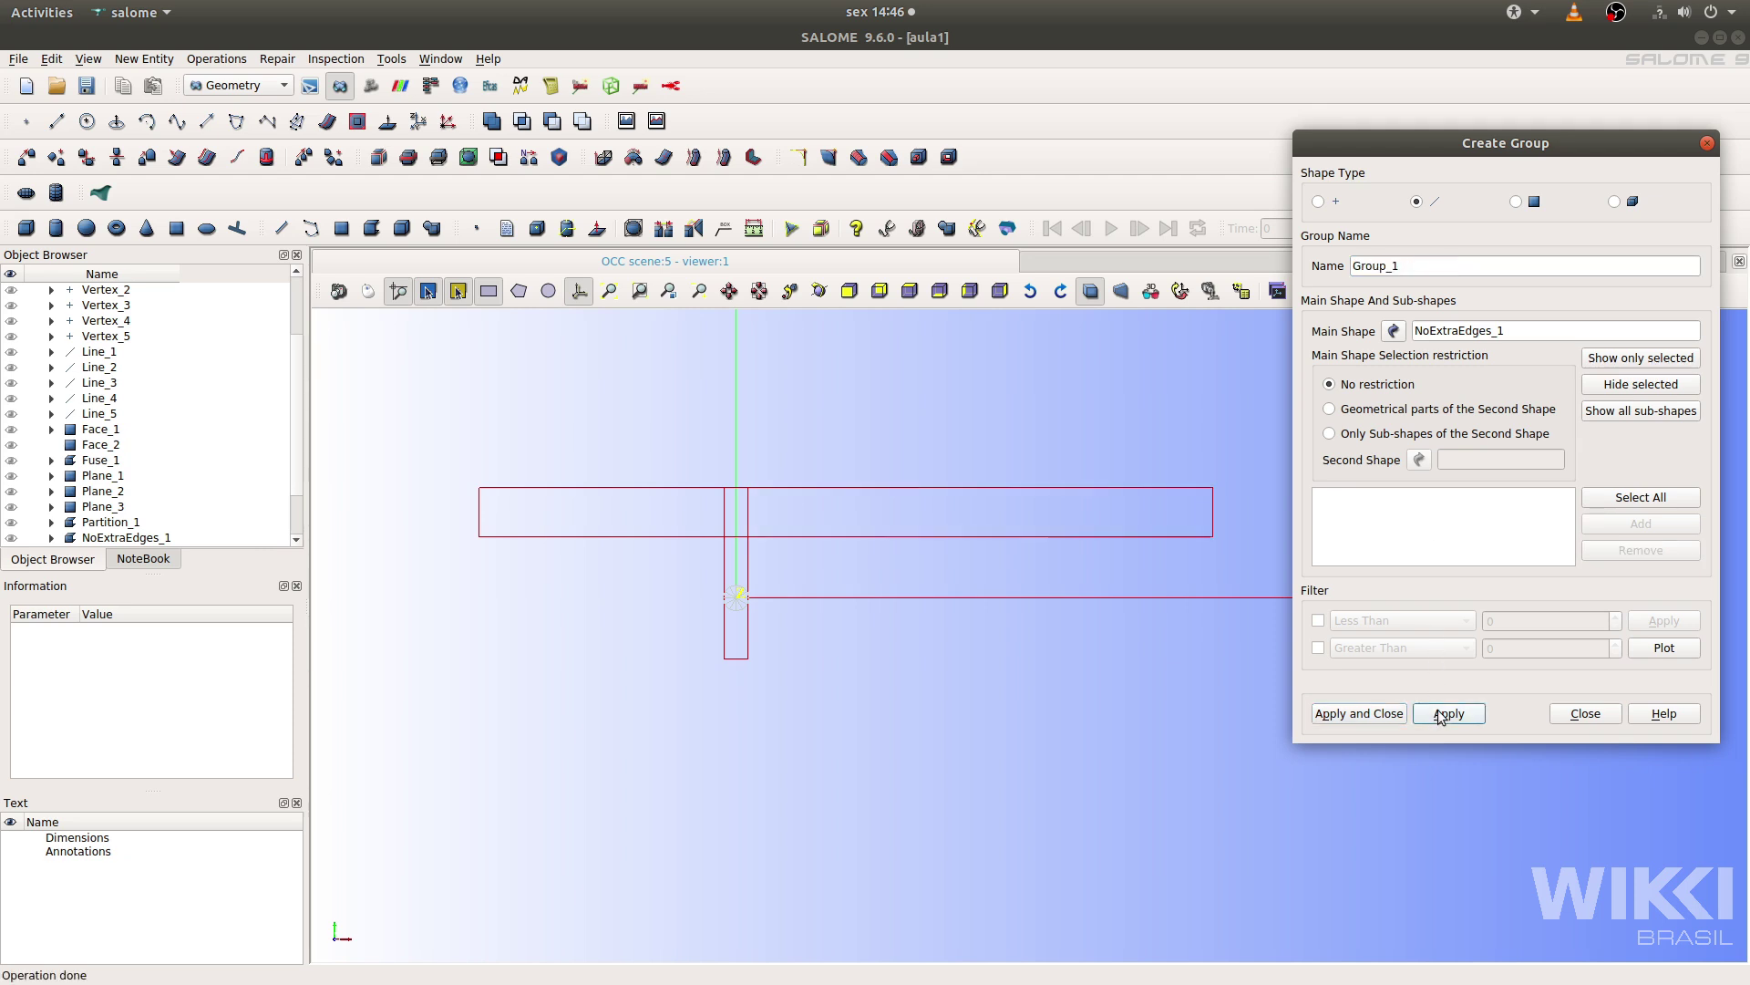
# Create the edge group vertical_baixo from the two vertical side edges of the stem.
pyautogui.click(724, 555)
pyautogui.keyDown('shift'); pyautogui.click(749, 551); pyautogui.keyUp('shift')
pyautogui.click(1641, 523)
pyautogui.doubleClick(1419, 264)
pyautogui.write('v')
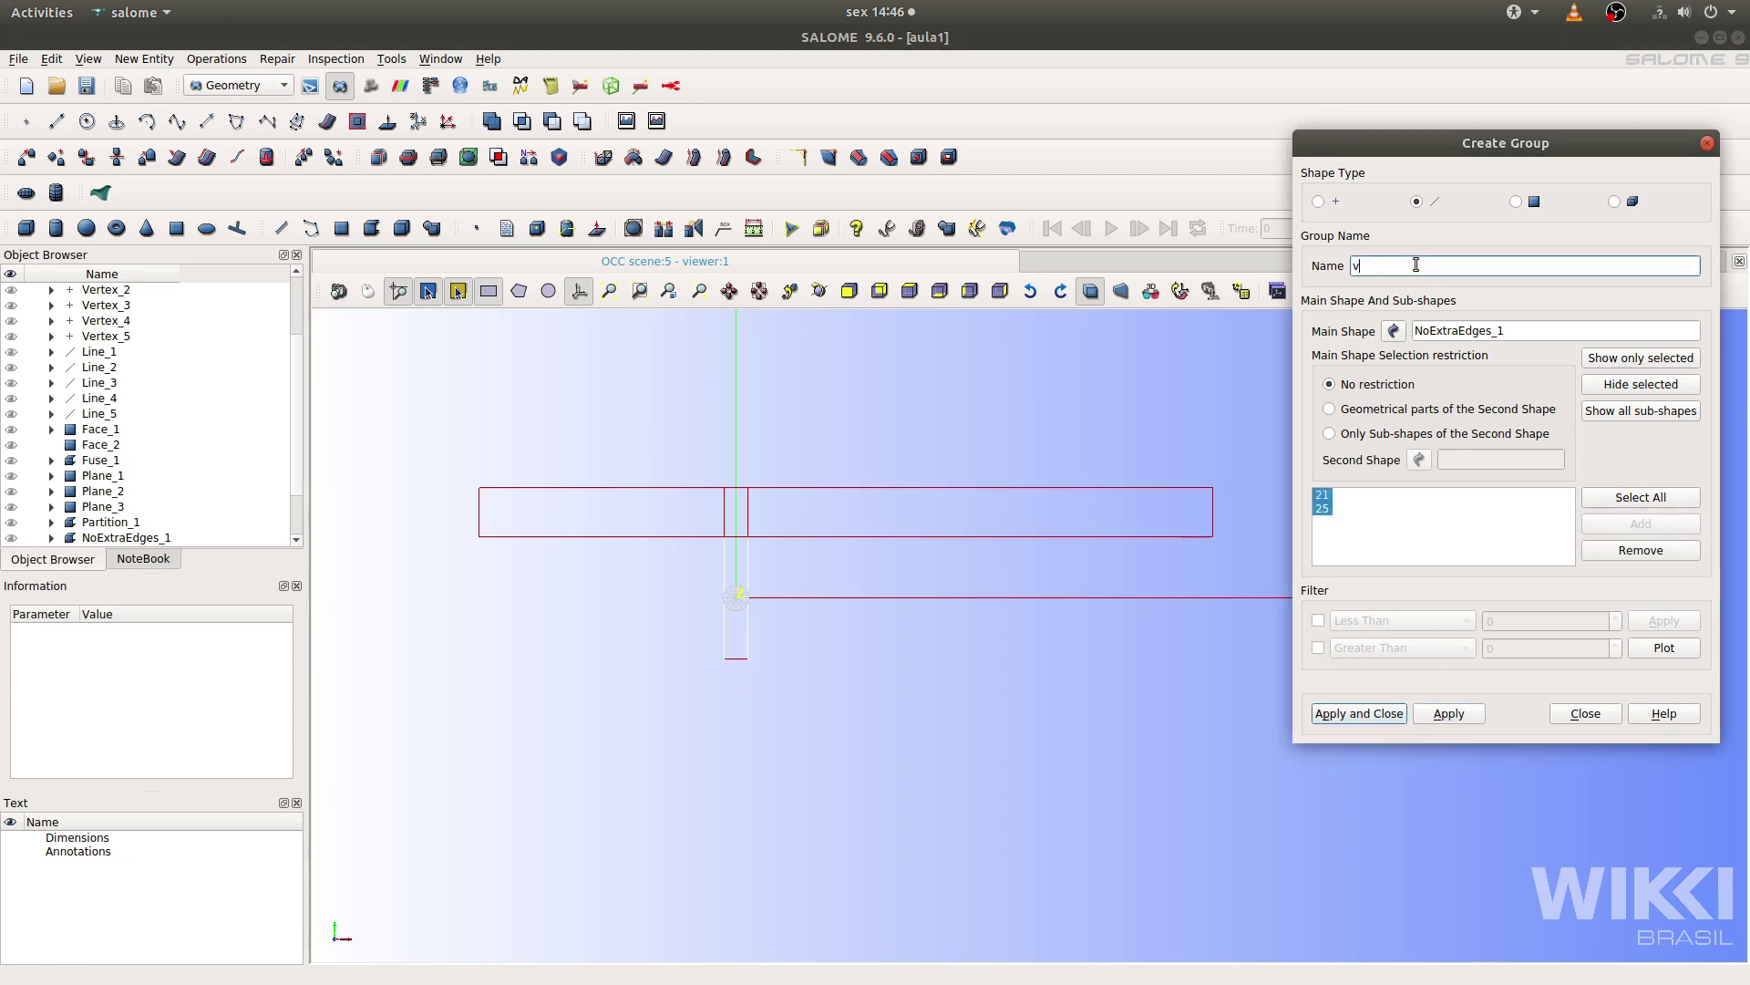
pyautogui.write('ertical_baixo')
pyautogui.click(1448, 712)
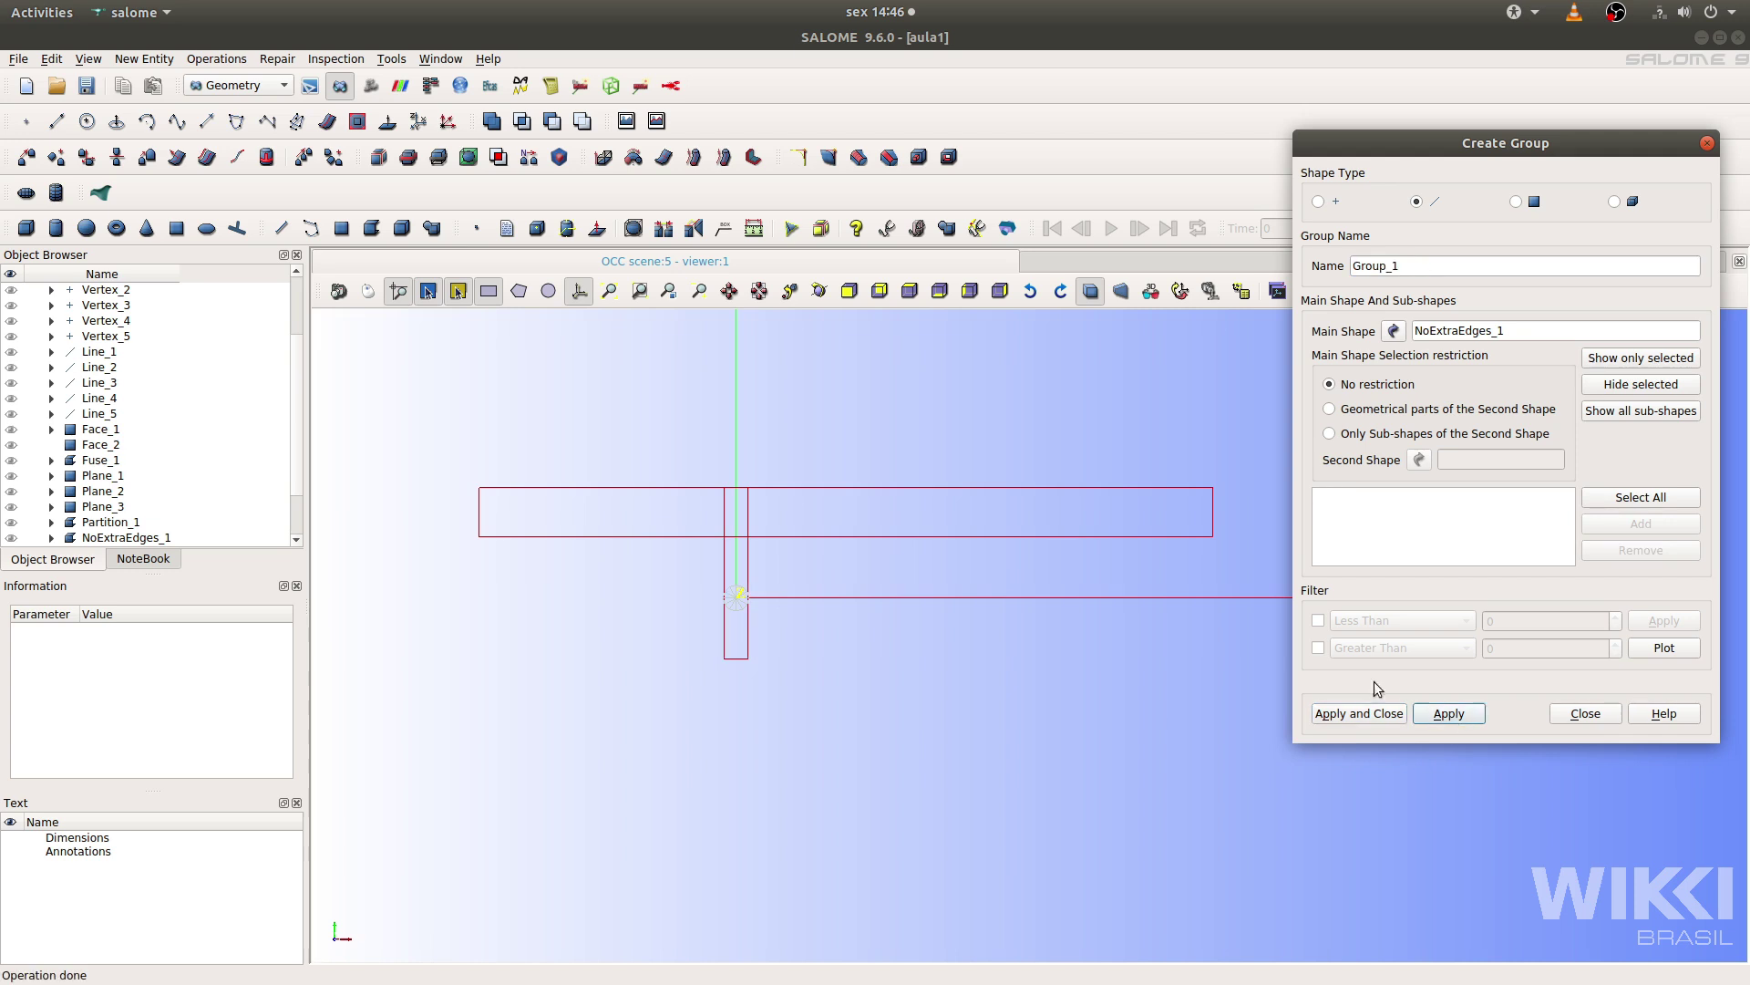
# Create the edge group horizontal_centro from the three short horizontal edges at the bar's top, the junction and the stem's bottom, and finish creating groups.
pyautogui.click(736, 653)
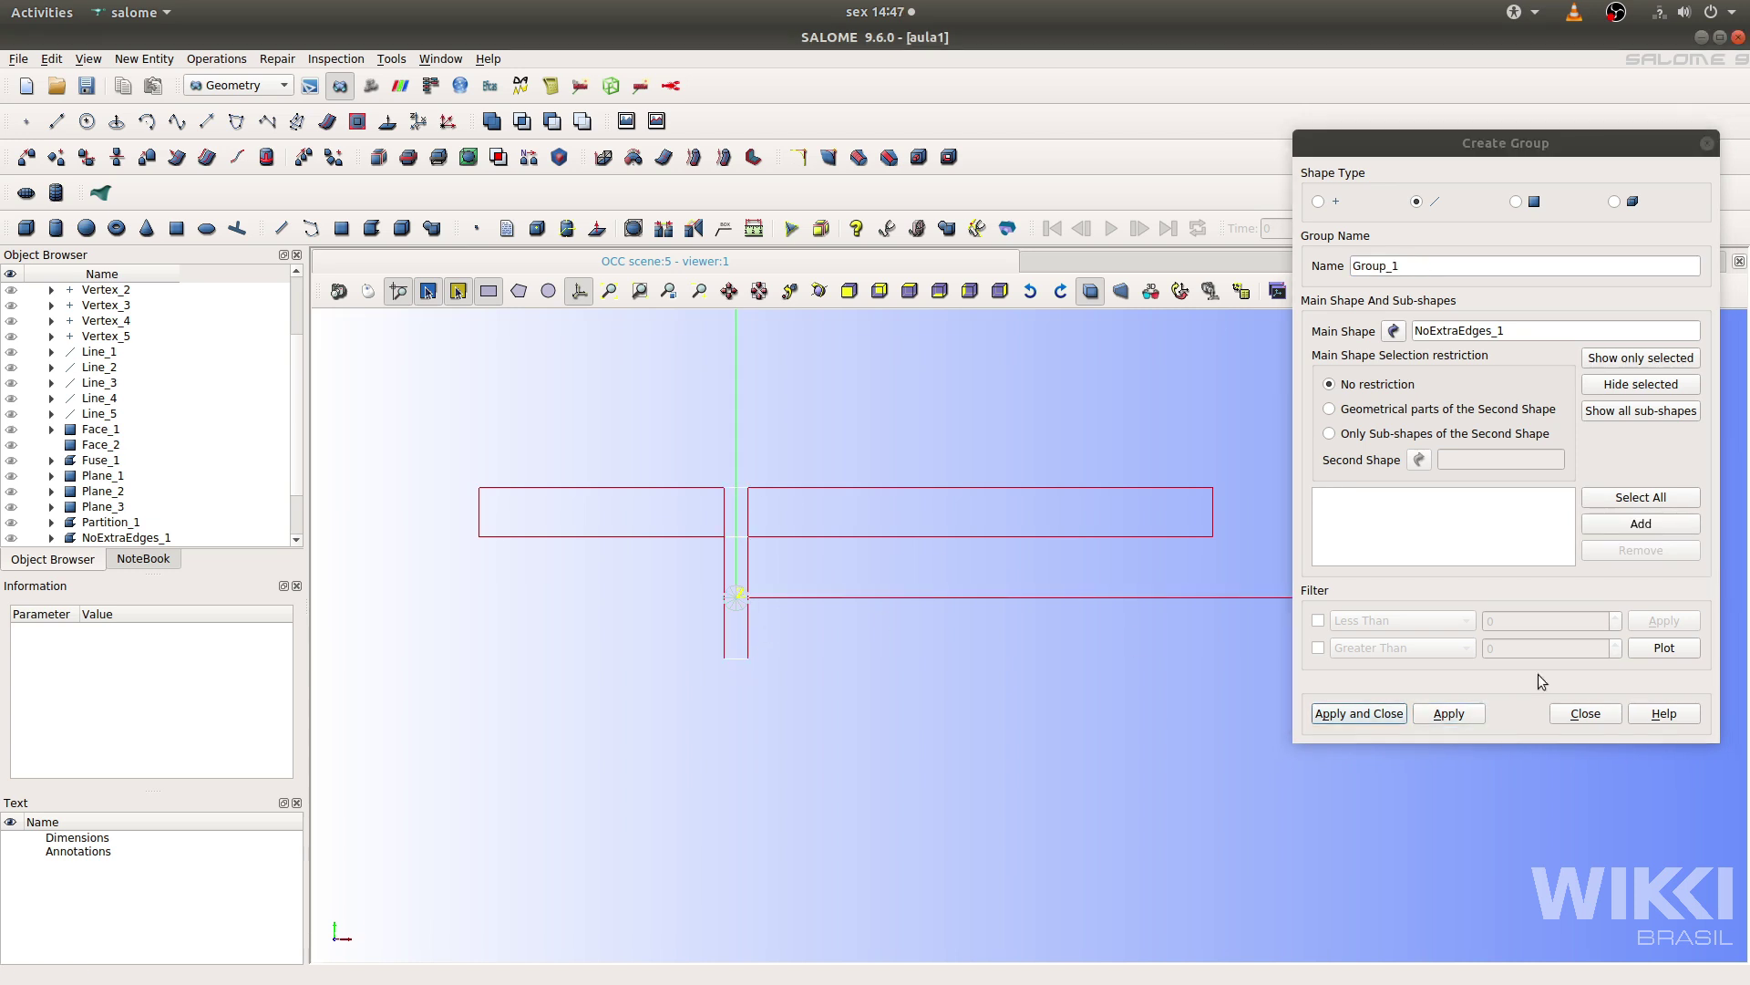
pyautogui.click(1641, 524)
pyautogui.doubleClick(1424, 265)
pyautogui.write('horizontal_centro')
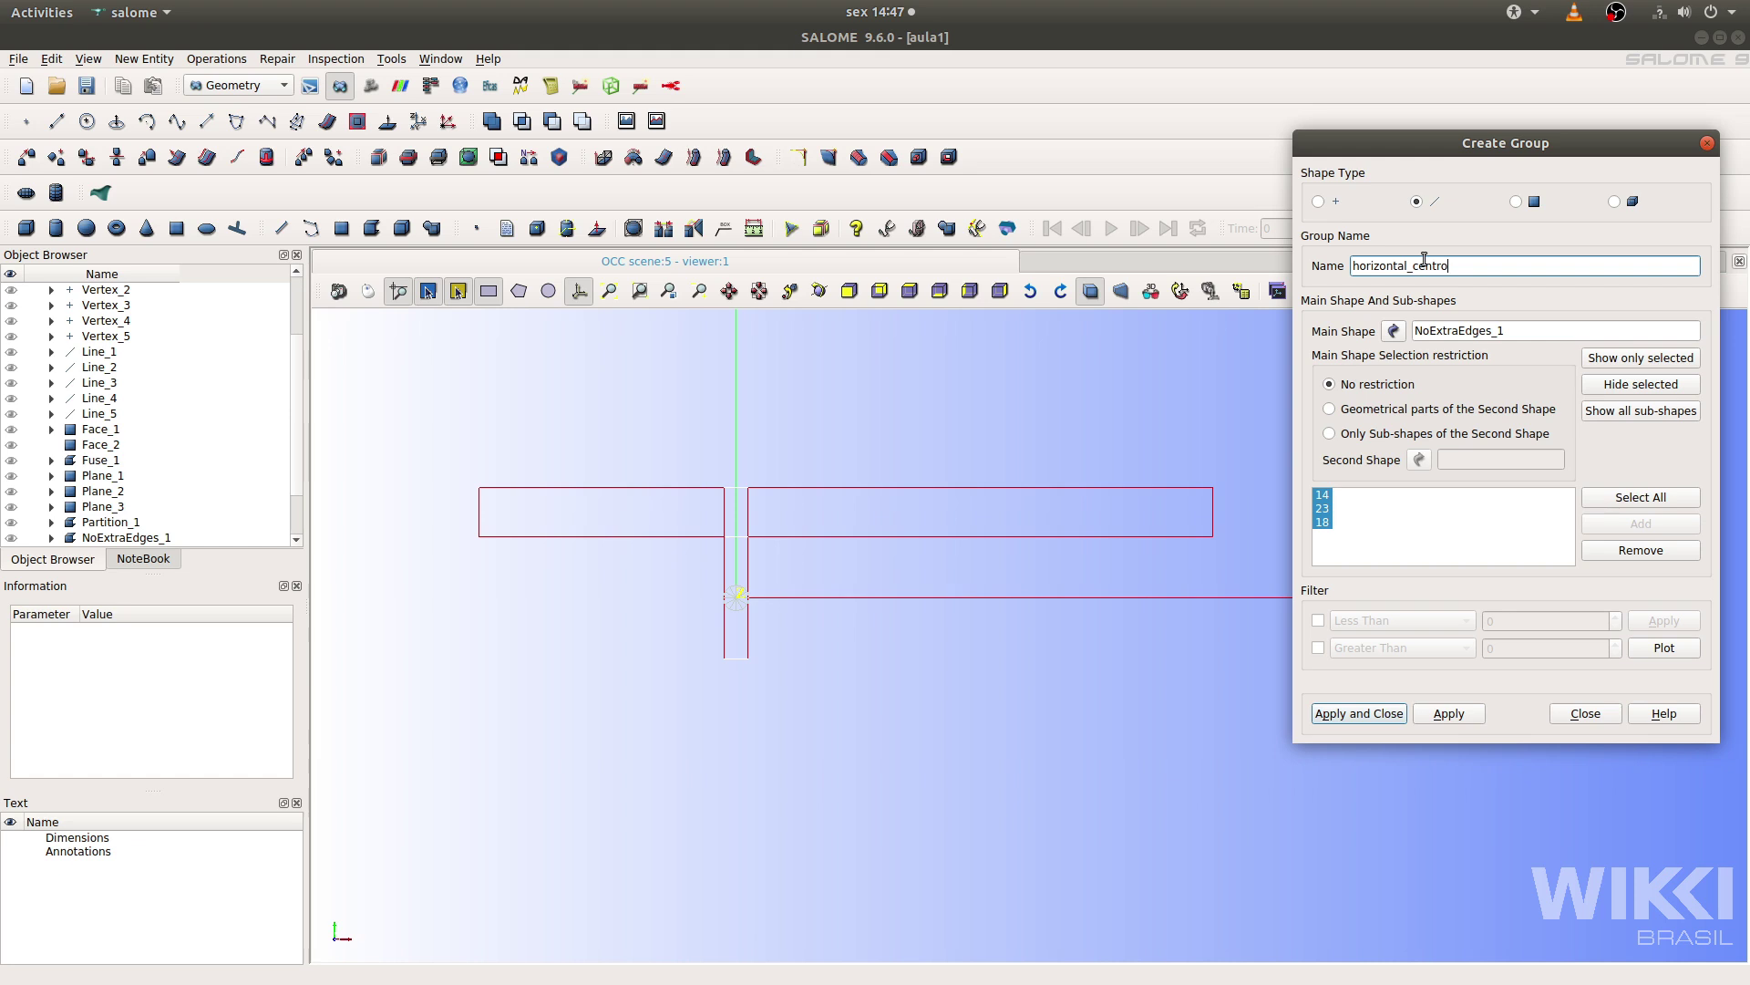
pyautogui.click(1359, 713)
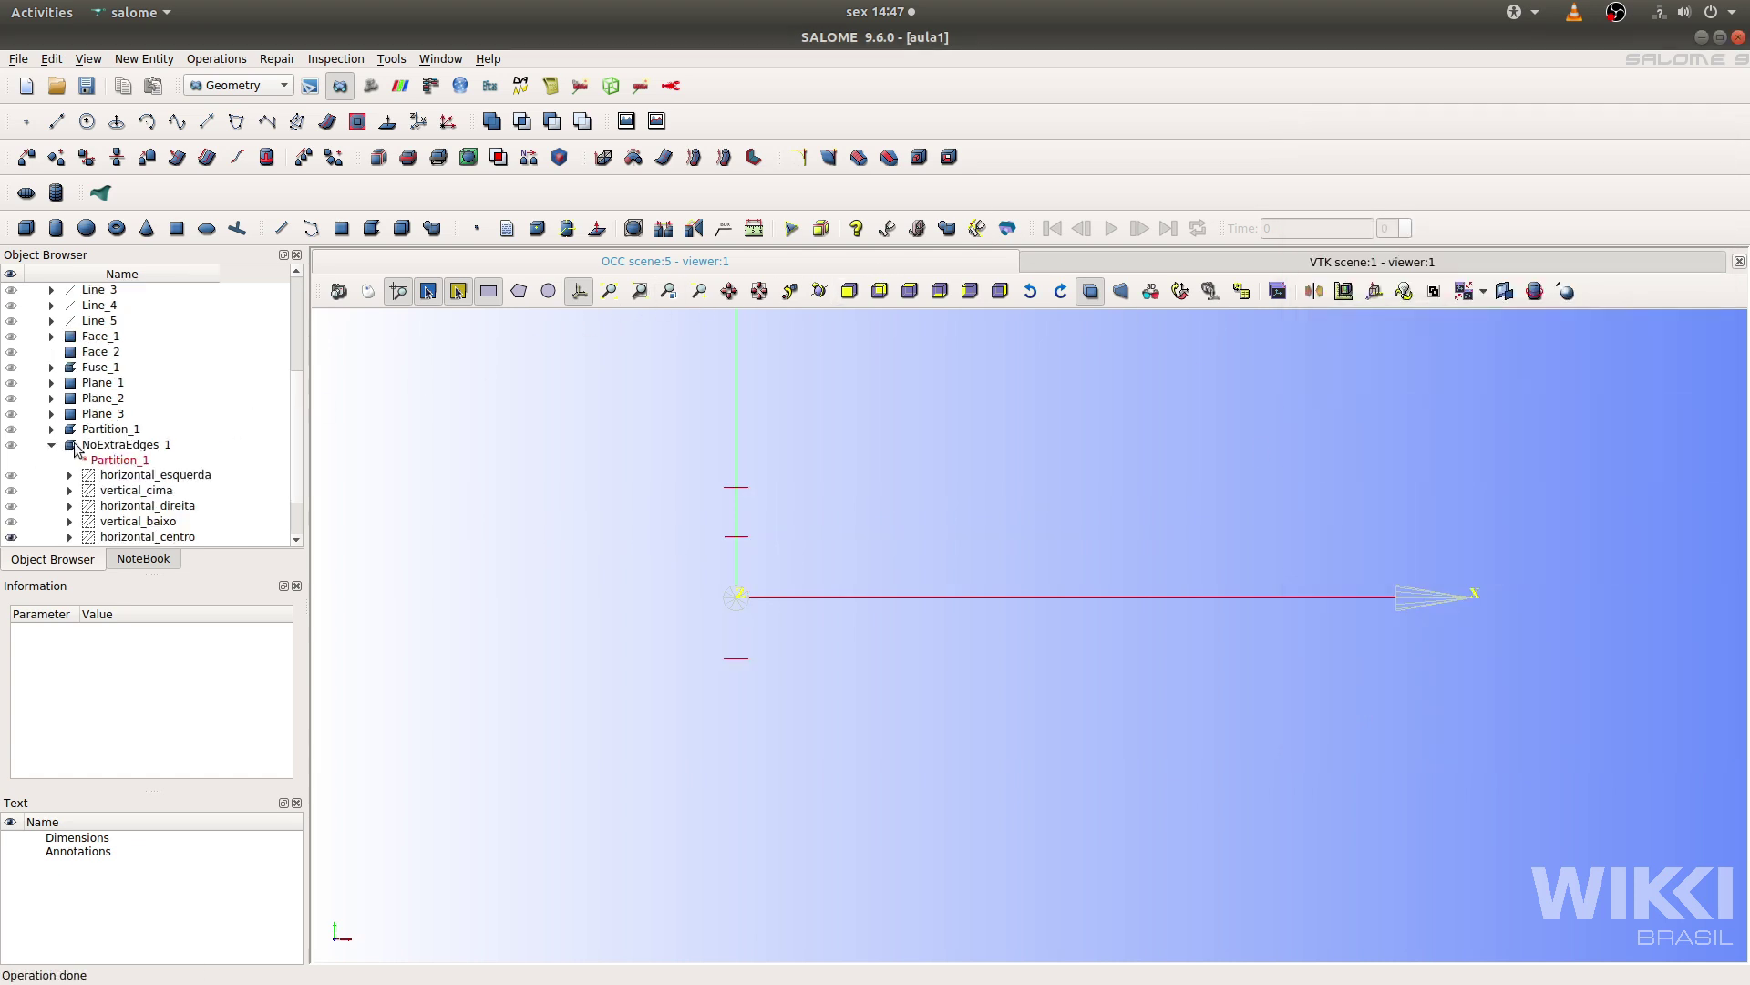
# Show only the five edge groups of NoExtraEdges_1, from horizontal_esquerda to horizontal_centro, in the geometry viewer.
pyautogui.scroll(-2, 76, 448)
pyautogui.click(117, 414)
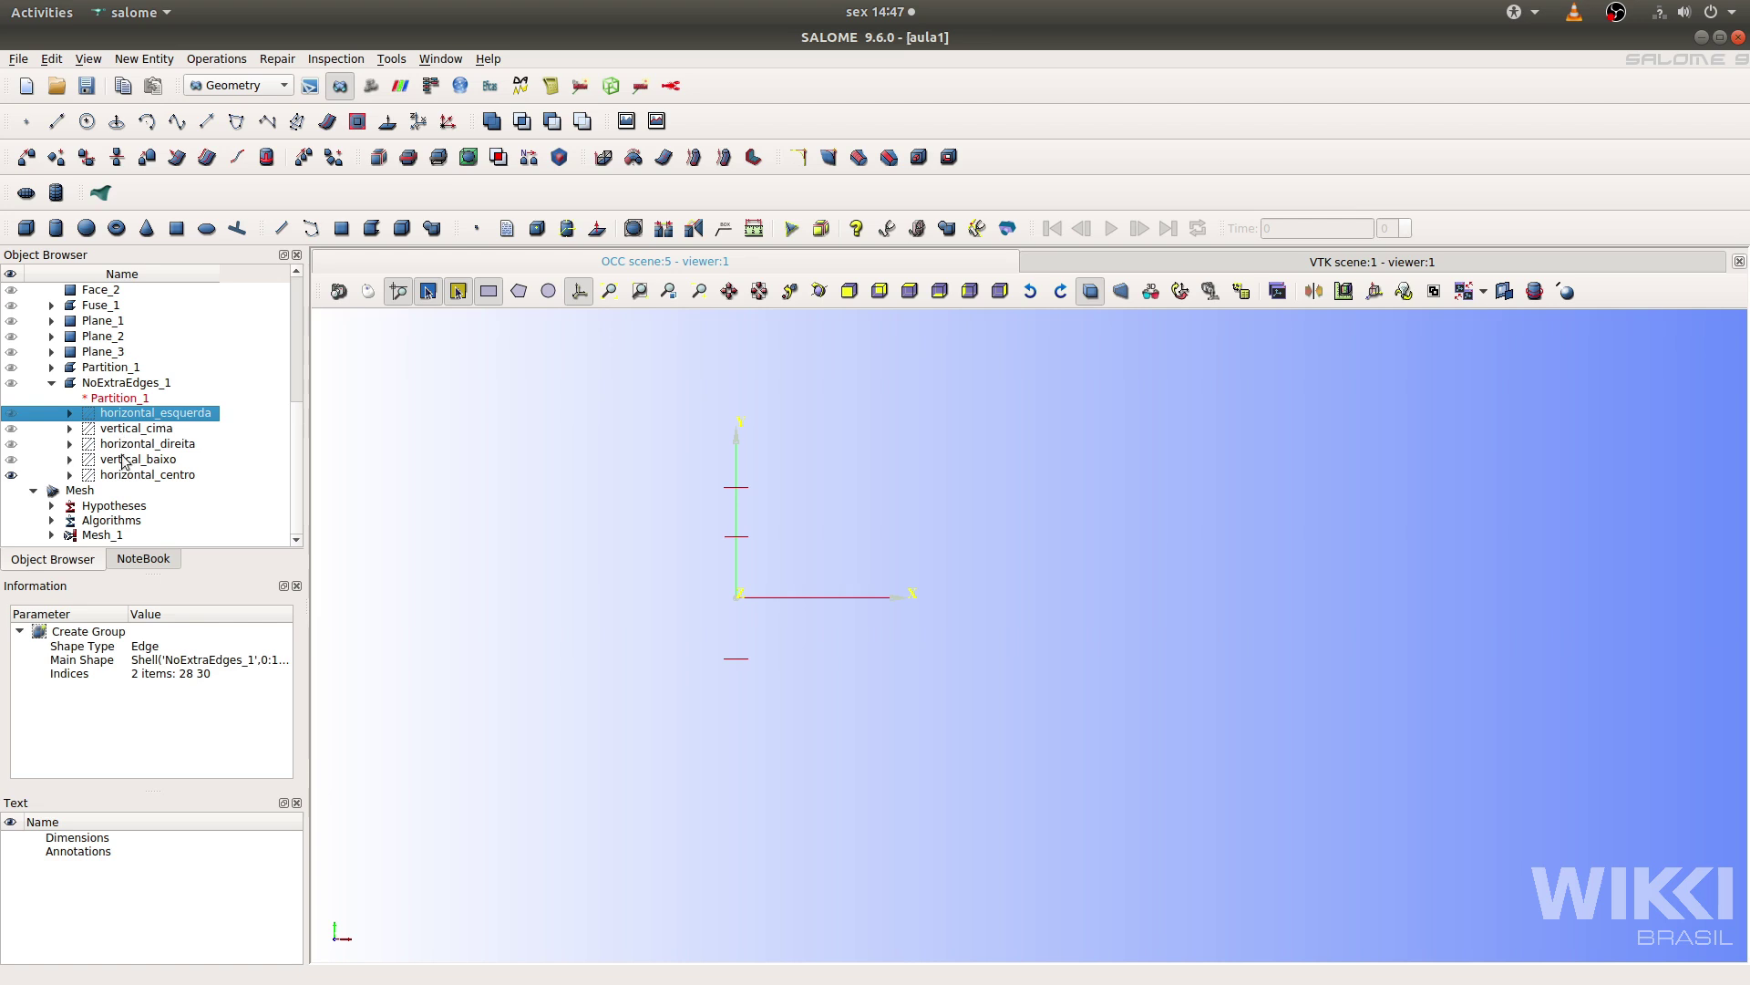
pyautogui.keyDown('shift'); pyautogui.click(116, 476); pyautogui.keyUp('shift')
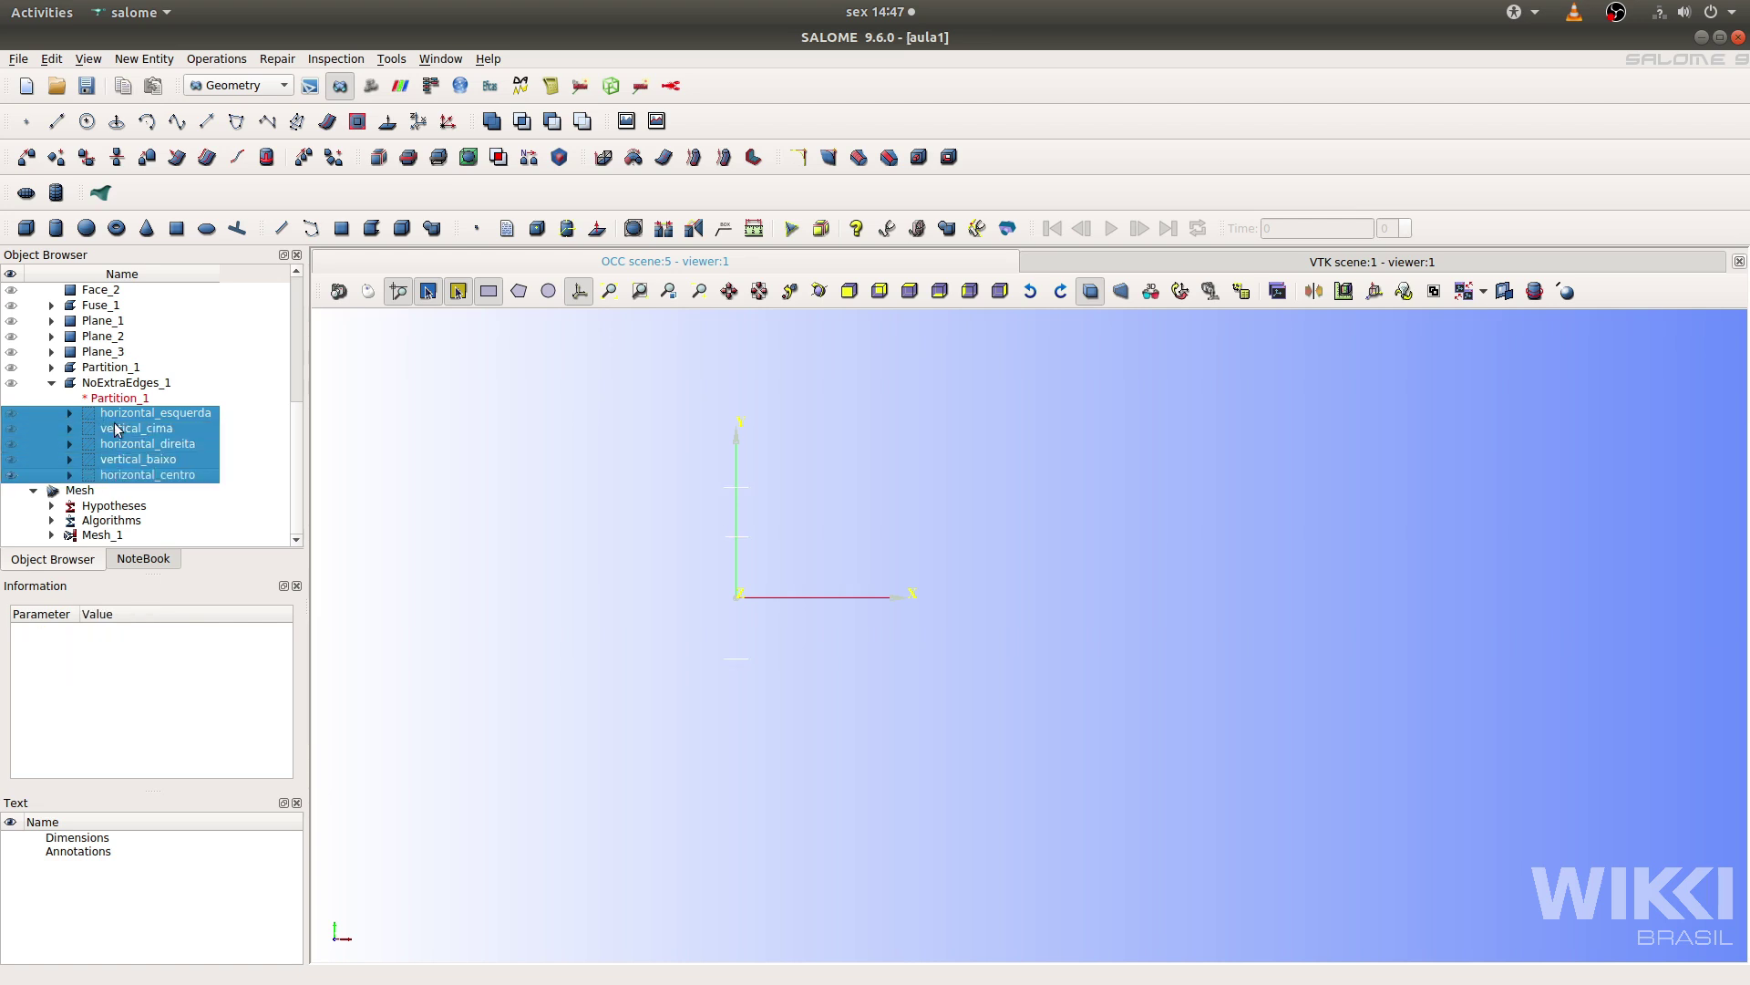
pyautogui.rightClick(113, 429)
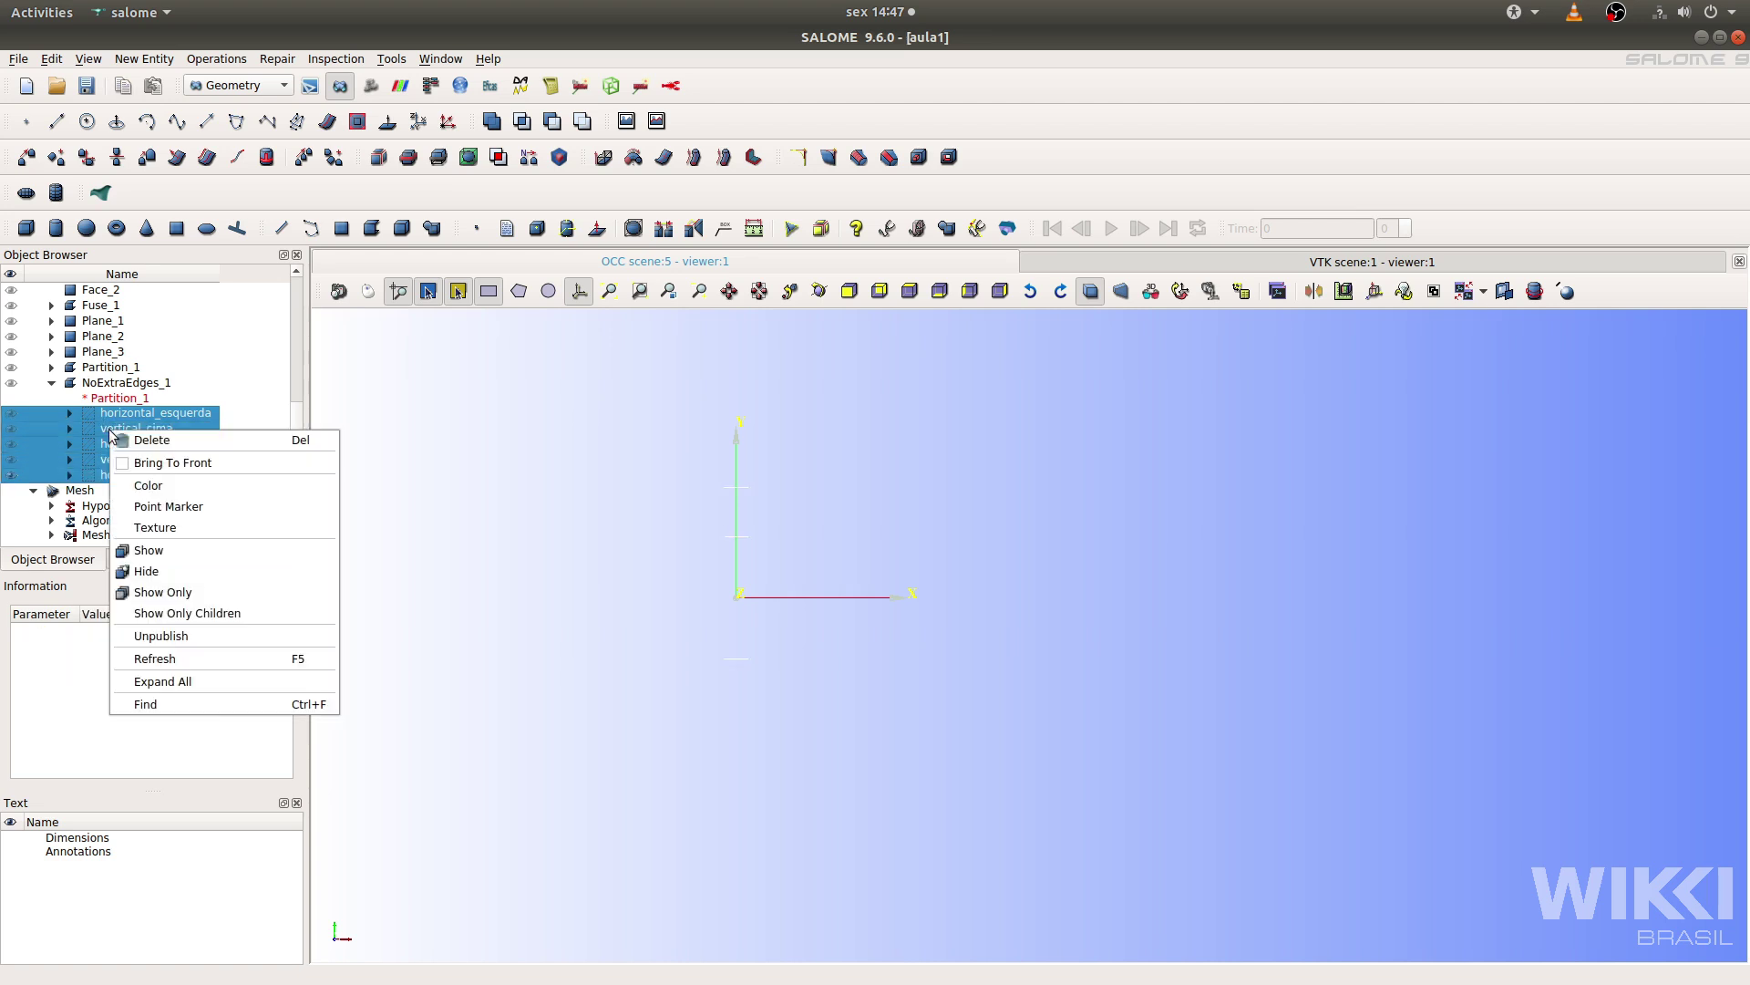
pyautogui.click(159, 590)
pyautogui.keyDown('ctrl'); pyautogui.moveTo(660, 578); pyautogui.dragTo(766, 569, button='middle'); pyautogui.keyUp('ctrl')
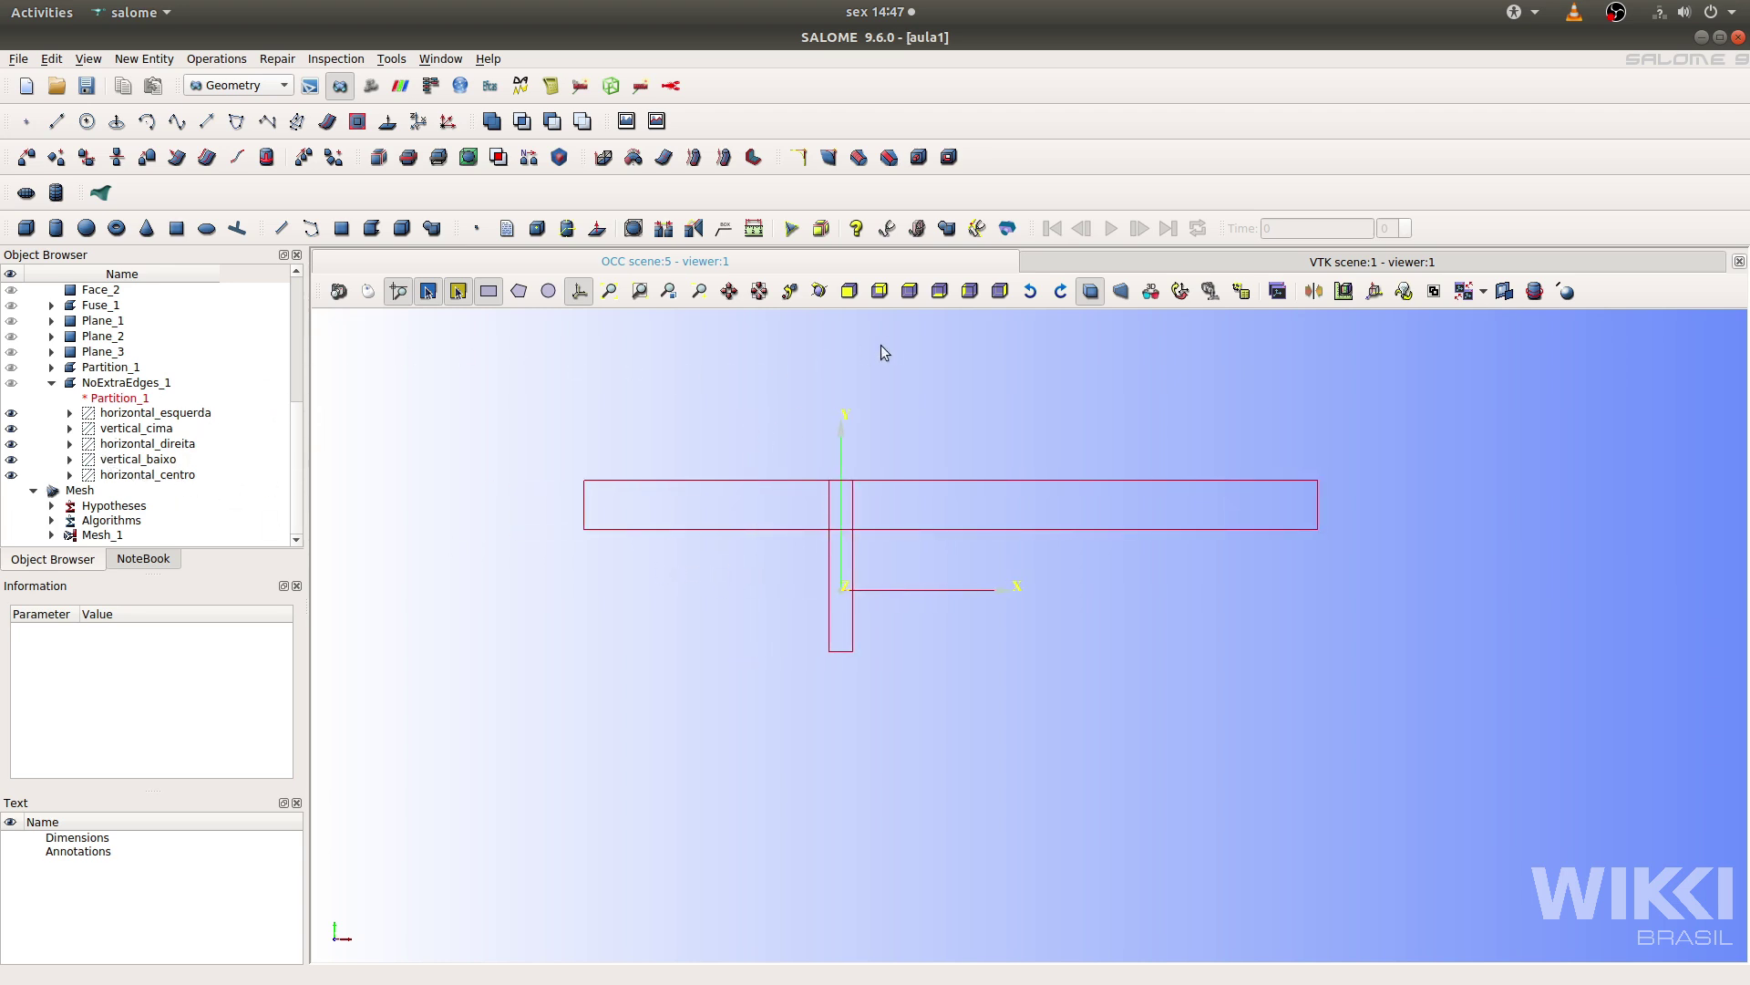
pyautogui.click(916, 297)
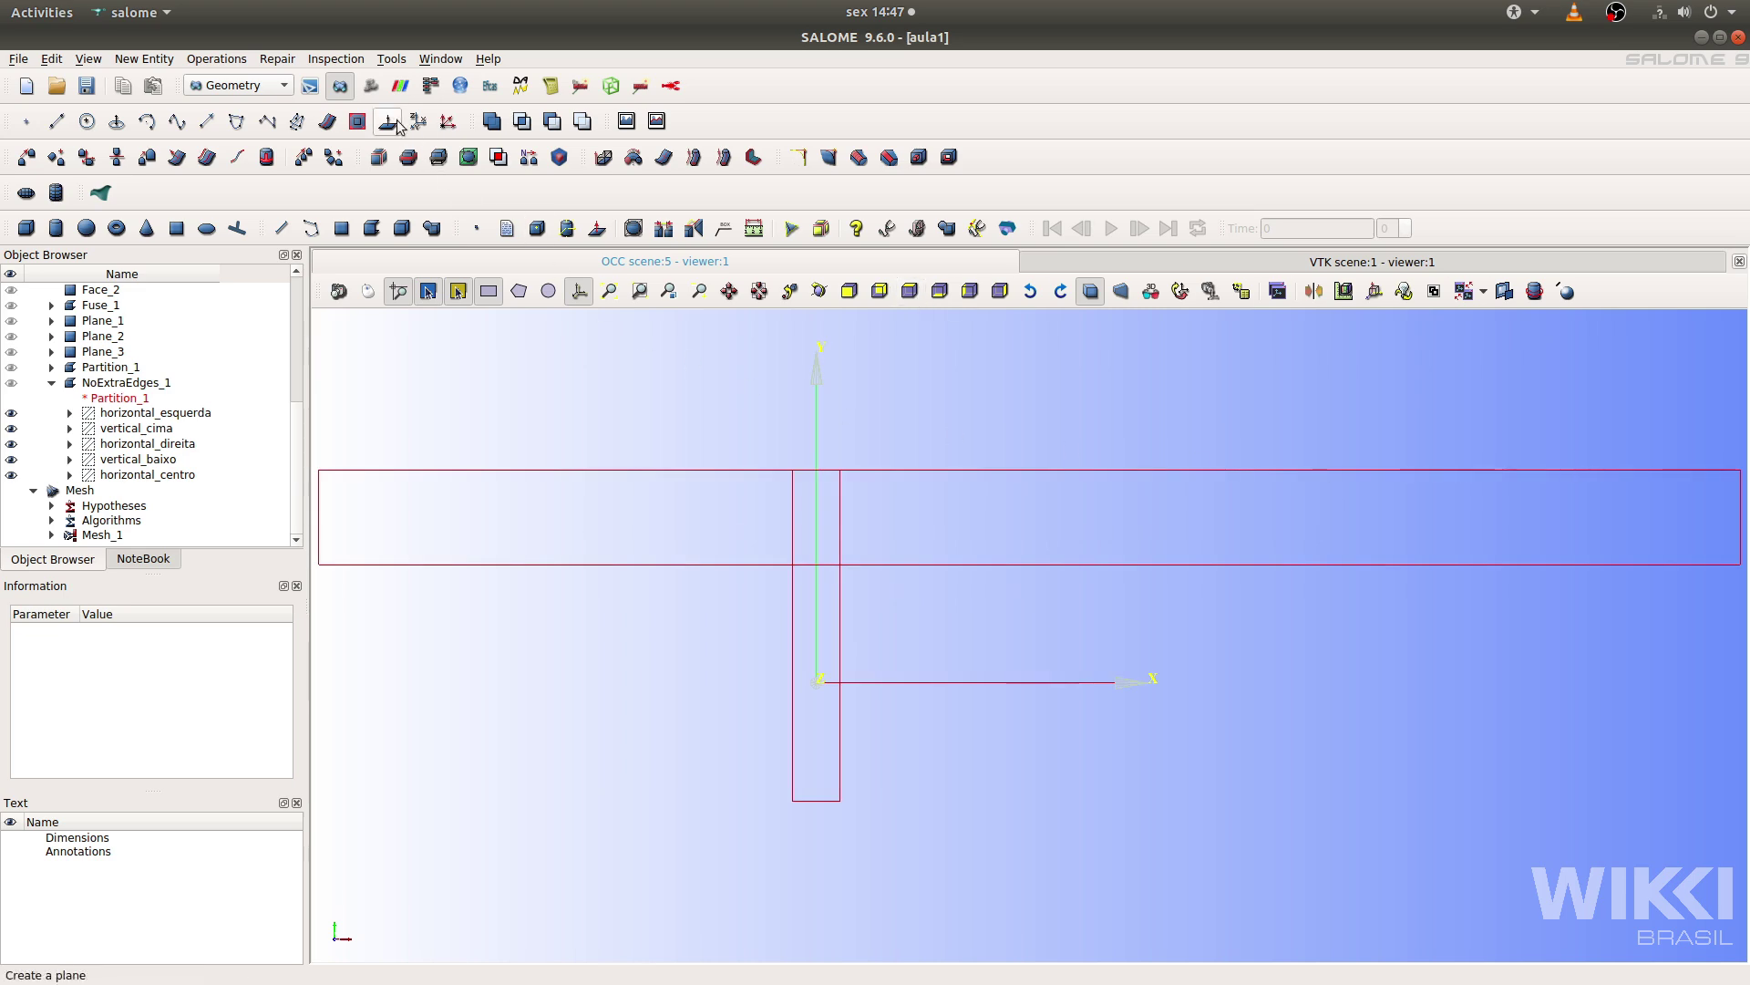
# Switch to the Mesh module and hide Mesh_1 in the viewer.
pyautogui.click(371, 86)
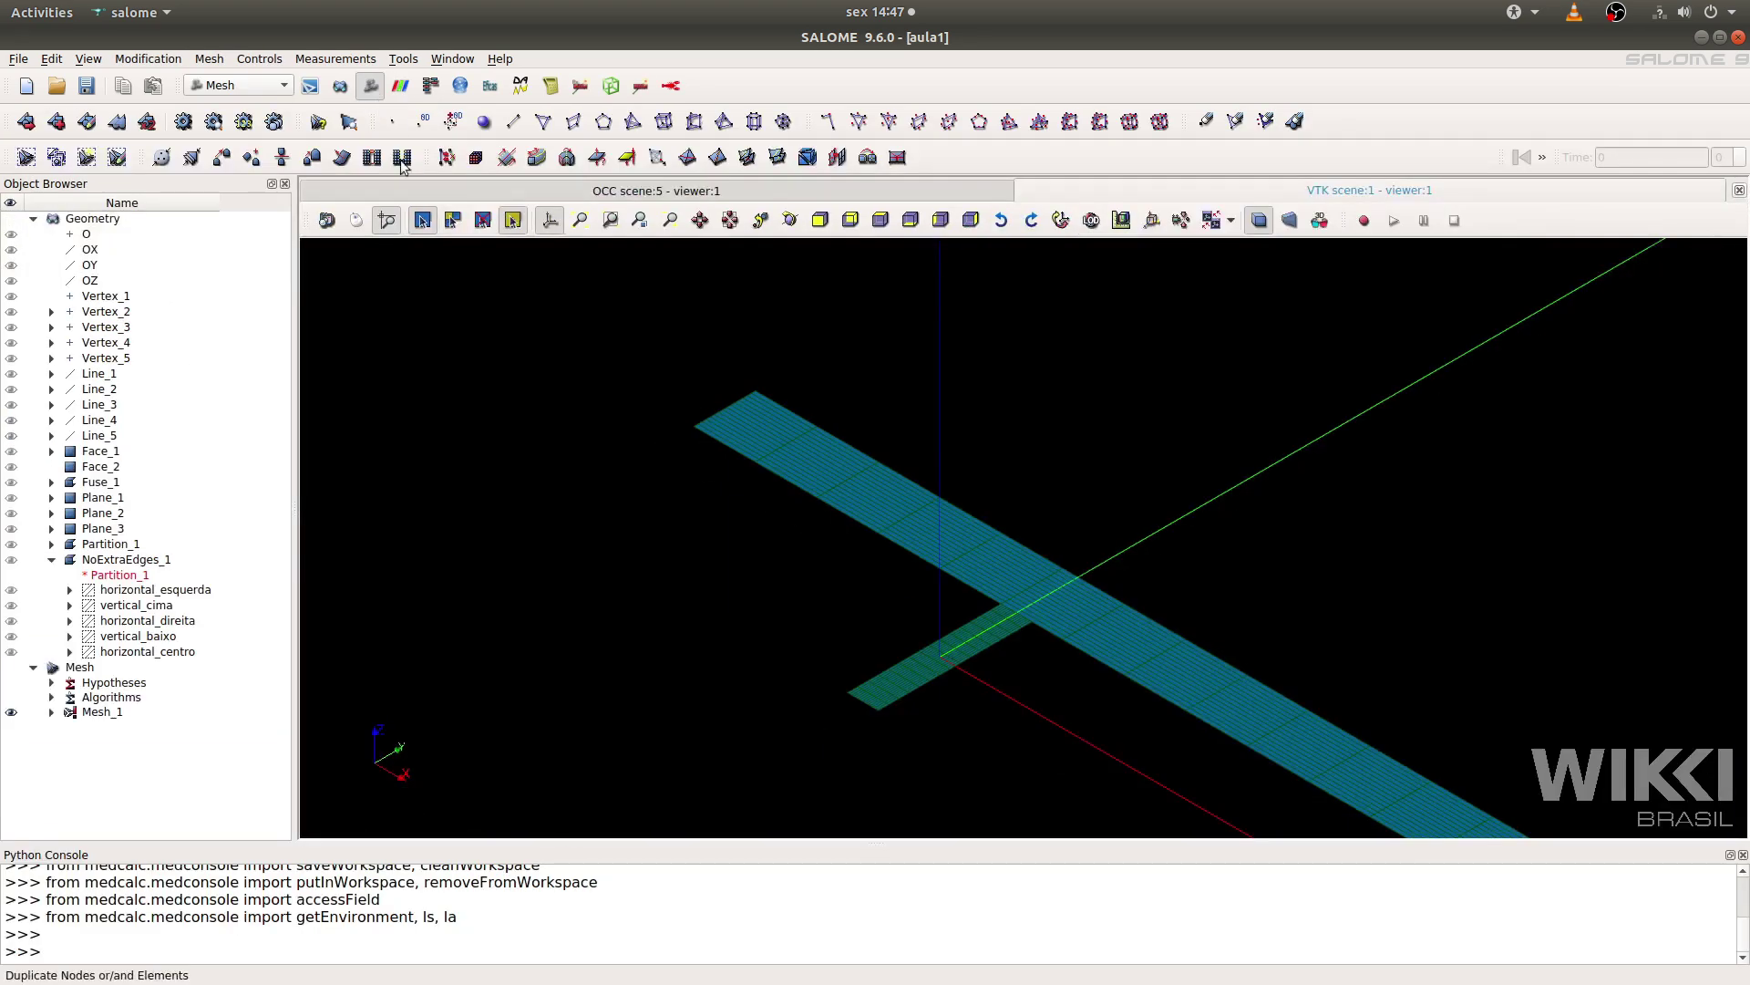
pyautogui.scroll(-3, 572, 317)
pyautogui.keyDown('ctrl'); pyautogui.moveTo(1017, 444); pyautogui.dragTo(754, 254, button='middle'); pyautogui.keyUp('ctrl')
pyautogui.keyDown('ctrl'); pyautogui.moveTo(703, 388); pyautogui.dragTo(867, 520, button='middle'); pyautogui.keyUp('ctrl')
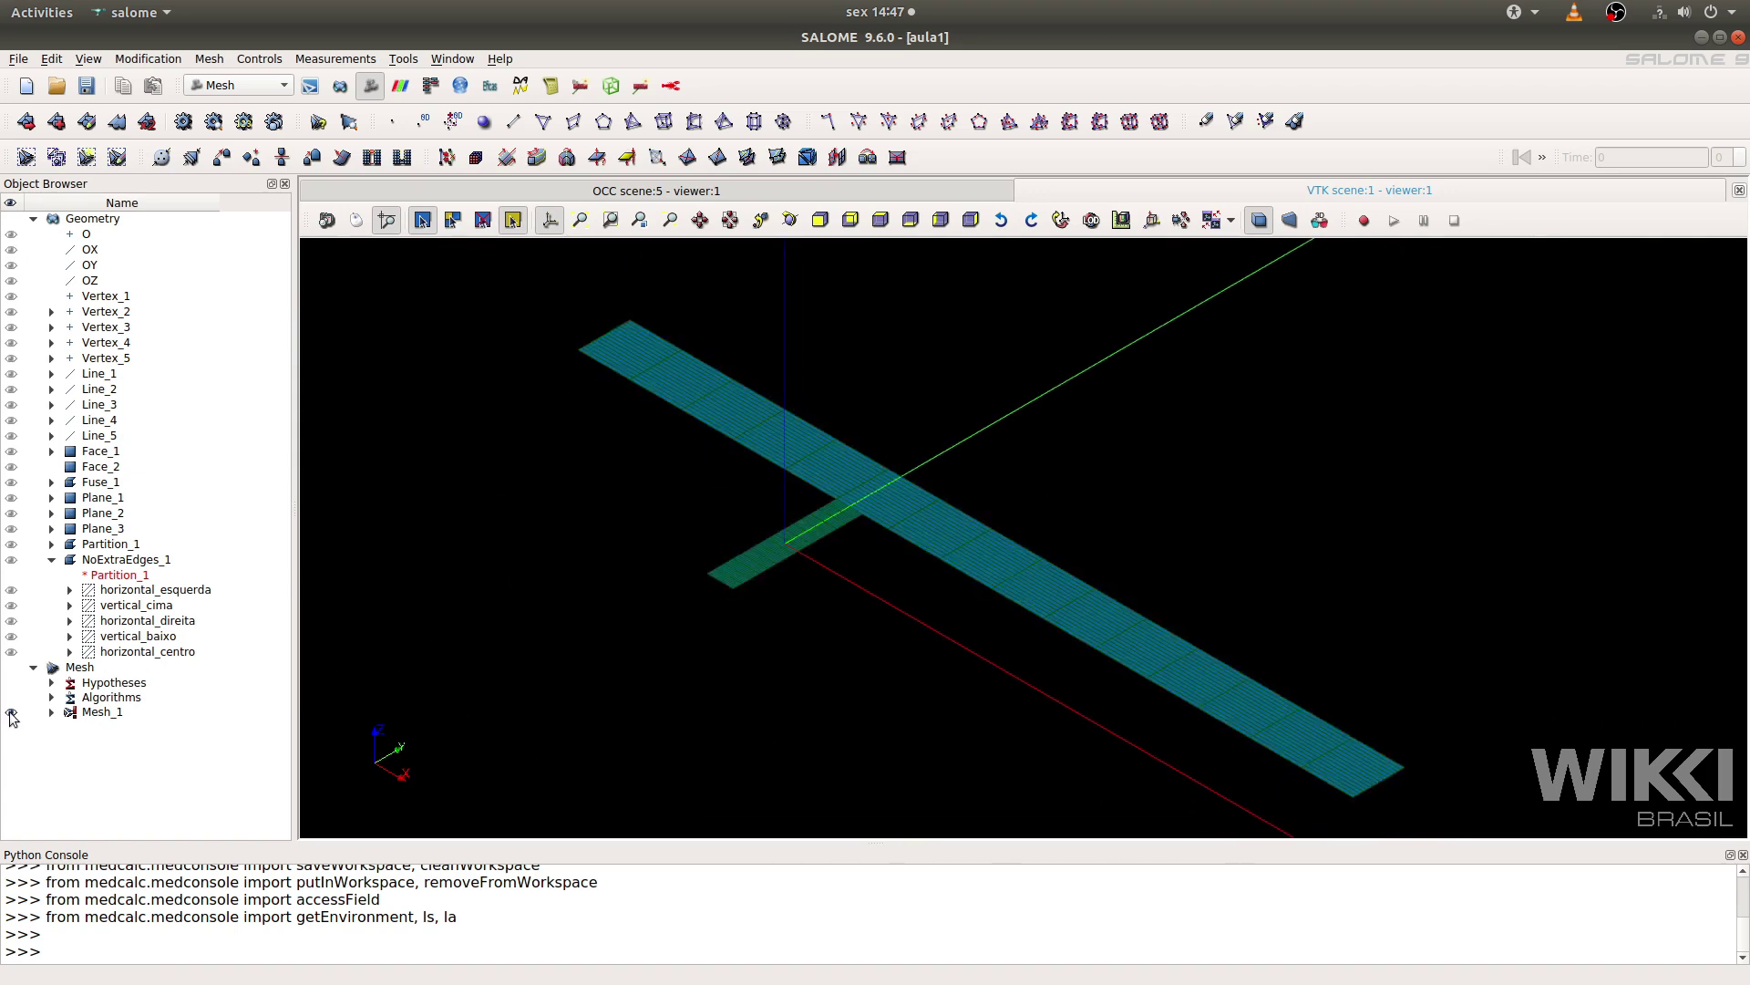
pyautogui.click(12, 714)
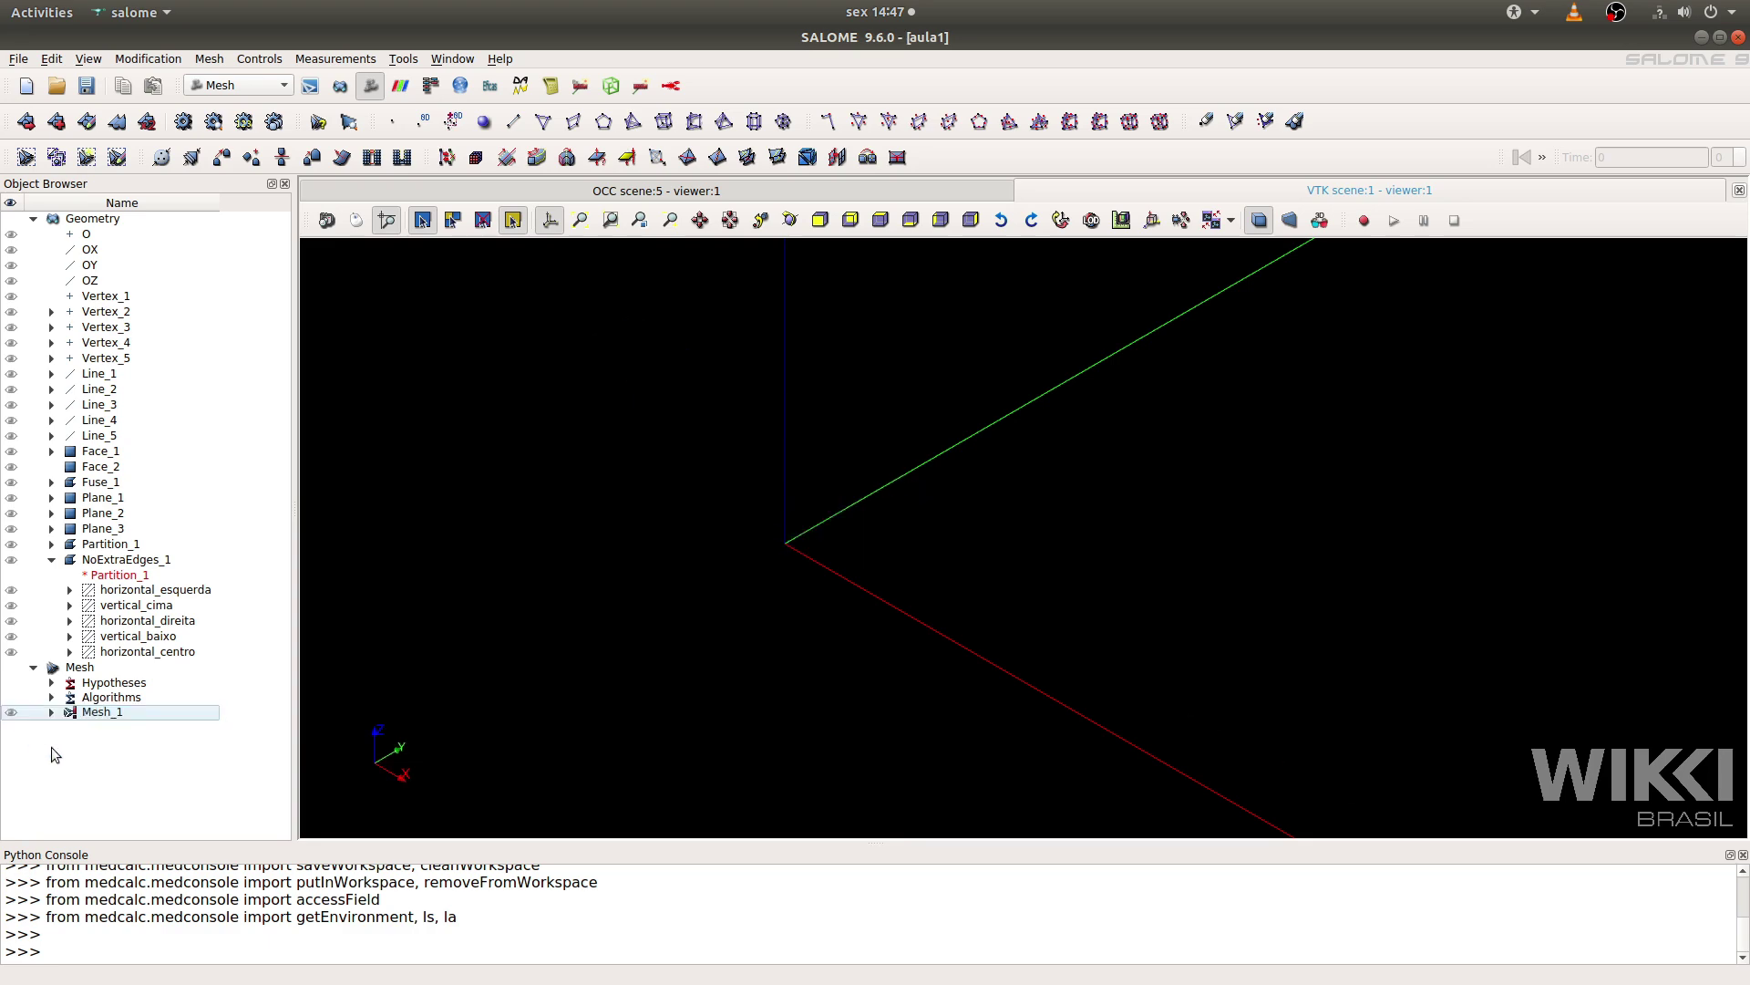
# Create Mesh_2 on NoExtraEdges_1 with the automatic hypothesis set 2D: Mapped Quadrangulation, and compute it.
pyautogui.click(91, 560)
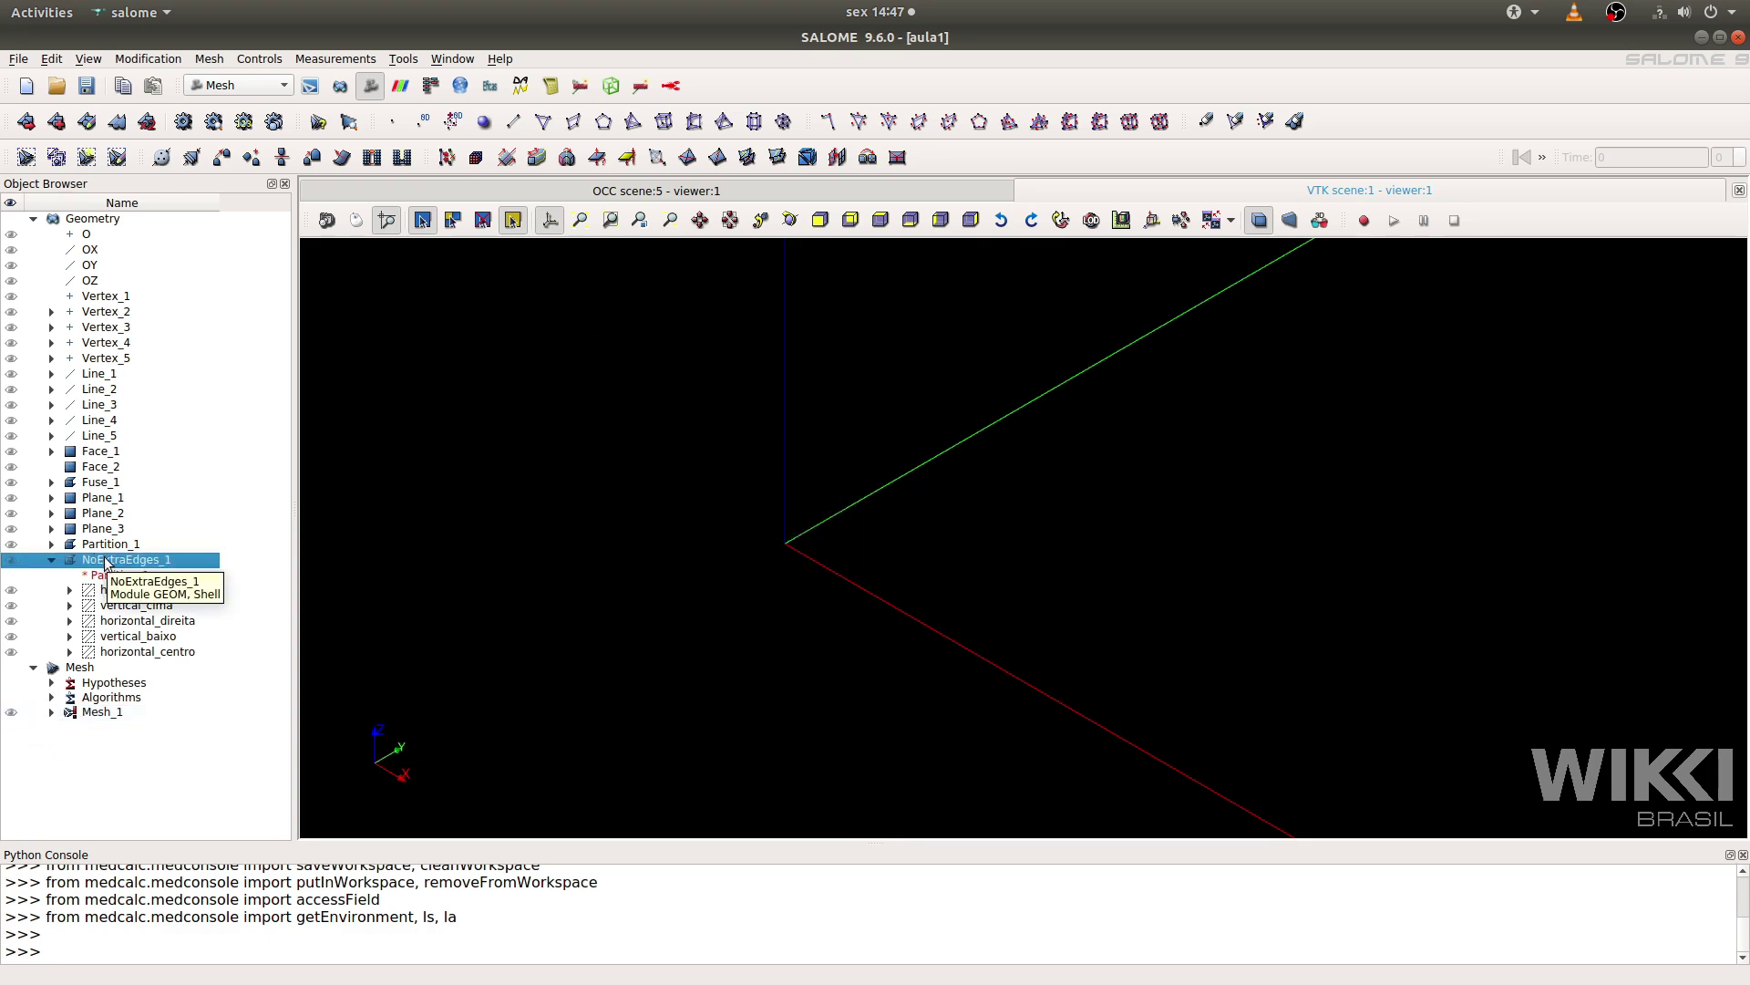
pyautogui.click(25, 122)
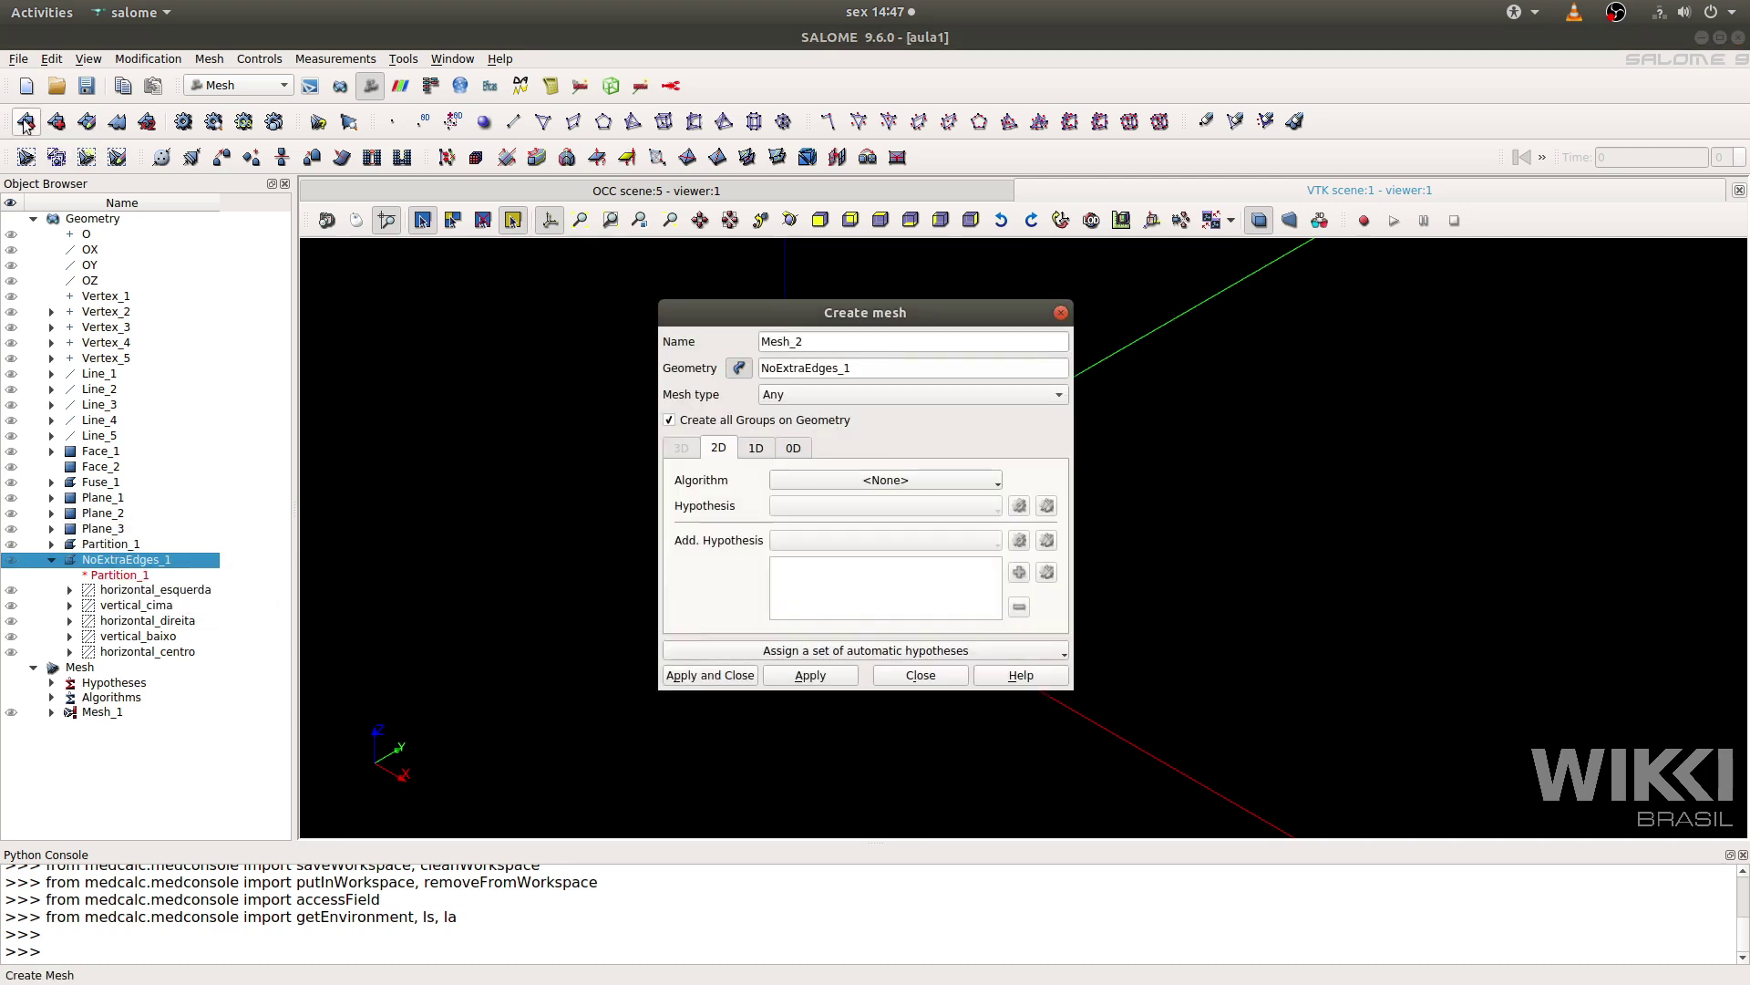
pyautogui.click(819, 653)
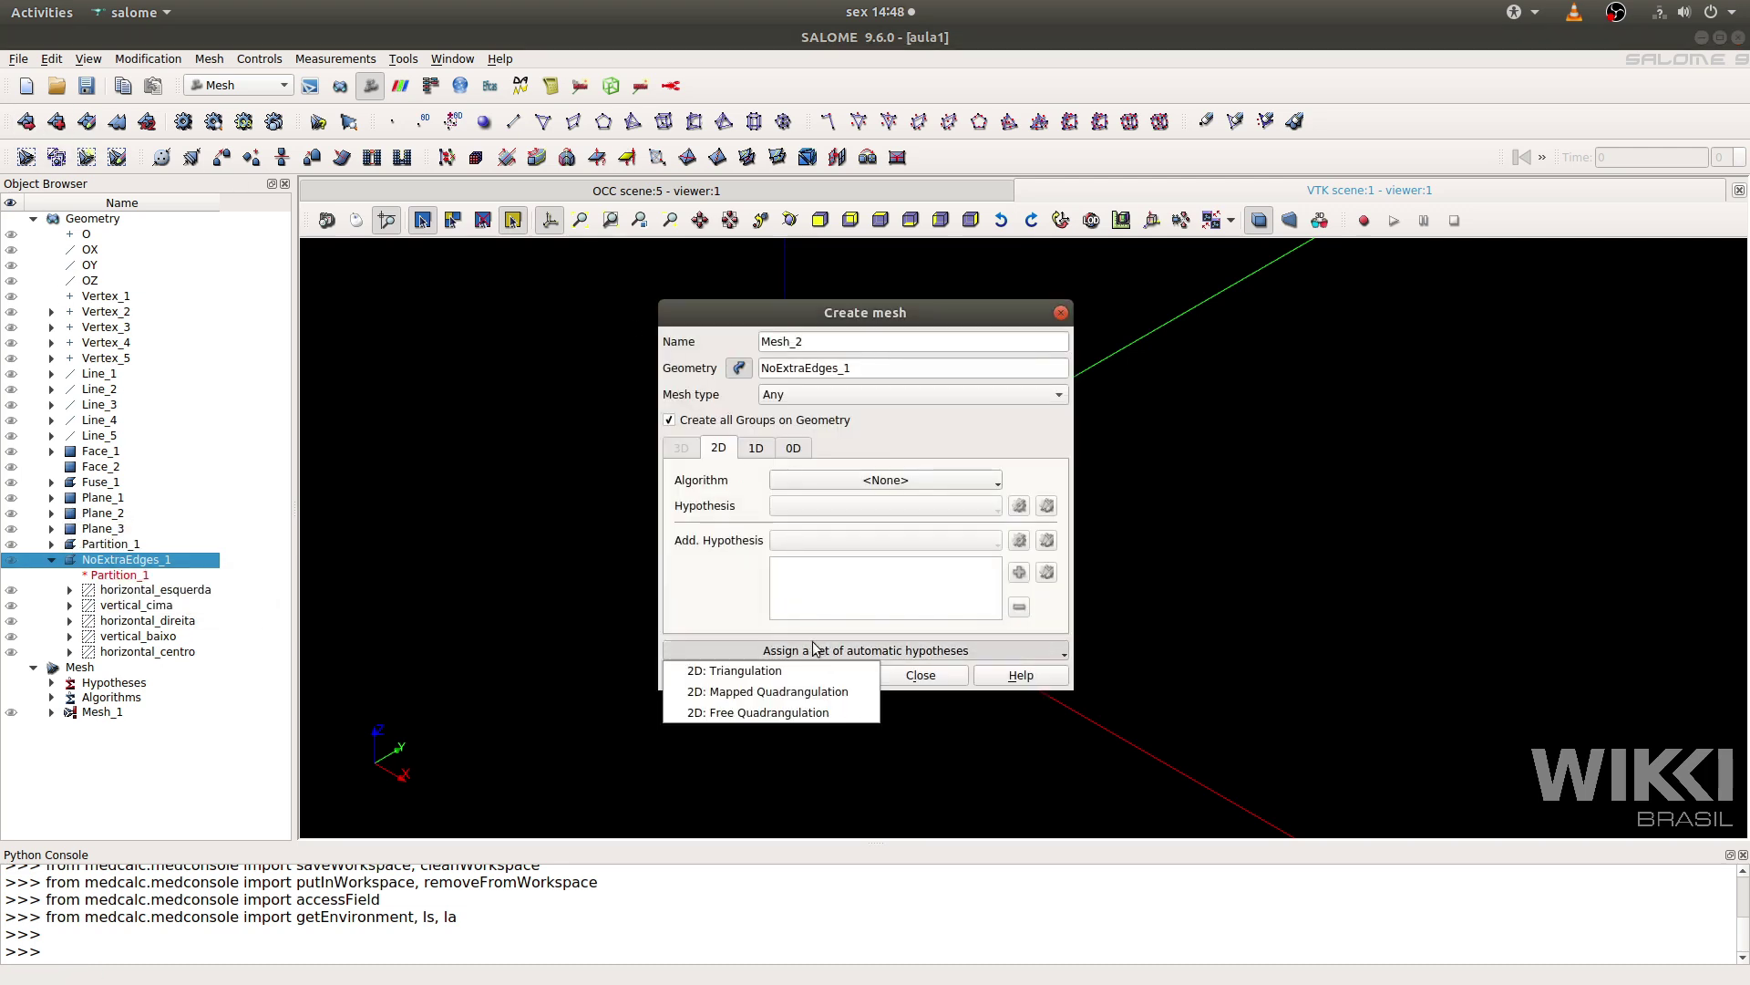
pyautogui.click(775, 692)
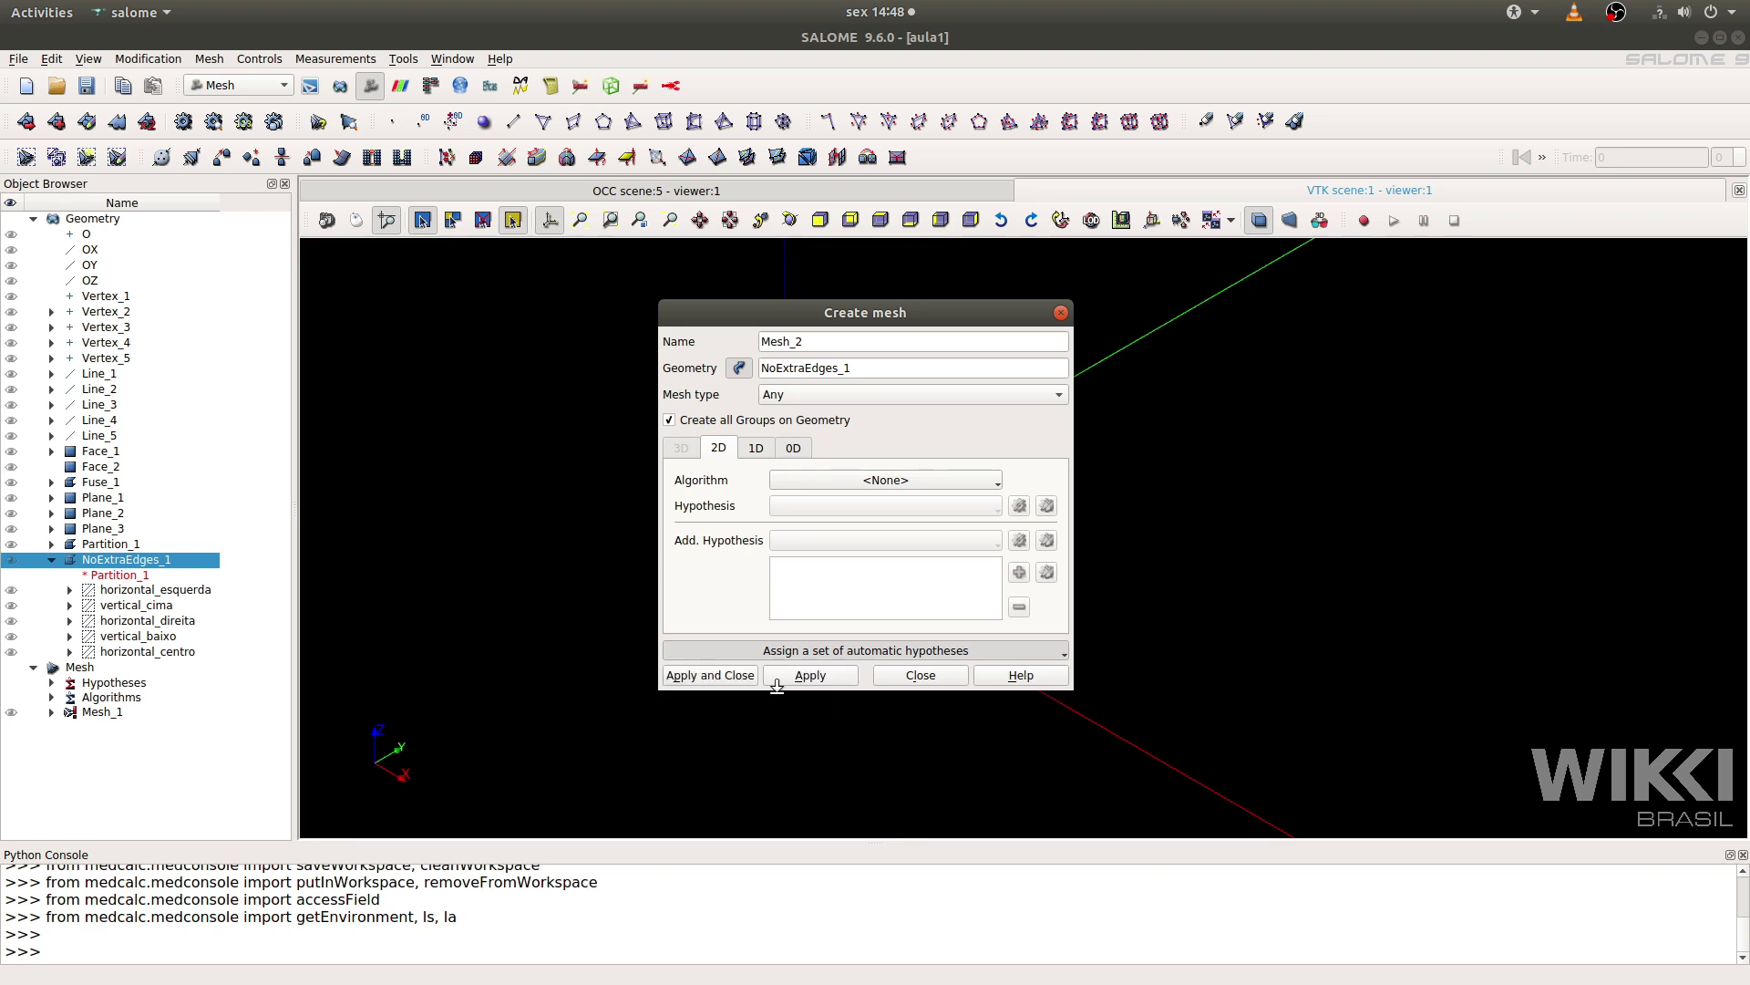
pyautogui.click(676, 544)
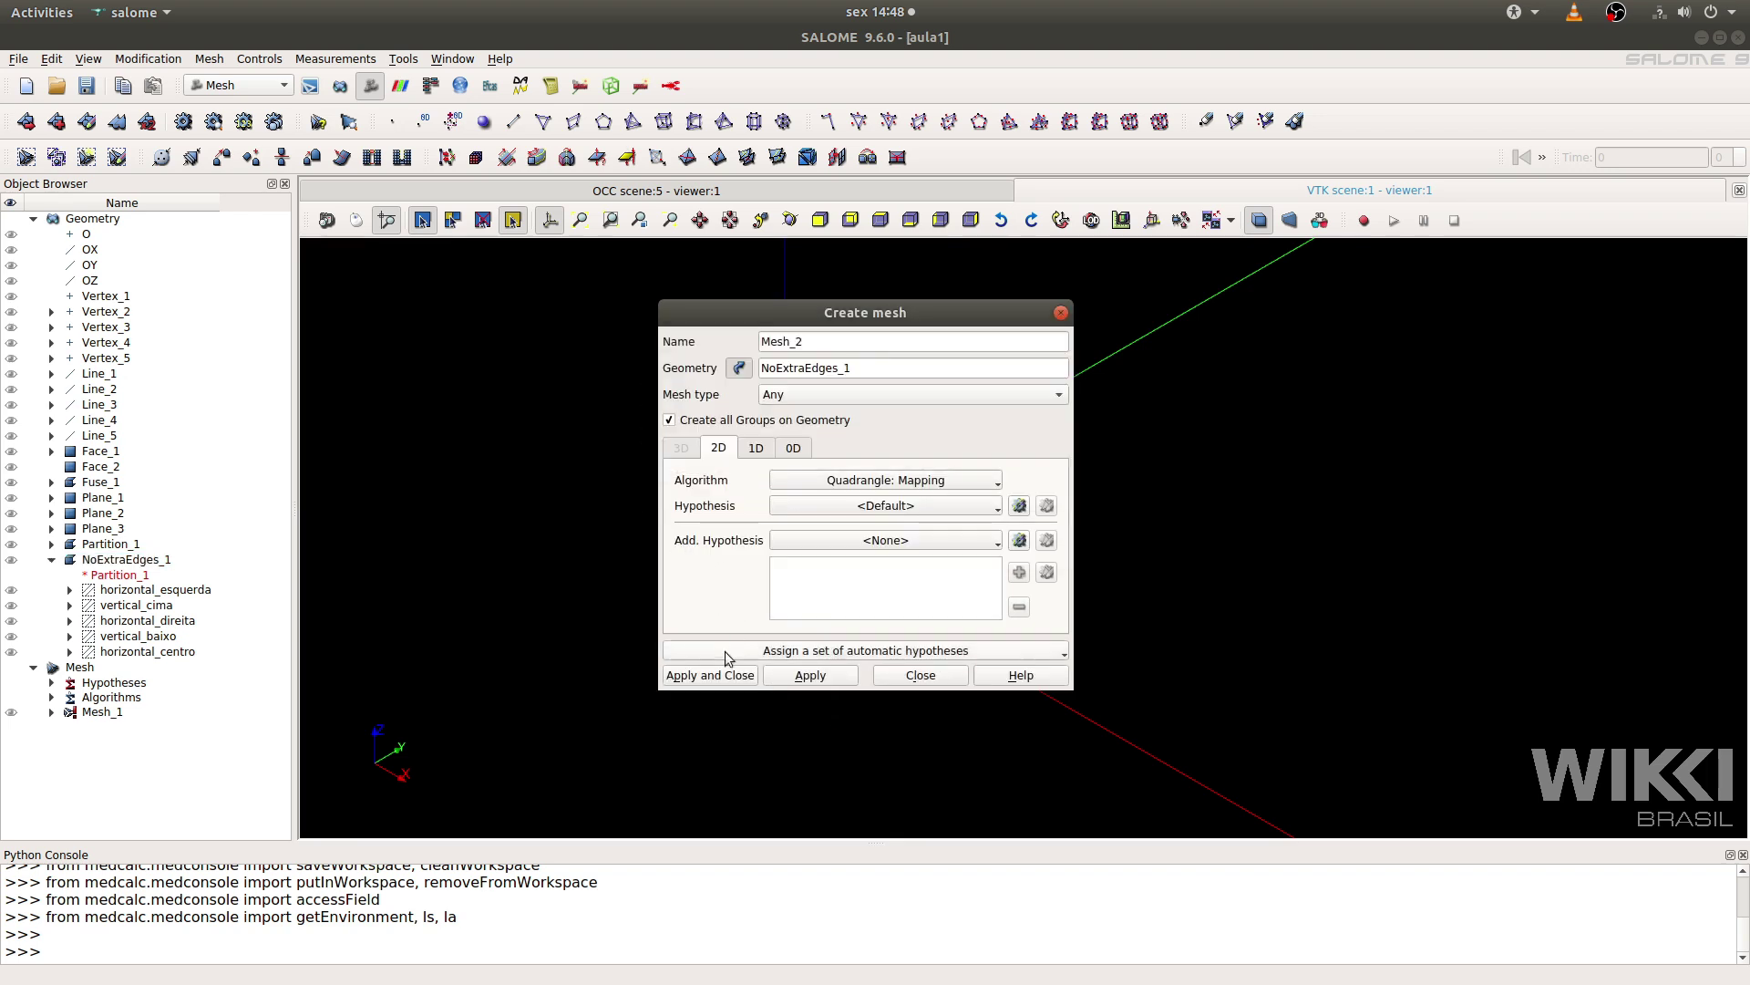
pyautogui.click(704, 677)
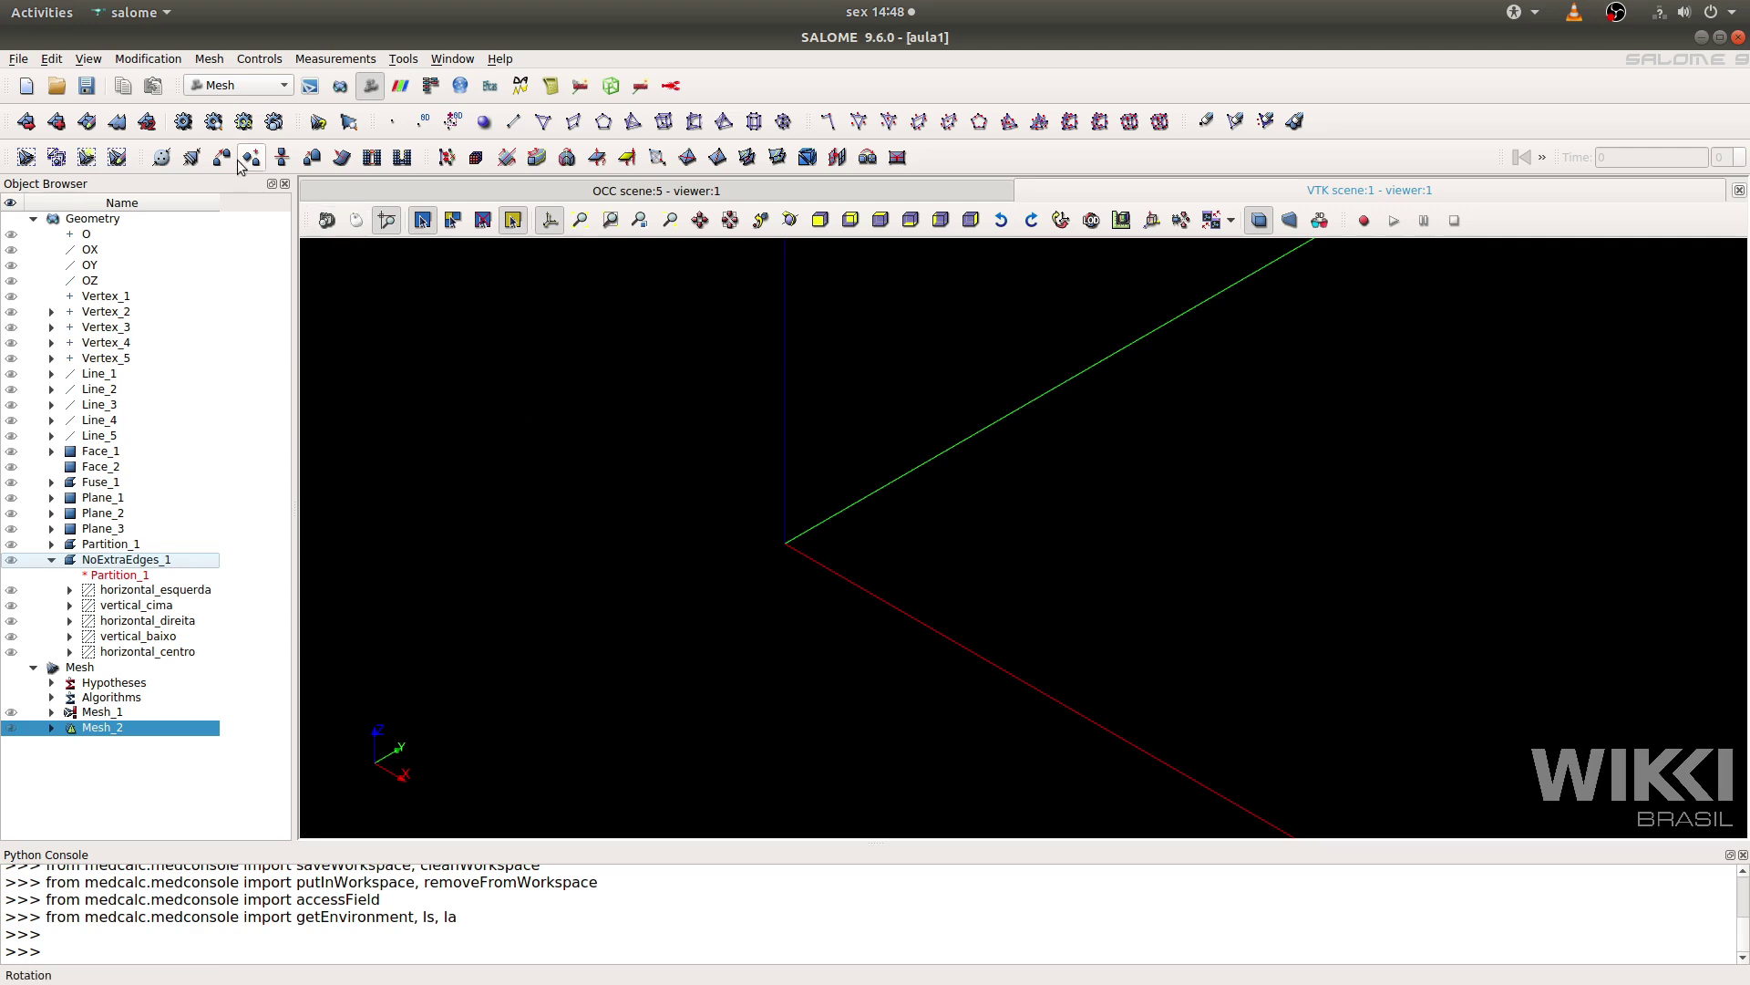
pyautogui.click(181, 124)
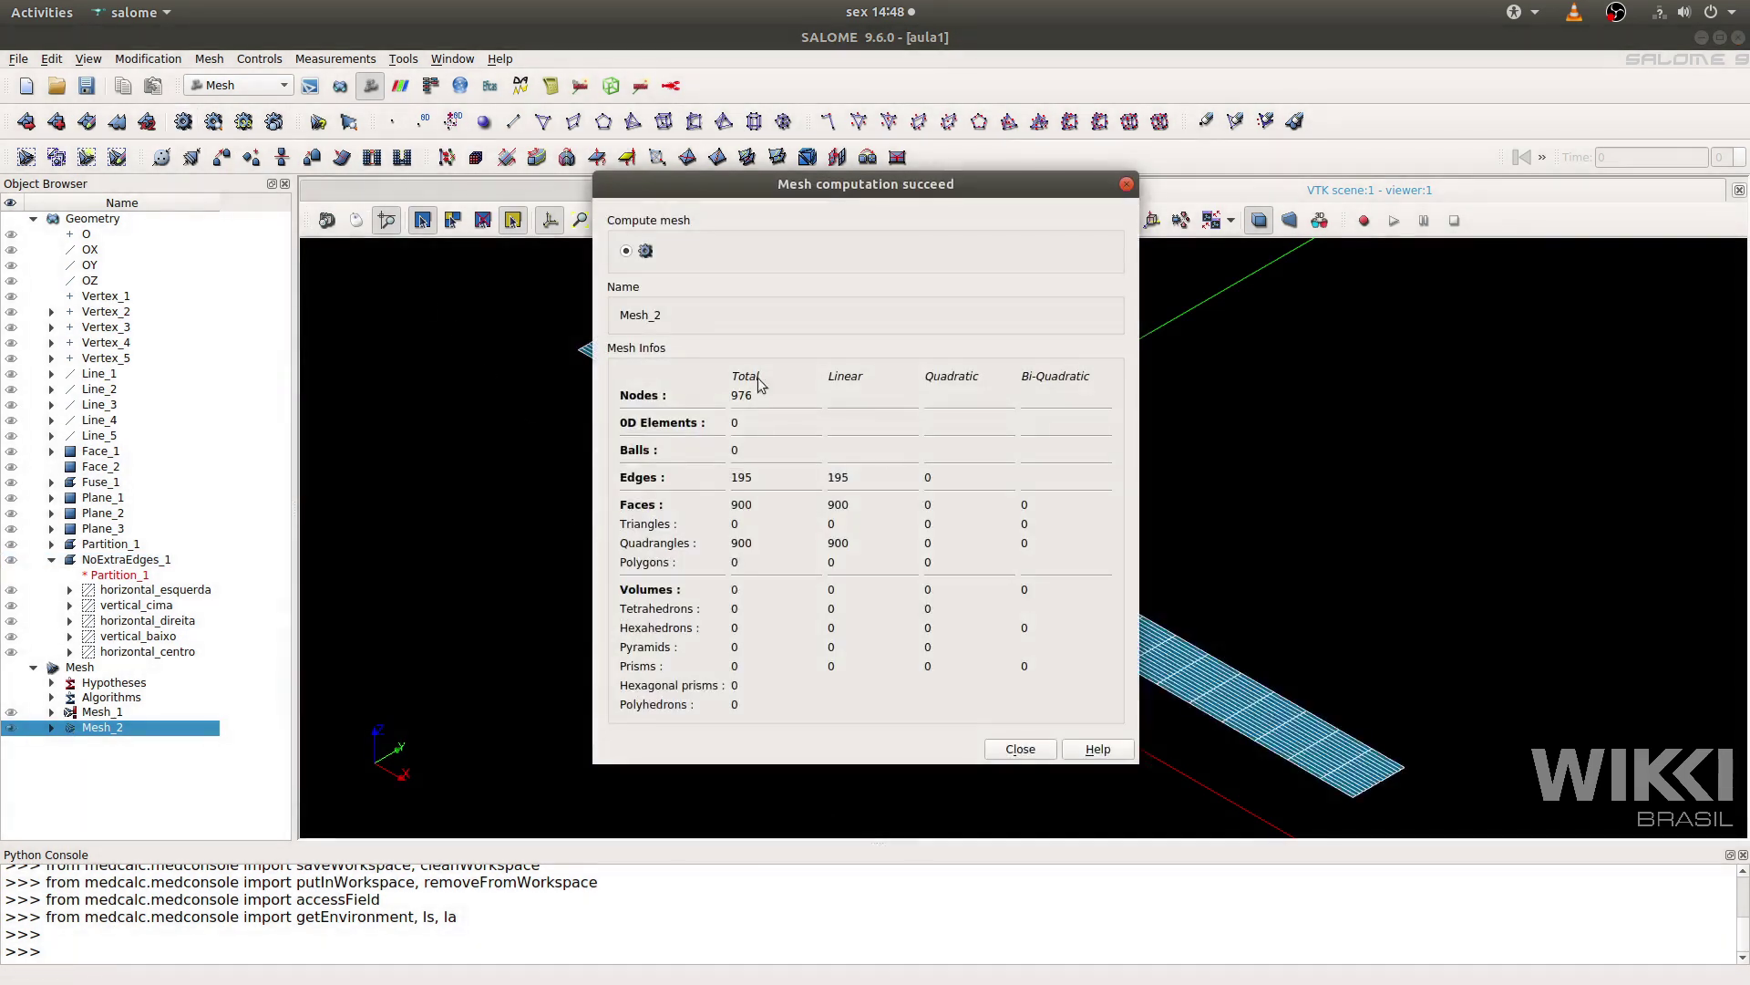
pyautogui.click(1020, 749)
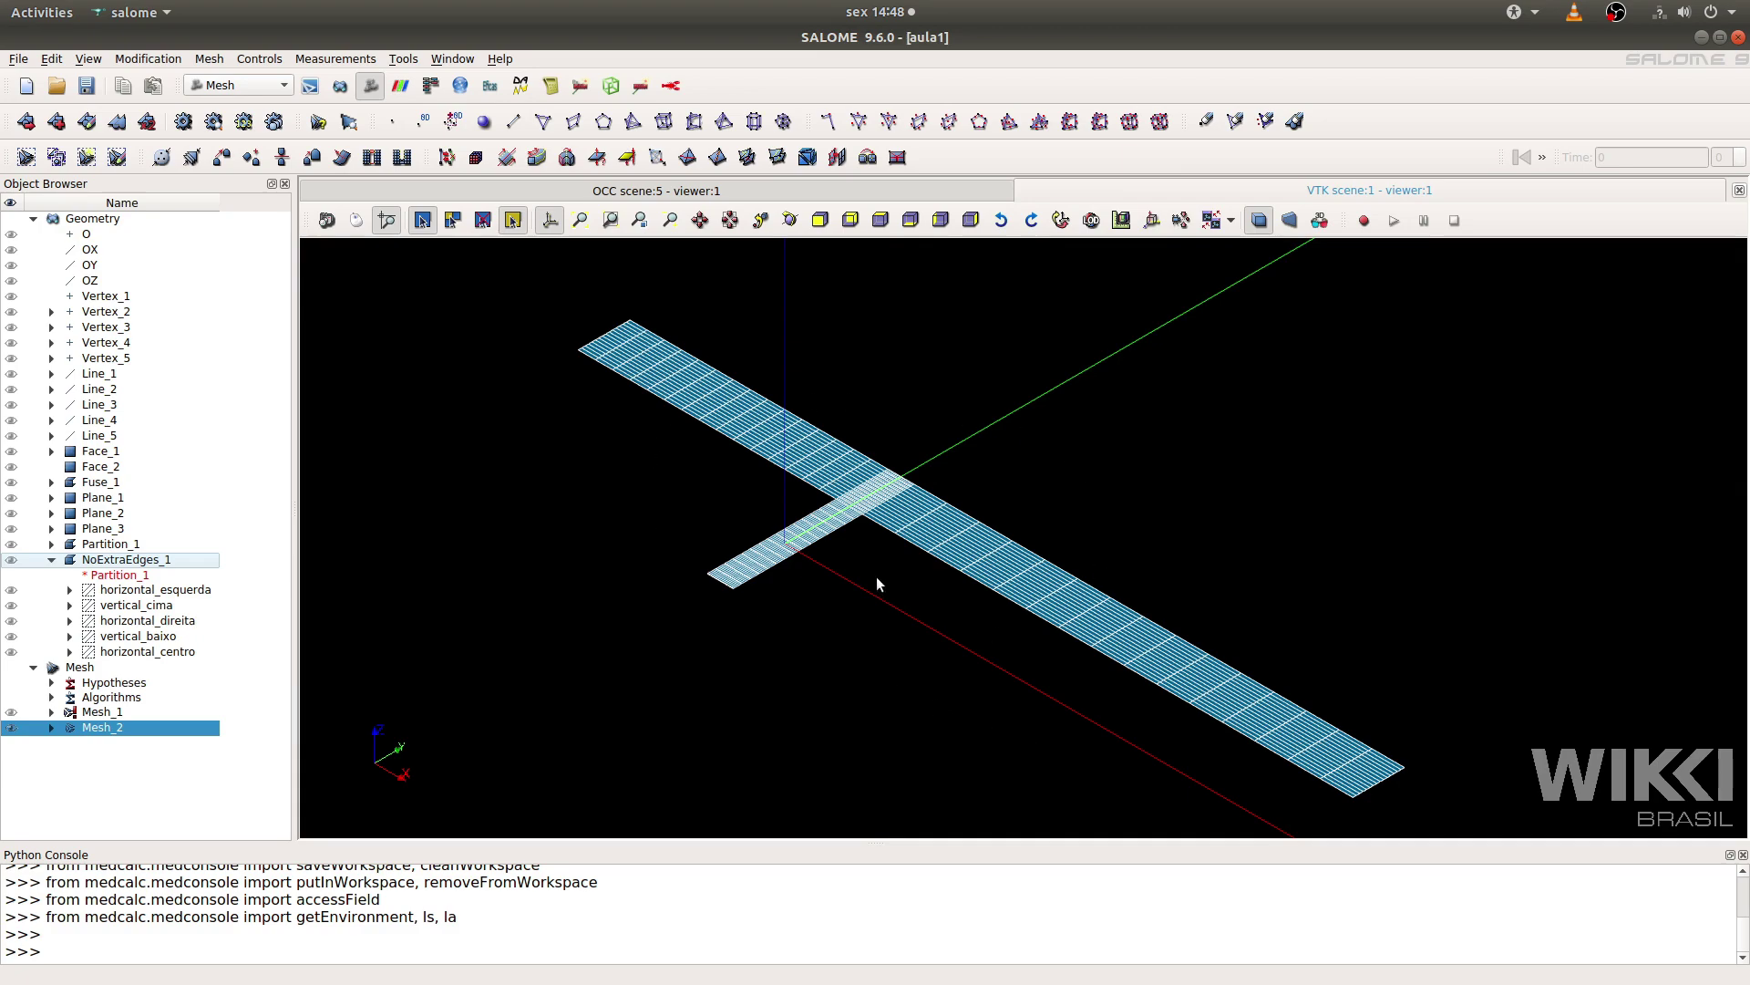
# Inspect the quadrangle mesh of Mesh_2 along the bar, the stem and their junction.
pyautogui.scroll(10, 912, 574)
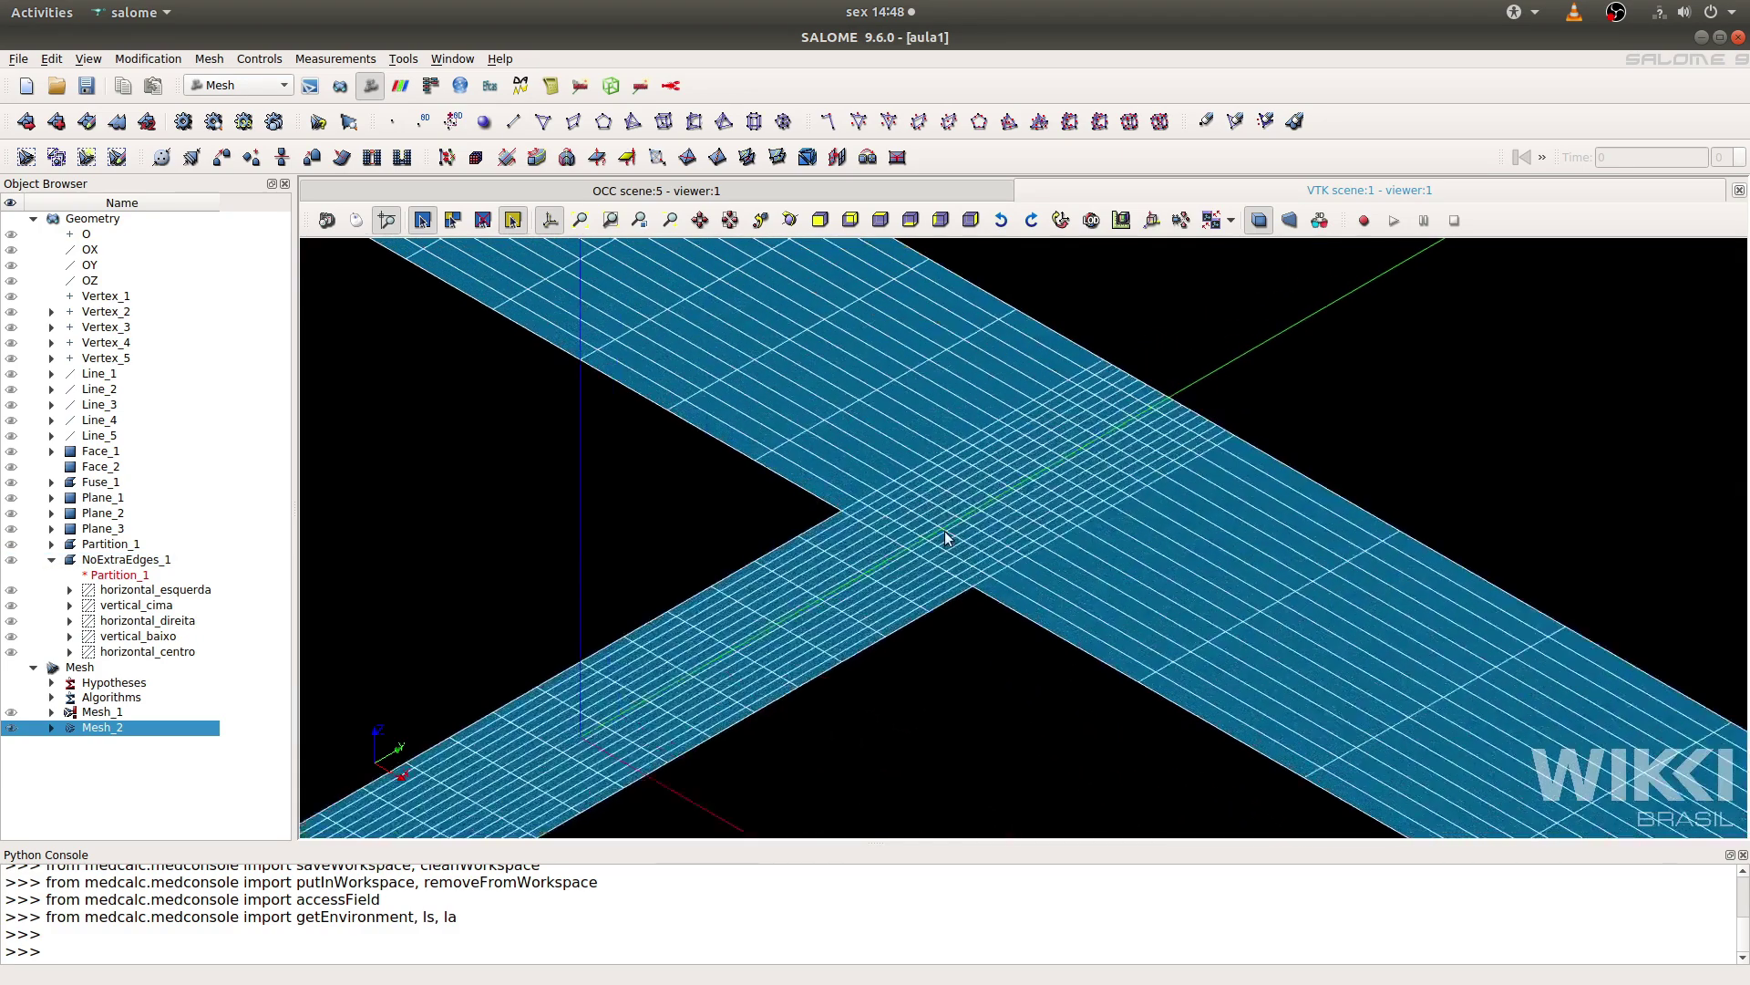
pyautogui.scroll(5, 944, 530)
pyautogui.keyDown('ctrl'); pyautogui.moveTo(945, 530); pyautogui.dragTo(662, 634, button='middle'); pyautogui.keyUp('ctrl')
pyautogui.scroll(-2, 835, 574)
pyautogui.keyDown('ctrl'); pyautogui.moveTo(855, 621); pyautogui.dragTo(965, 503, button='middle'); pyautogui.keyUp('ctrl')
pyautogui.scroll(-6, 933, 561)
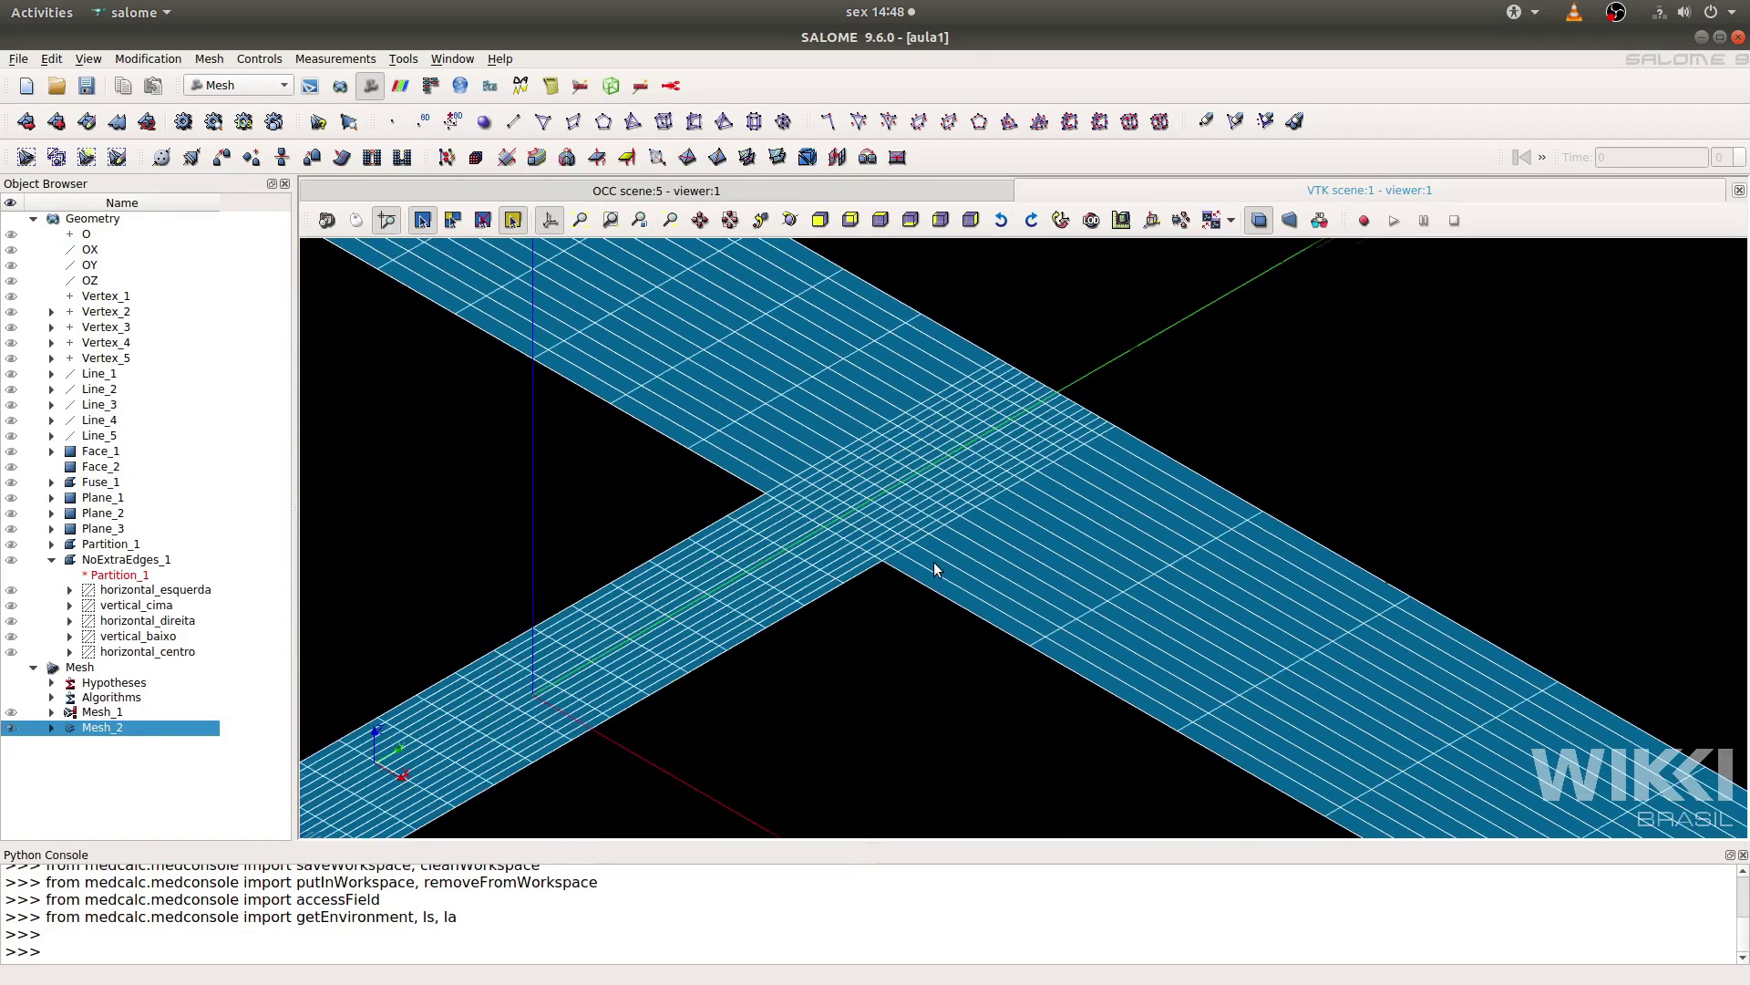
pyautogui.scroll(-2, 934, 561)
pyautogui.moveTo(934, 562)
pyautogui.keyDown('ctrl'); pyautogui.mouseDown(button='right')
pyautogui.moveTo(967, 598)
pyautogui.moveTo(965, 567)
pyautogui.mouseUp(button='right'); pyautogui.keyUp('ctrl')
pyautogui.keyDown('ctrl'); pyautogui.moveTo(965, 563); pyautogui.dragTo(868, 536, button='middle'); pyautogui.keyUp('ctrl')
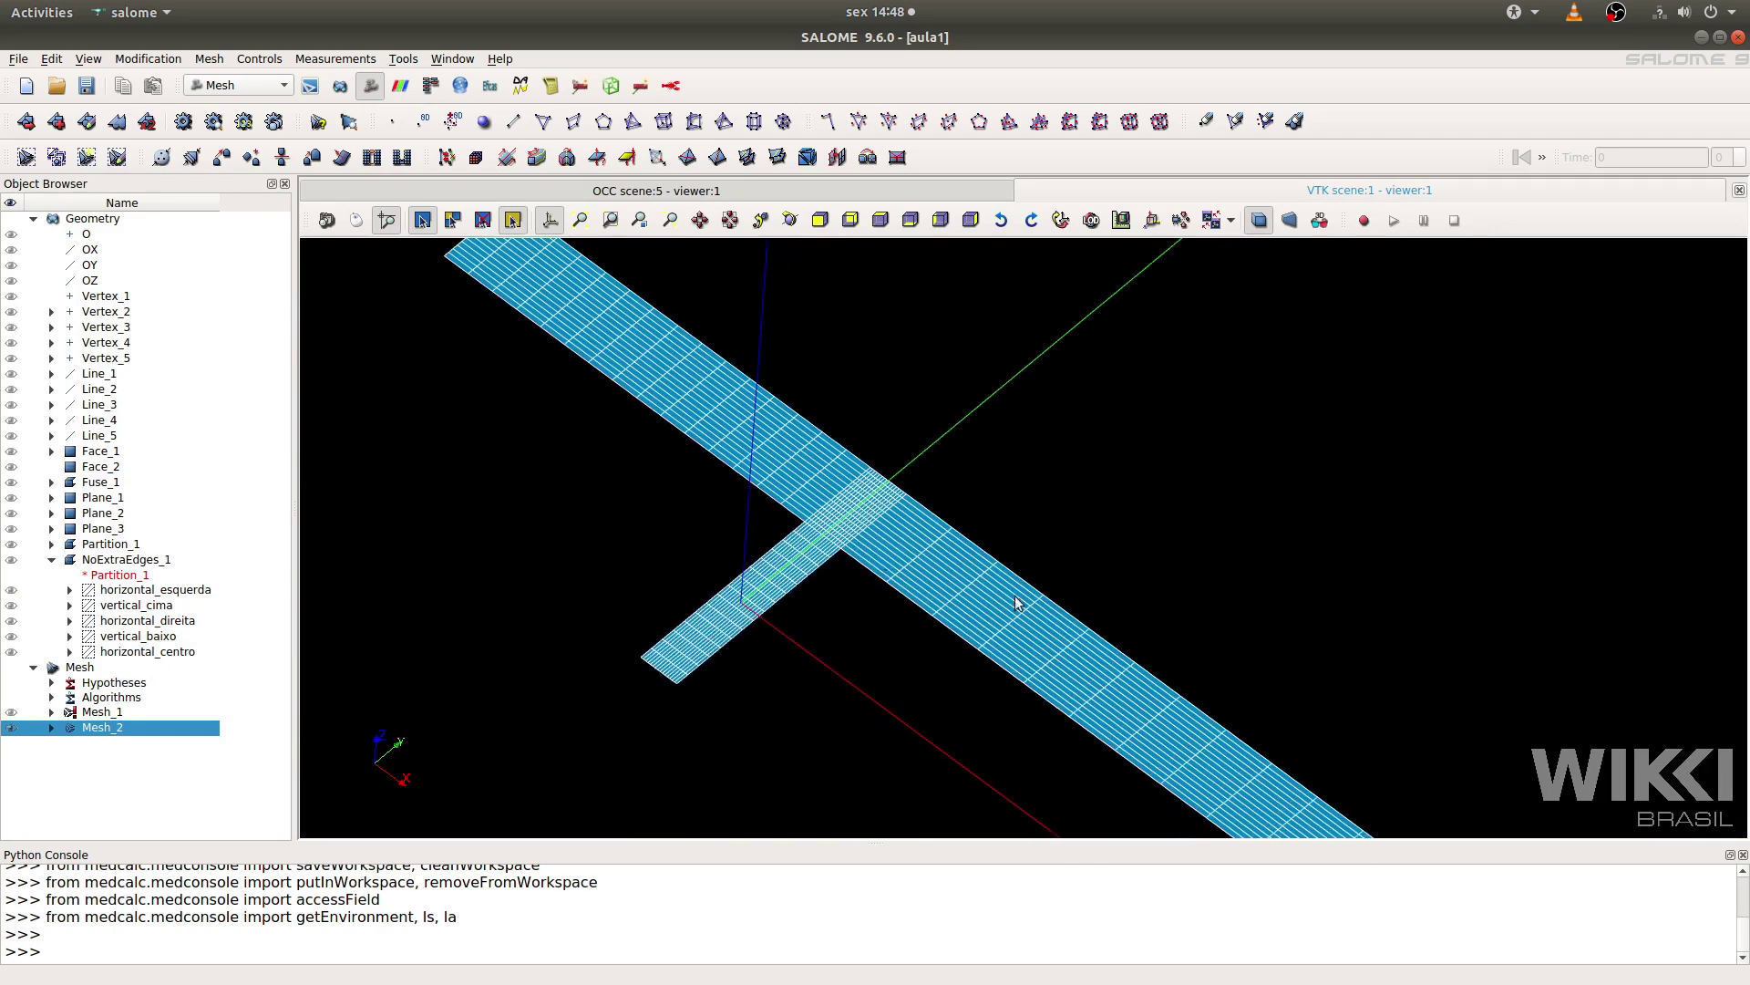
pyautogui.keyDown('ctrl'); pyautogui.moveTo(1196, 707); pyautogui.dragTo(952, 396, button='middle'); pyautogui.keyUp('ctrl')
pyautogui.keyDown('ctrl'); pyautogui.moveTo(1000, 508); pyautogui.dragTo(1267, 767, button='middle'); pyautogui.keyUp('ctrl')
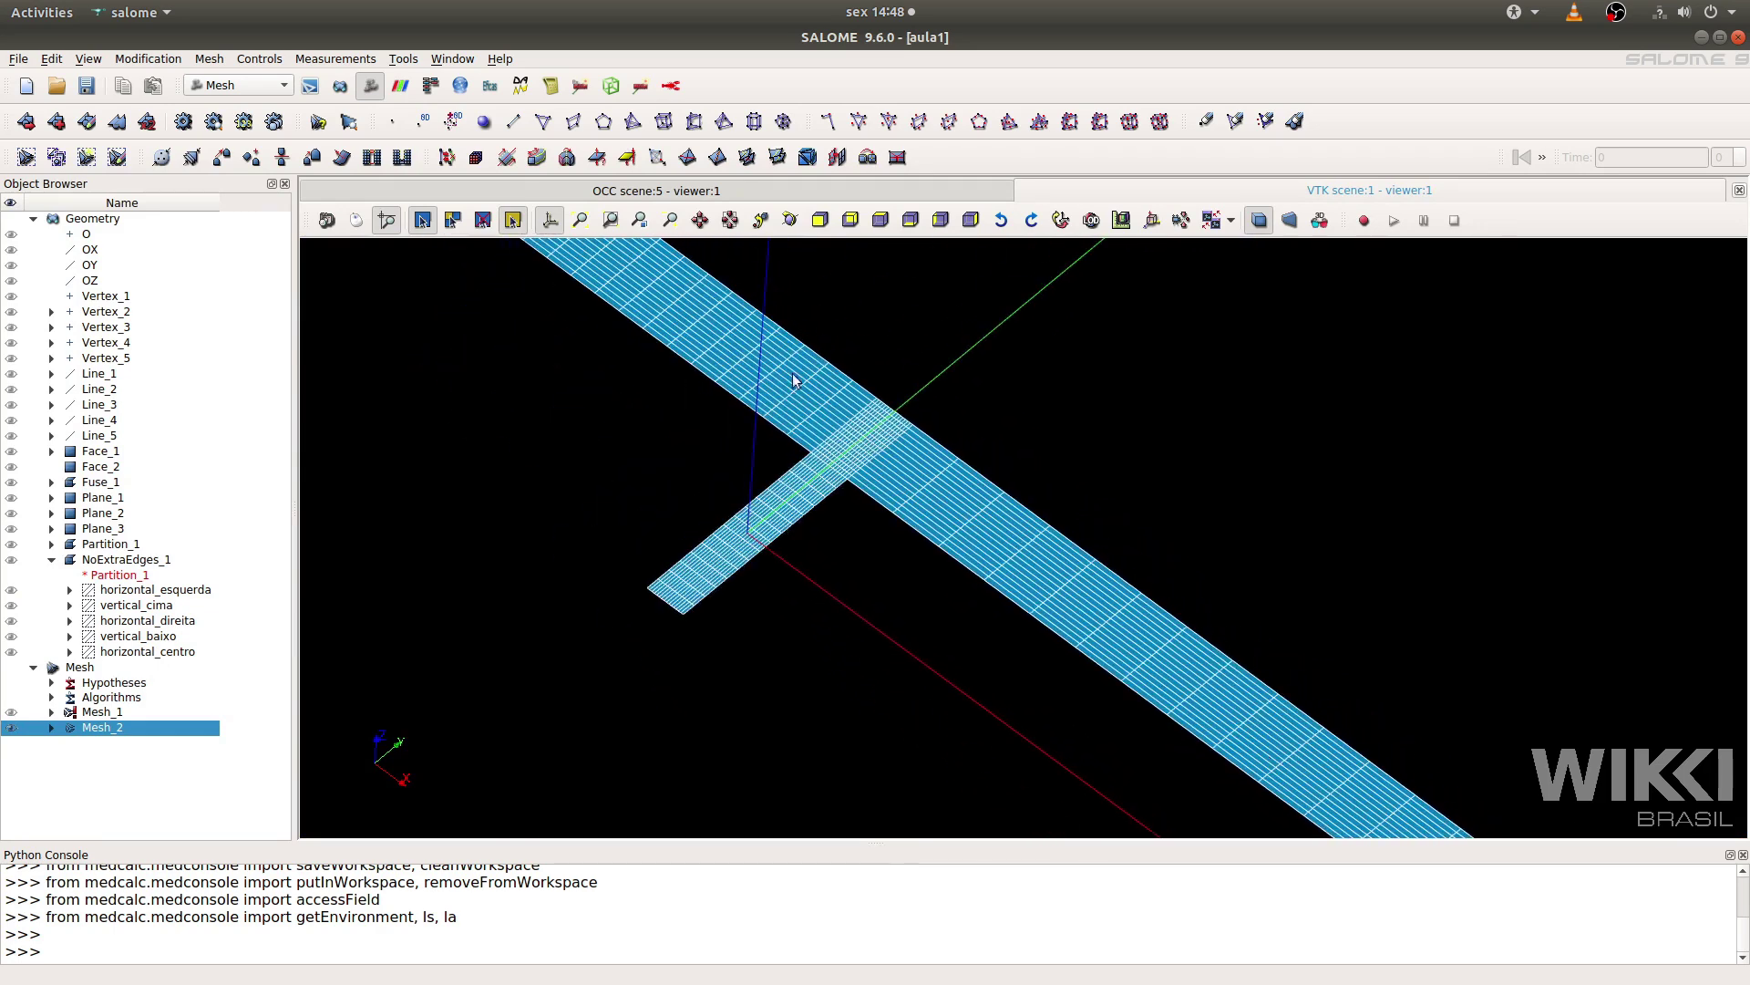
pyautogui.scroll(7, 846, 465)
pyautogui.scroll(2, 877, 476)
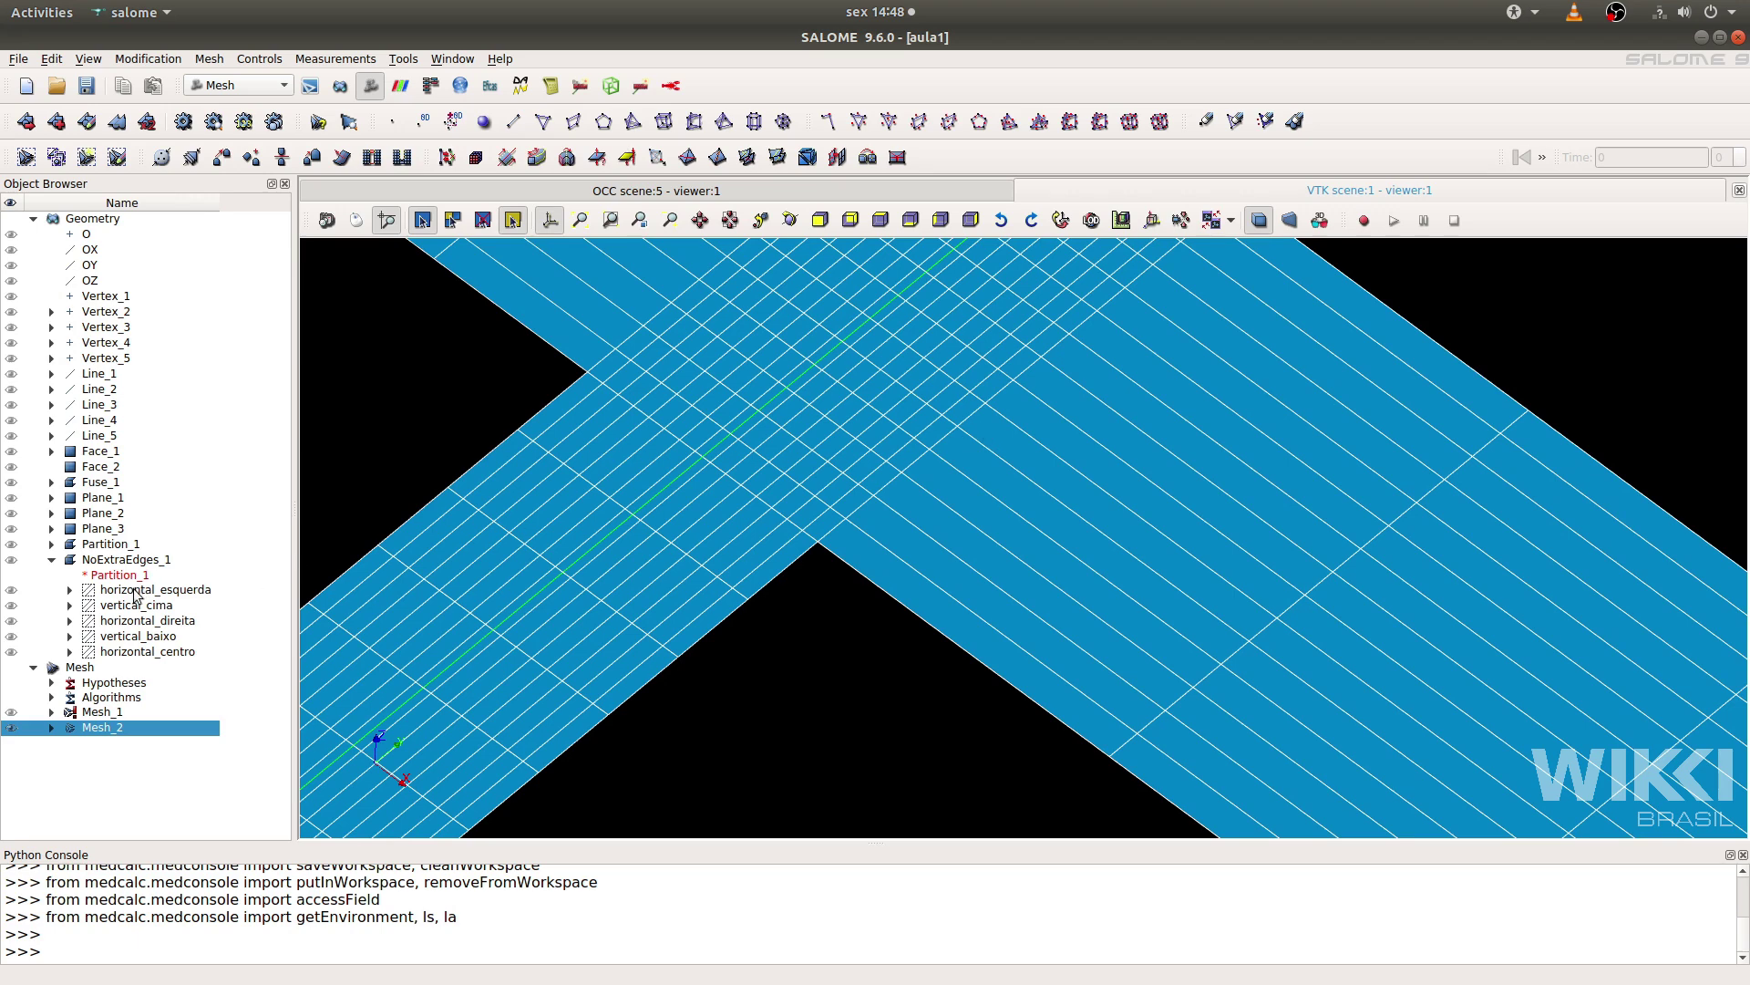
# Go through the five edge groups under NoExtraEdges_1, ending on horizontal_esquerda.
pyautogui.click(137, 591)
pyautogui.click(133, 650)
pyautogui.click(130, 637)
pyautogui.click(130, 622)
pyautogui.click(129, 606)
pyautogui.click(130, 591)
# Show the complete T-shaped mesh of Mesh_2 from the top, looking down on the XY plane.
pyautogui.scroll(-4, 927, 513)
pyautogui.scroll(-8, 926, 511)
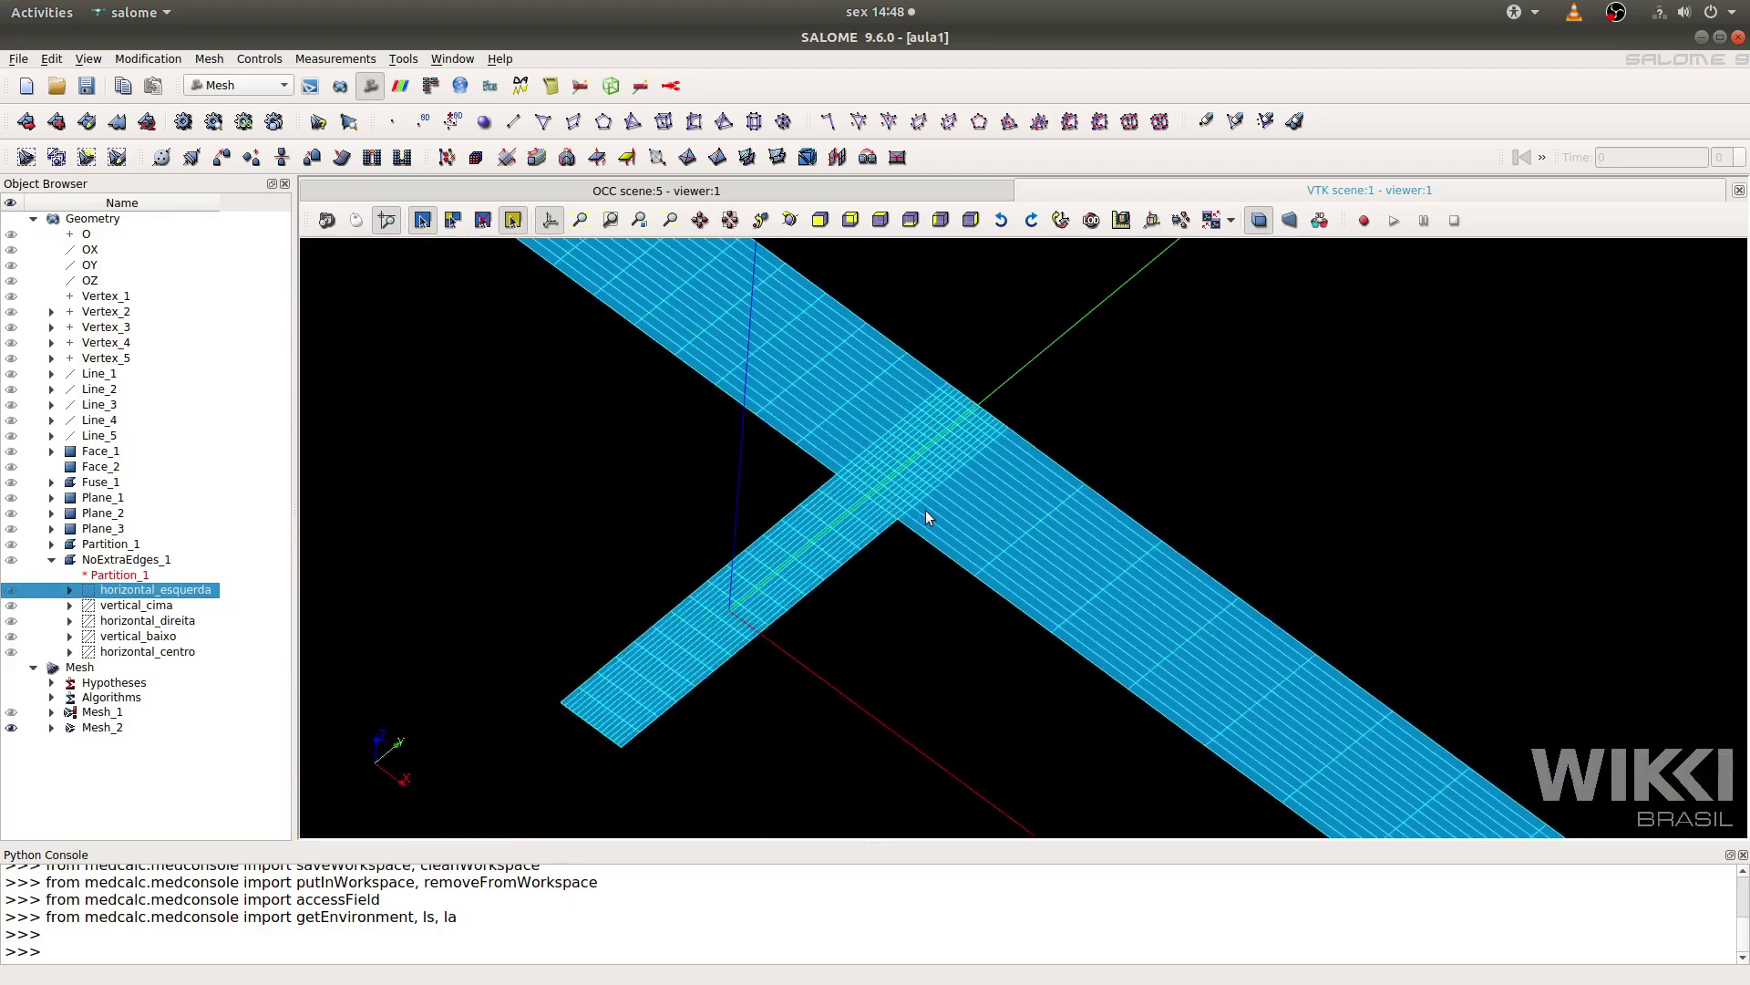
pyautogui.moveTo(1053, 473); pyautogui.dragTo(1028, 438)
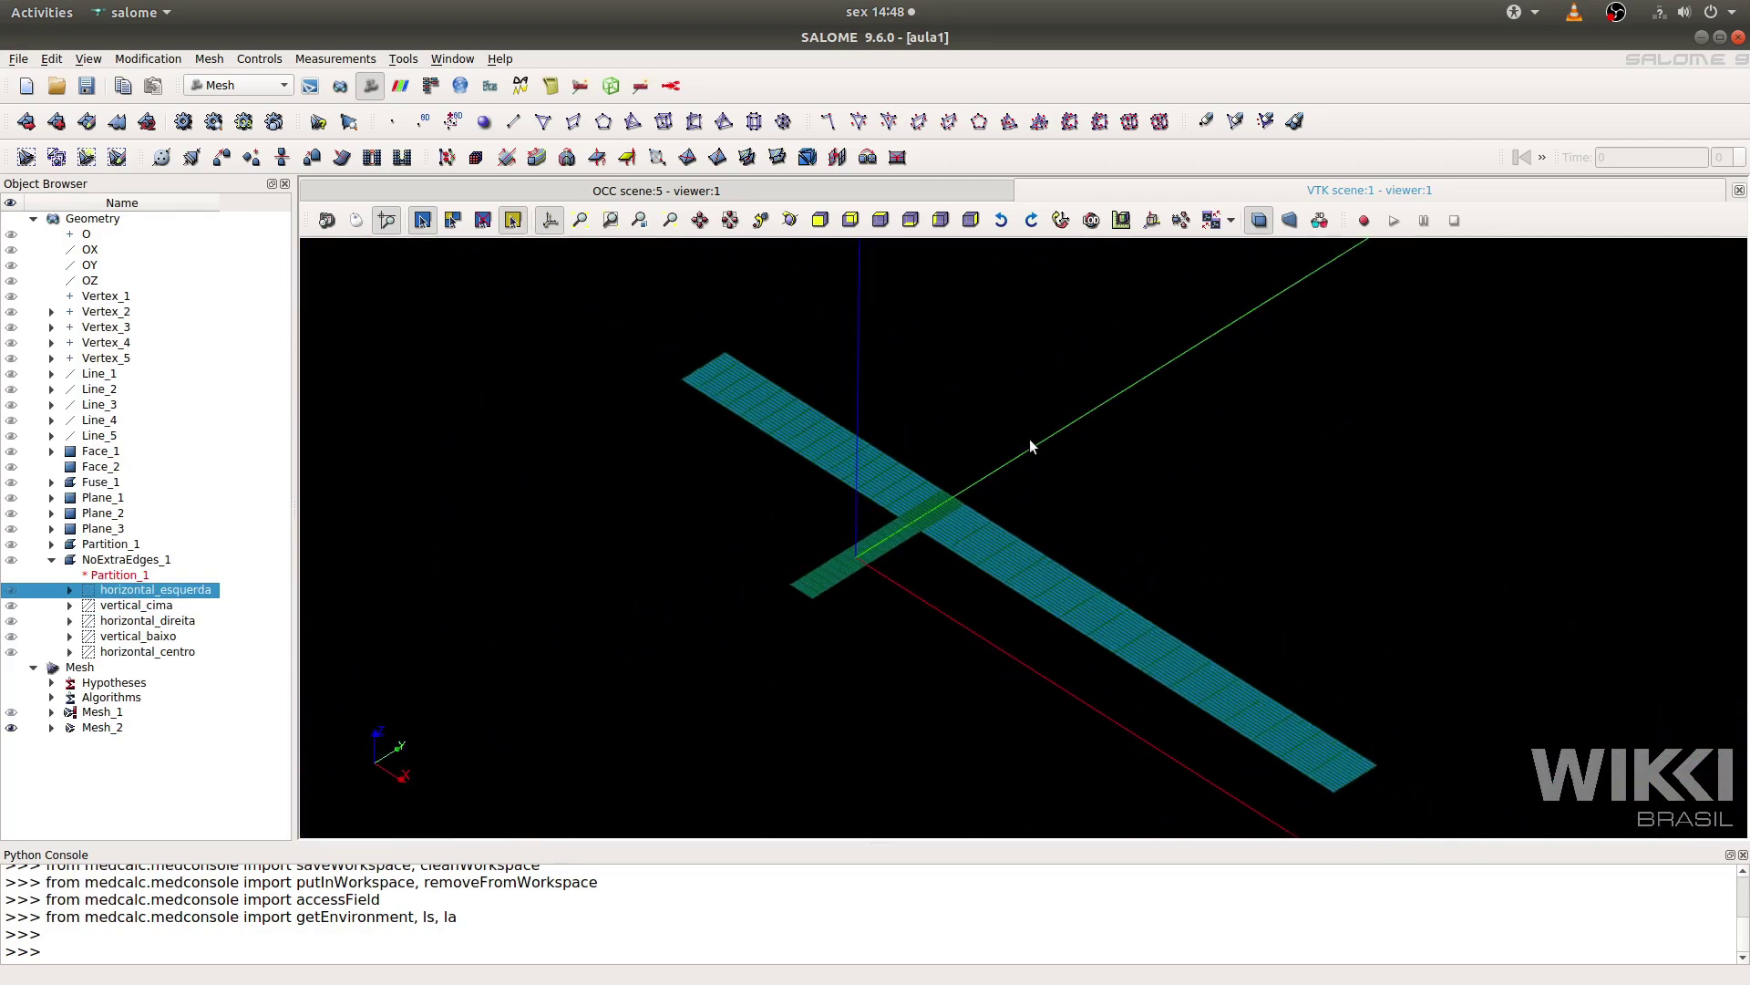
pyautogui.click(882, 224)
pyautogui.click(126, 560)
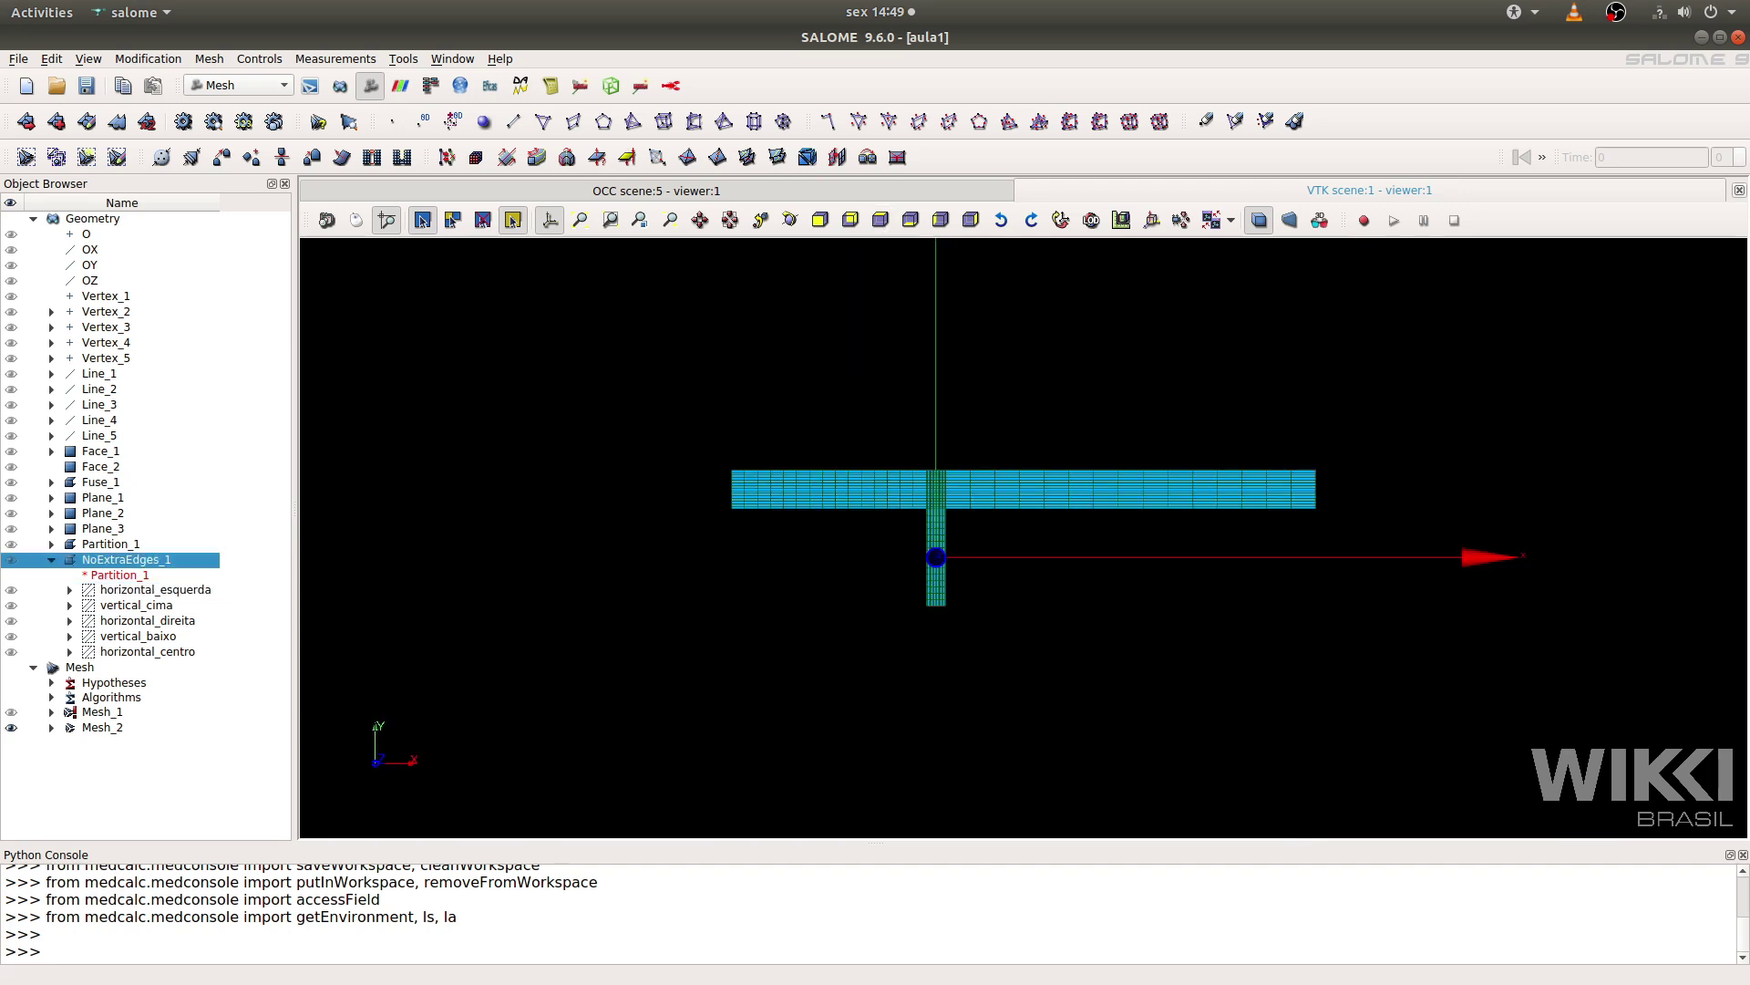
# Start a sub-mesh of Mesh_2 on the vertical_cima edge group with the 1D Wire Discretisation algorithm.
pyautogui.click(102, 727)
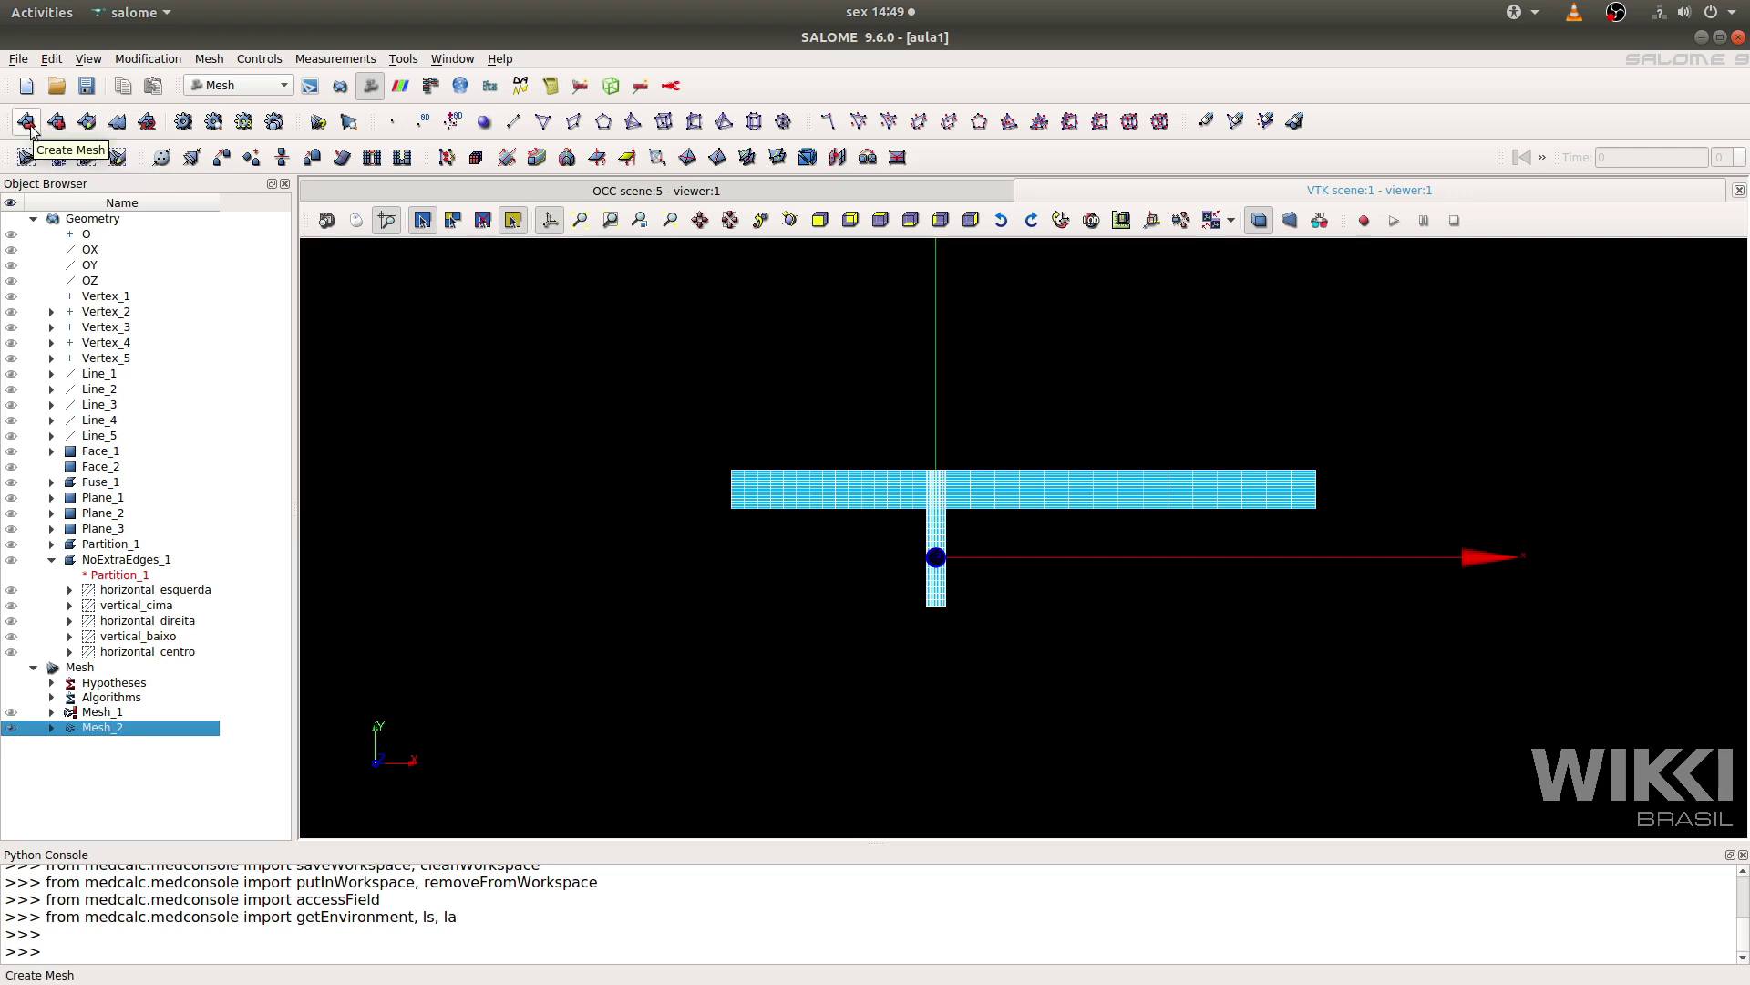
pyautogui.click(62, 128)
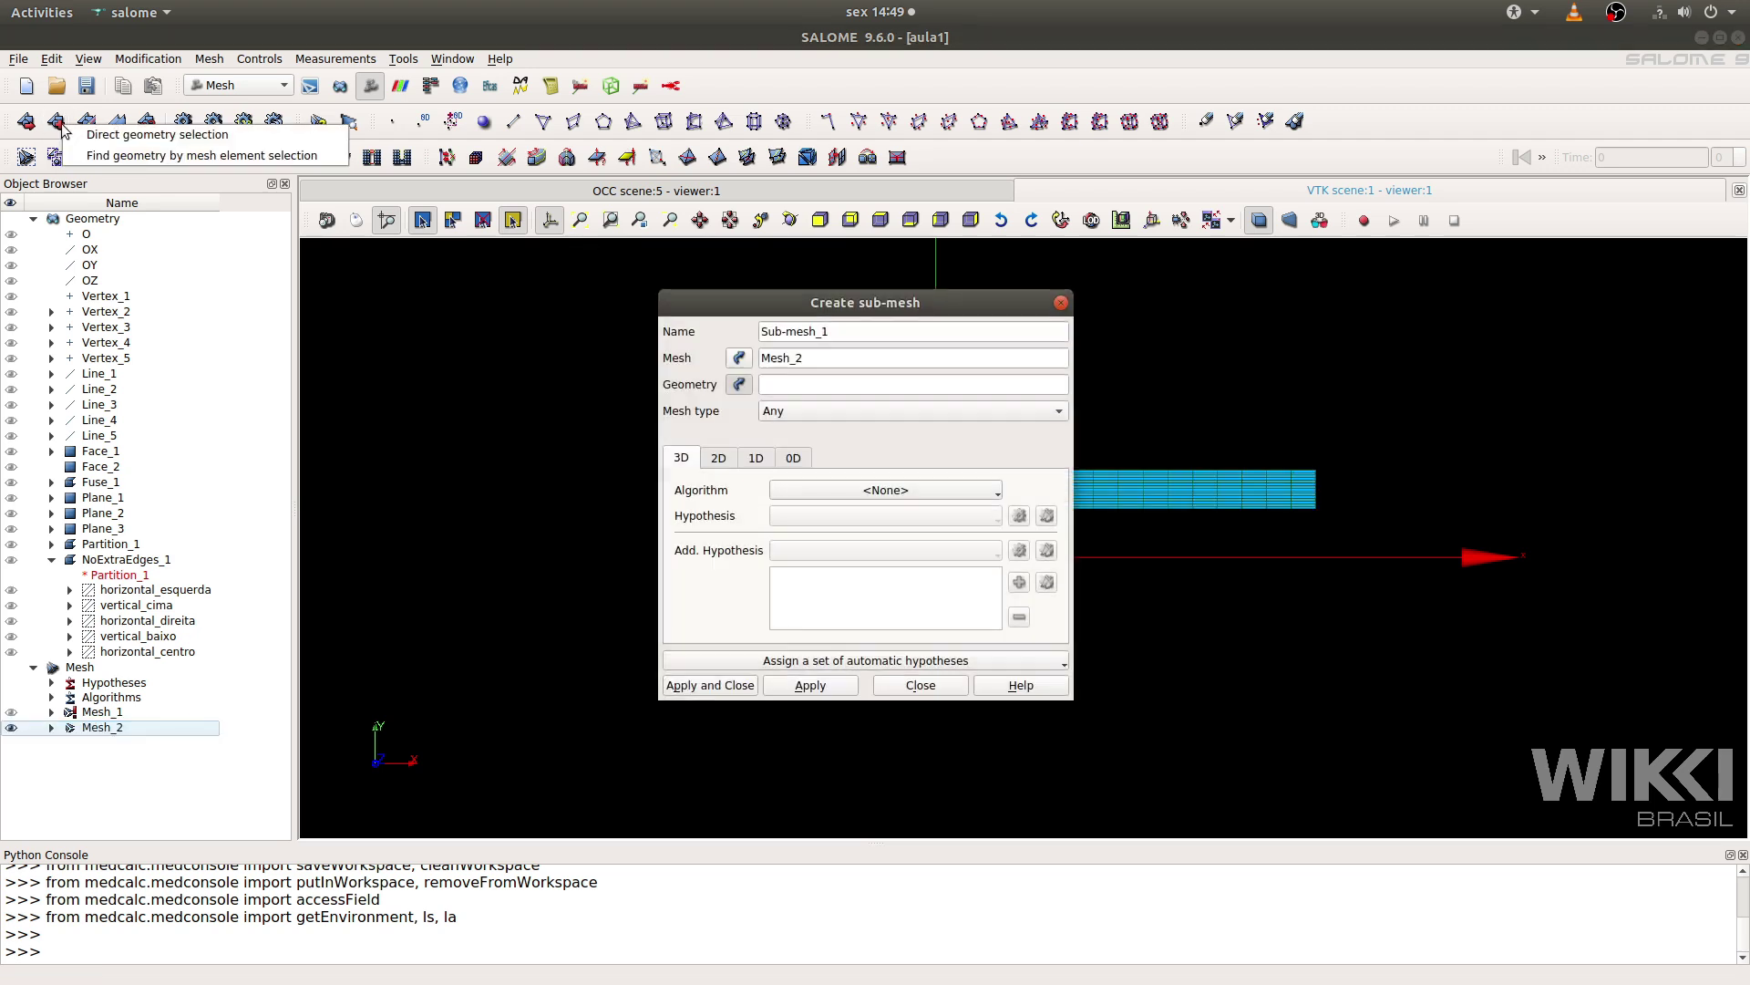
pyautogui.click(871, 294)
pyautogui.moveTo(807, 297); pyautogui.dragTo(521, 214)
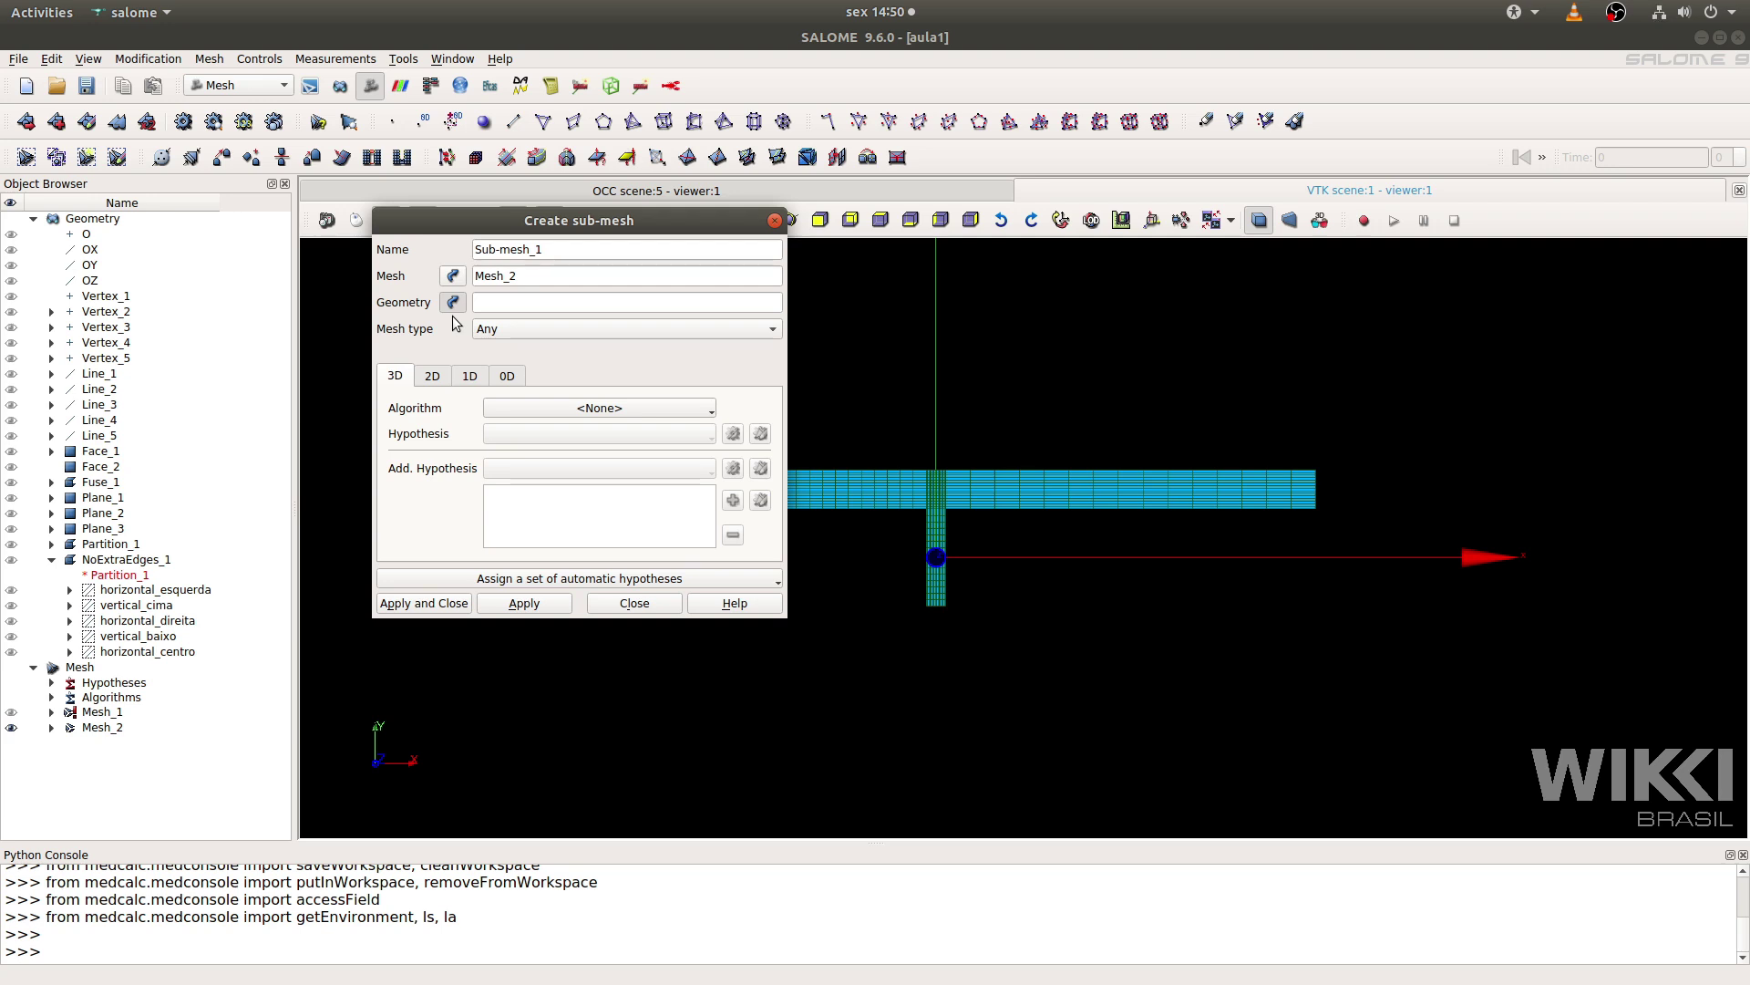
pyautogui.moveTo(599, 225); pyautogui.dragTo(532, 220)
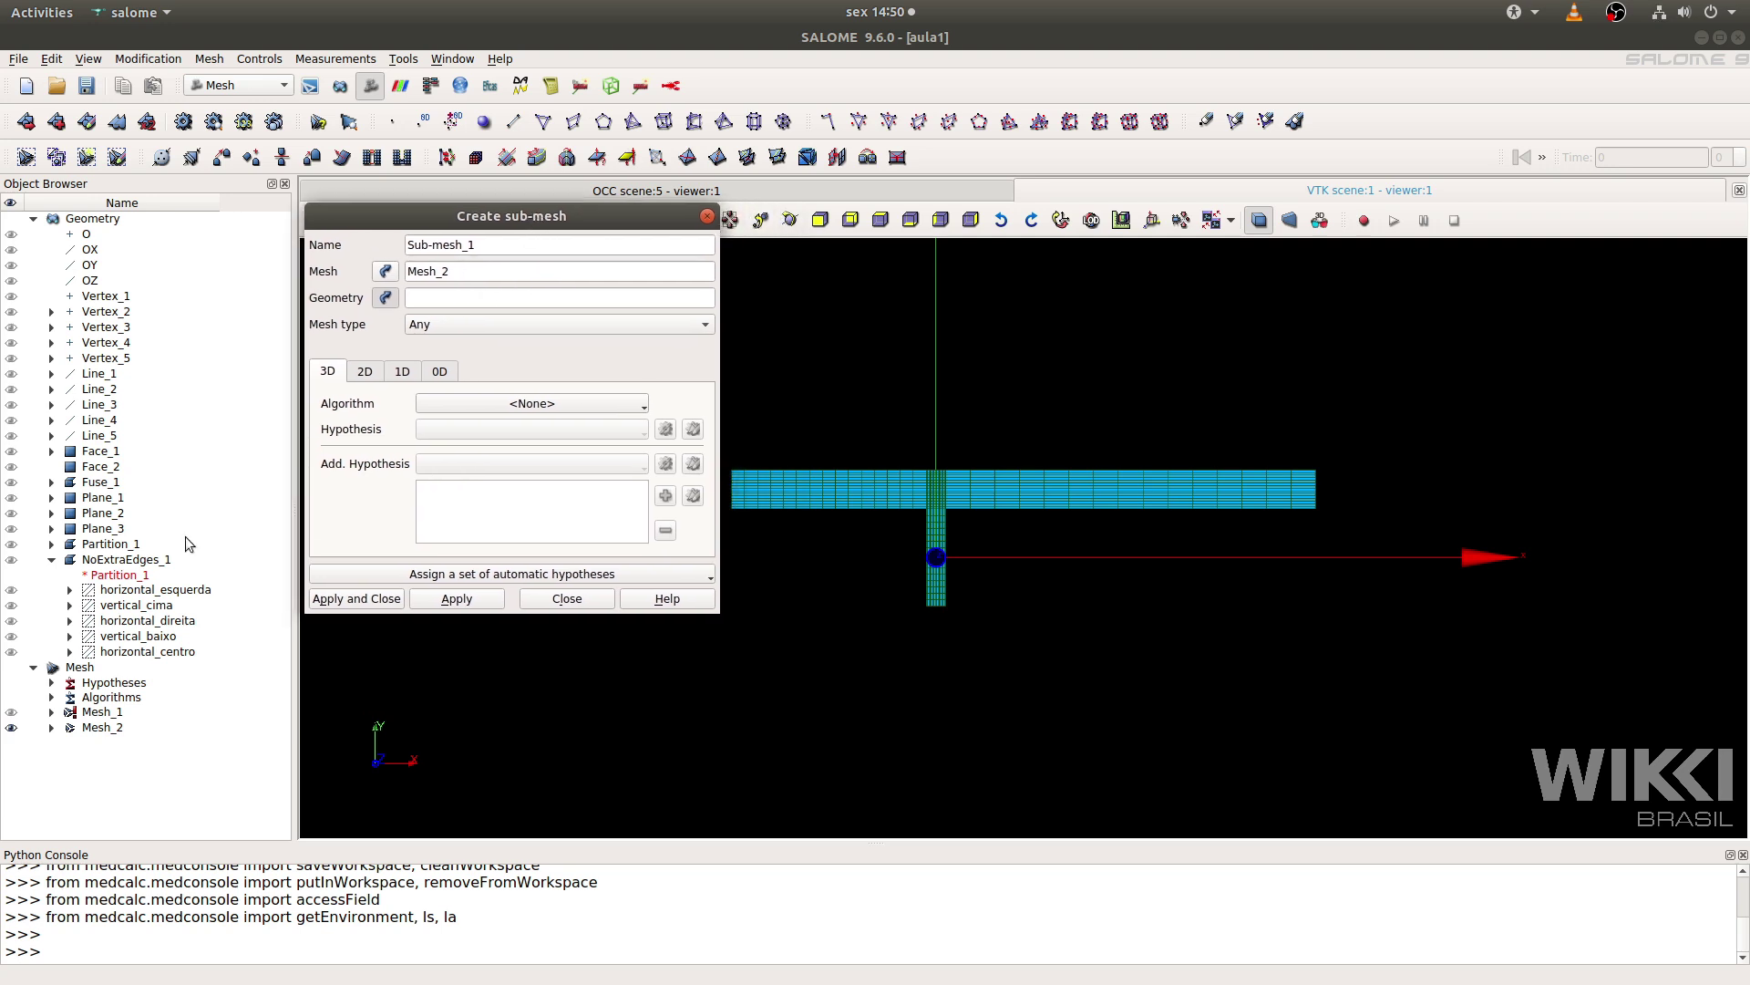
pyautogui.click(135, 606)
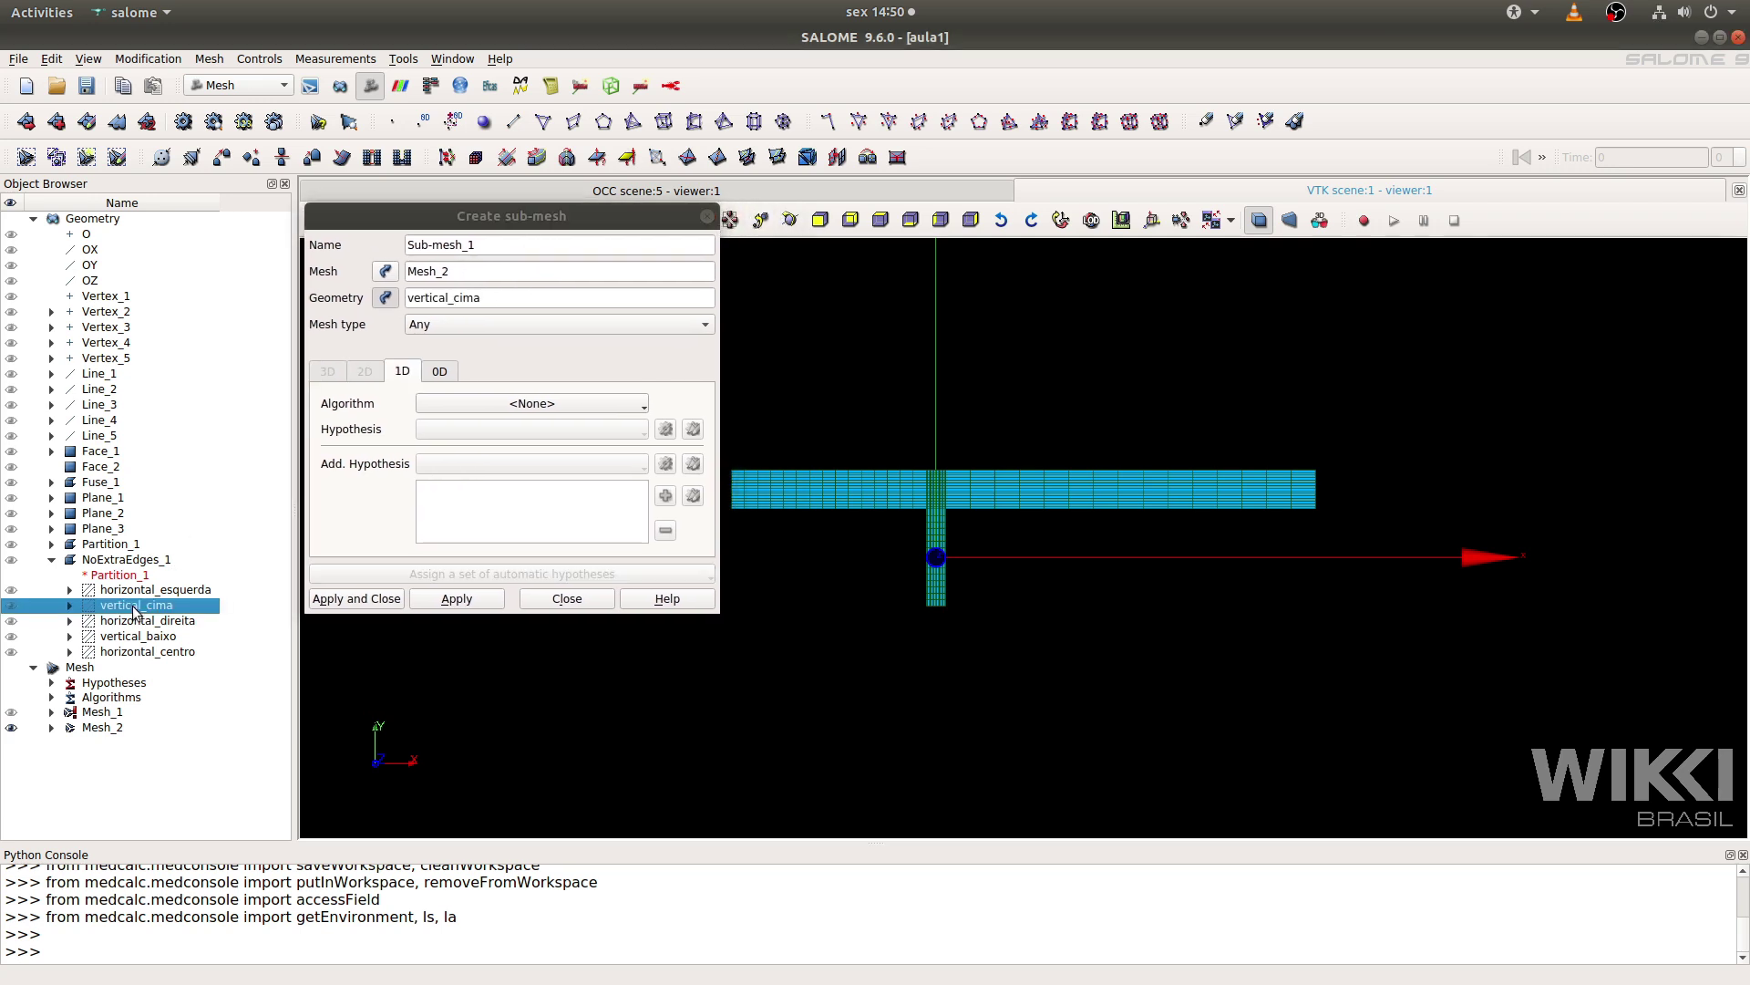
pyautogui.click(593, 402)
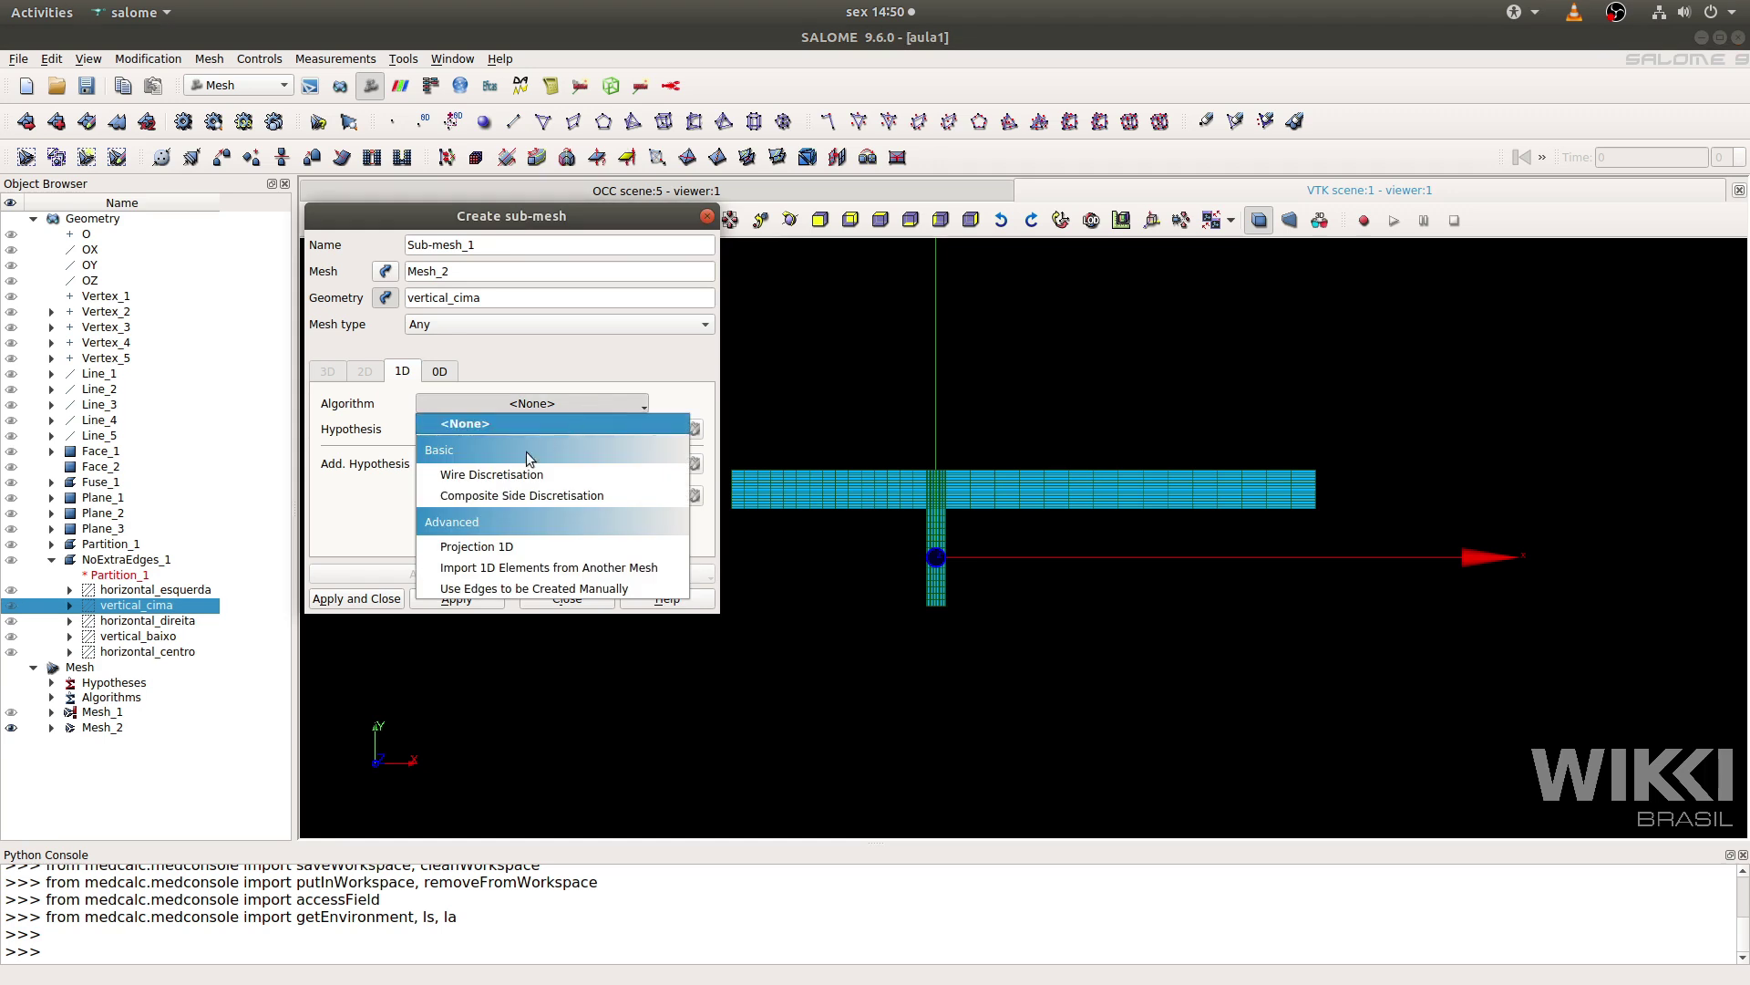
pyautogui.click(489, 476)
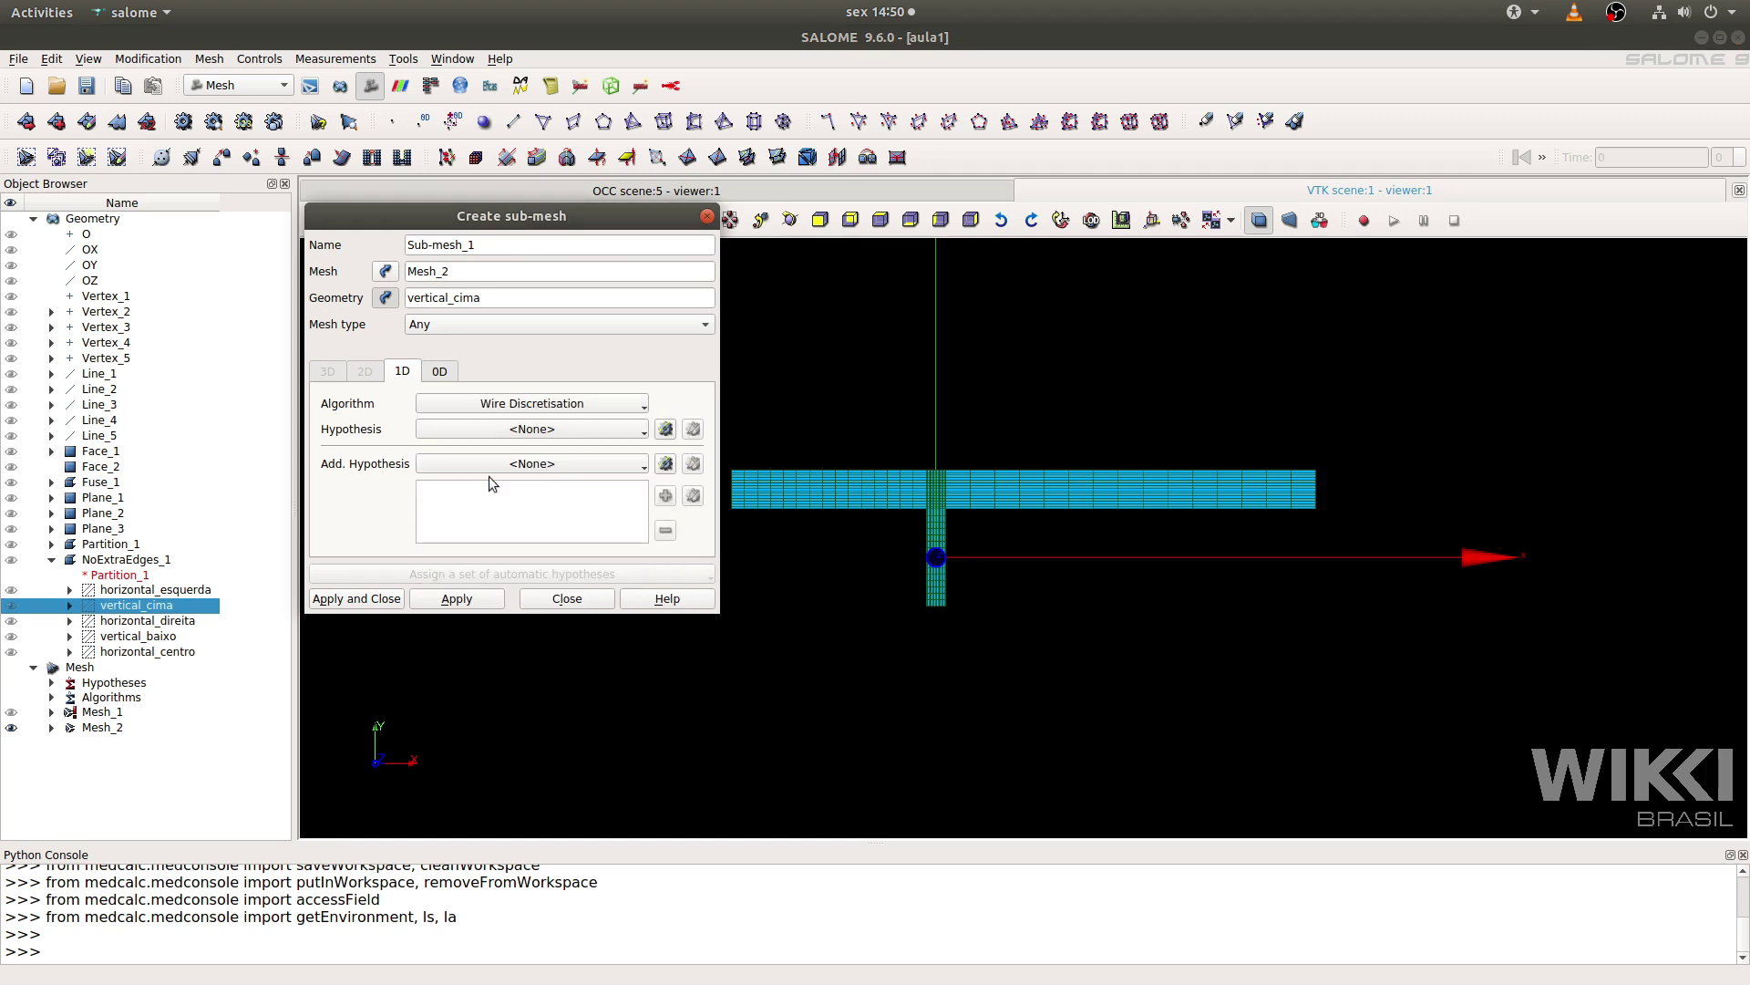
# Give the vertical_cima sub-mesh a Number of Segments hypothesis of 5 with equidistant distribution, and create the sub-mesh.
pyautogui.click(665, 429)
pyautogui.click(704, 467)
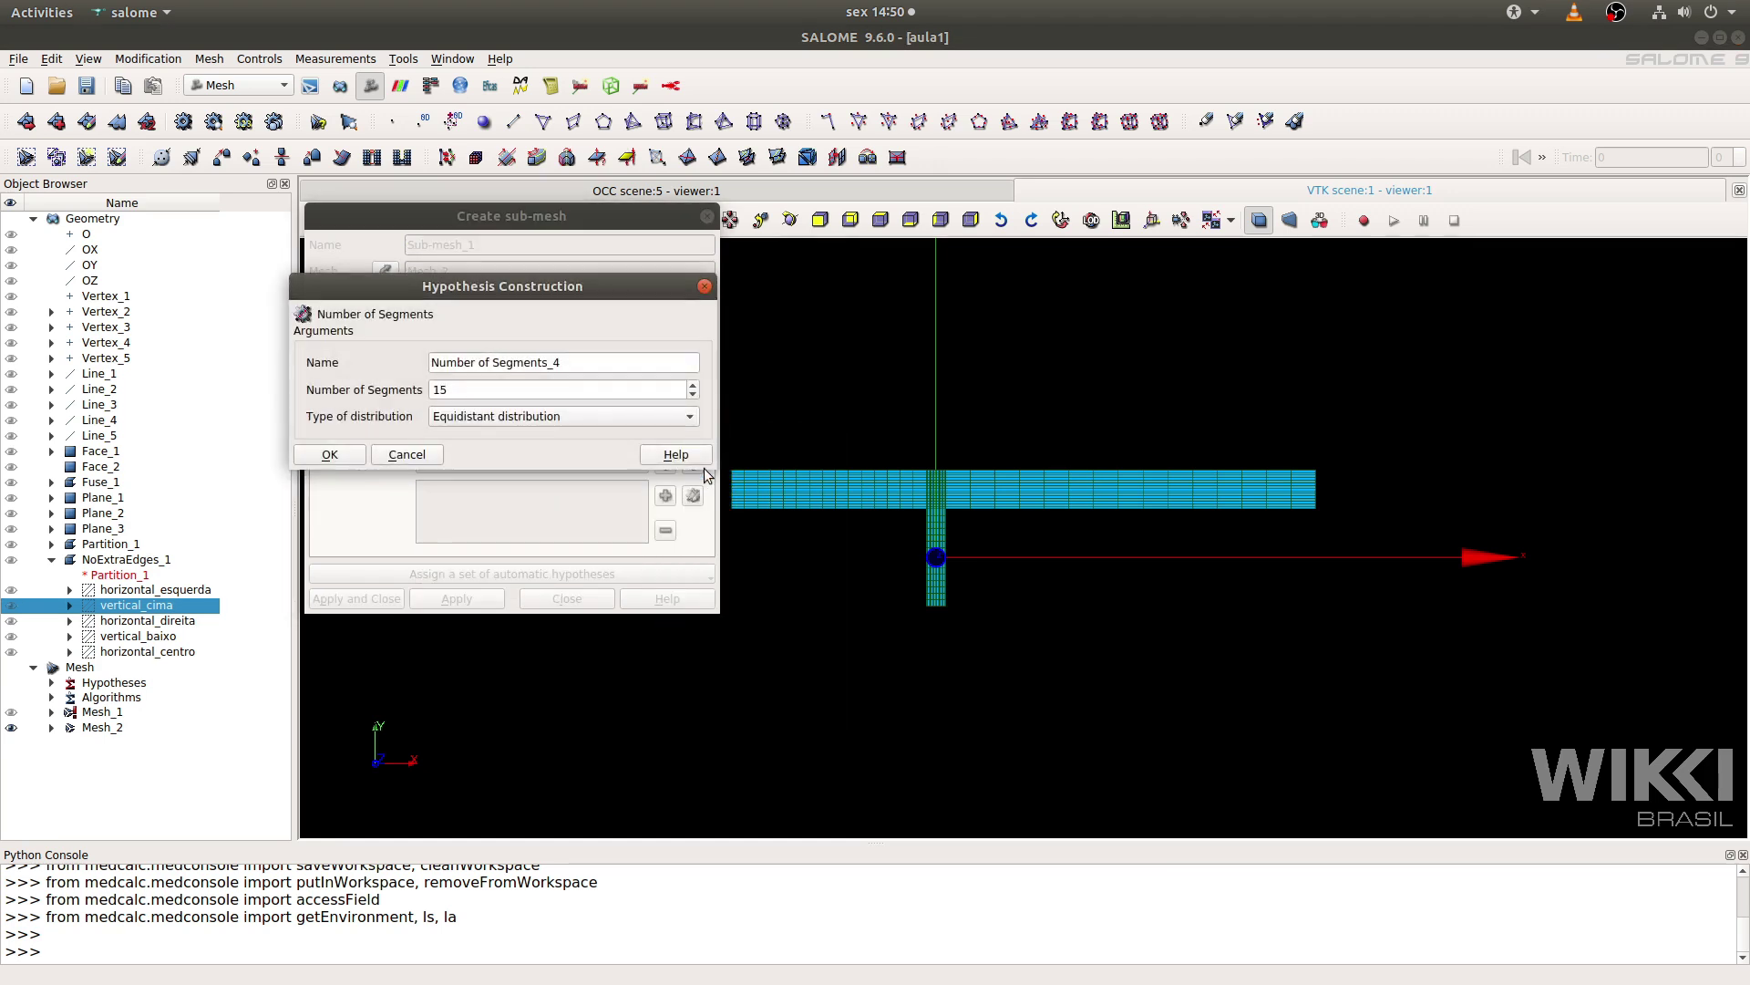
pyautogui.doubleClick(471, 390)
pyautogui.keyDown('ctrl'); pyautogui.moveTo(989, 511); pyautogui.dragTo(1226, 523, button='middle'); pyautogui.keyUp('ctrl')
pyautogui.scroll(3, 908, 488)
pyautogui.scroll(3, 1019, 516)
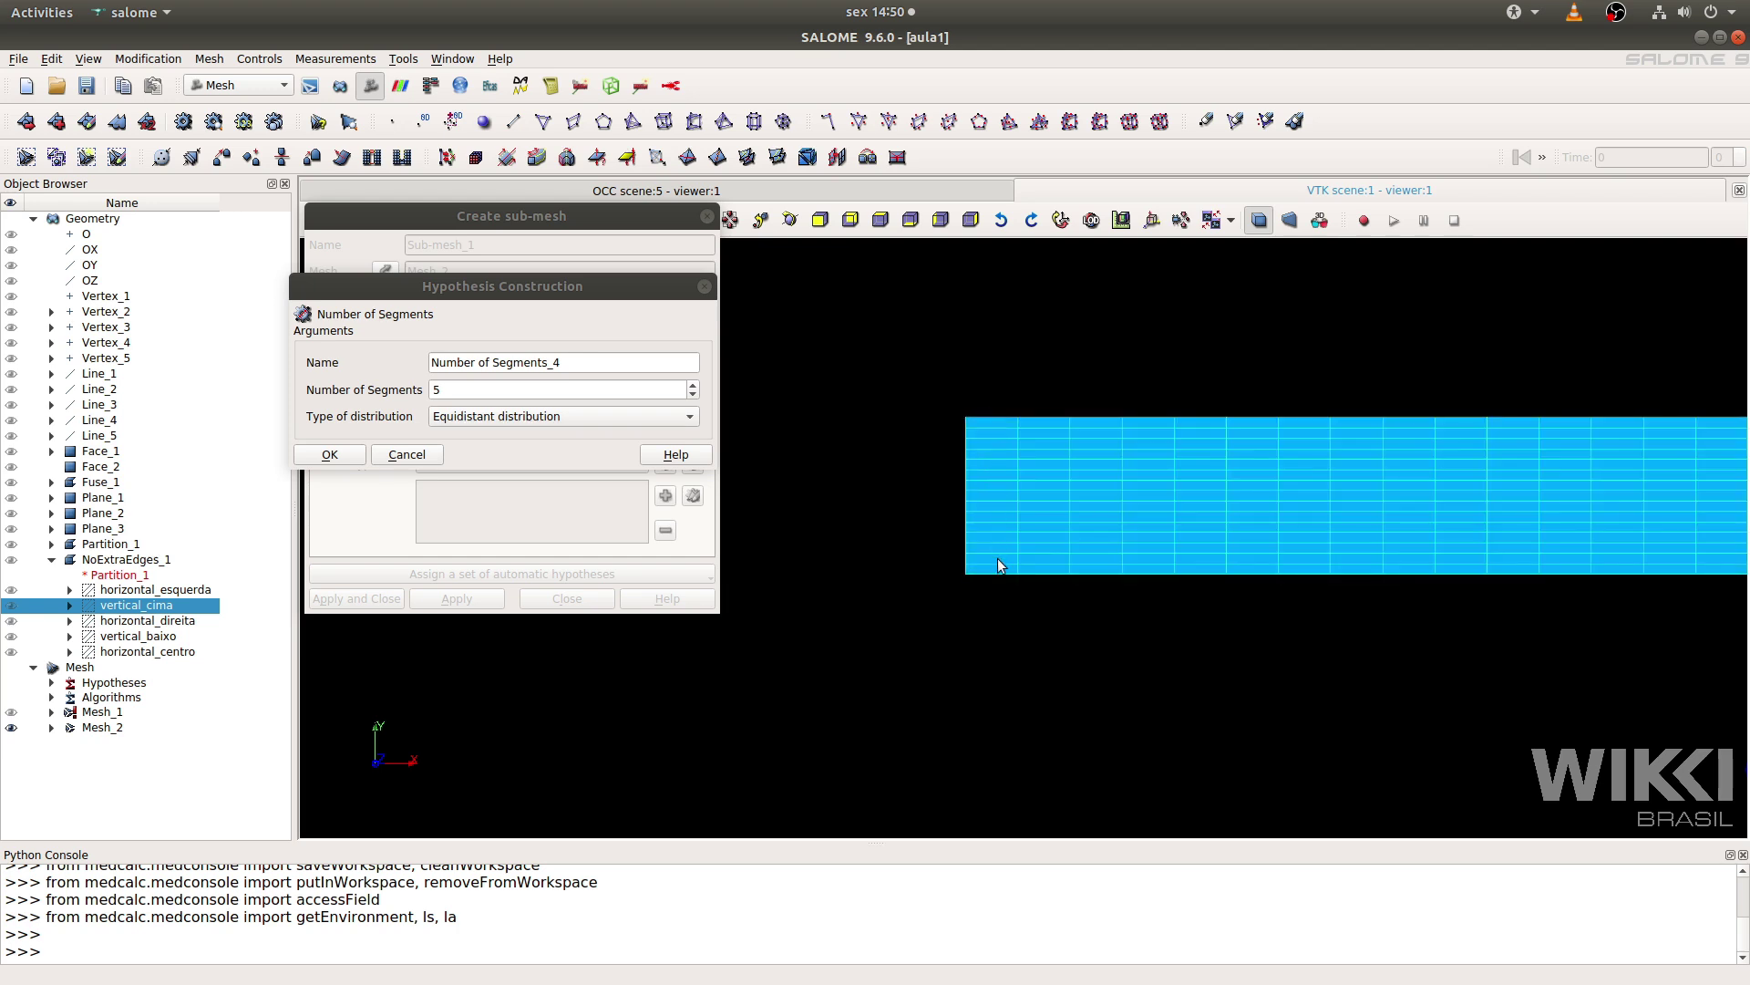
pyautogui.scroll(-5, 998, 558)
pyautogui.keyDown('ctrl'); pyautogui.moveTo(1019, 545); pyautogui.dragTo(821, 478, button='middle'); pyautogui.keyUp('ctrl')
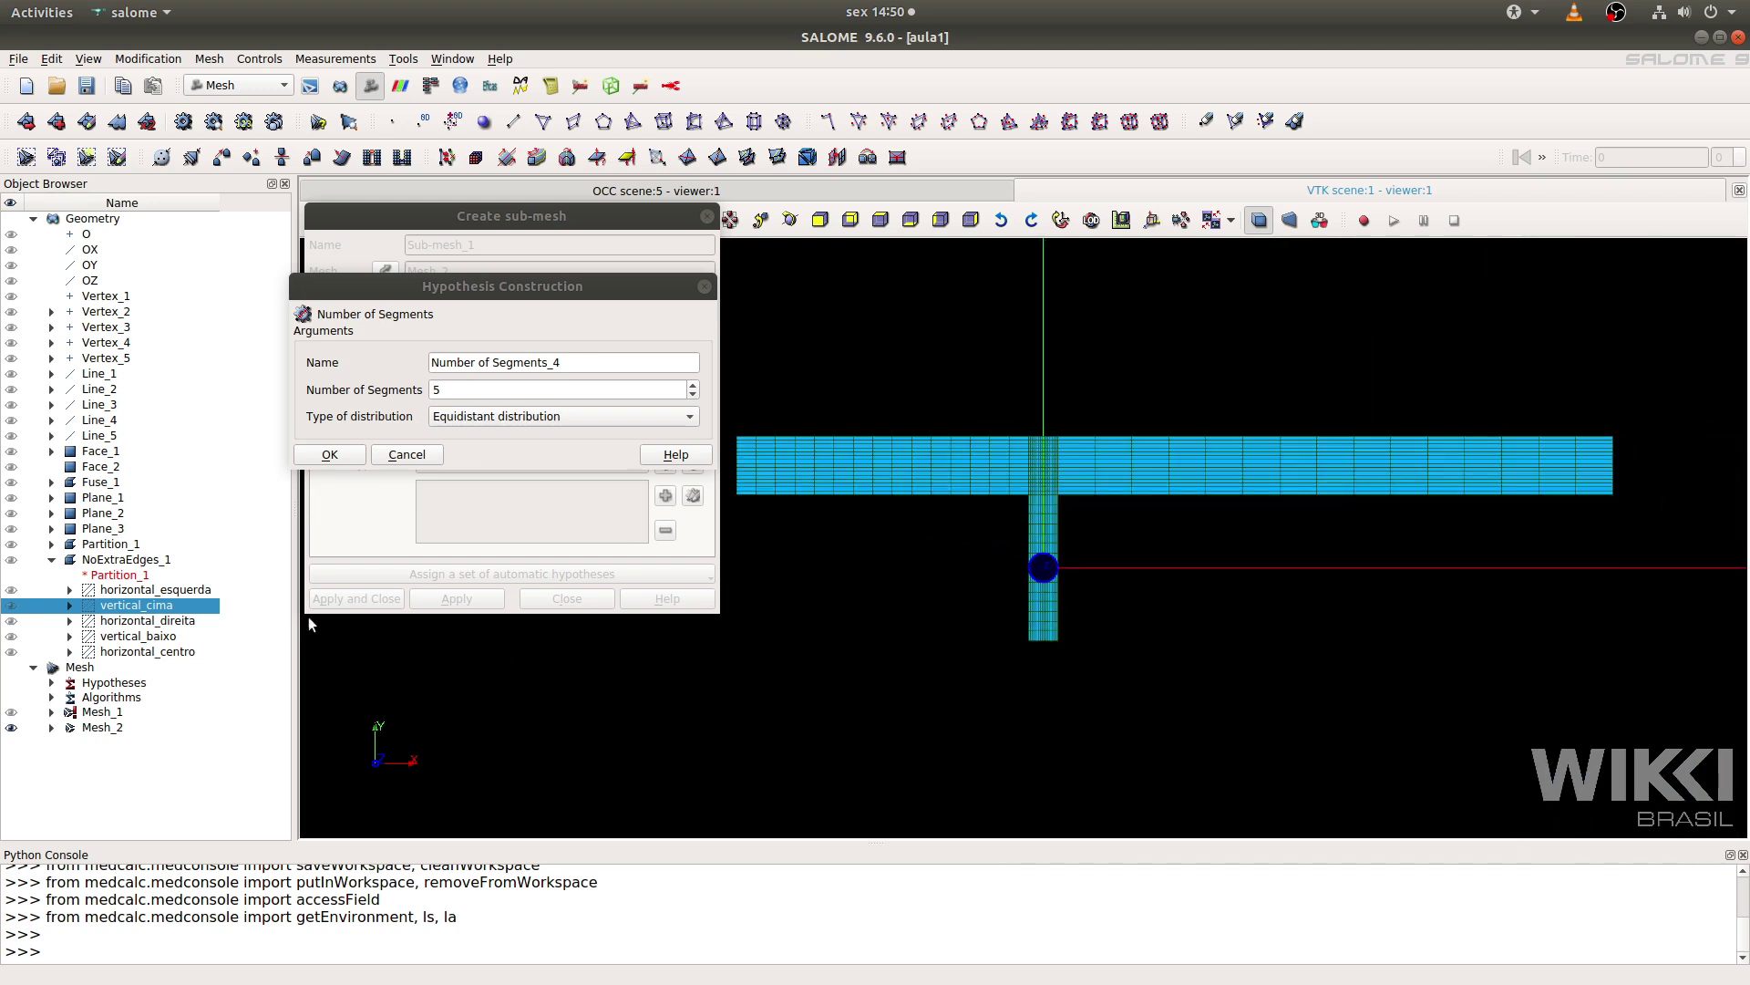
pyautogui.click(331, 455)
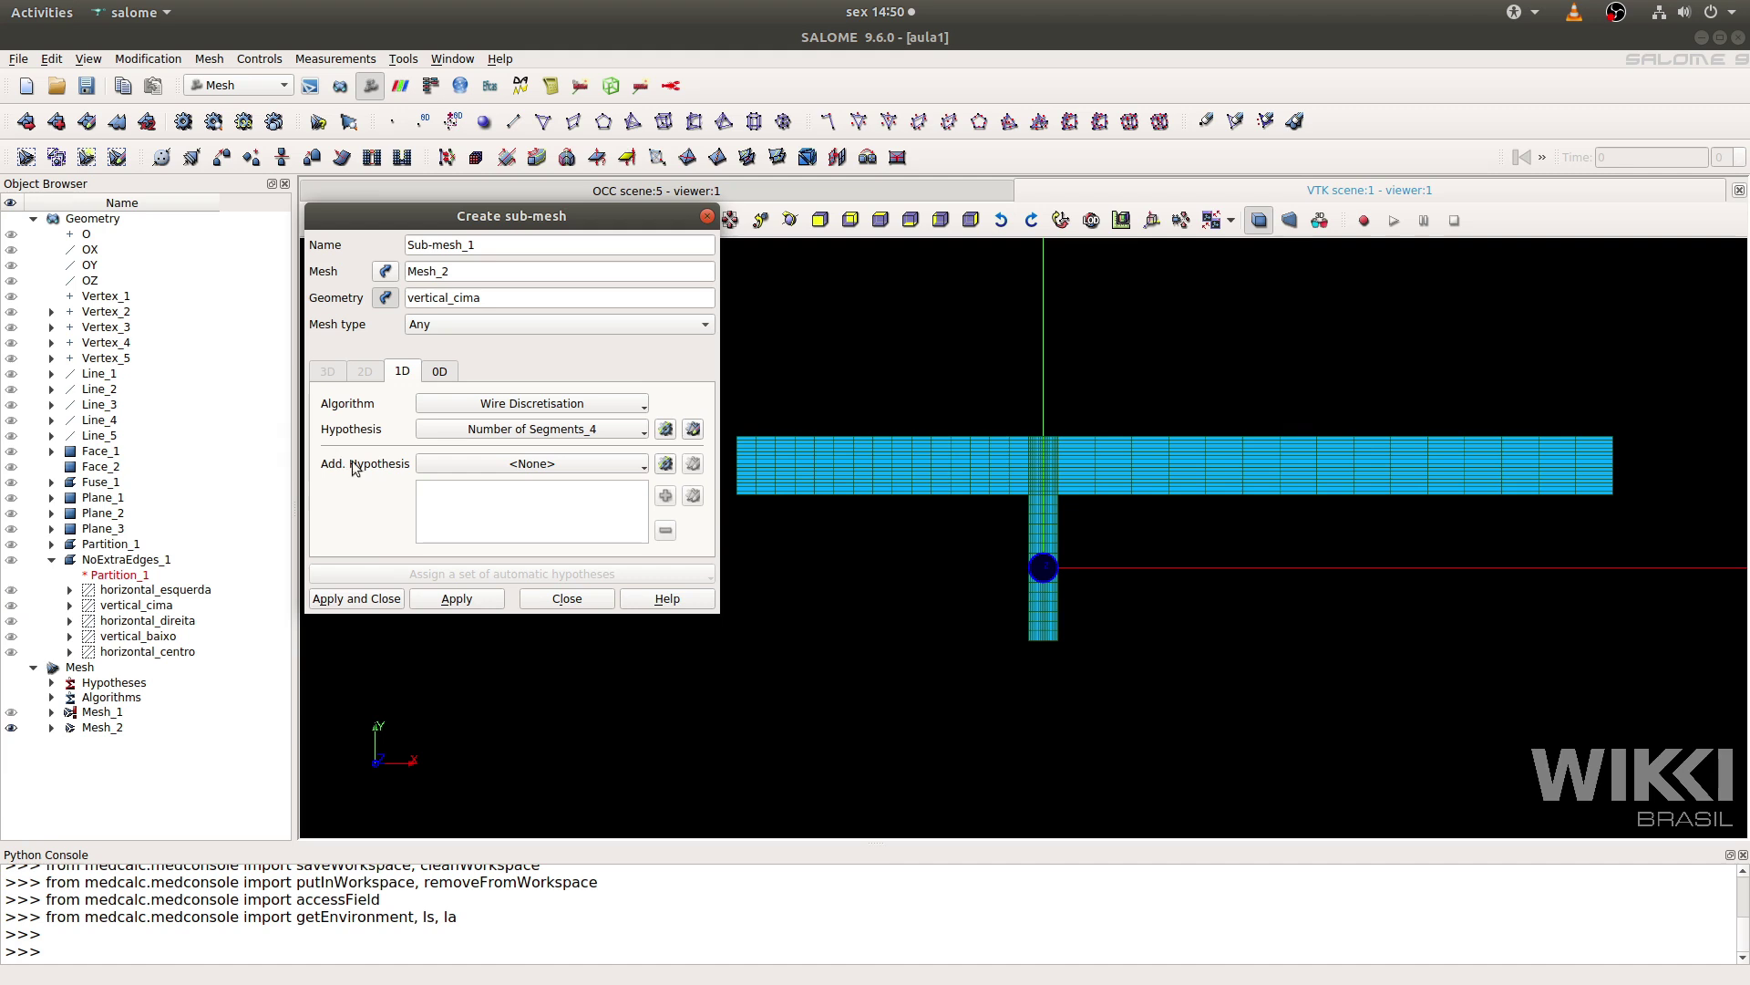
pyautogui.click(373, 599)
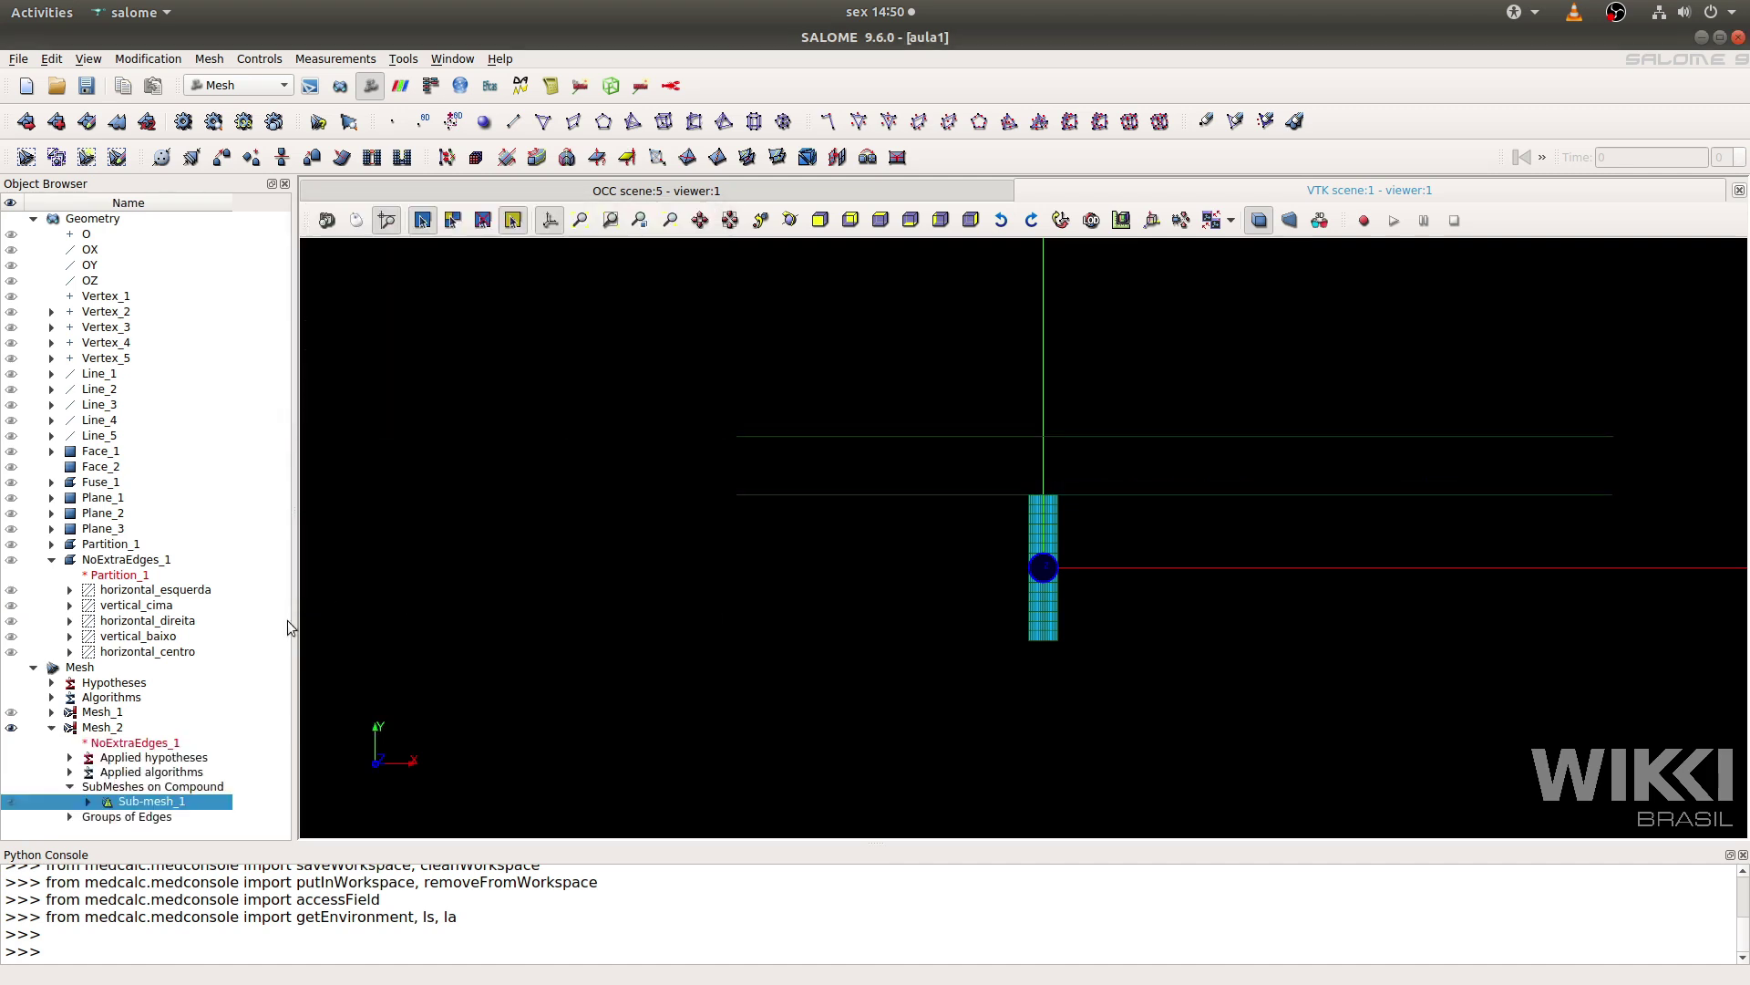
# Recompute Mesh_2 and check the divisions across the height of the horizontal bar.
pyautogui.click(96, 729)
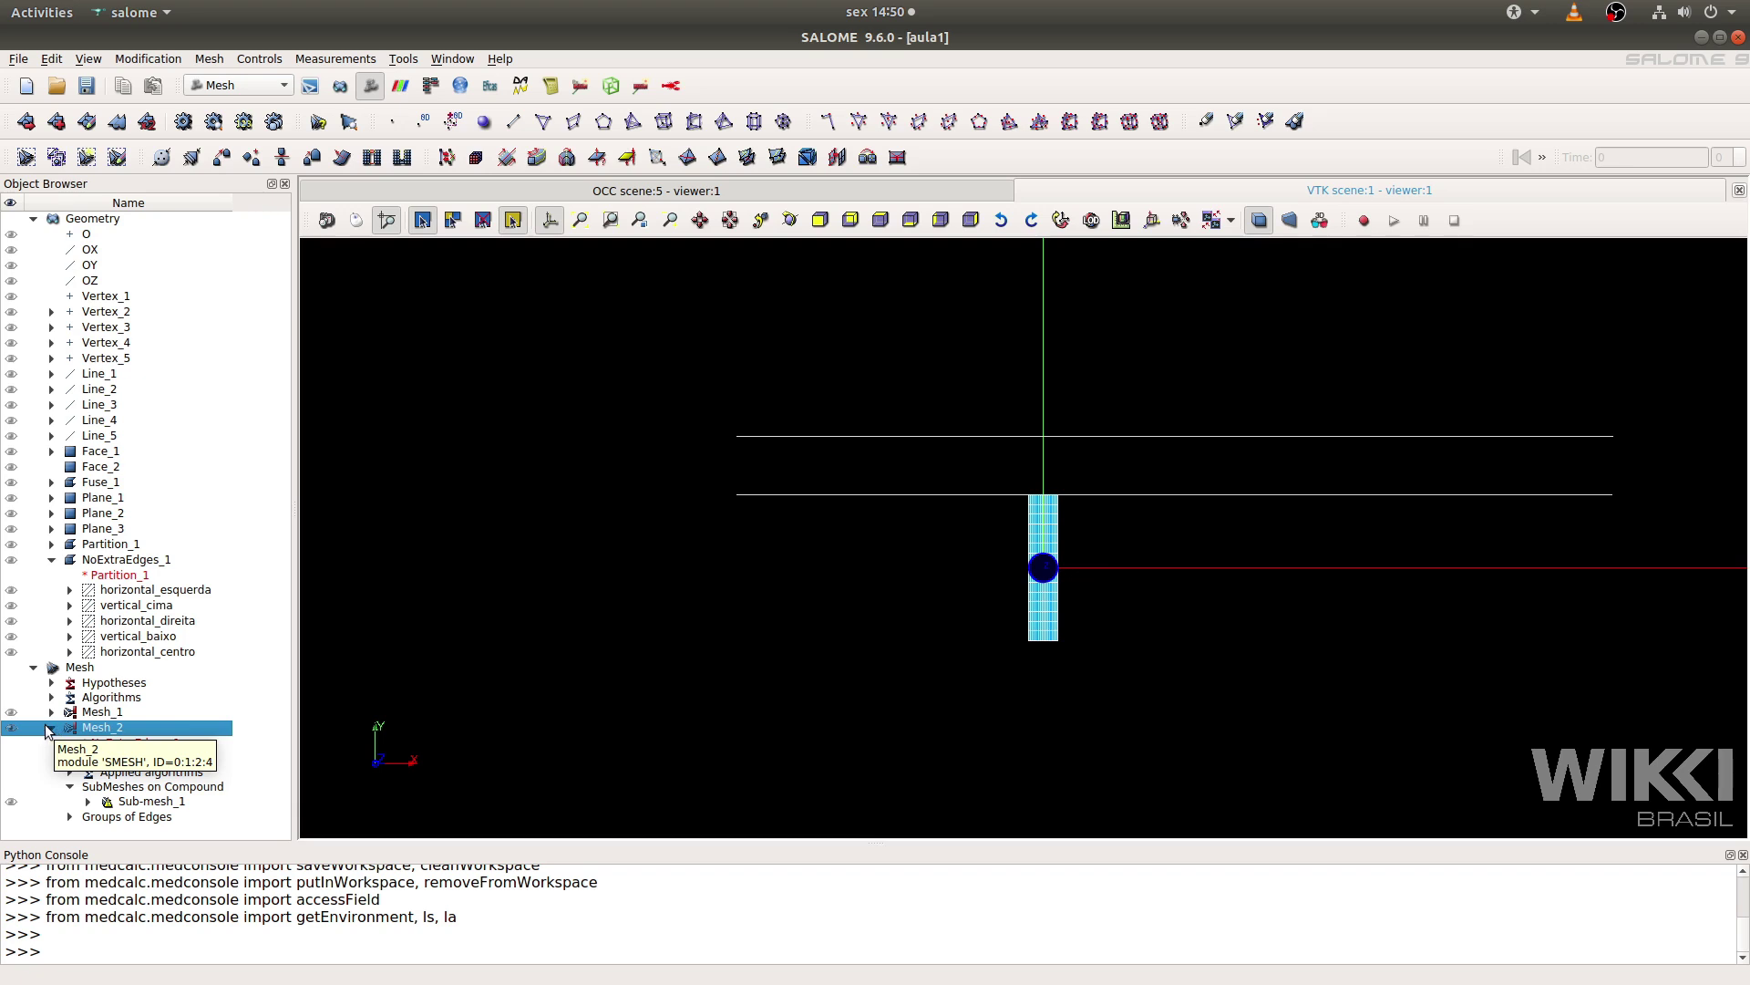
pyautogui.click(191, 120)
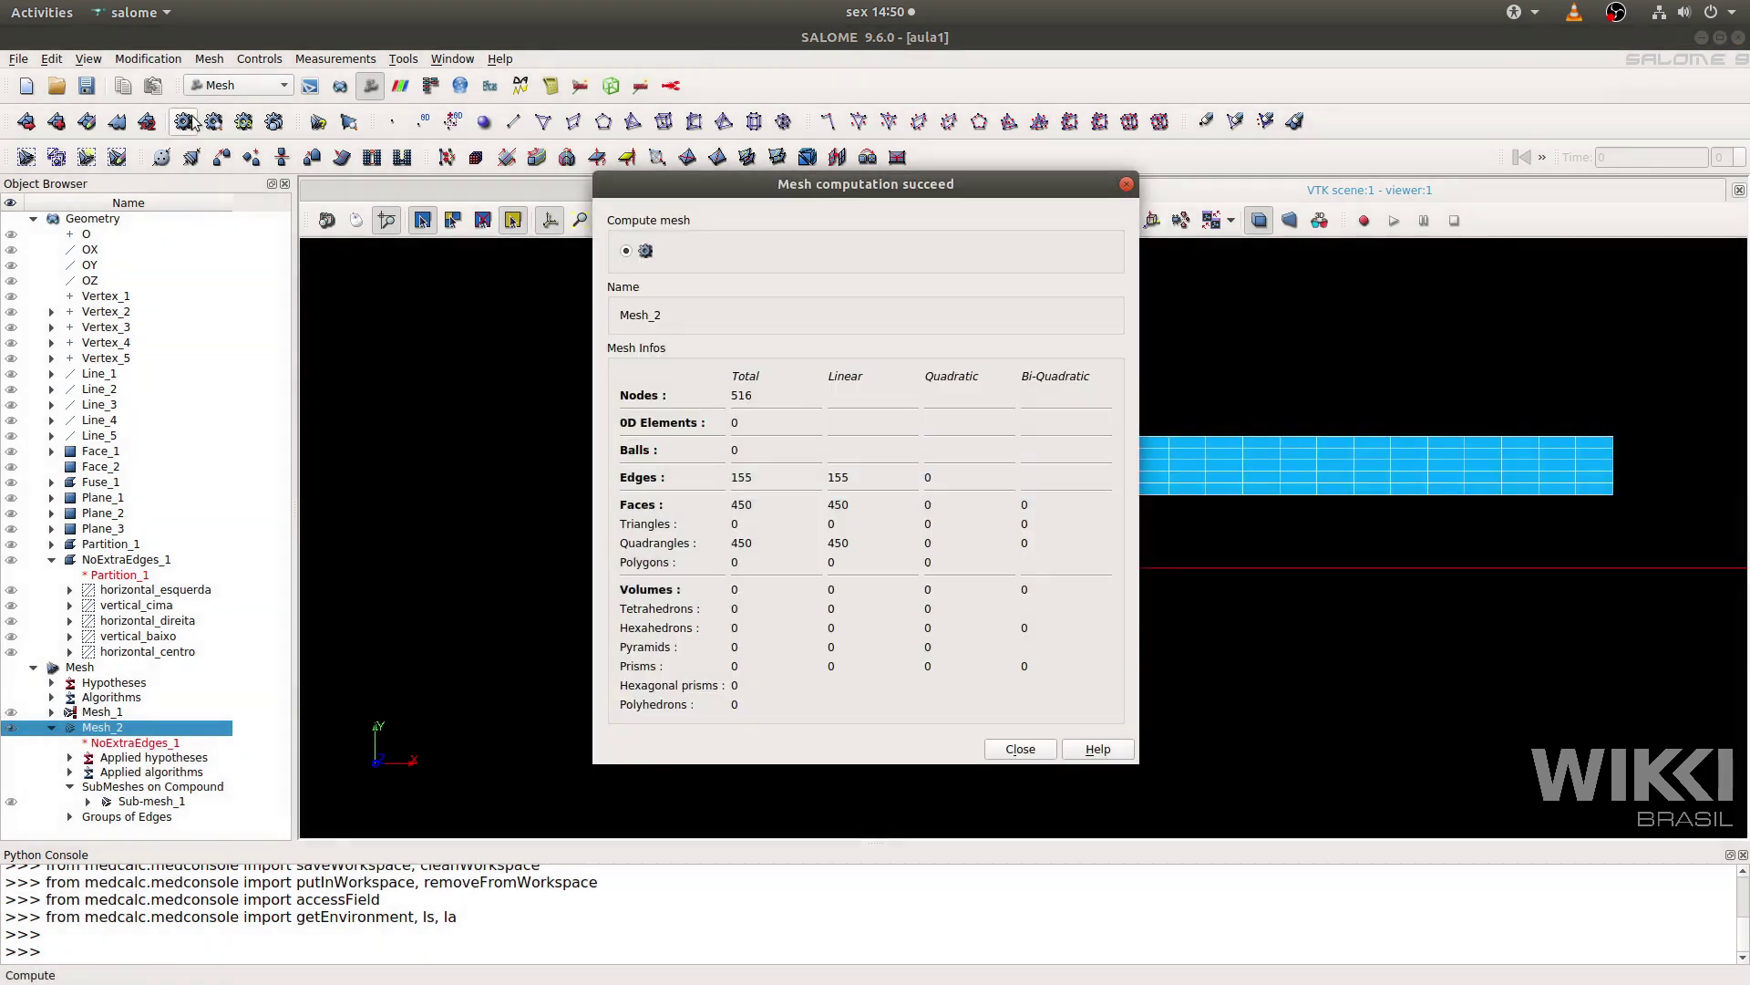
pyautogui.click(1029, 757)
pyautogui.keyDown('ctrl'); pyautogui.moveTo(1023, 602); pyautogui.dragTo(793, 624, button='middle'); pyautogui.keyUp('ctrl')
pyautogui.keyDown('ctrl'); pyautogui.moveTo(882, 611); pyautogui.dragTo(937, 611, button='right'); pyautogui.keyUp('ctrl')
pyautogui.keyDown('ctrl'); pyautogui.moveTo(937, 612); pyautogui.dragTo(1153, 626, button='middle'); pyautogui.keyUp('ctrl')
pyautogui.scroll(2, 713, 472)
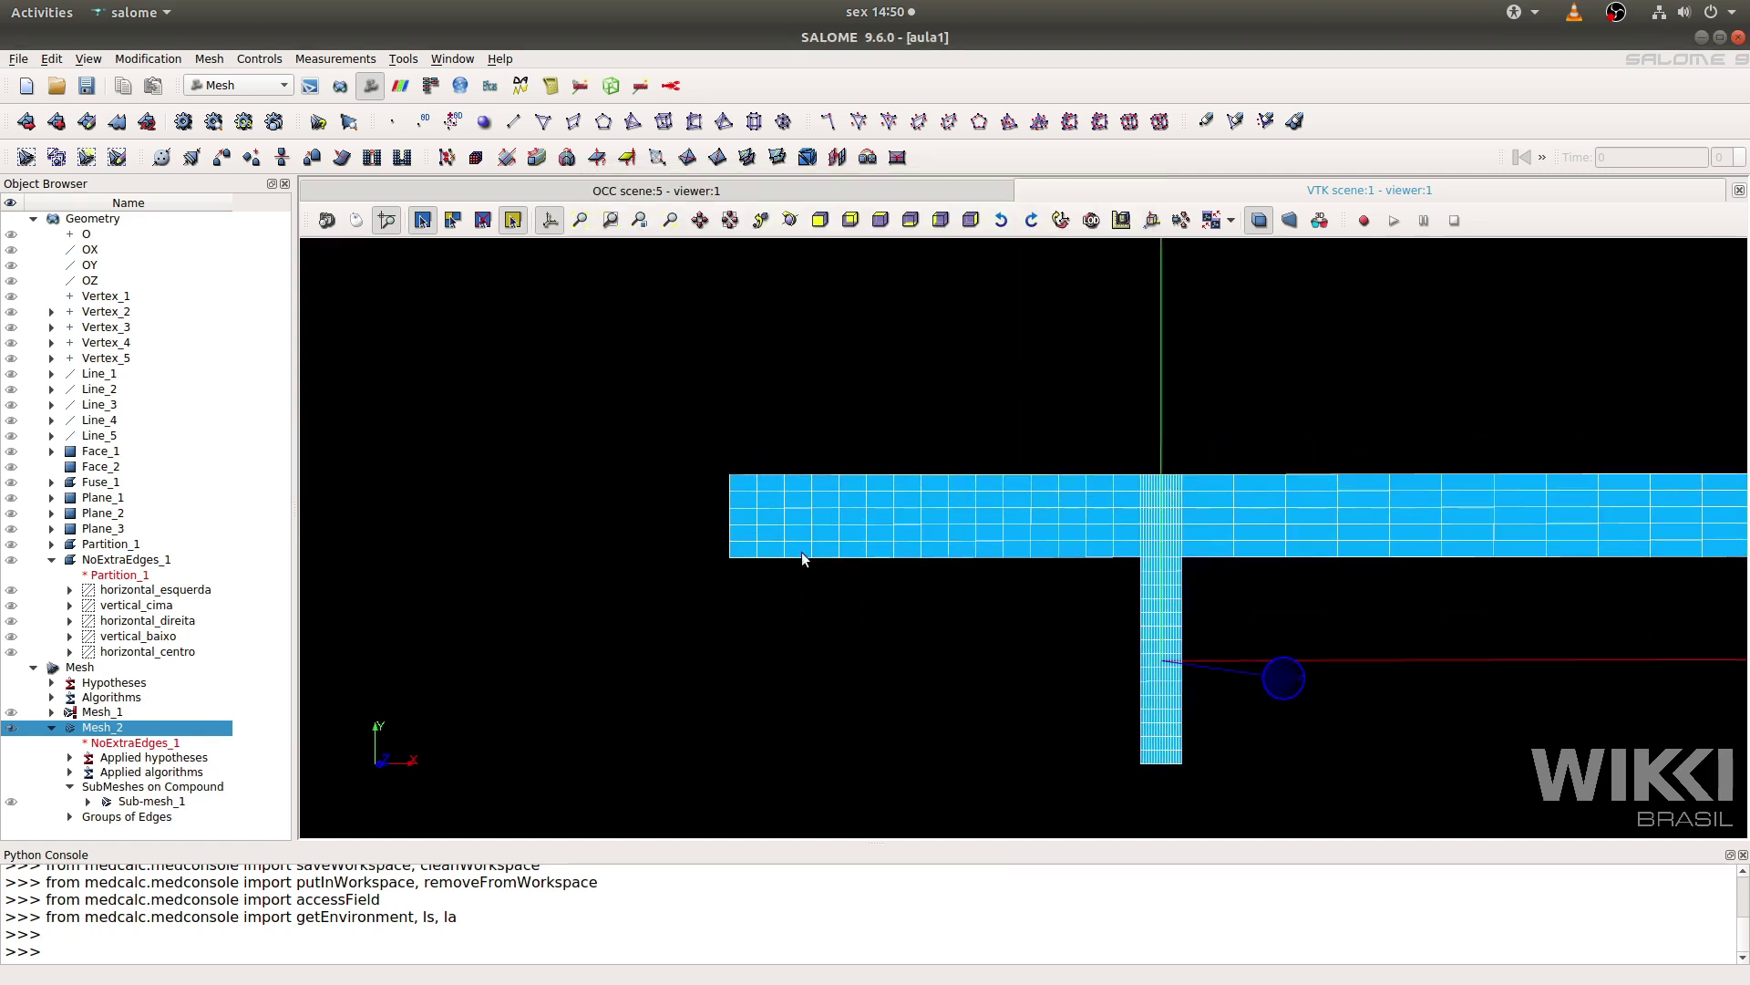
pyautogui.keyDown('ctrl'); pyautogui.moveTo(911, 532); pyautogui.dragTo(707, 478, button='middle'); pyautogui.keyUp('ctrl')
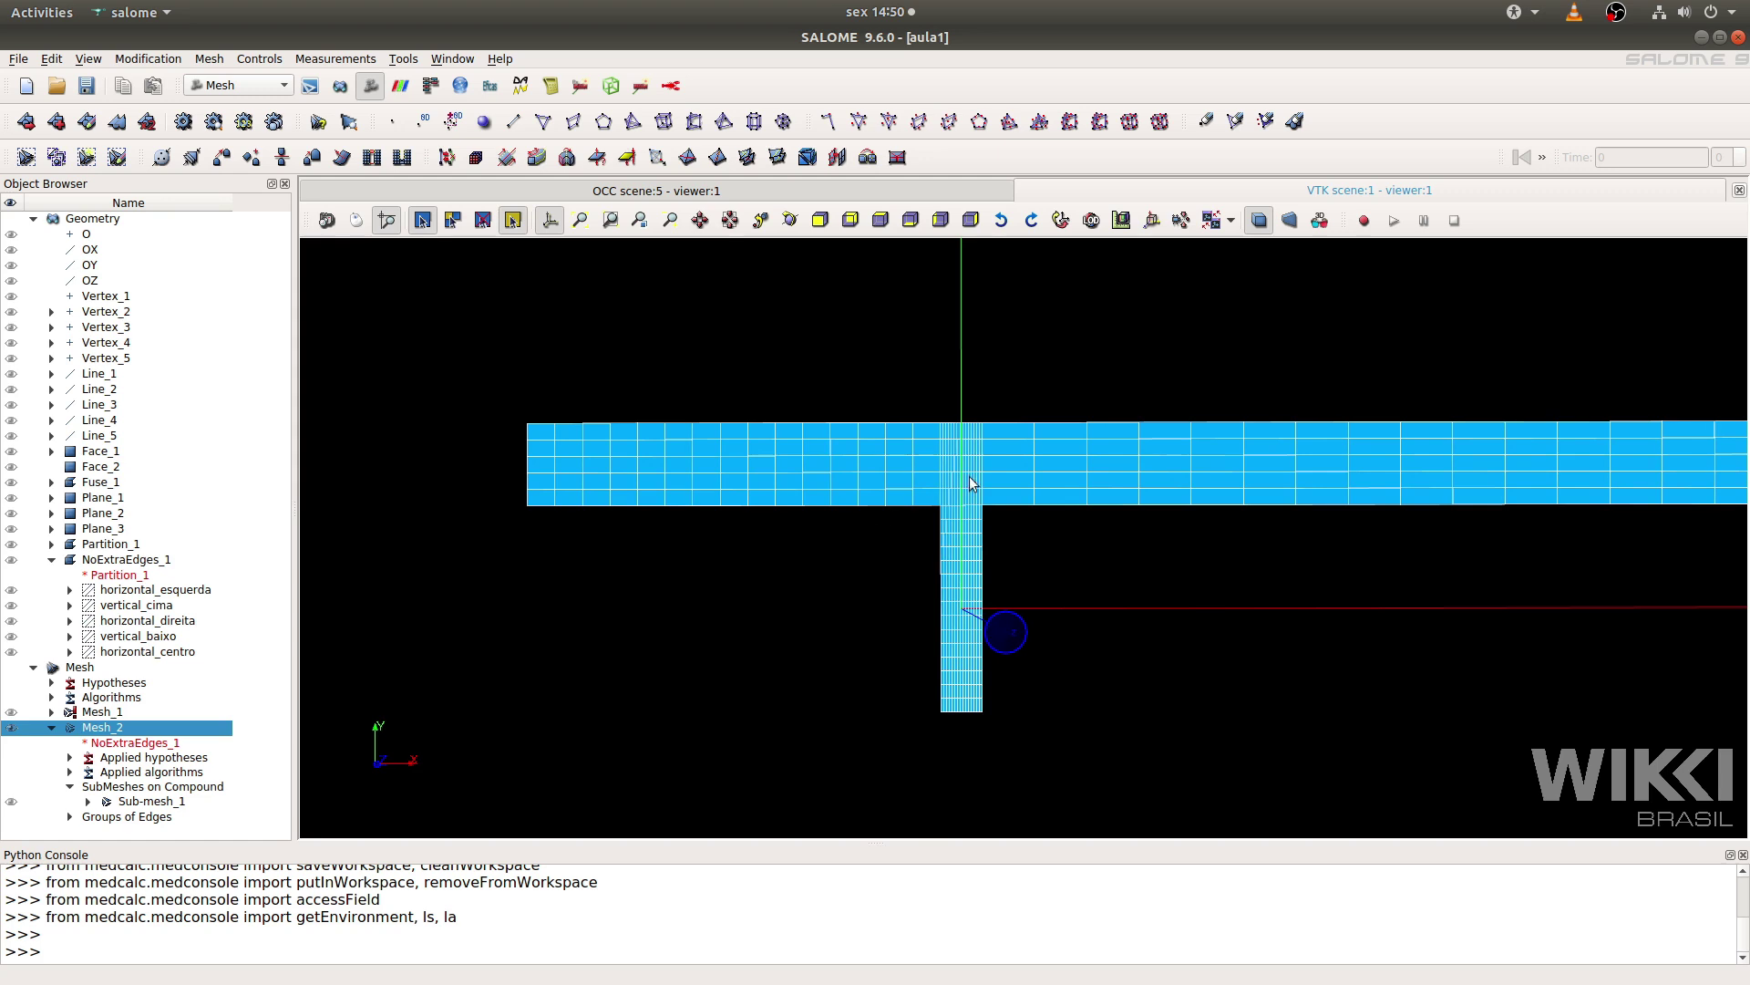
pyautogui.scroll(-2, 889, 587)
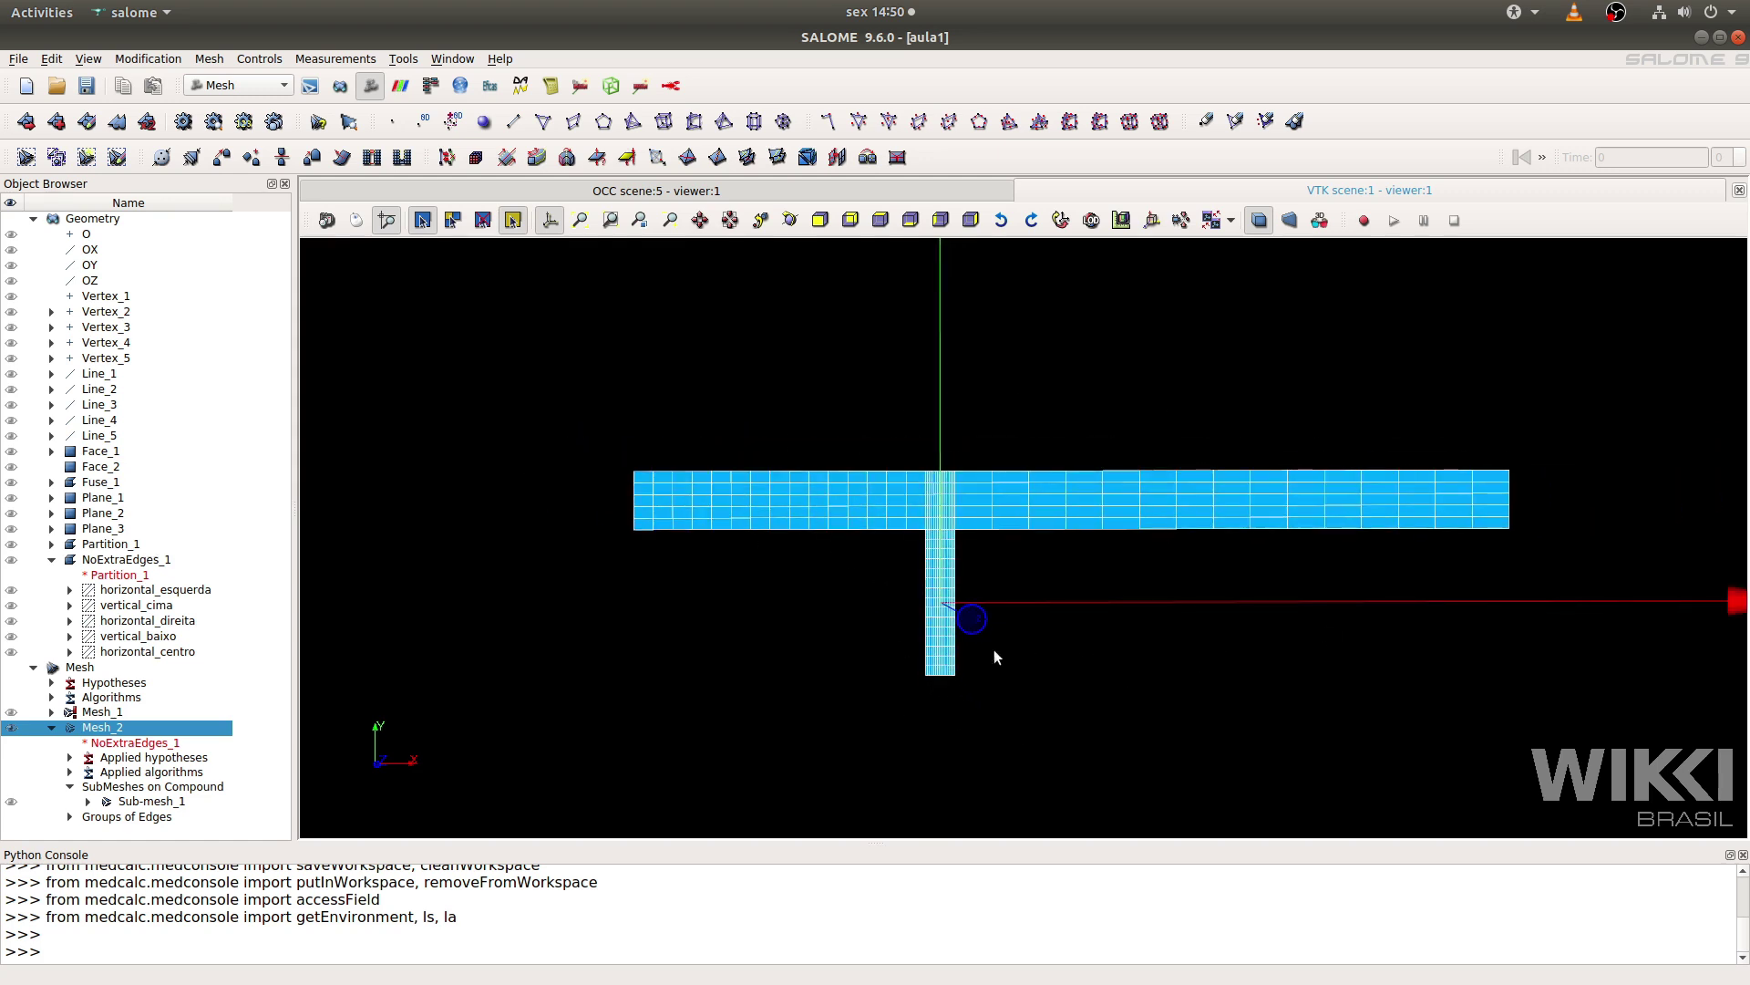
# Start a second sub-mesh of Mesh_2 on the horizontal_centro edge group with the 1D Wire Discretisation algorithm.
pyautogui.click(56, 121)
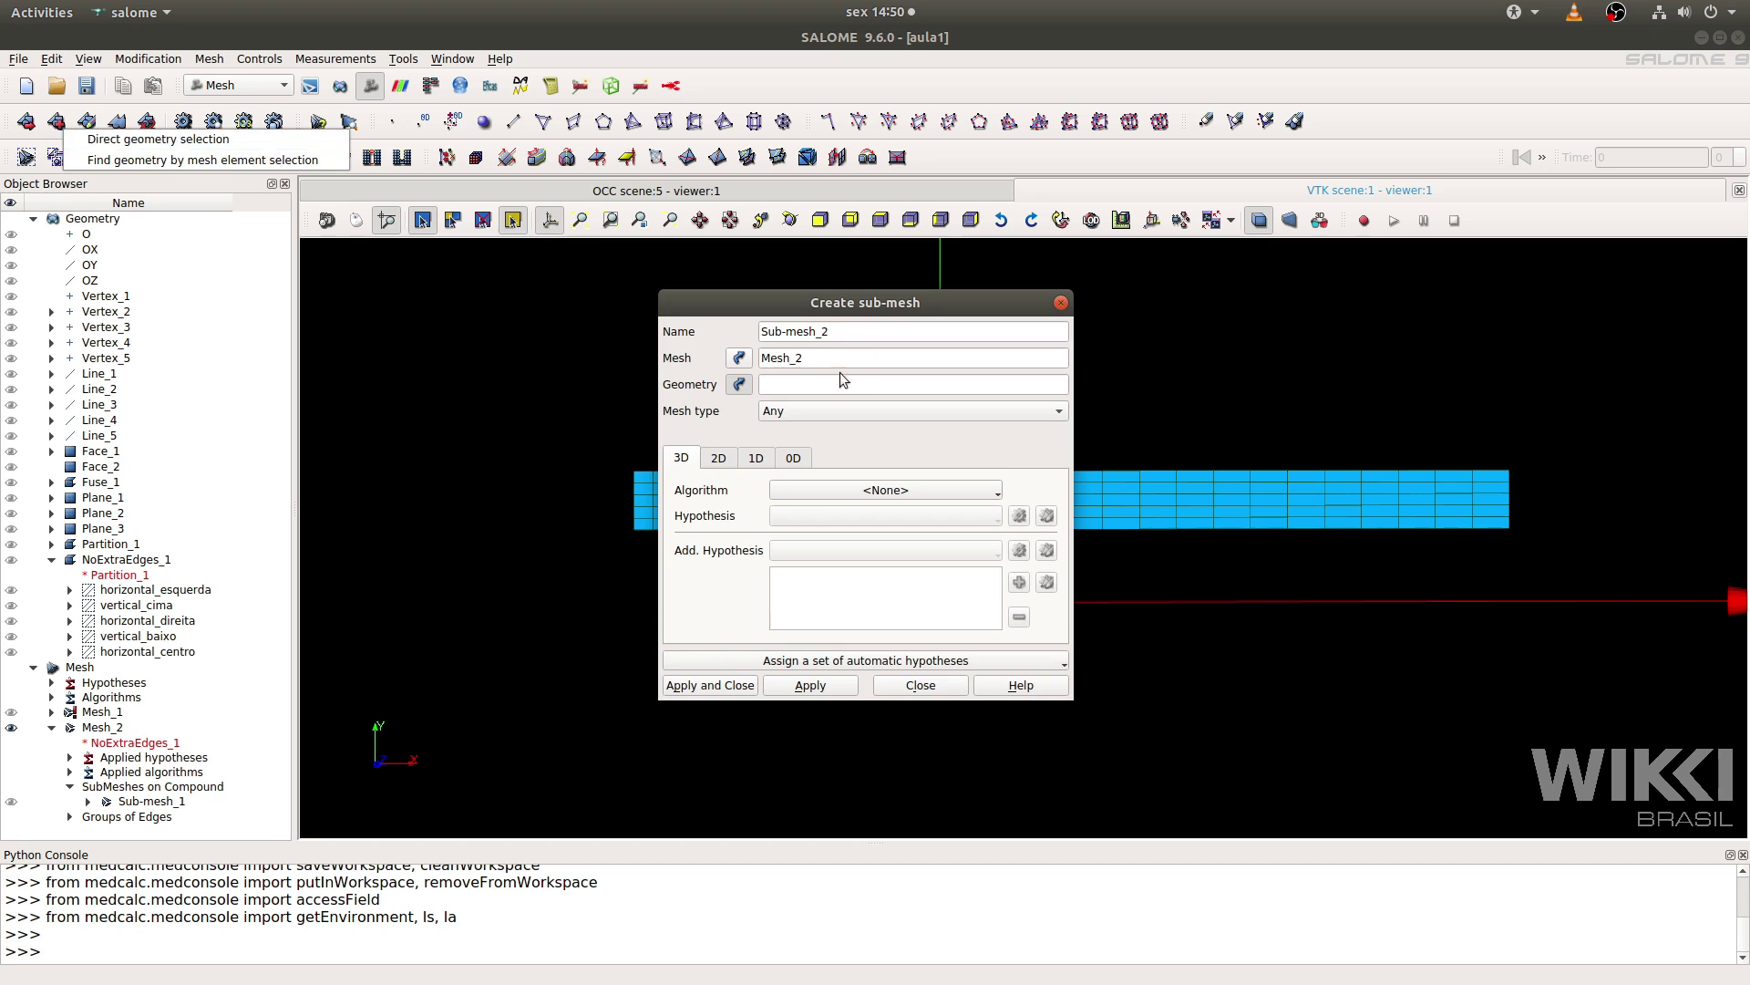
pyautogui.moveTo(862, 304); pyautogui.dragTo(517, 199)
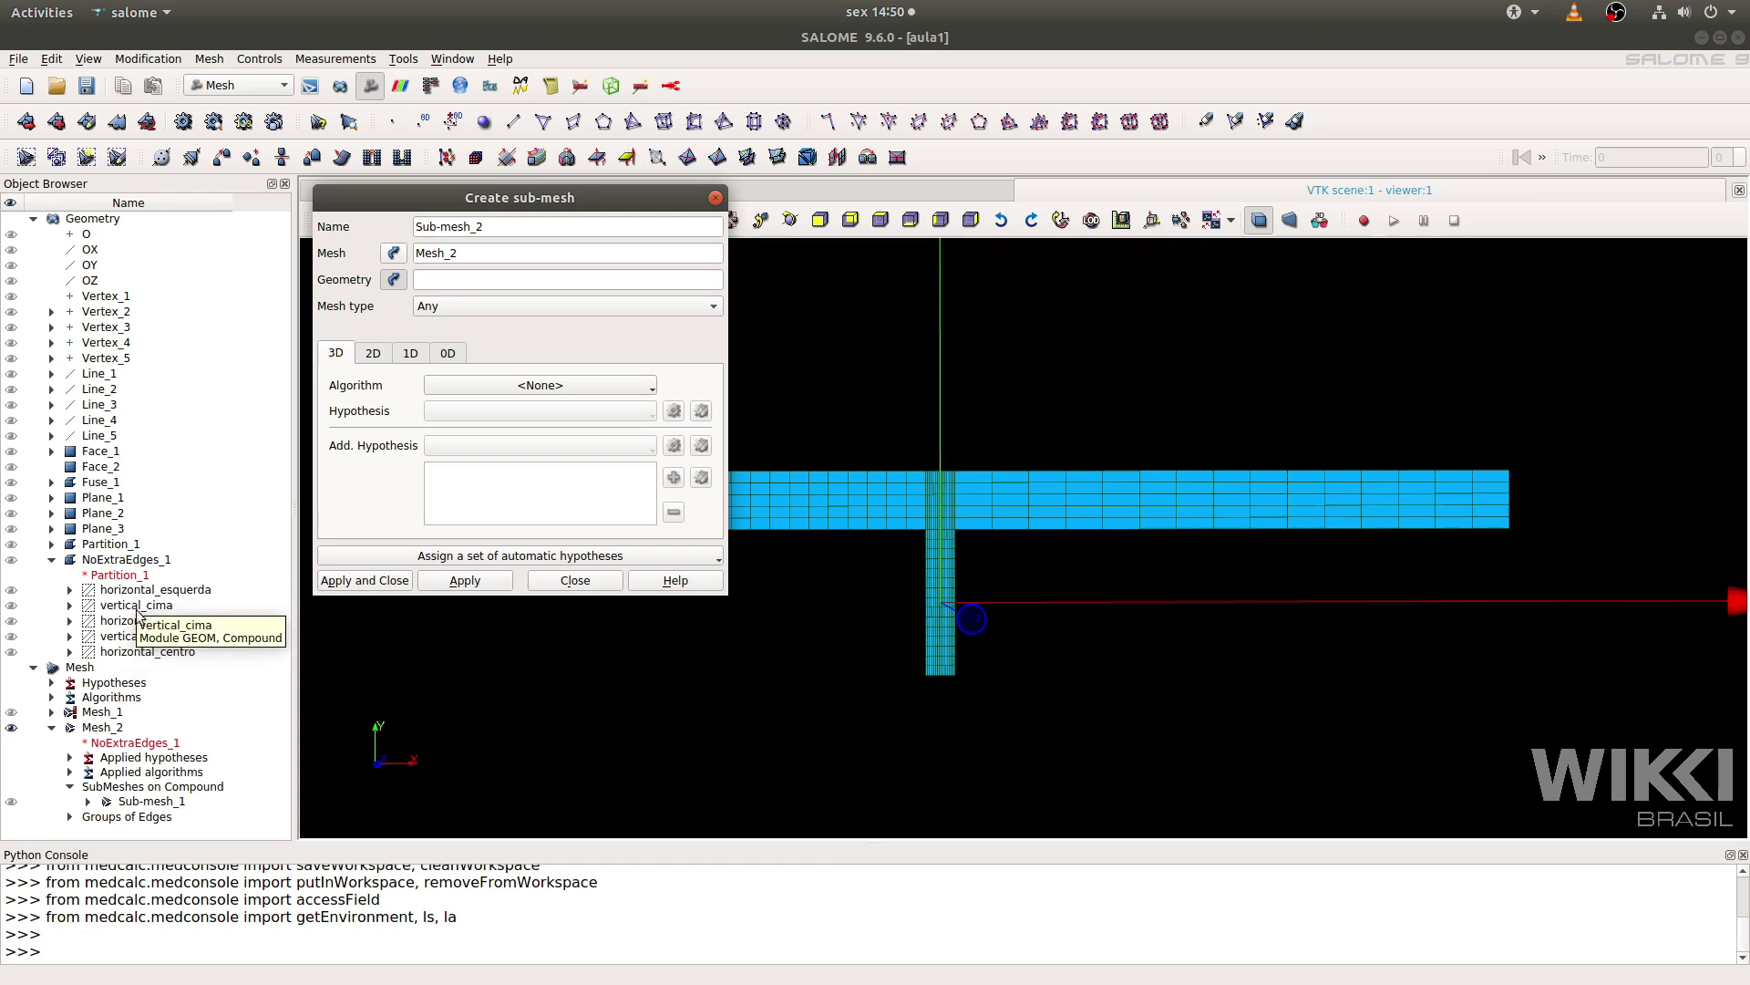
pyautogui.click(142, 651)
pyautogui.click(556, 387)
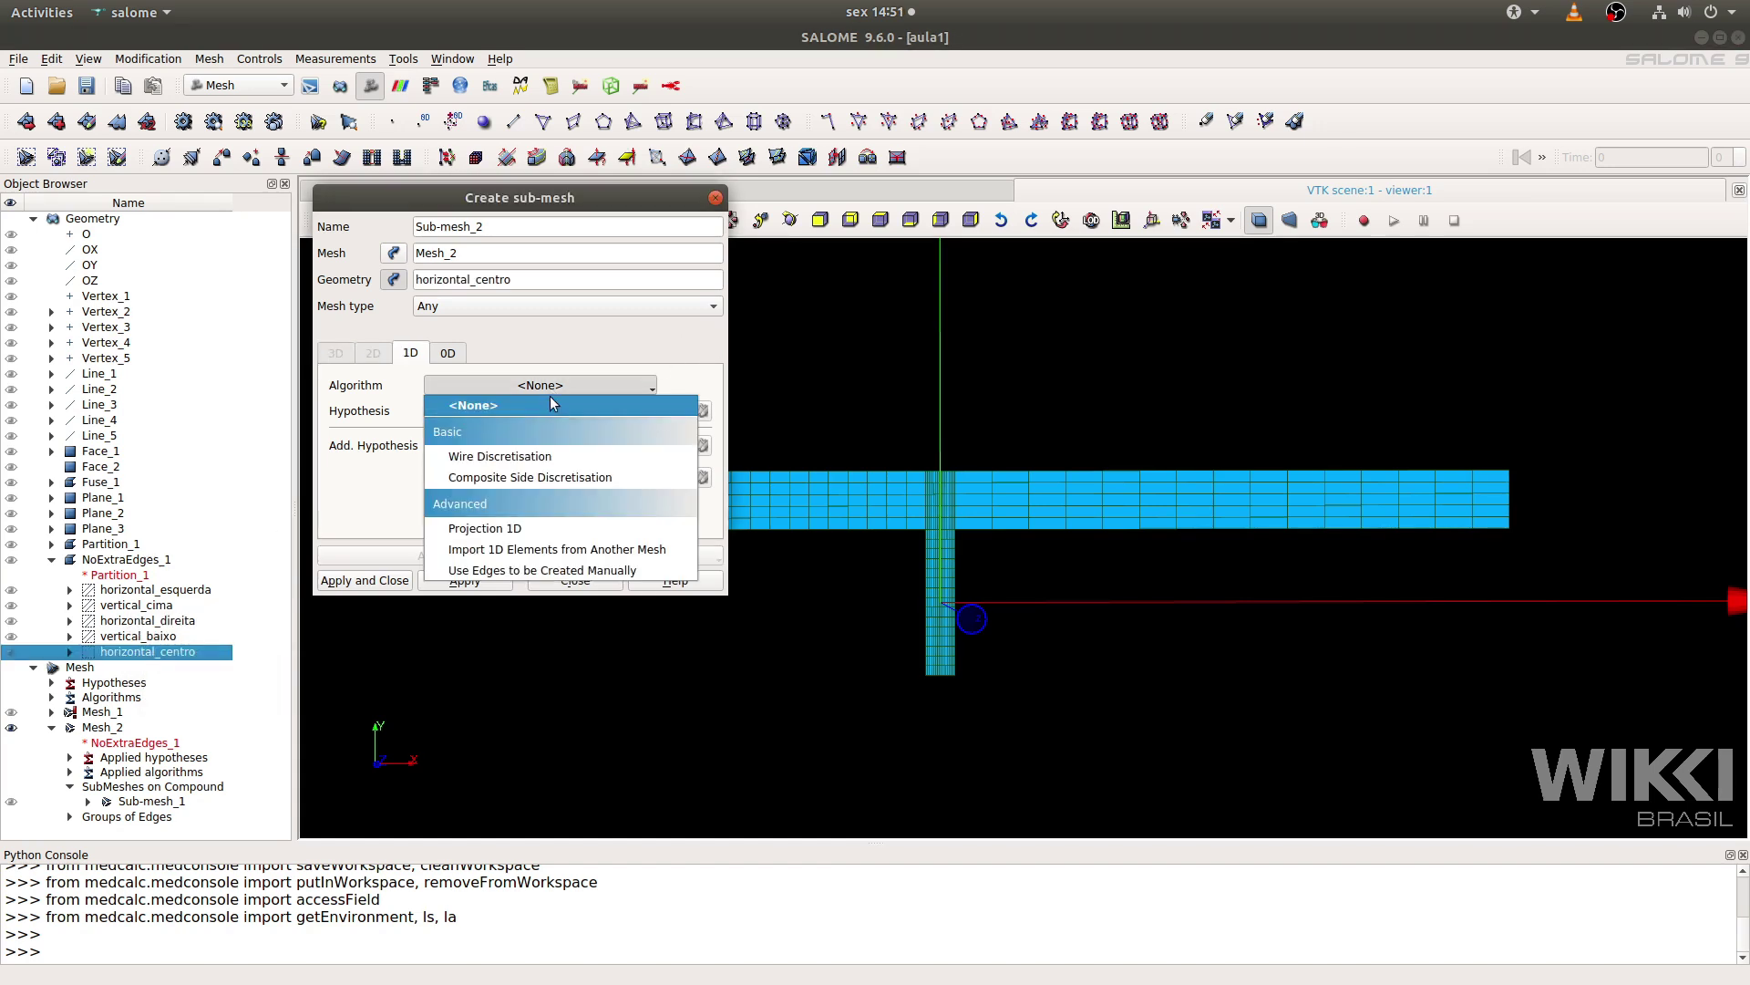
pyautogui.click(532, 456)
# Give the horizontal_centro sub-mesh a Number of Segments hypothesis of 3 with equidistant distribution, and create the sub-mesh.
pyautogui.click(674, 412)
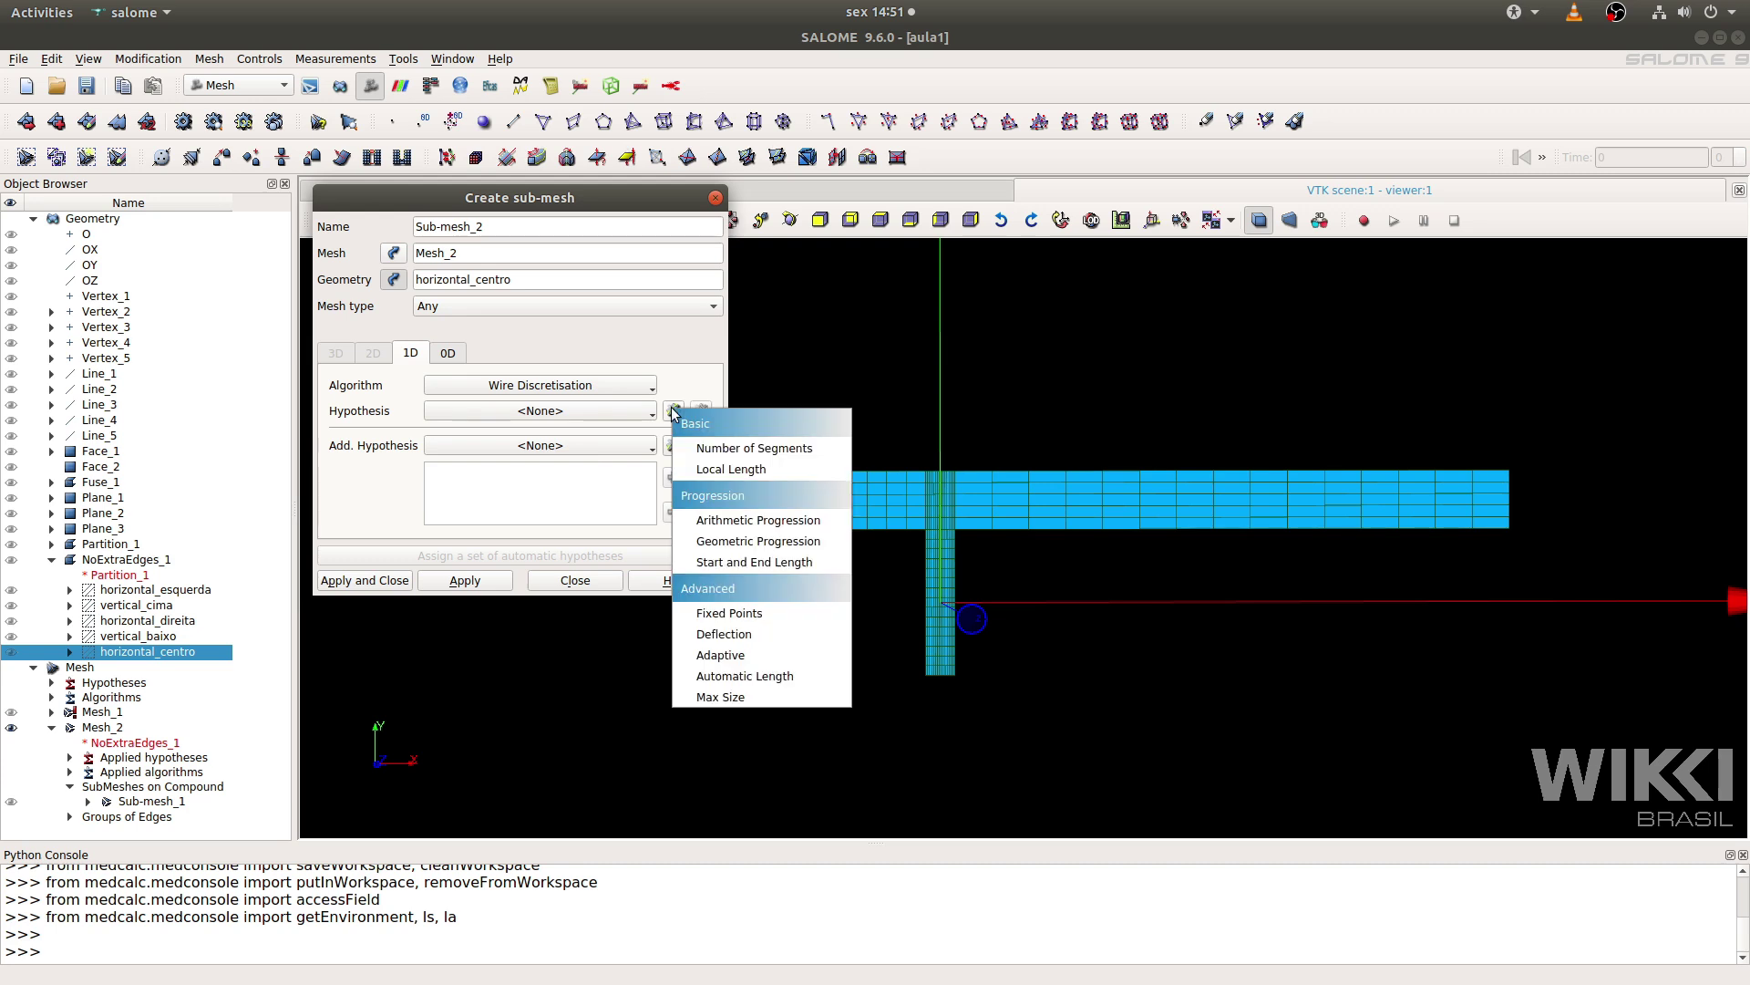
pyautogui.click(713, 448)
pyautogui.doubleClick(527, 368)
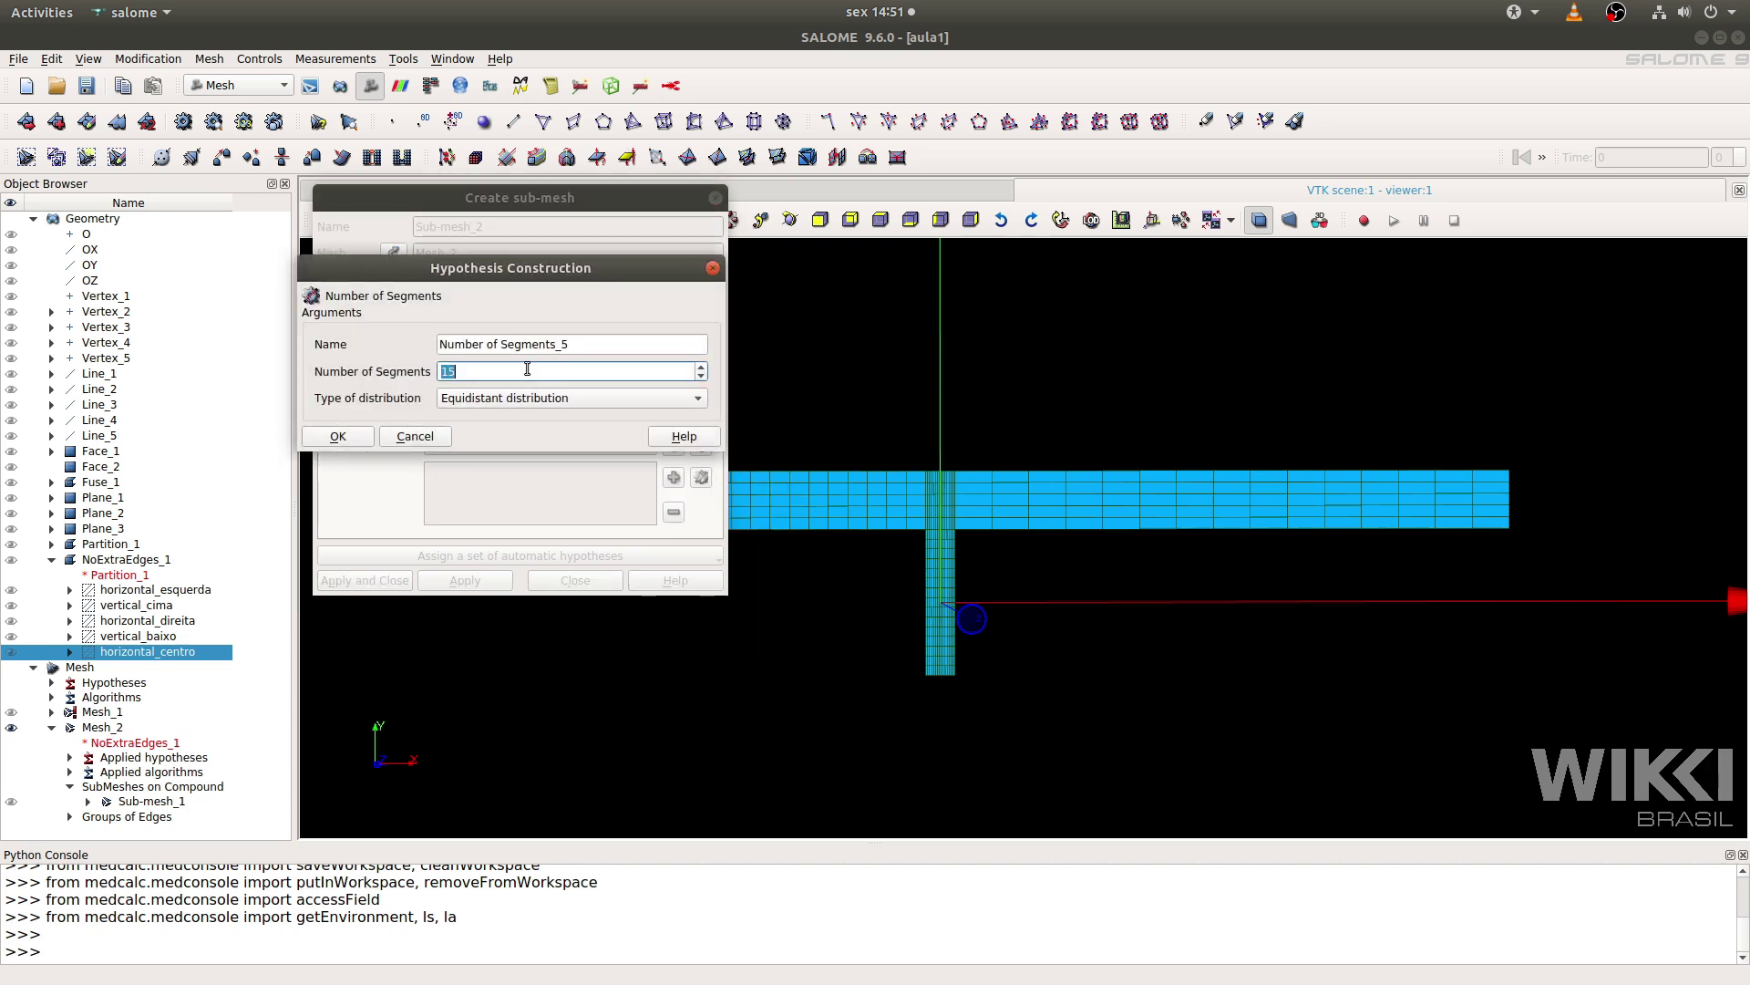
pyautogui.write('2')
pyautogui.click(352, 435)
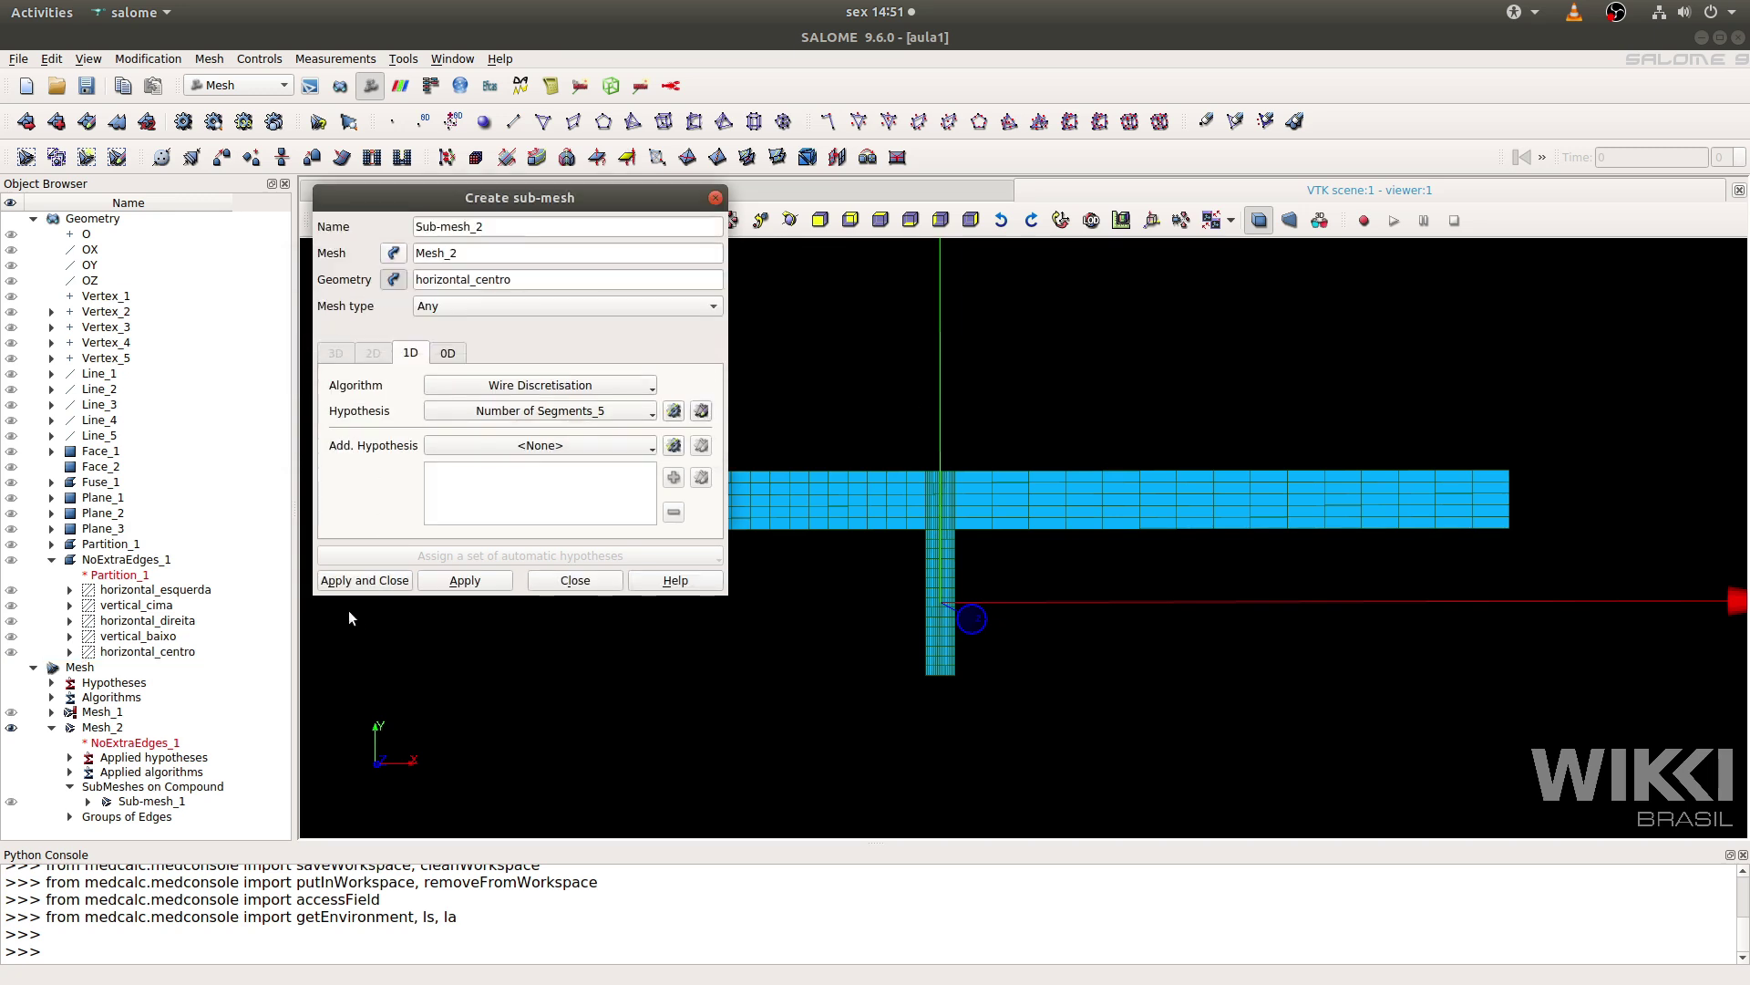
pyautogui.click(350, 581)
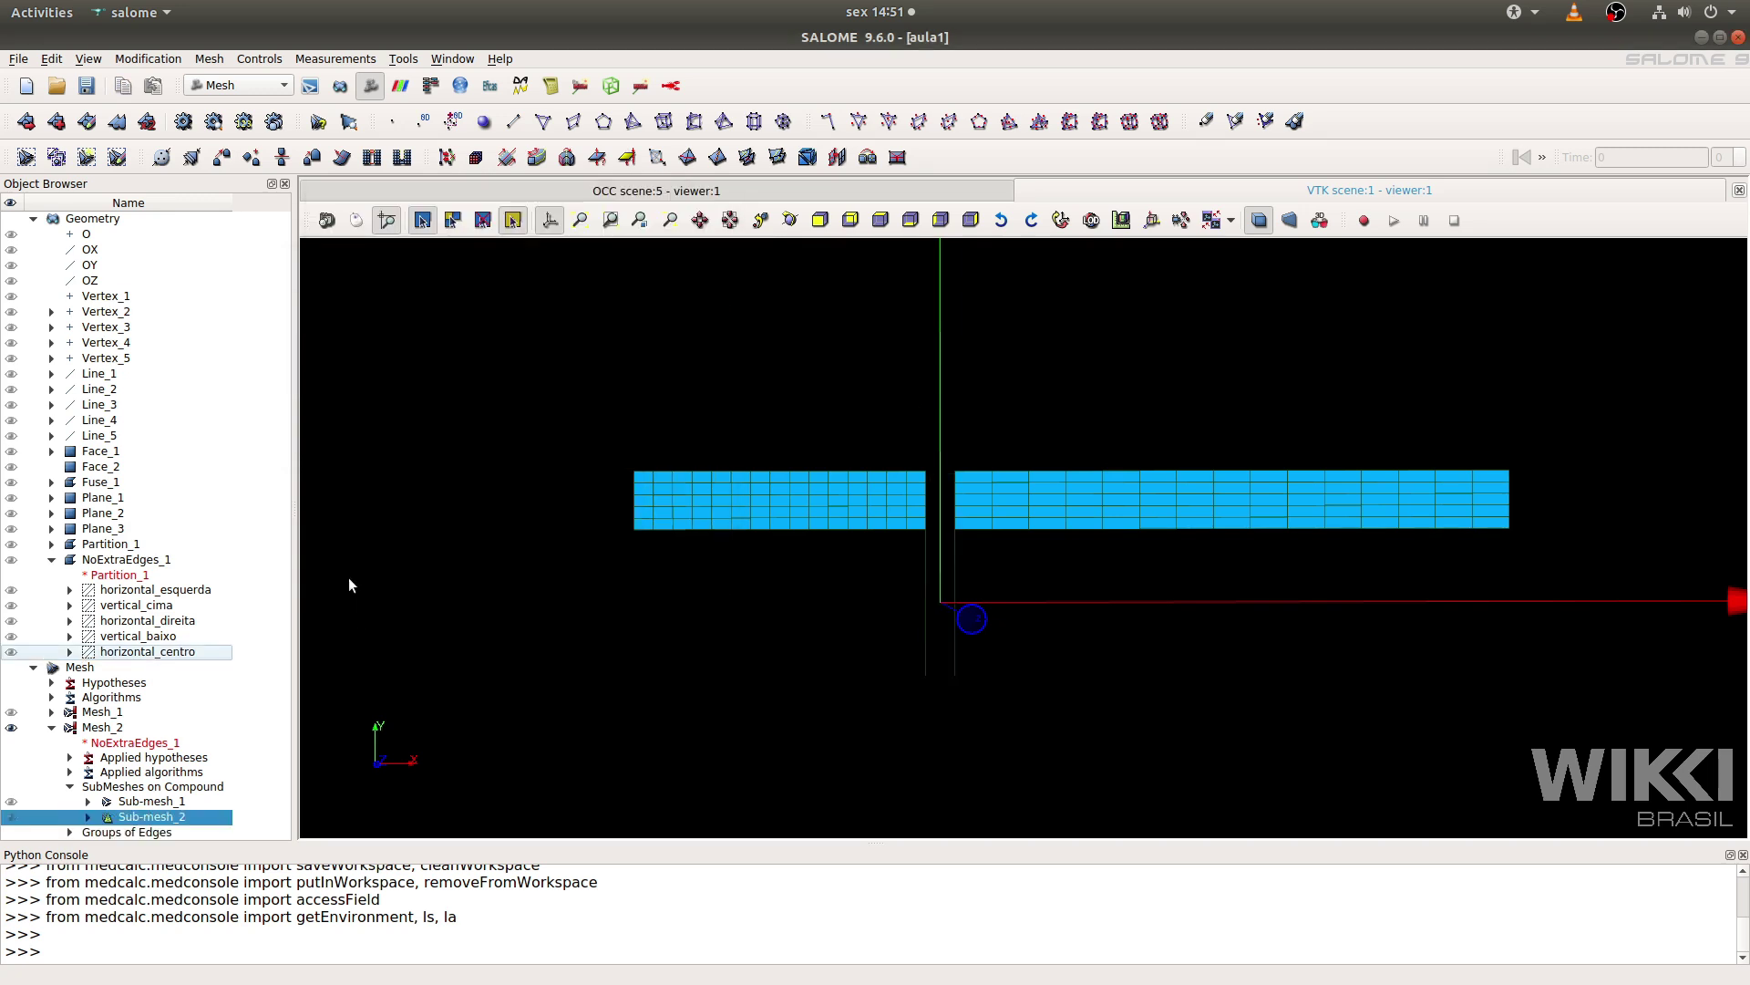
# Recompute Mesh_2 with both sub-meshes and dismiss the computation report.
pyautogui.click(96, 728)
pyautogui.click(185, 123)
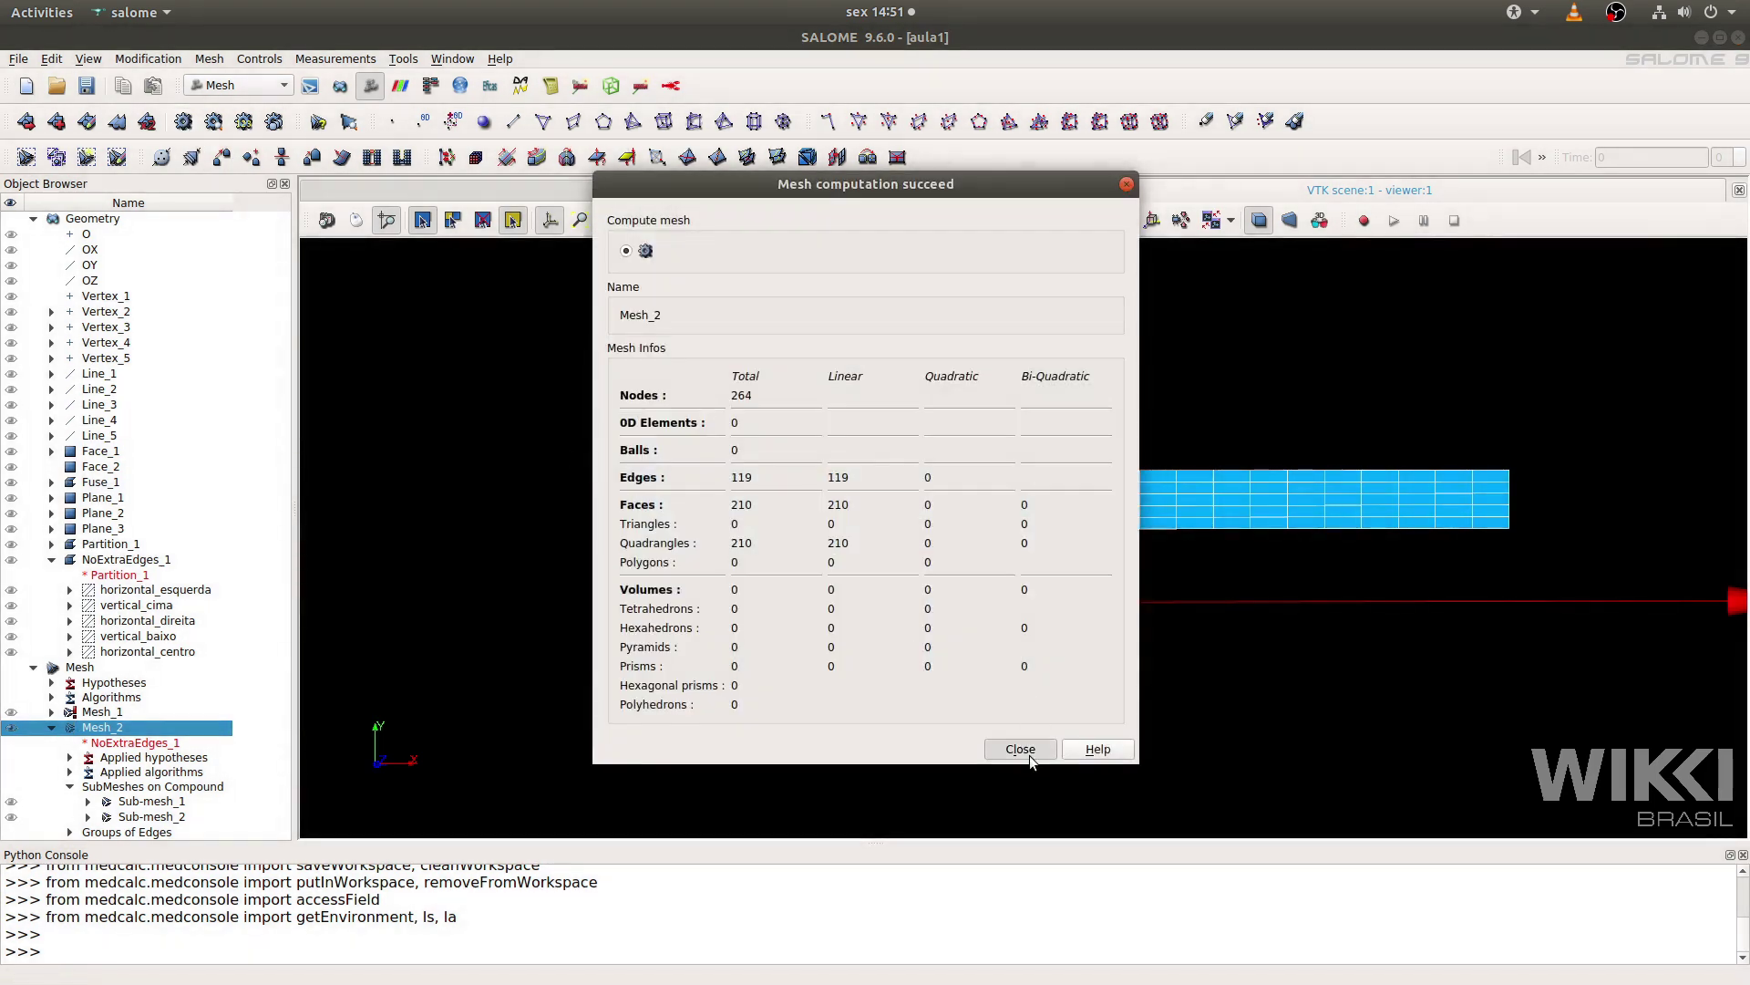
pyautogui.click(1030, 755)
# Examine the recomputed Mesh_2 from several angles, checking the cells in the stem and at its junction with the bar.
pyautogui.keyDown('ctrl'); pyautogui.moveTo(1138, 513); pyautogui.dragTo(988, 508, button='middle'); pyautogui.keyUp('ctrl')
pyautogui.keyDown('ctrl'); pyautogui.moveTo(959, 508); pyautogui.dragTo(950, 545, button='right'); pyautogui.keyUp('ctrl')
pyautogui.keyDown('ctrl'); pyautogui.moveTo(838, 517); pyautogui.dragTo(1016, 536, button='middle'); pyautogui.keyUp('ctrl')
pyautogui.keyDown('ctrl'); pyautogui.moveTo(1016, 530); pyautogui.dragTo(1010, 499, button='right'); pyautogui.keyUp('ctrl')
pyautogui.keyDown('ctrl'); pyautogui.moveTo(1009, 500); pyautogui.dragTo(926, 463, button='middle'); pyautogui.keyUp('ctrl')
pyautogui.keyDown('ctrl'); pyautogui.moveTo(926, 466); pyautogui.dragTo(986, 521, button='right'); pyautogui.keyUp('ctrl')
pyautogui.keyDown('ctrl'); pyautogui.moveTo(986, 485); pyautogui.dragTo(1094, 495, button='right'); pyautogui.keyUp('ctrl')
pyautogui.keyDown('ctrl'); pyautogui.moveTo(1094, 496); pyautogui.dragTo(973, 517, button='middle'); pyautogui.keyUp('ctrl')
pyautogui.keyDown('ctrl'); pyautogui.moveTo(678, 571); pyautogui.dragTo(679, 547, button='right'); pyautogui.keyUp('ctrl')
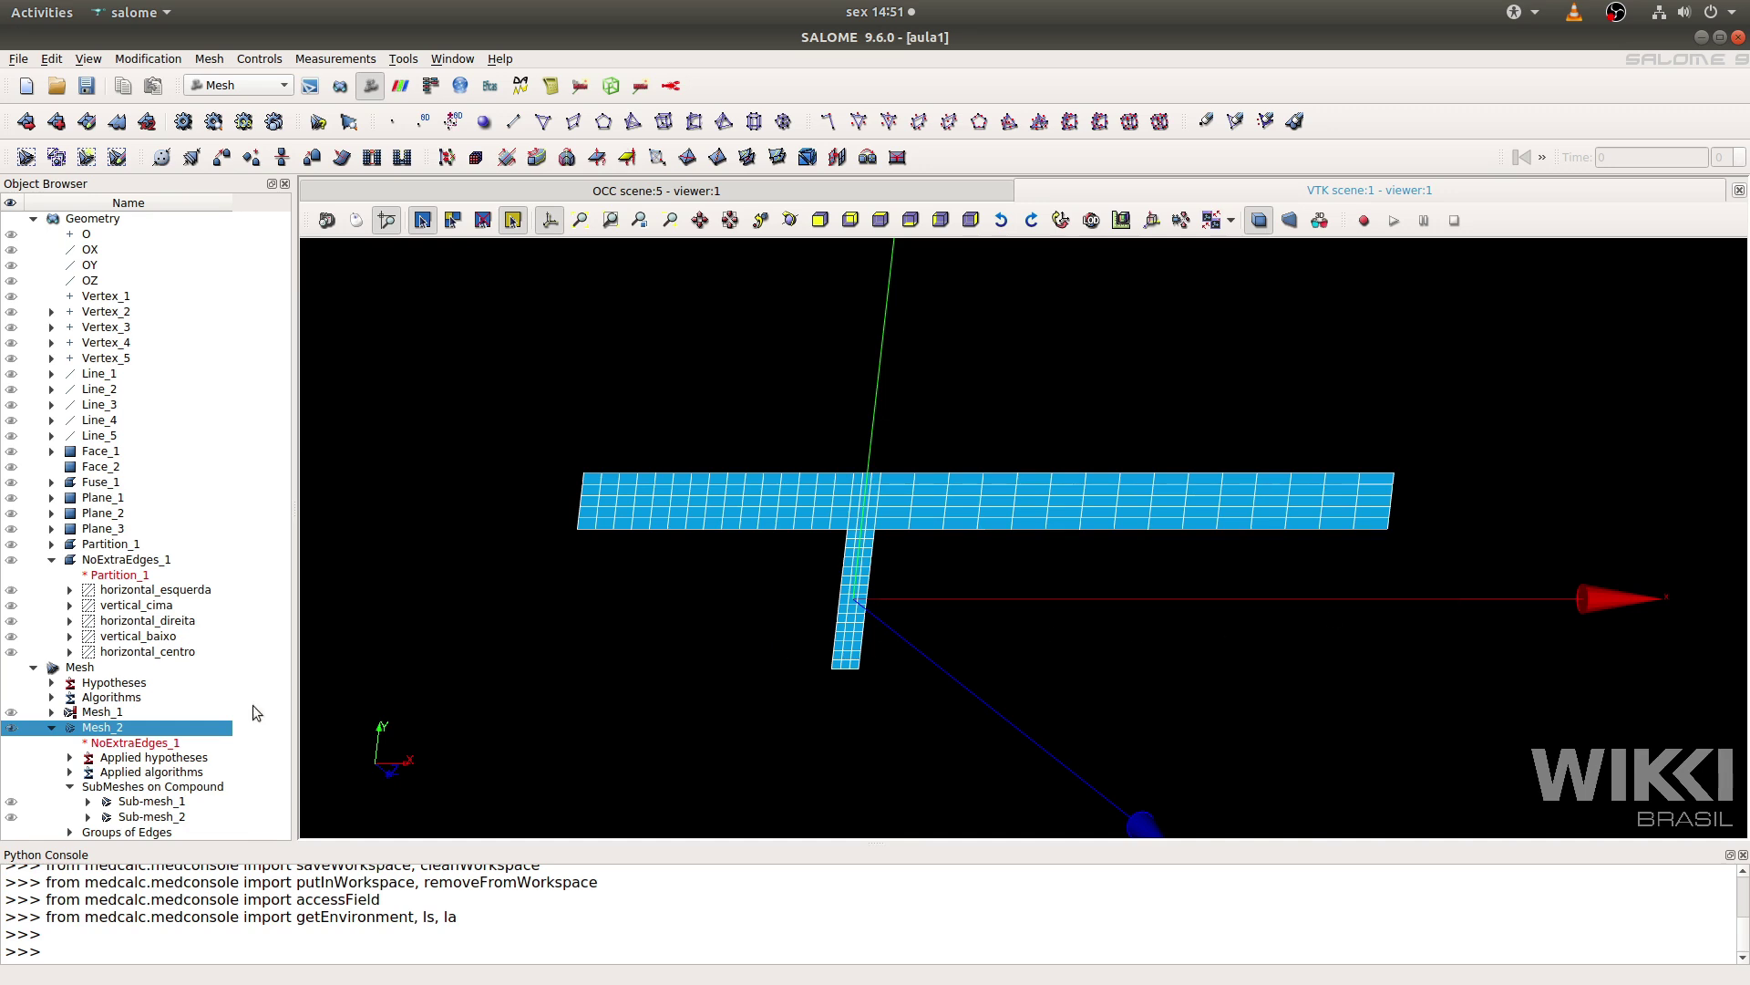
# Edit Sub-mesh_1 on the vertical_cima edge group, setting its Number of Segments hypothesis to 10, and apply the change.
pyautogui.click(155, 801)
pyautogui.click(151, 819)
pyautogui.click(145, 797)
pyautogui.click(140, 818)
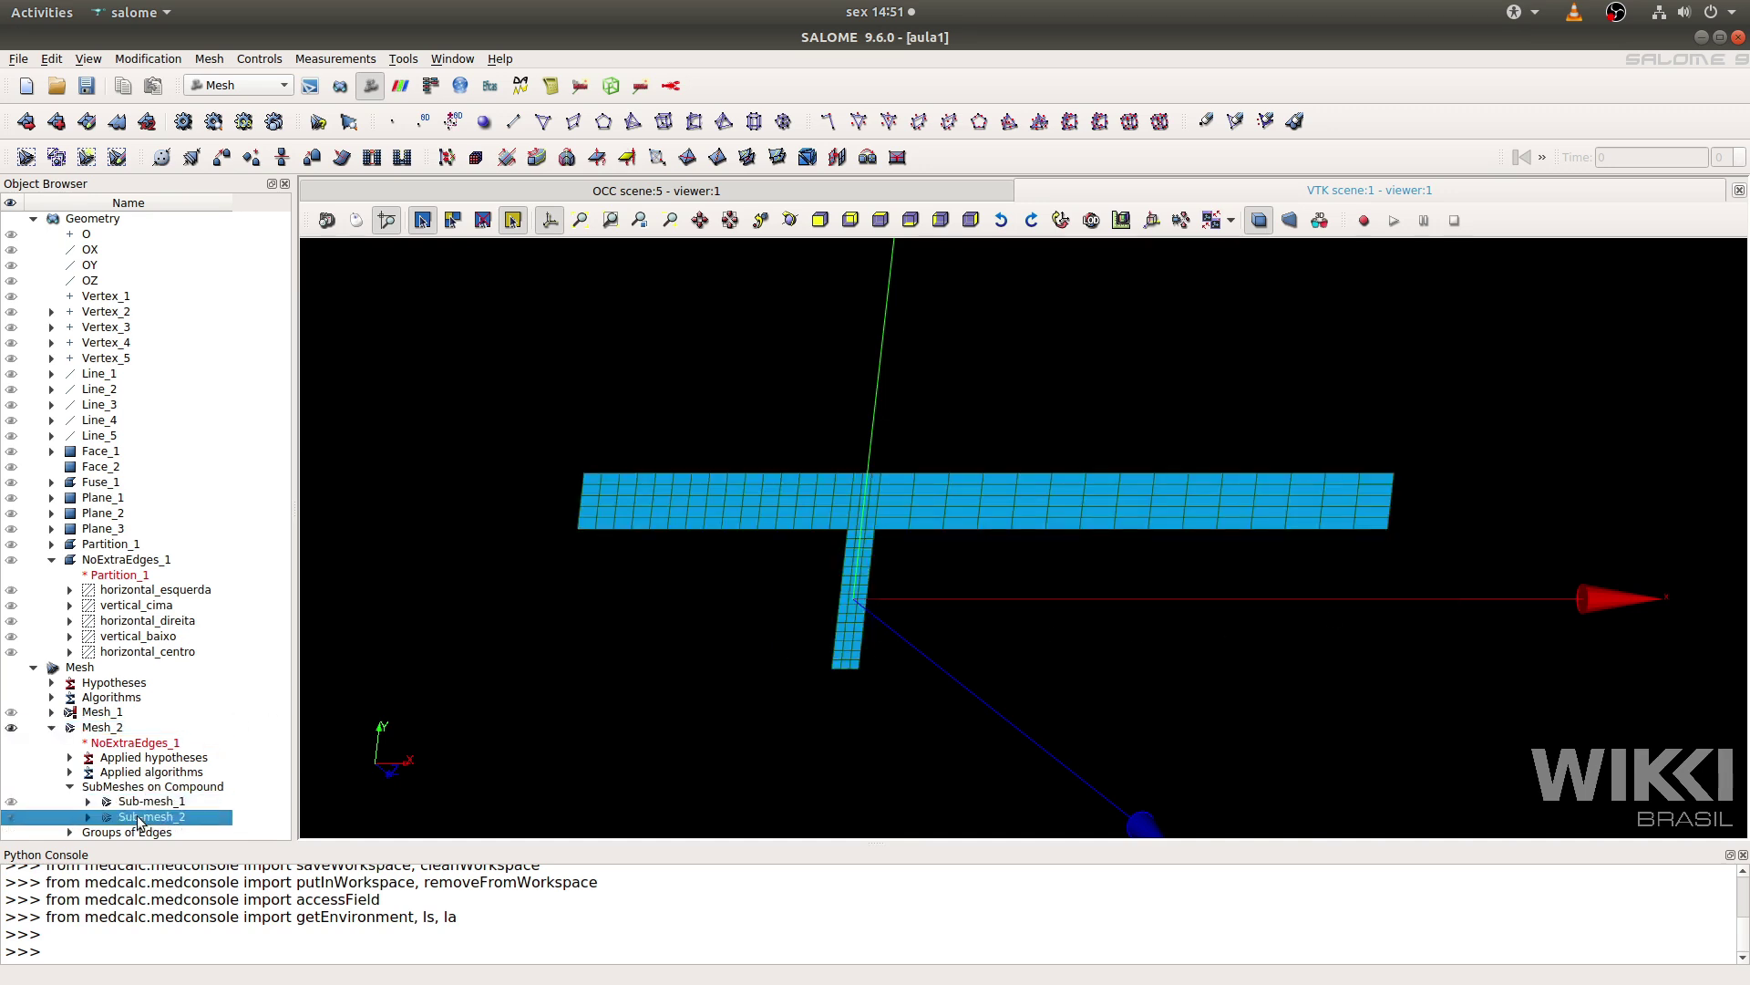
pyautogui.click(128, 803)
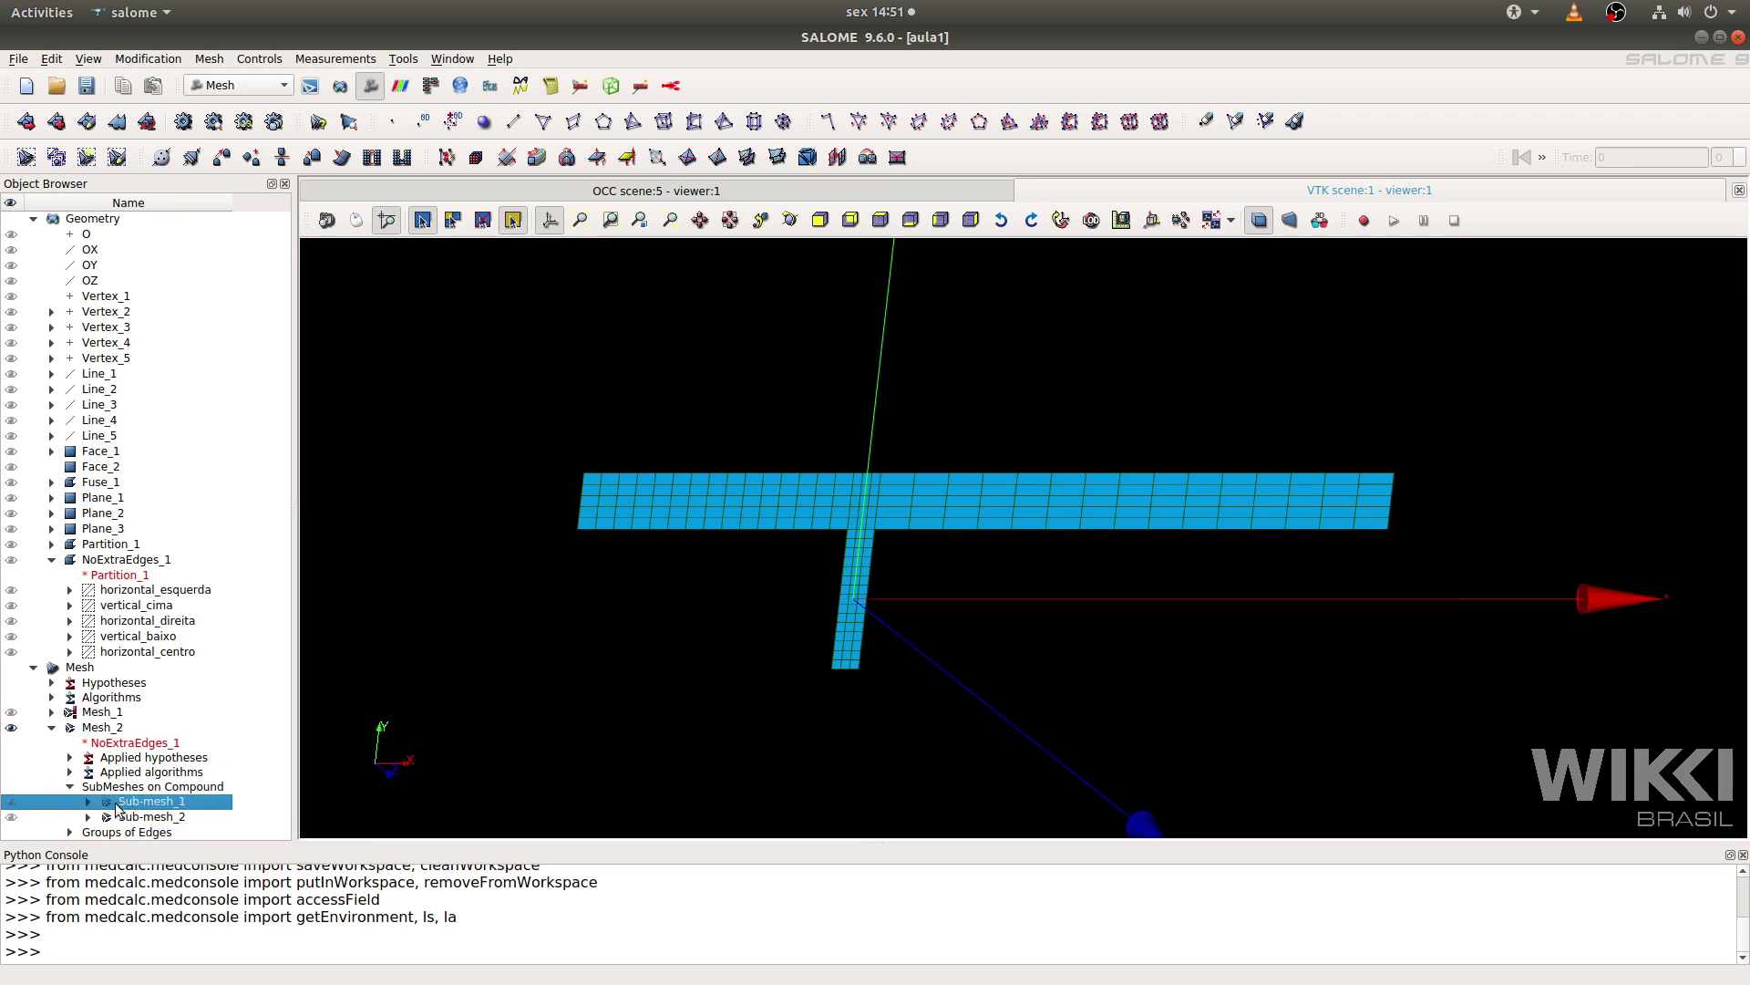
pyautogui.rightClick(113, 806)
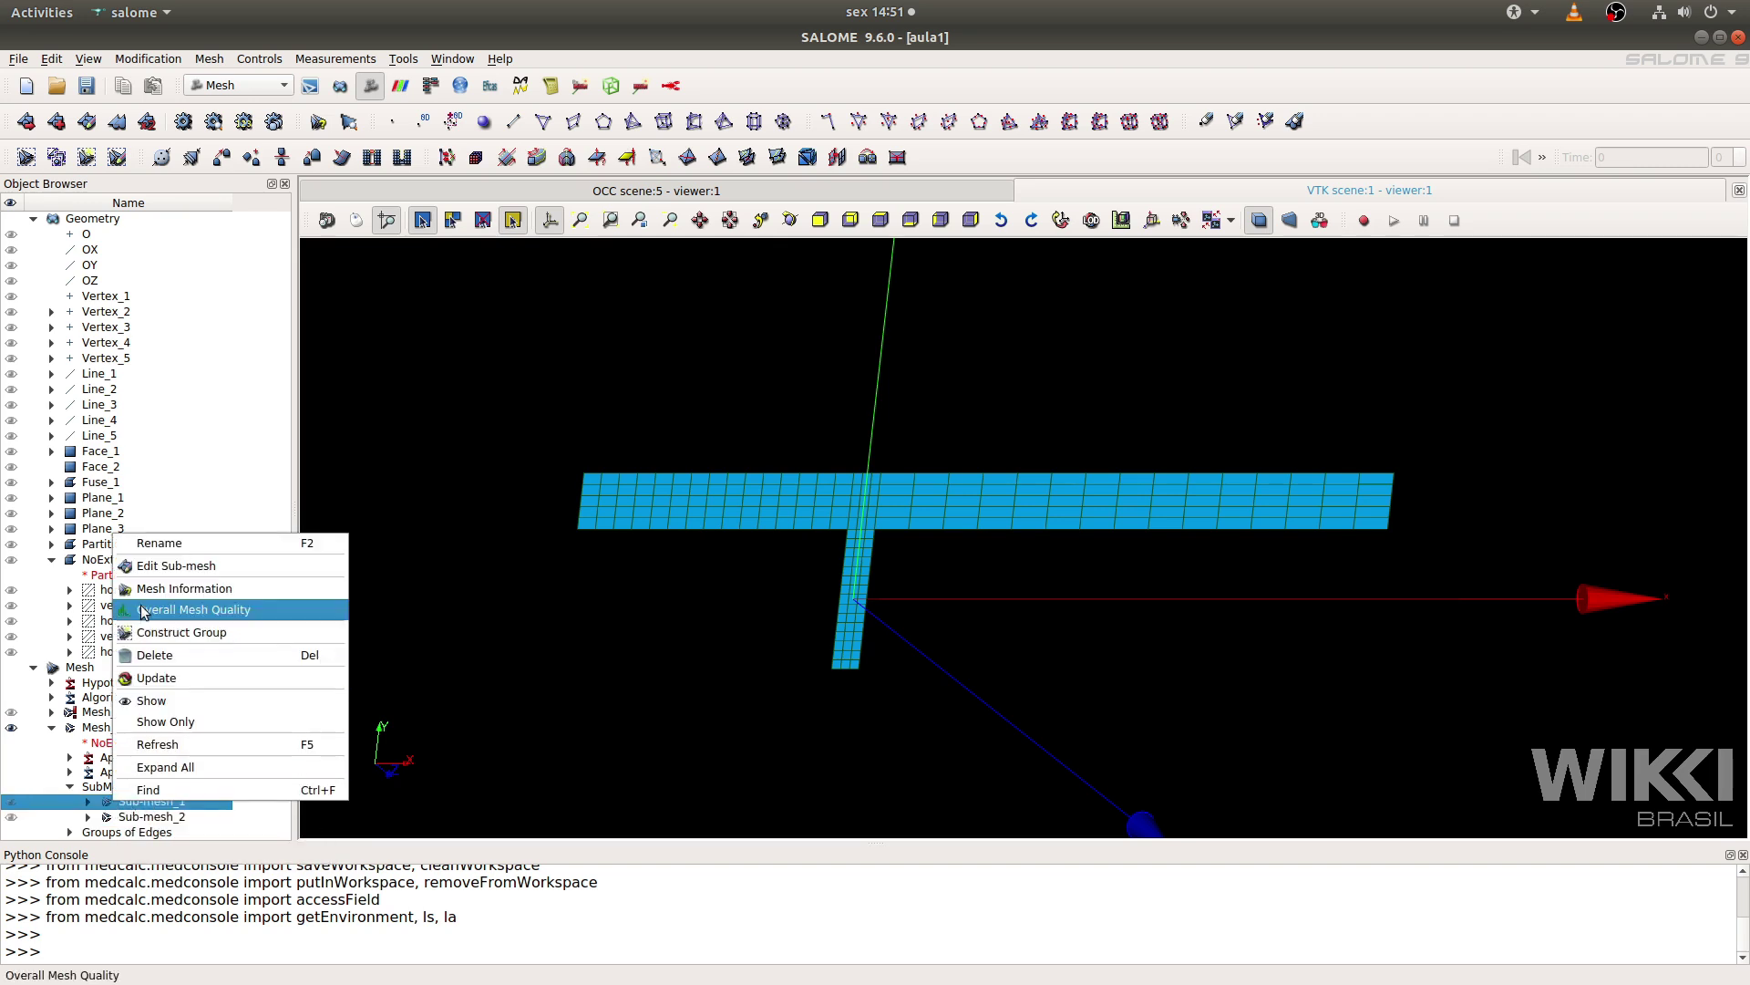
pyautogui.click(164, 566)
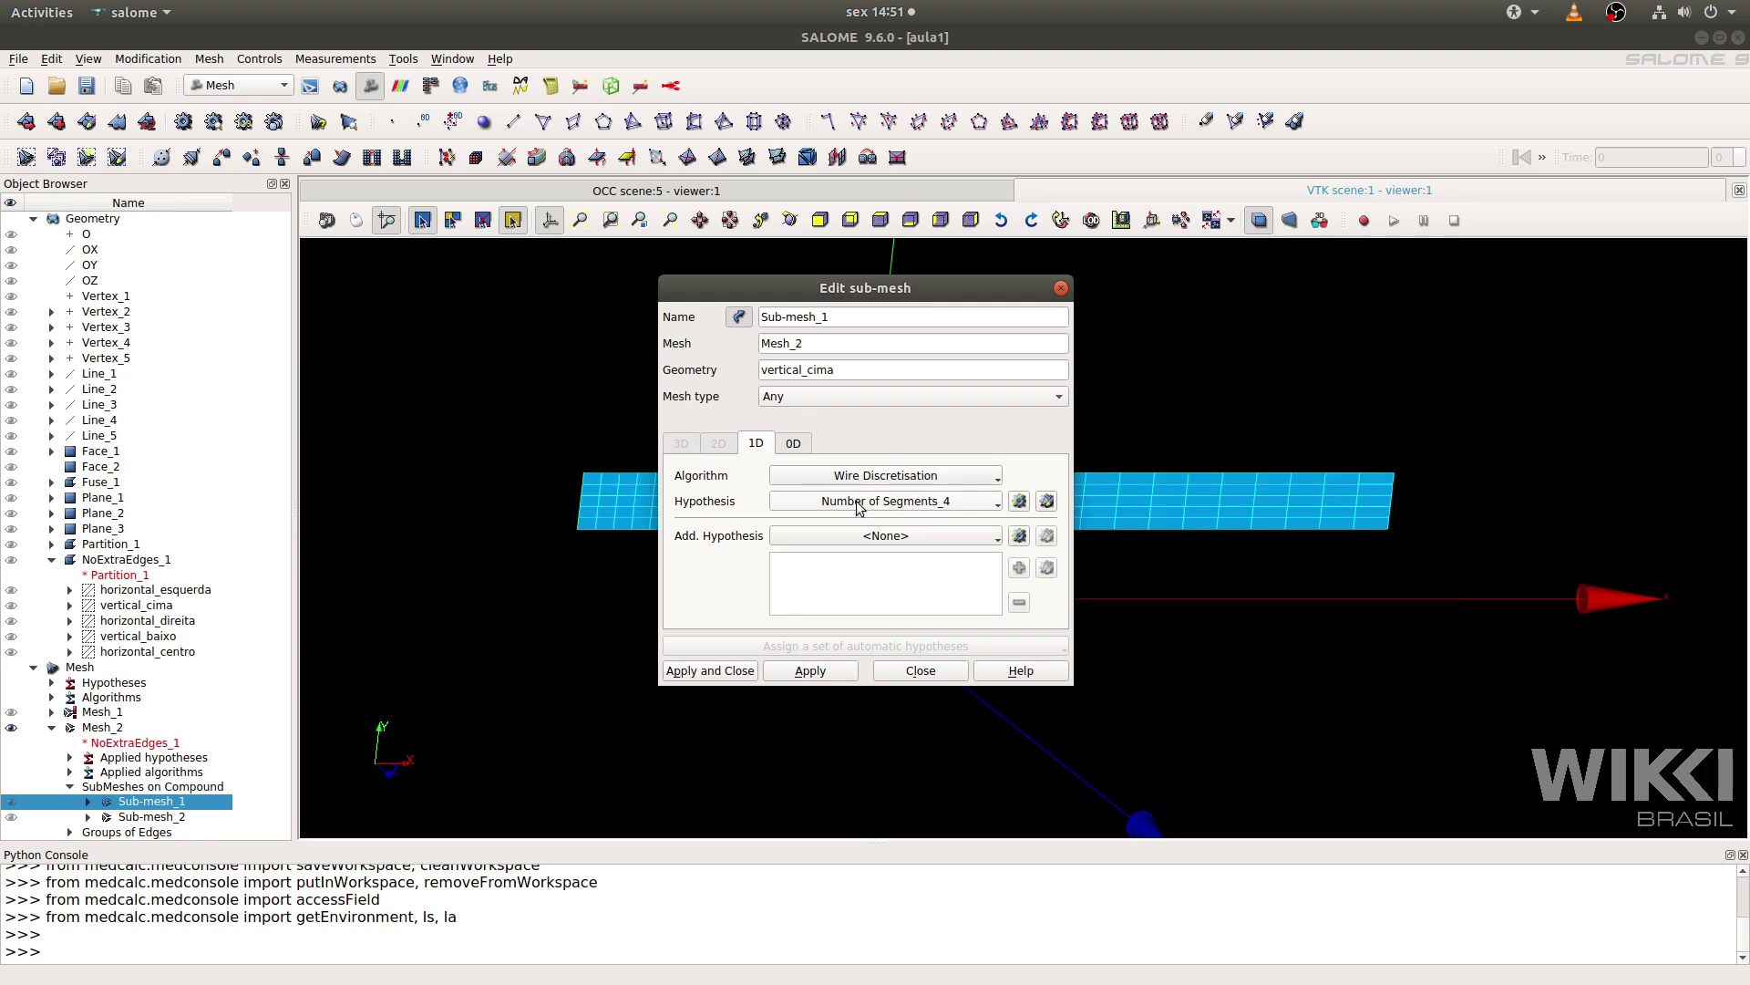
pyautogui.click(1047, 501)
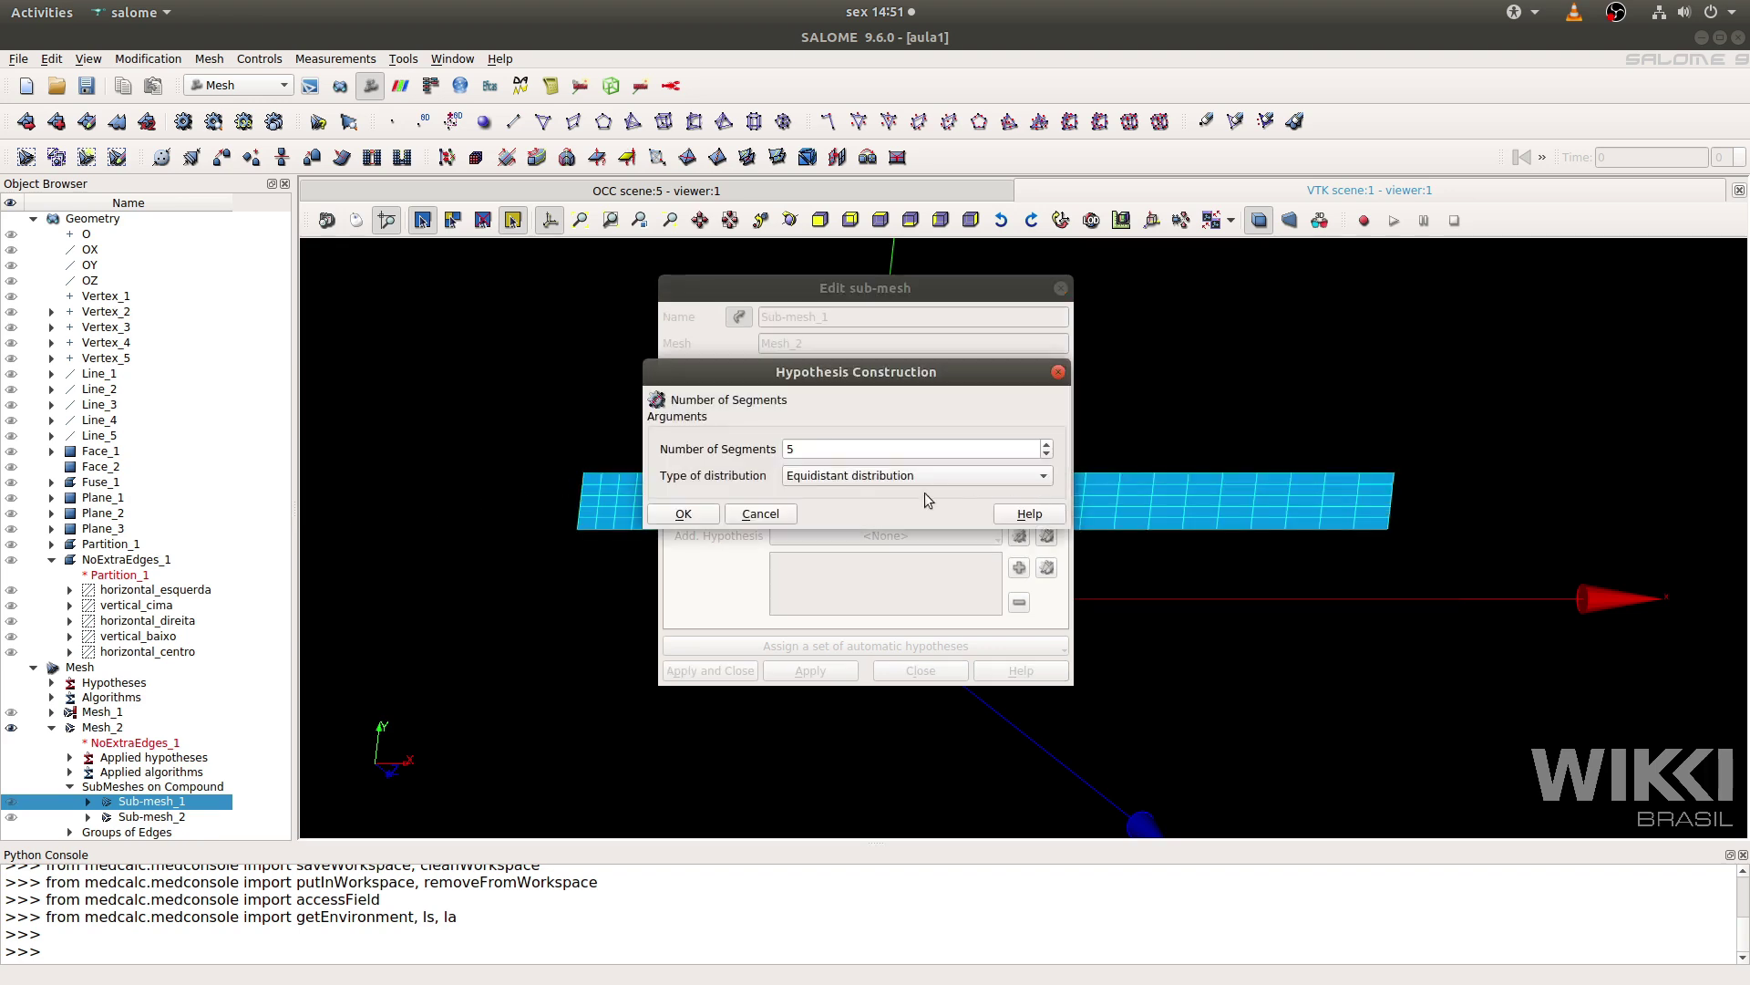
pyautogui.click(843, 449)
pyautogui.write('10')
pyautogui.click(698, 516)
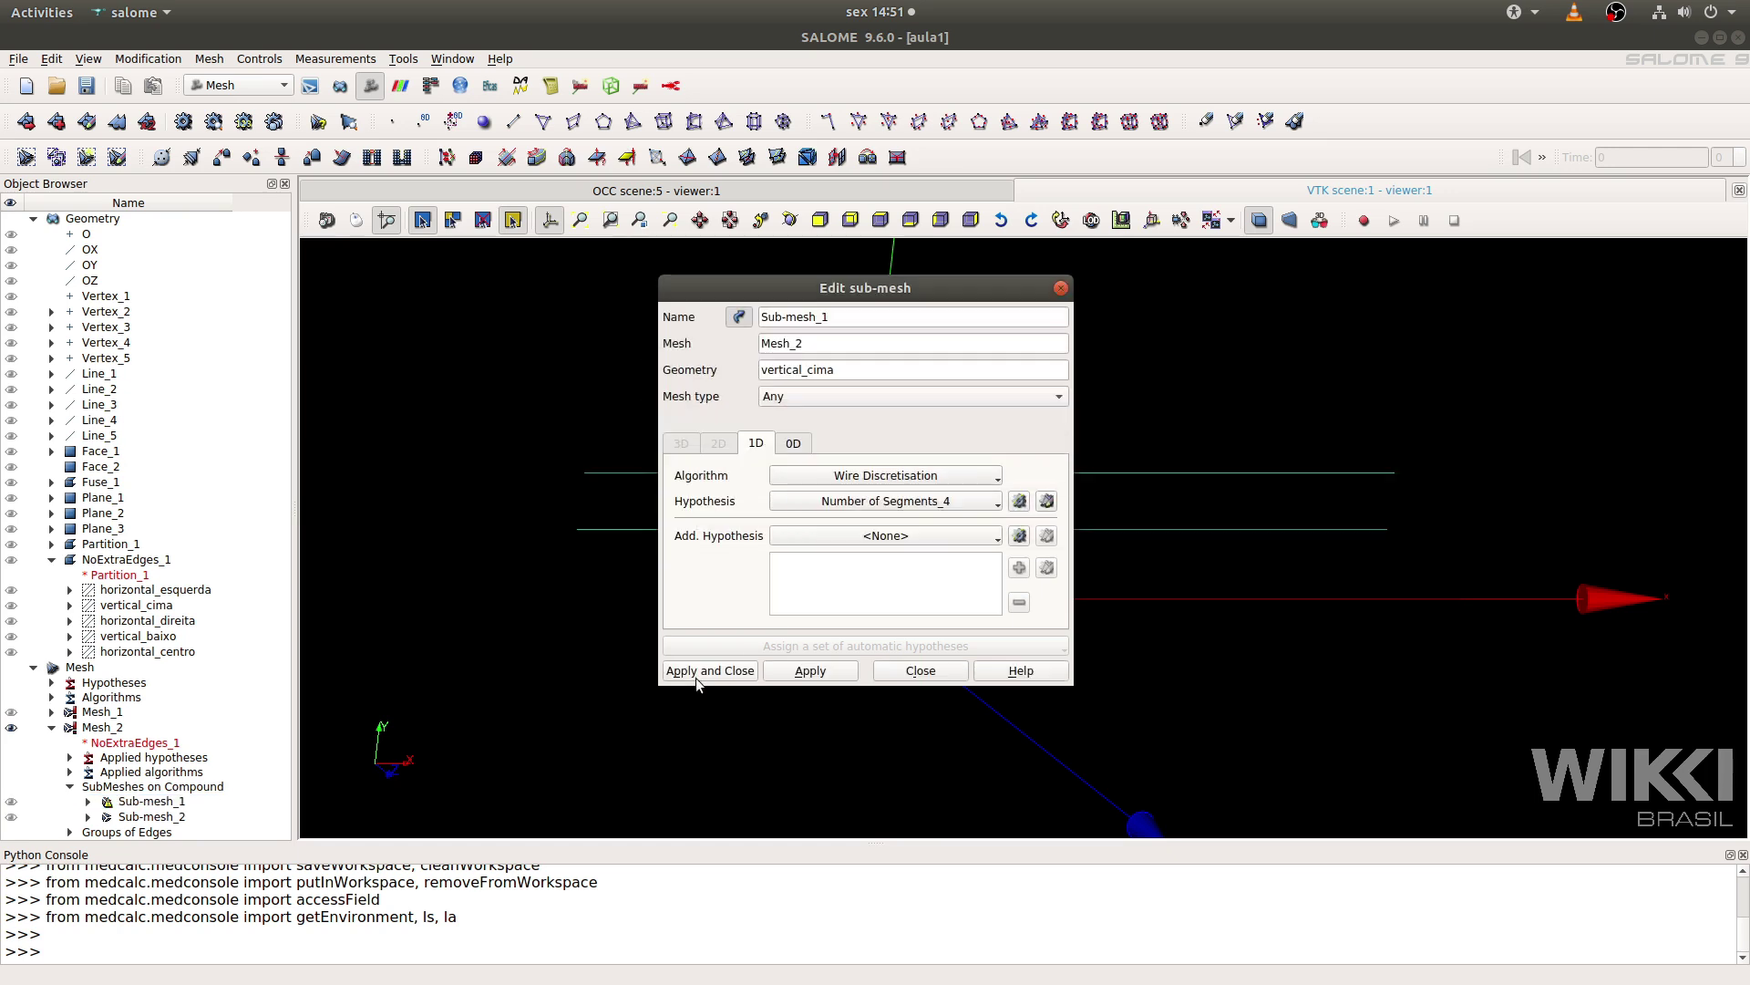
pyautogui.click(698, 671)
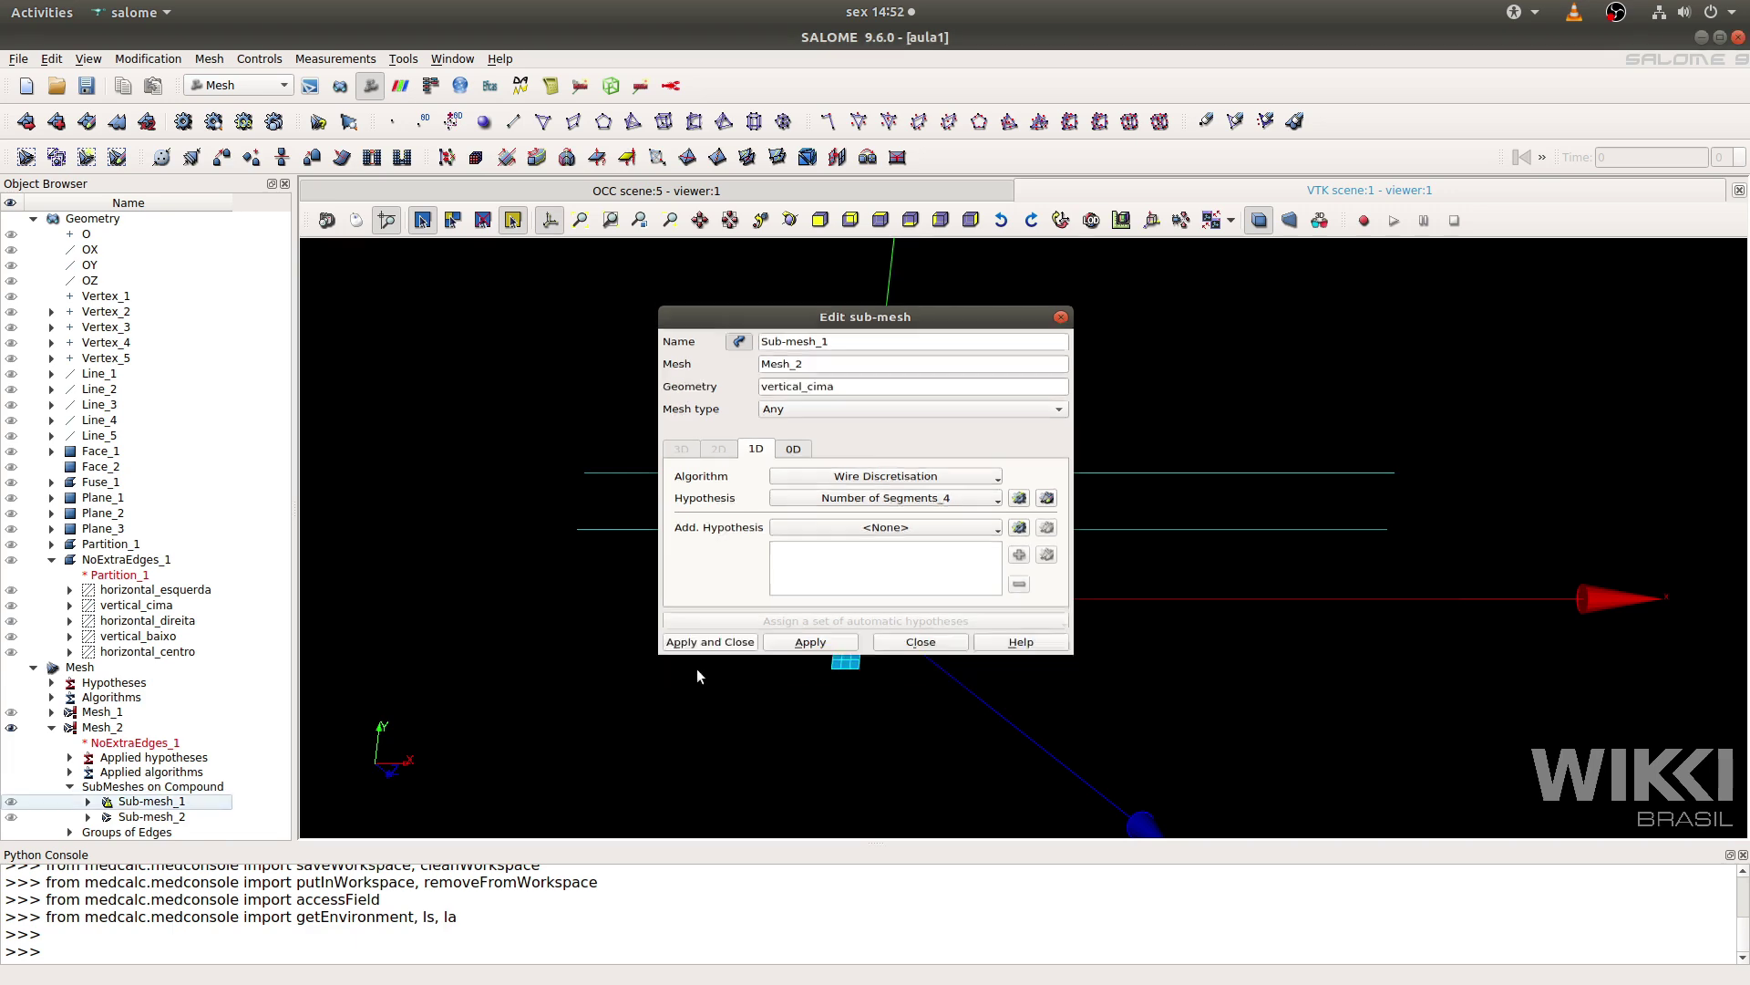
# Recompute Mesh_2 with the edited sub-mesh, dismiss the computation report, and check the cell divisions across the bar.
pyautogui.click(99, 727)
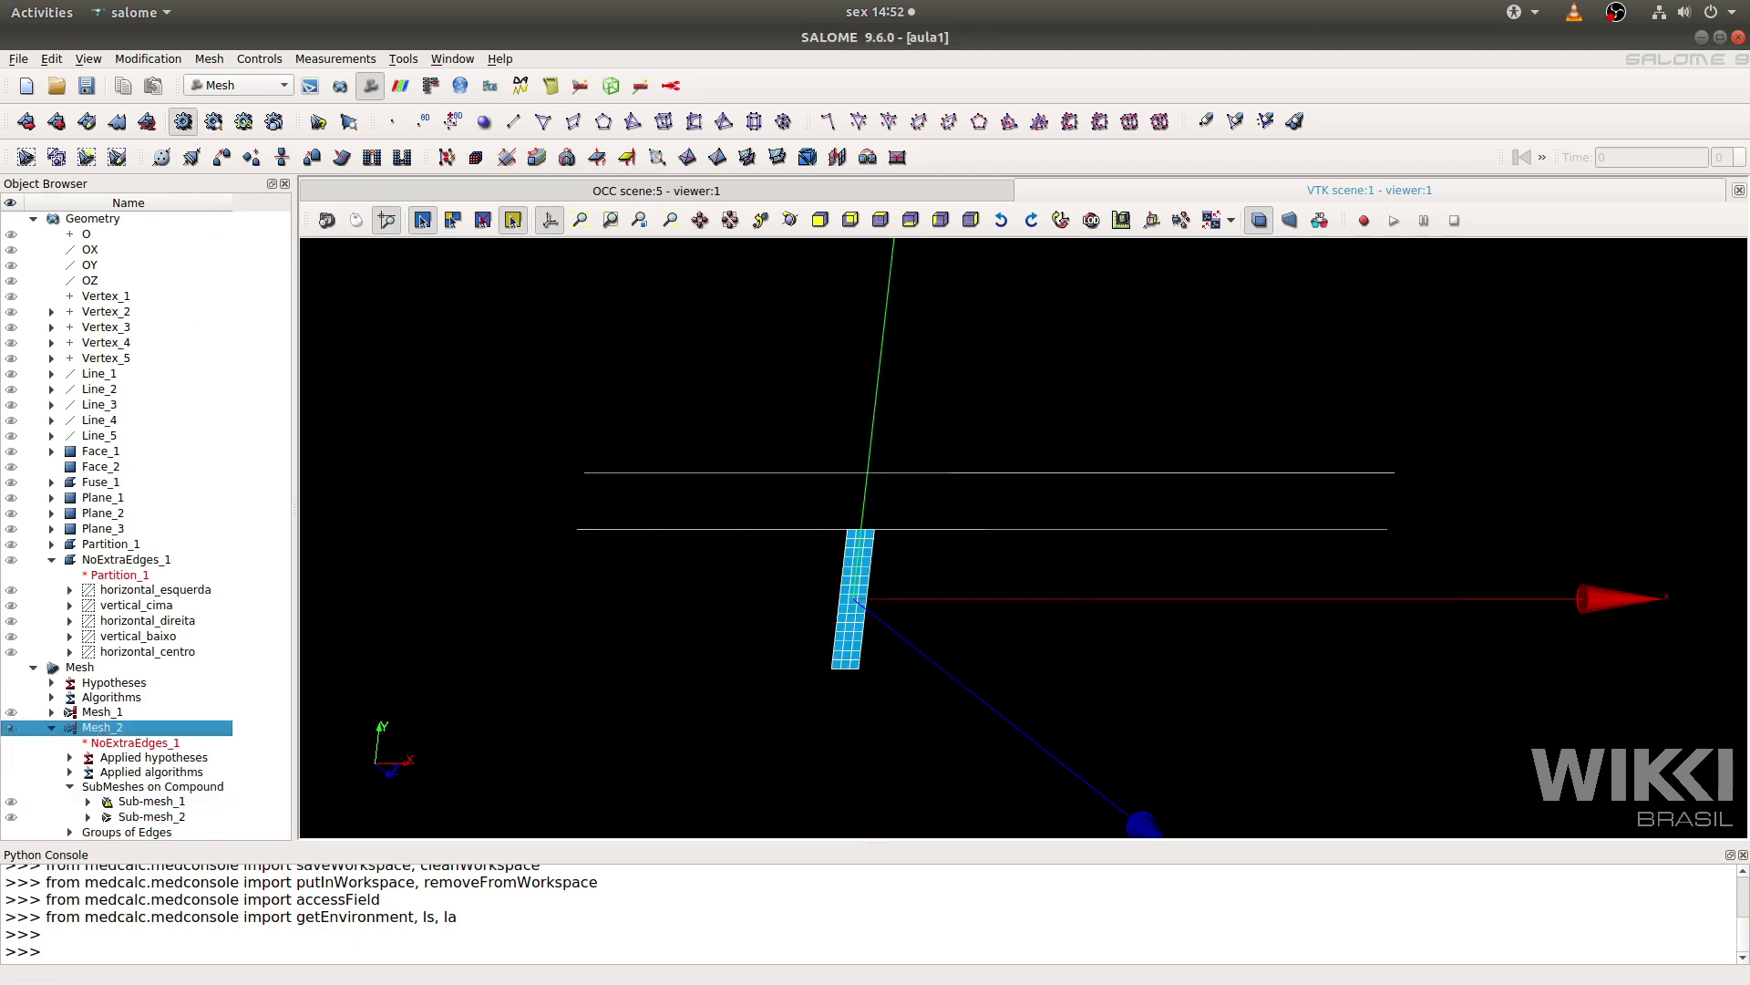
pyautogui.click(183, 129)
pyautogui.click(1021, 749)
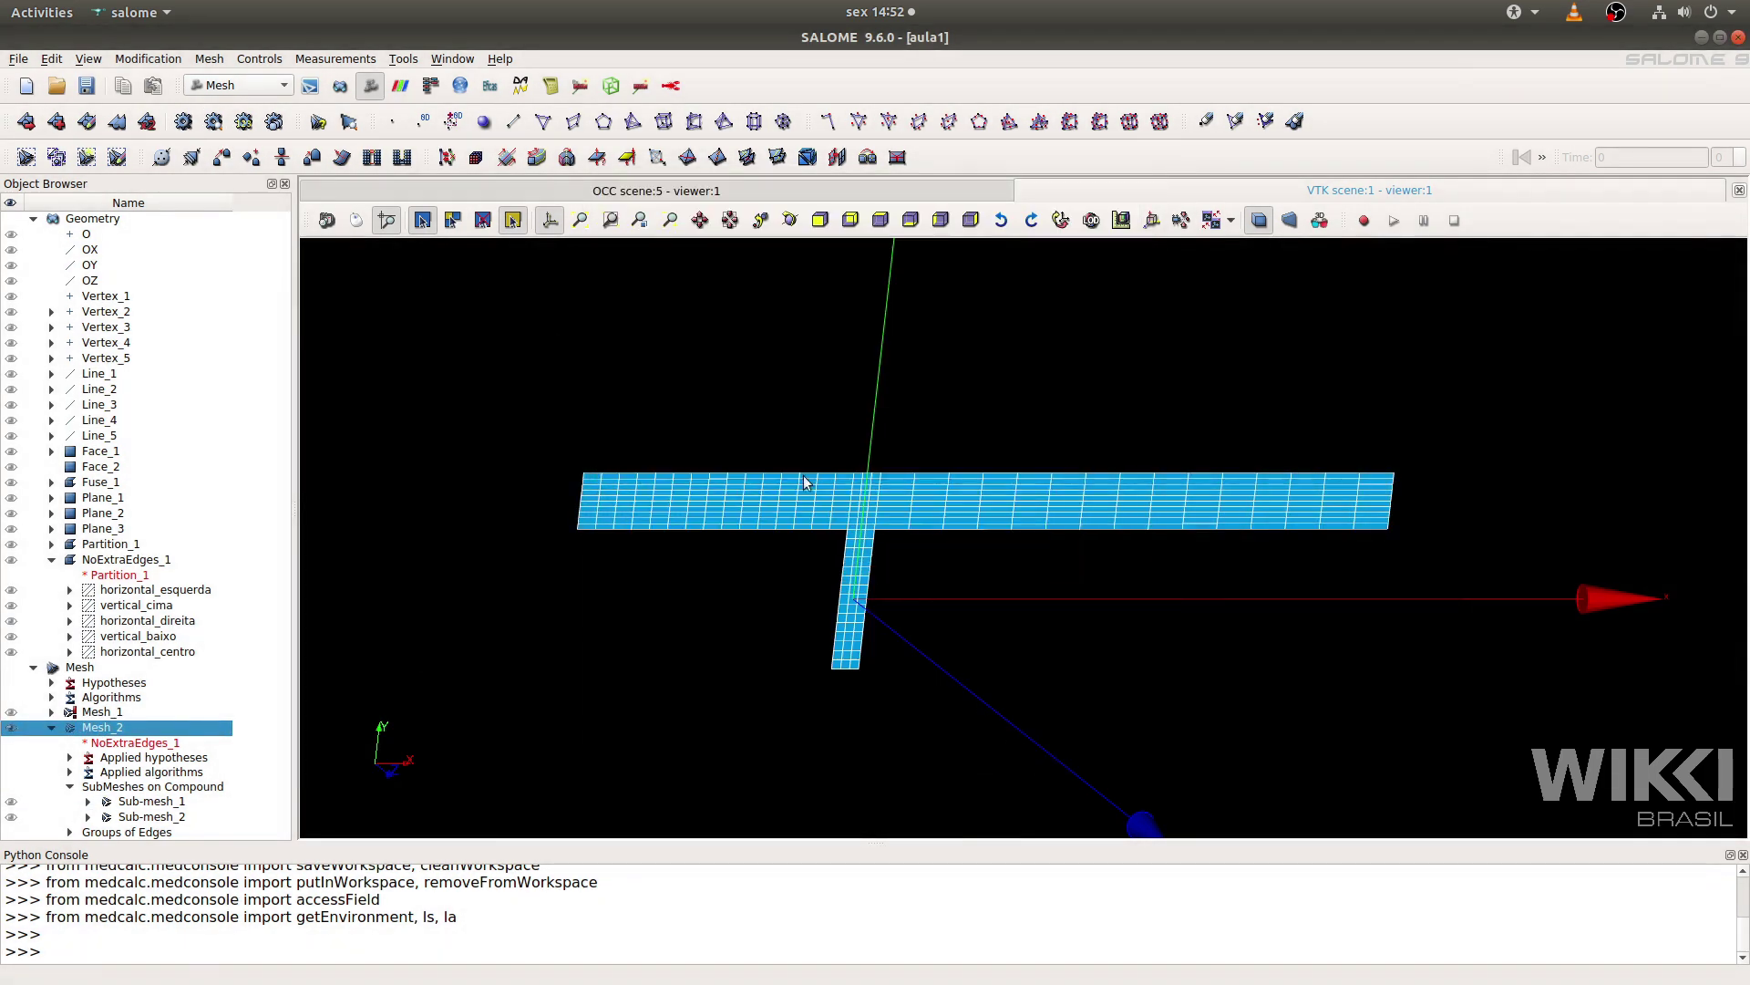
pyautogui.keyDown('ctrl'); pyautogui.moveTo(784, 472); pyautogui.dragTo(1094, 487, button='middle'); pyautogui.keyUp('ctrl')
pyautogui.scroll(8, 917, 512)
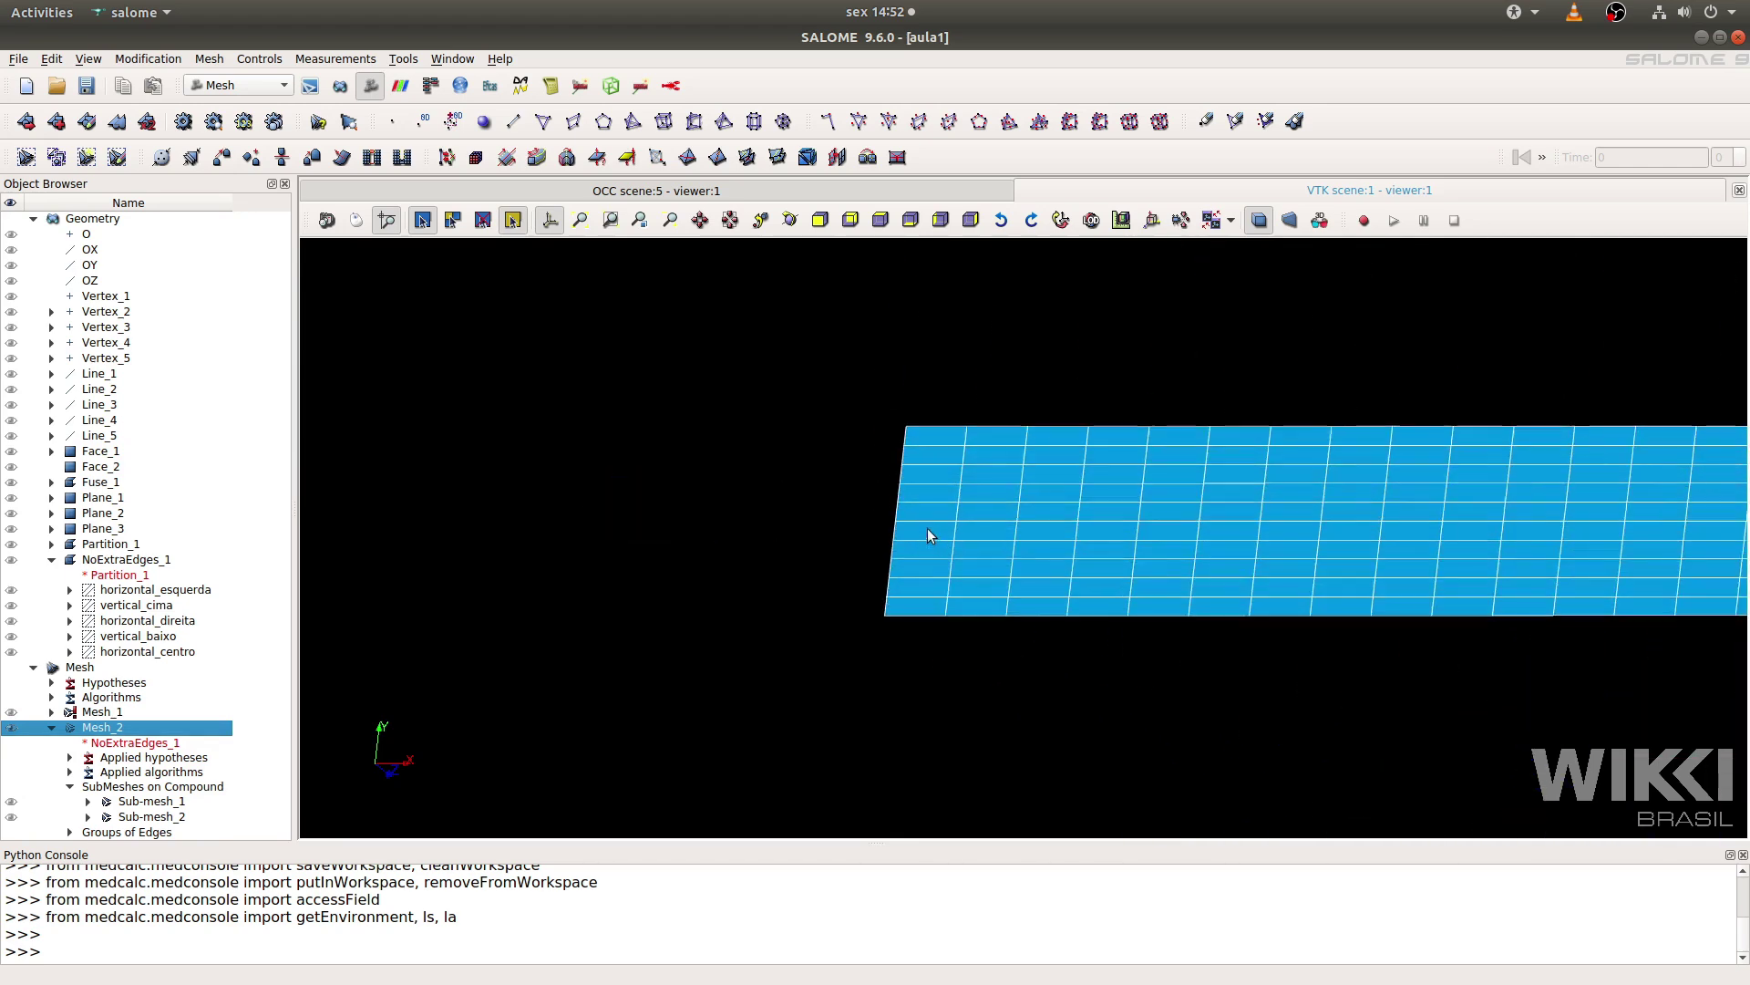
pyautogui.scroll(-8, 927, 528)
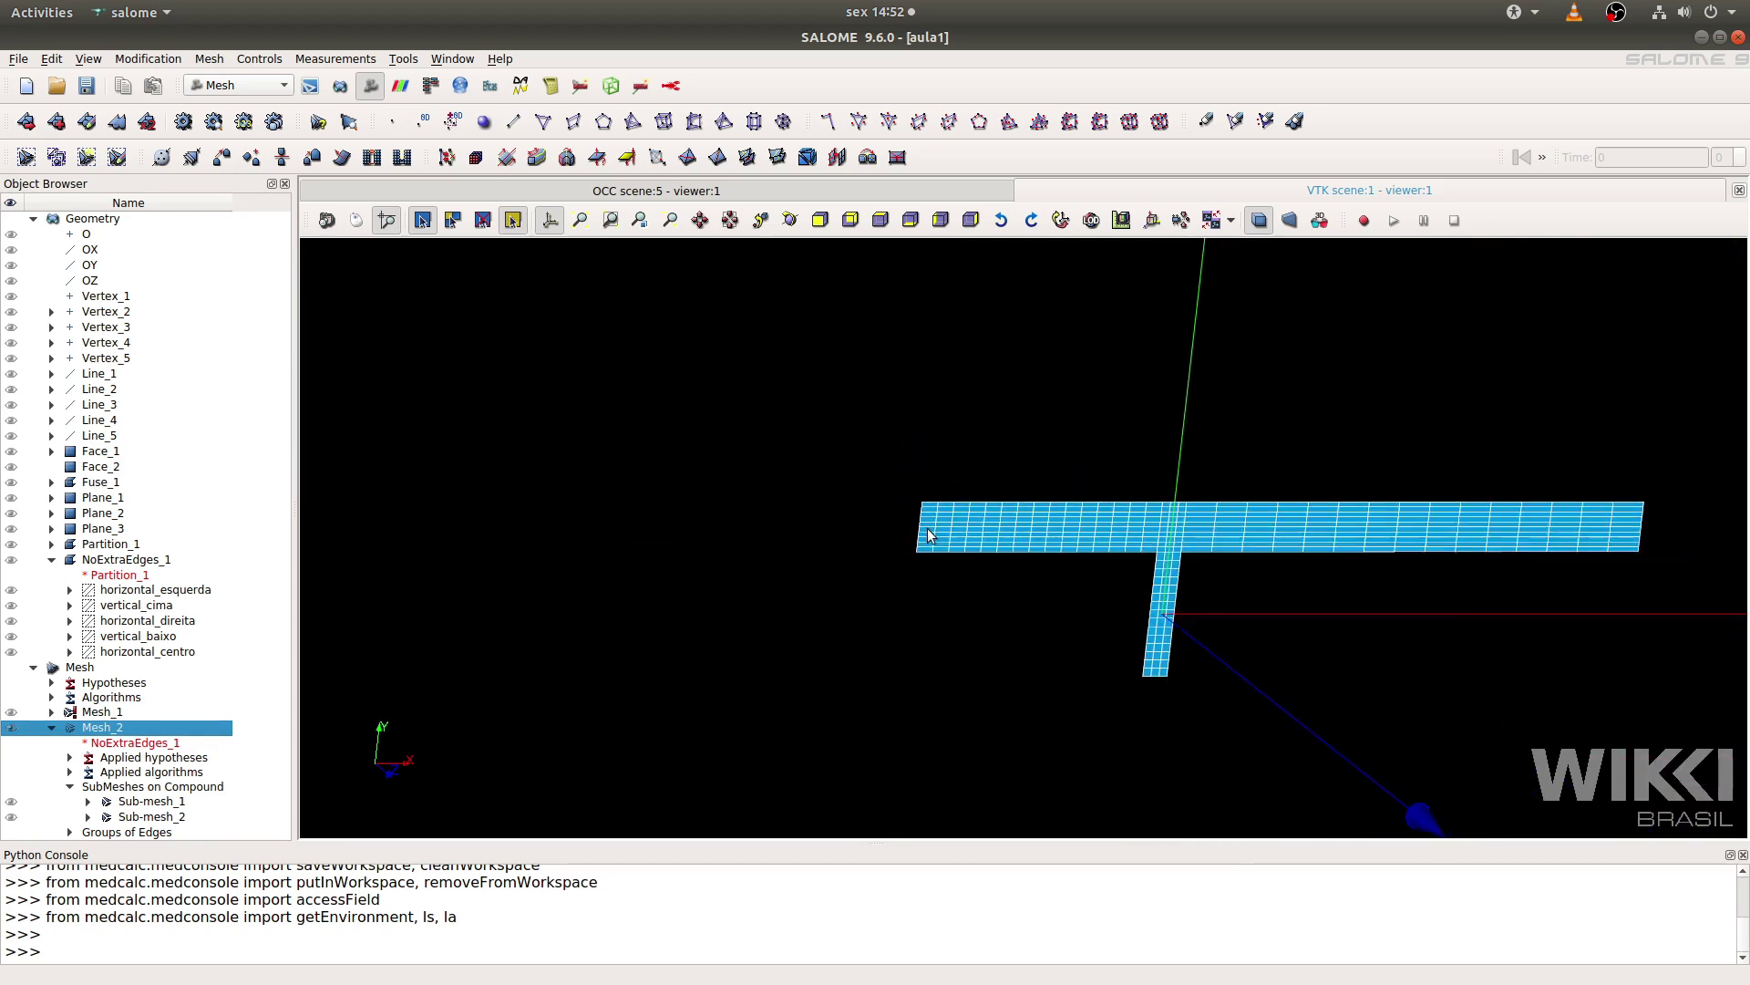
pyautogui.keyDown('ctrl'); pyautogui.moveTo(1335, 533); pyautogui.dragTo(1027, 509, button='middle'); pyautogui.keyUp('ctrl')
pyautogui.keyDown('ctrl'); pyautogui.moveTo(1368, 542); pyautogui.dragTo(1305, 556, button='right'); pyautogui.keyUp('ctrl')
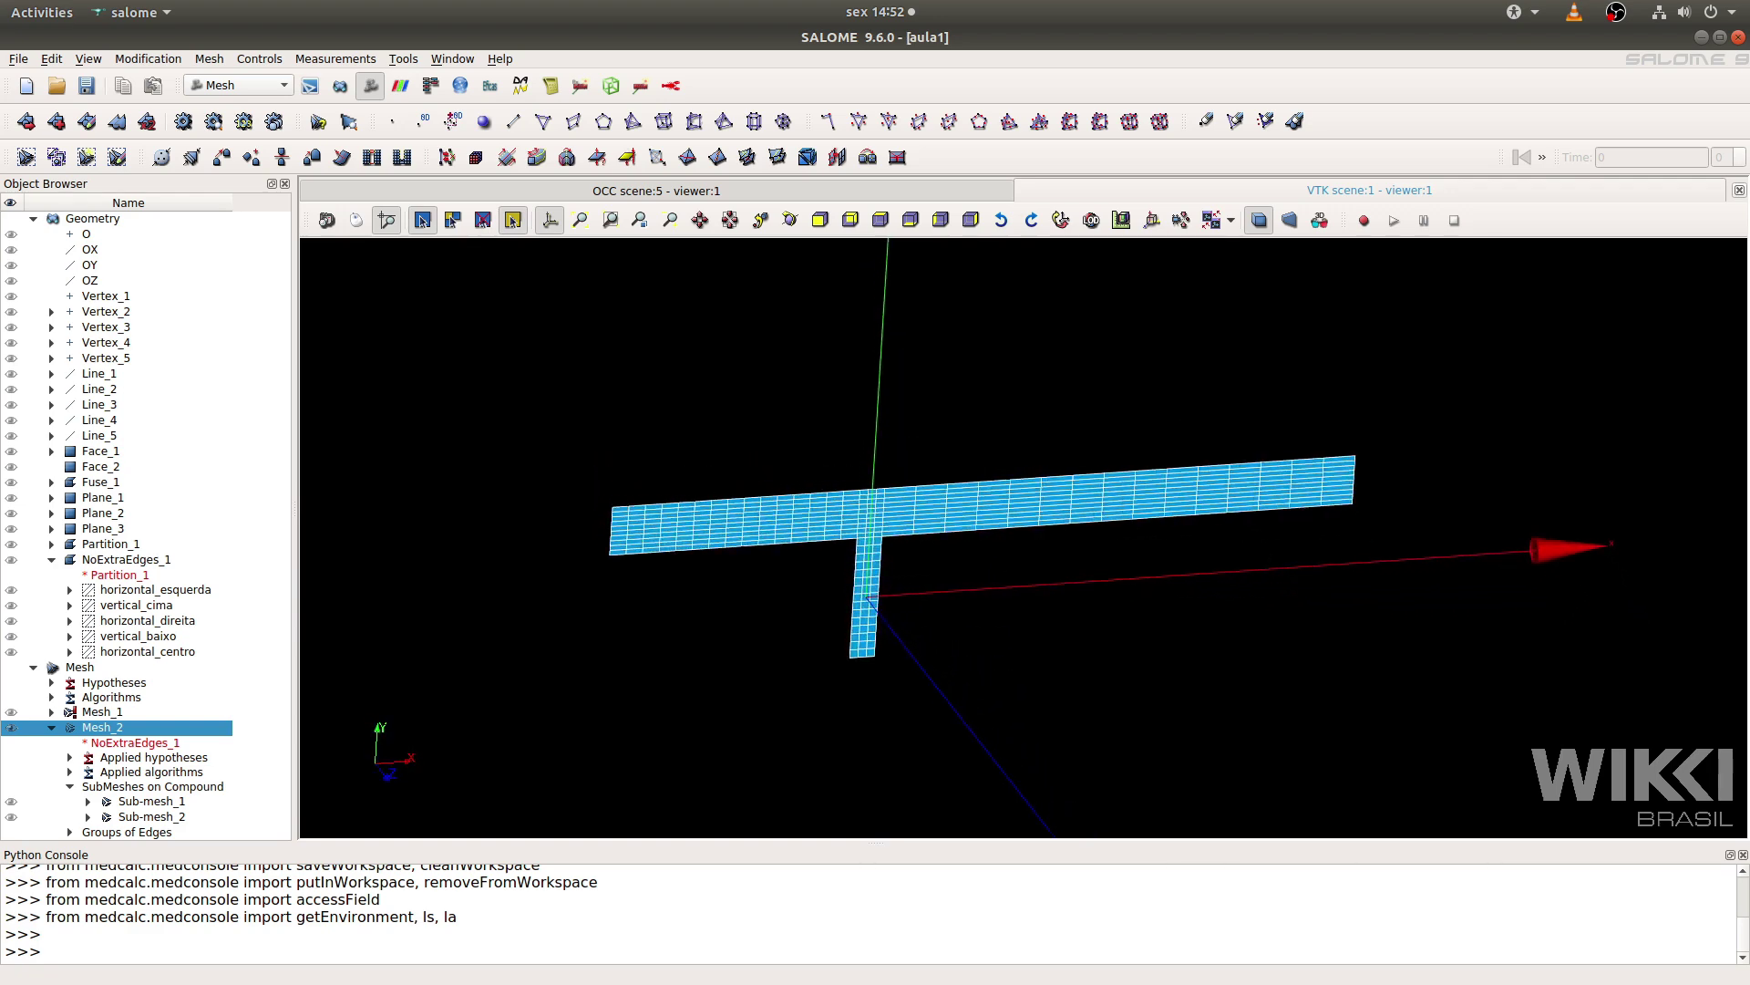